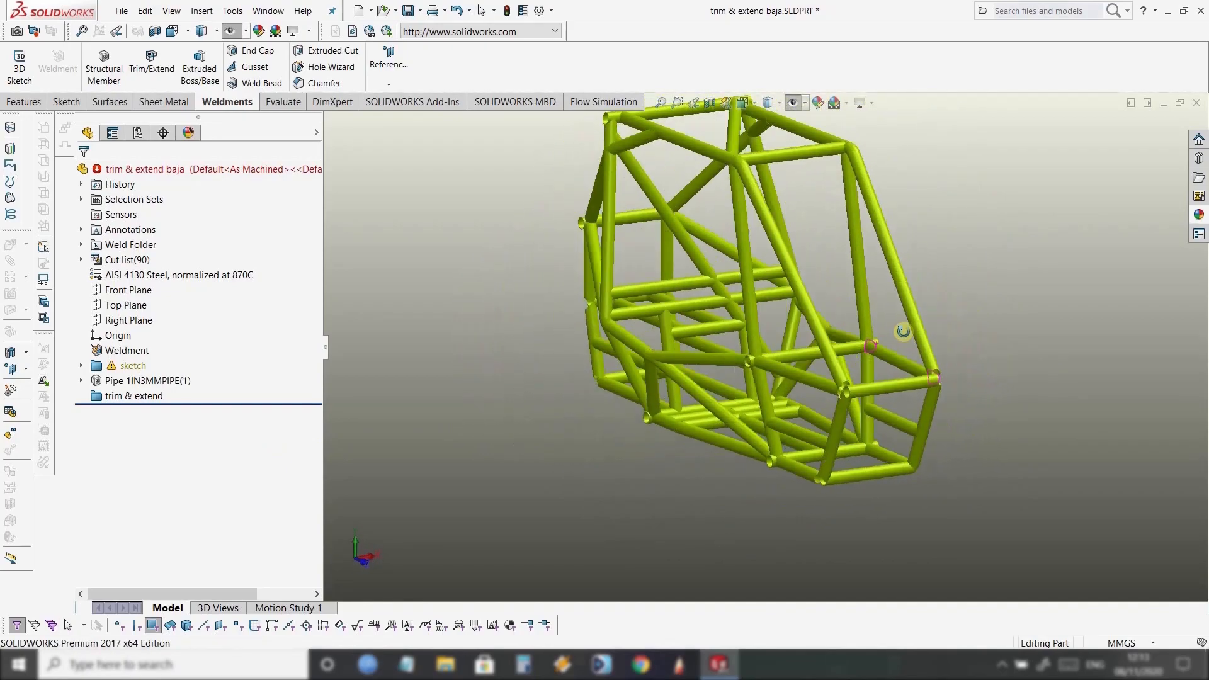
# Examine the trimmed pipe joints around the nose and front lower corners of the welded frame.
pyautogui.scroll(-5, 860, 394)
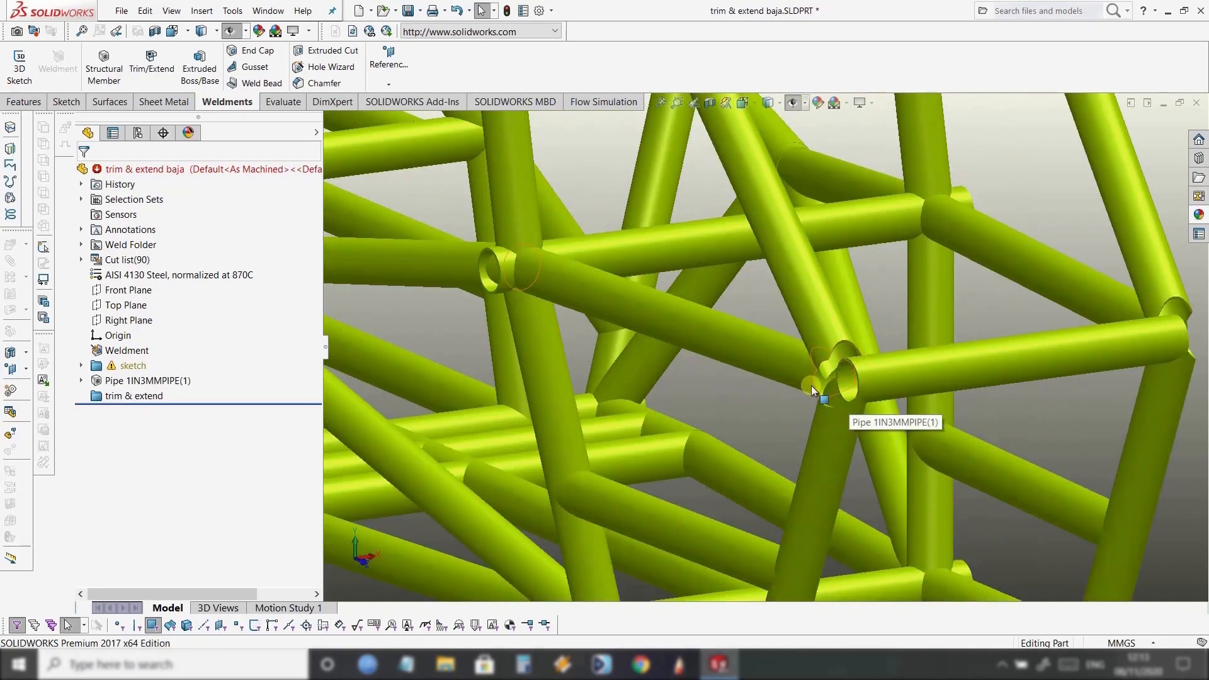
pyautogui.scroll(5, 848, 385)
pyautogui.moveTo(1019, 373); pyautogui.dragTo(988, 371, button='middle')
pyautogui.scroll(-4, 988, 367)
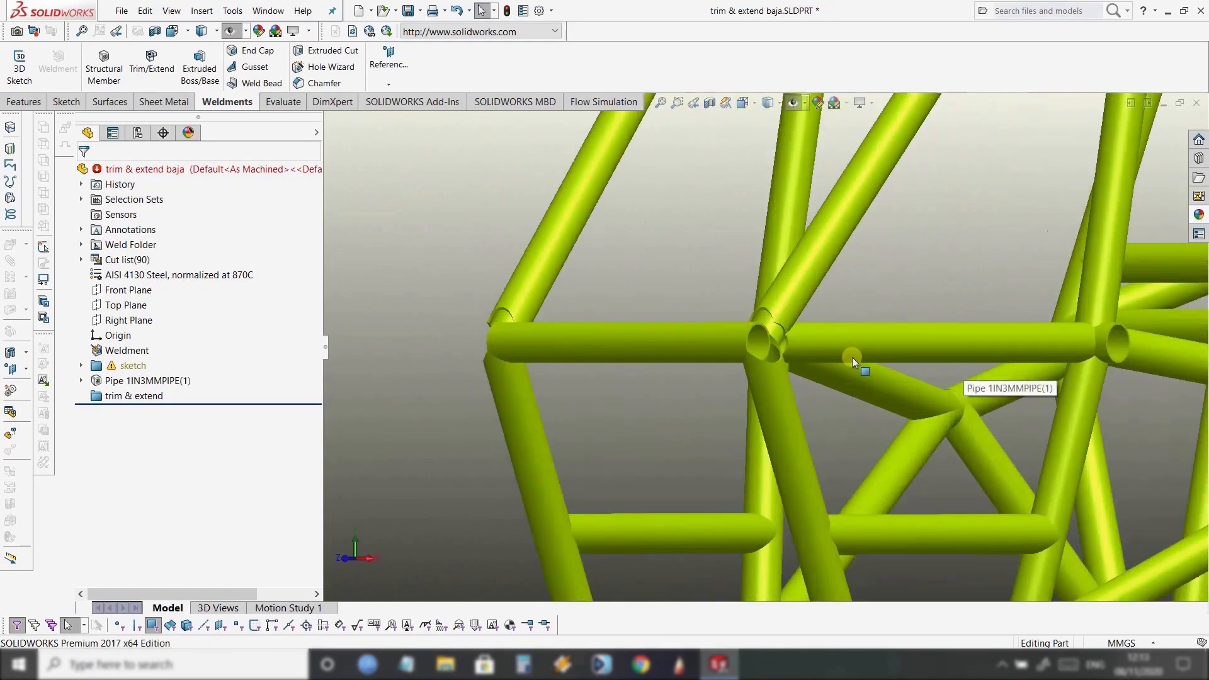
pyautogui.scroll(-3, 792, 346)
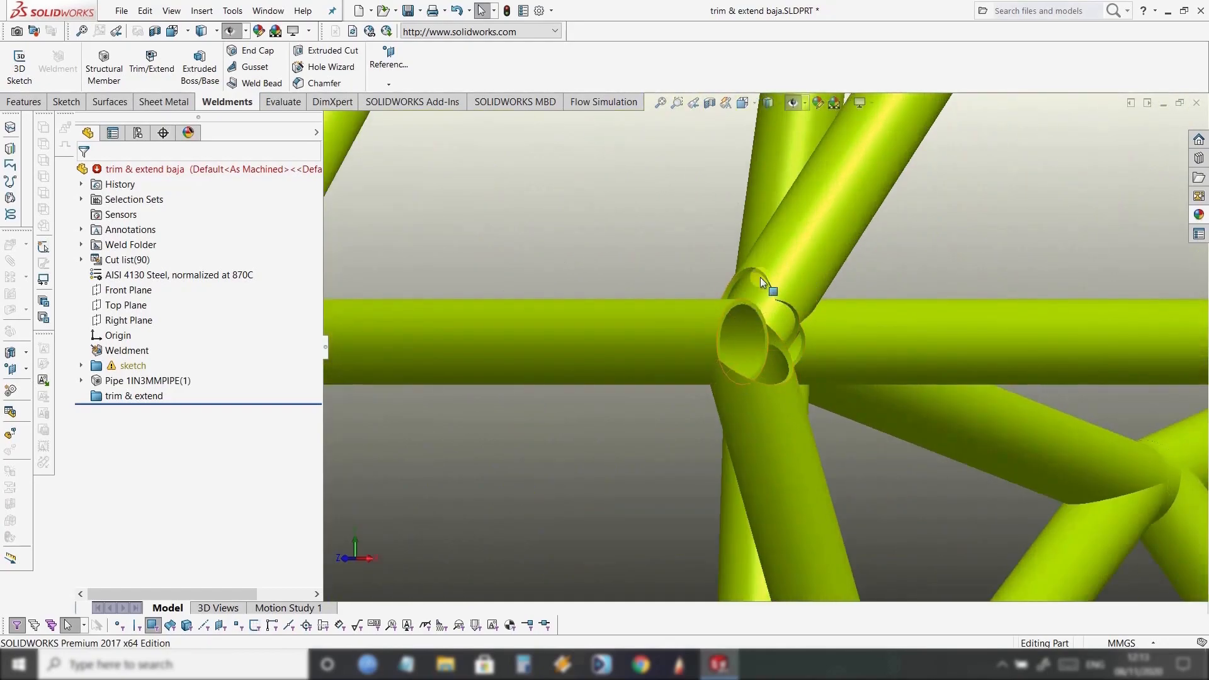
pyautogui.scroll(5, 743, 369)
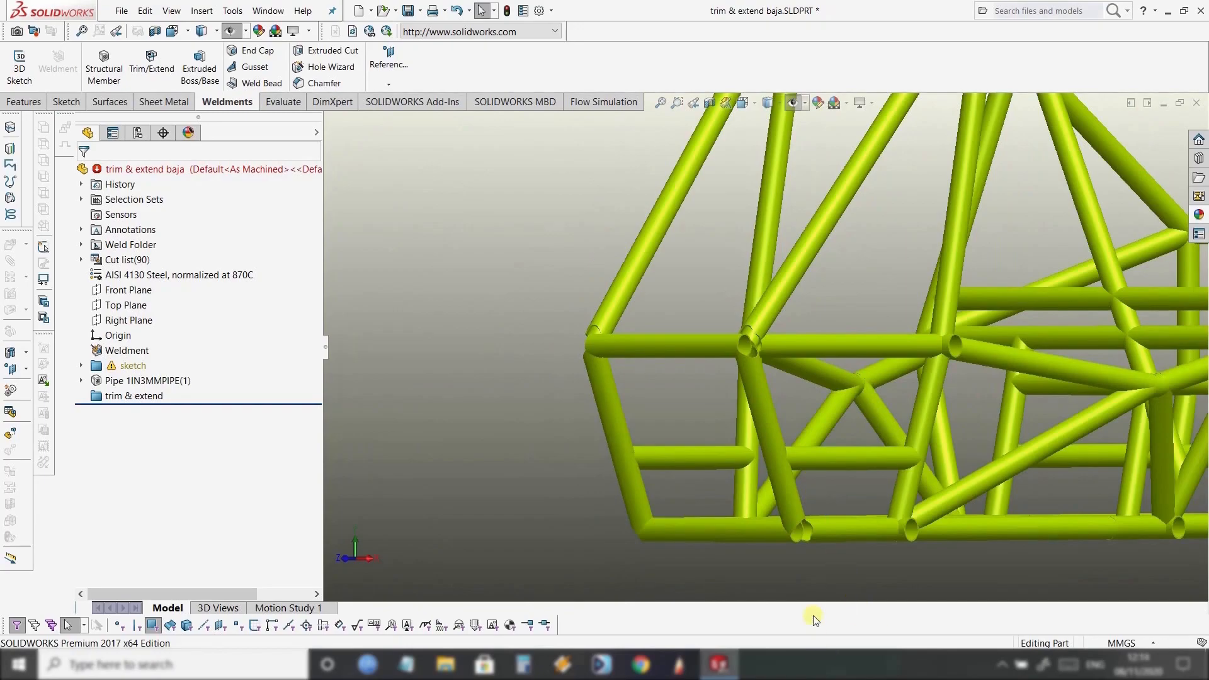
pyautogui.scroll(-5, 804, 567)
pyautogui.scroll(-2, 853, 486)
pyautogui.moveTo(853, 485); pyautogui.dragTo(719, 459, button='middle')
pyautogui.scroll(6, 848, 489)
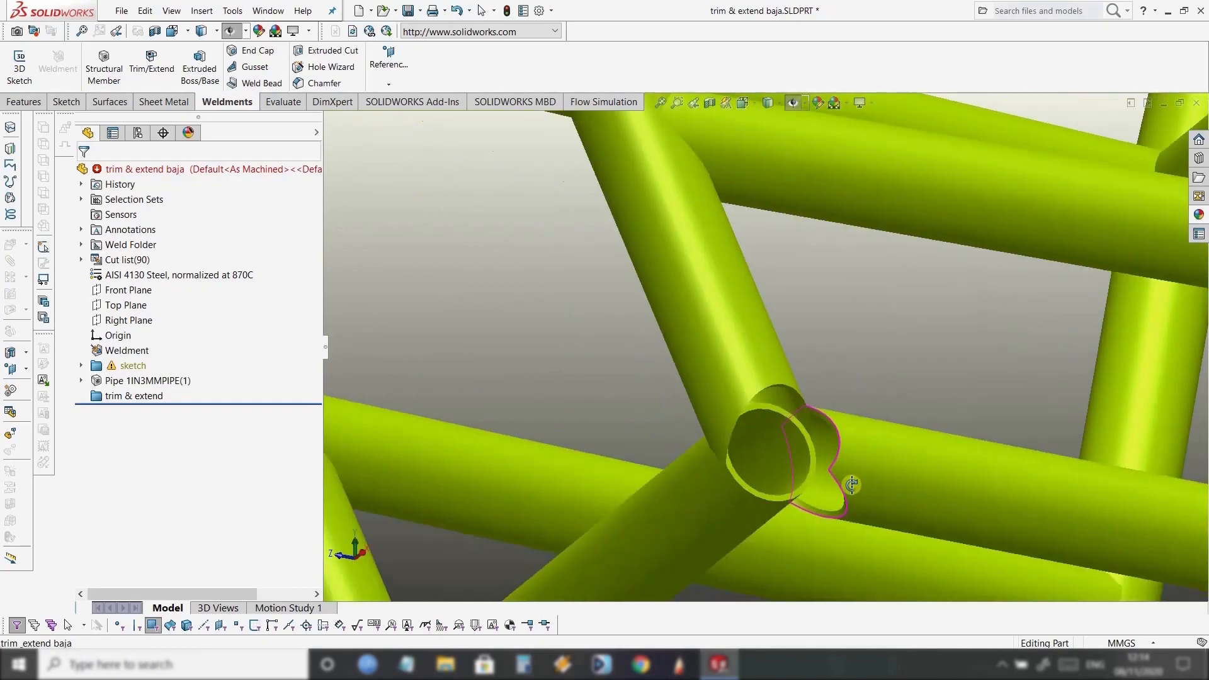
pyautogui.scroll(5, 1002, 392)
pyautogui.scroll(-5, 1068, 342)
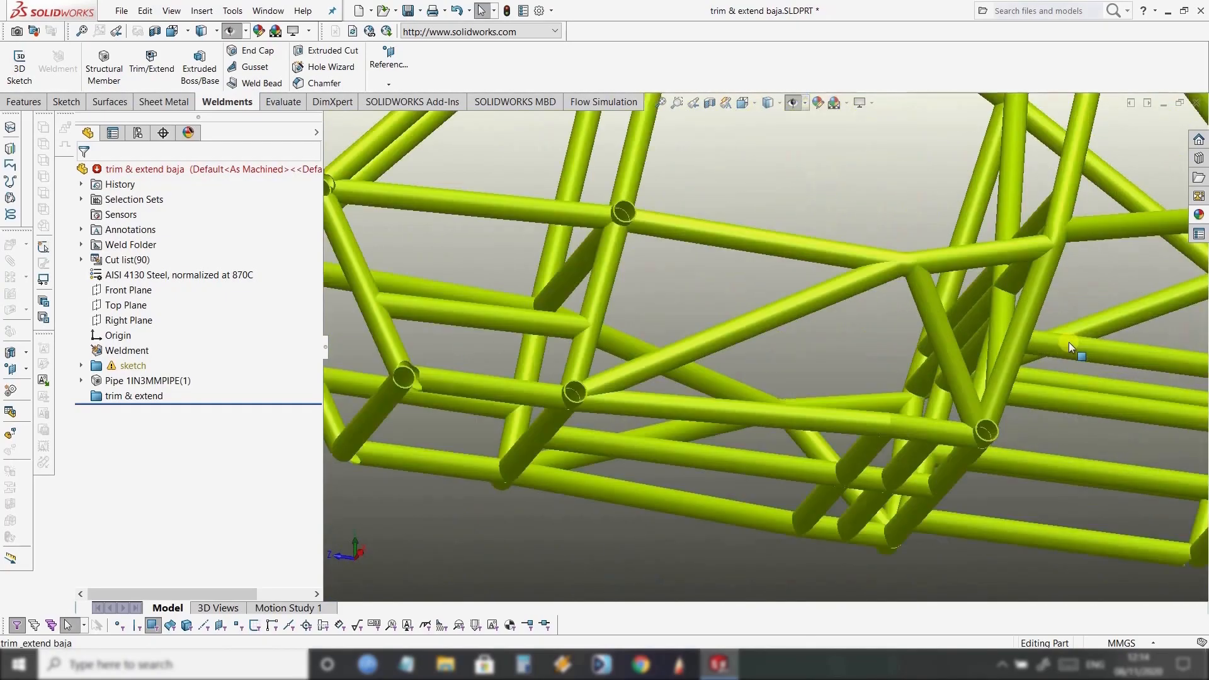
# Examine the pipe end cuts at the rear section's upright and bottom-corner joints.
pyautogui.scroll(5, 1039, 356)
pyautogui.scroll(-2, 1020, 353)
pyautogui.moveTo(999, 349); pyautogui.dragTo(885, 453, button='middle')
pyautogui.scroll(-3, 976, 382)
pyautogui.scroll(3, 945, 386)
pyautogui.scroll(3, 939, 433)
pyautogui.scroll(-5, 939, 434)
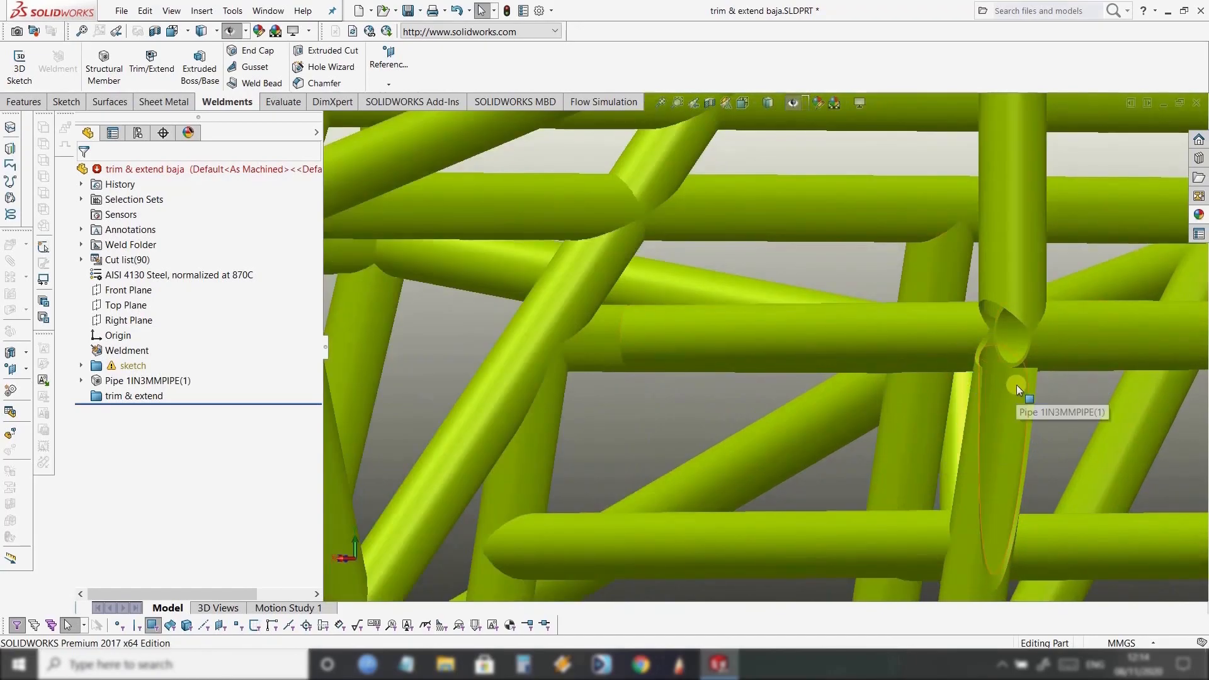
pyautogui.scroll(3, 1017, 384)
pyautogui.moveTo(1010, 385)
pyautogui.mouseDown(button='middle')
pyautogui.moveTo(983, 378)
pyautogui.moveTo(1019, 365)
pyautogui.mouseUp(button='middle')
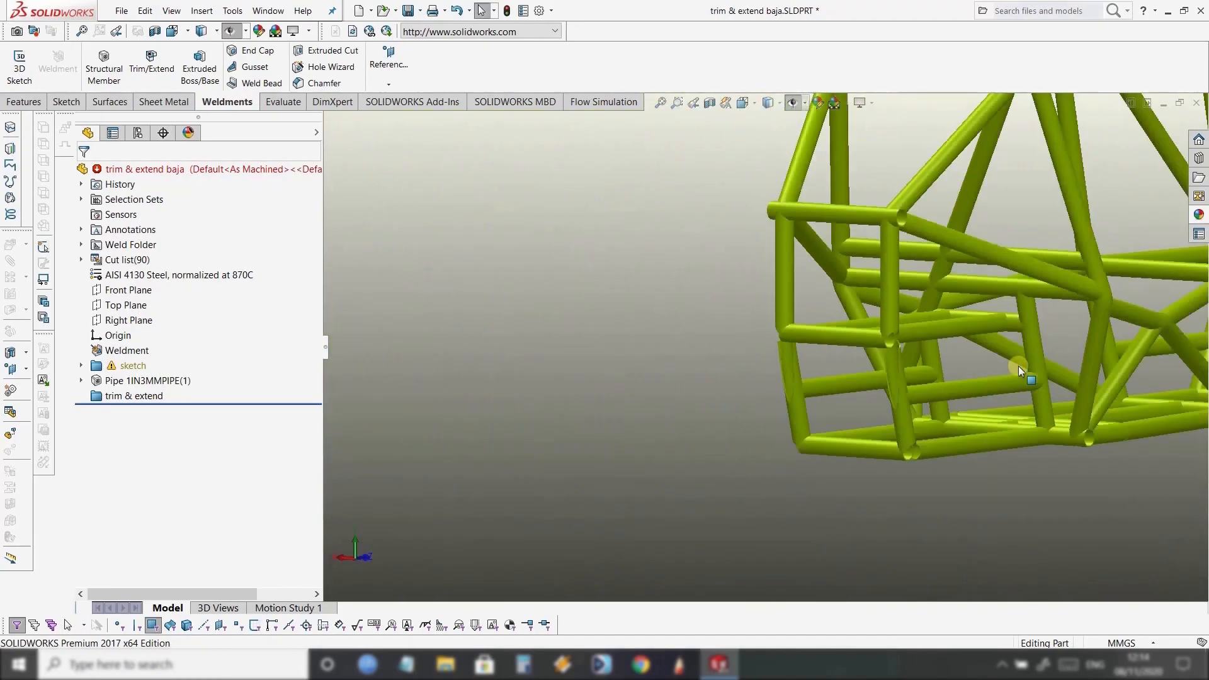
pyautogui.scroll(-5, 812, 308)
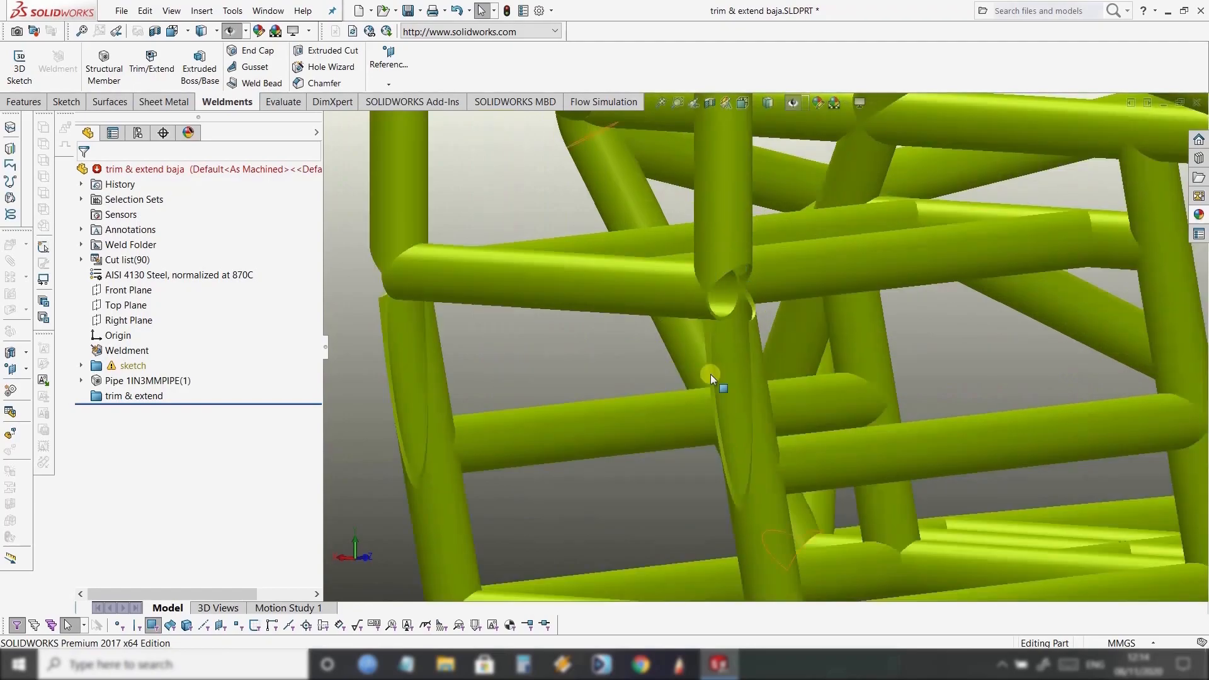
pyautogui.scroll(5, 781, 395)
pyautogui.scroll(-5, 799, 457)
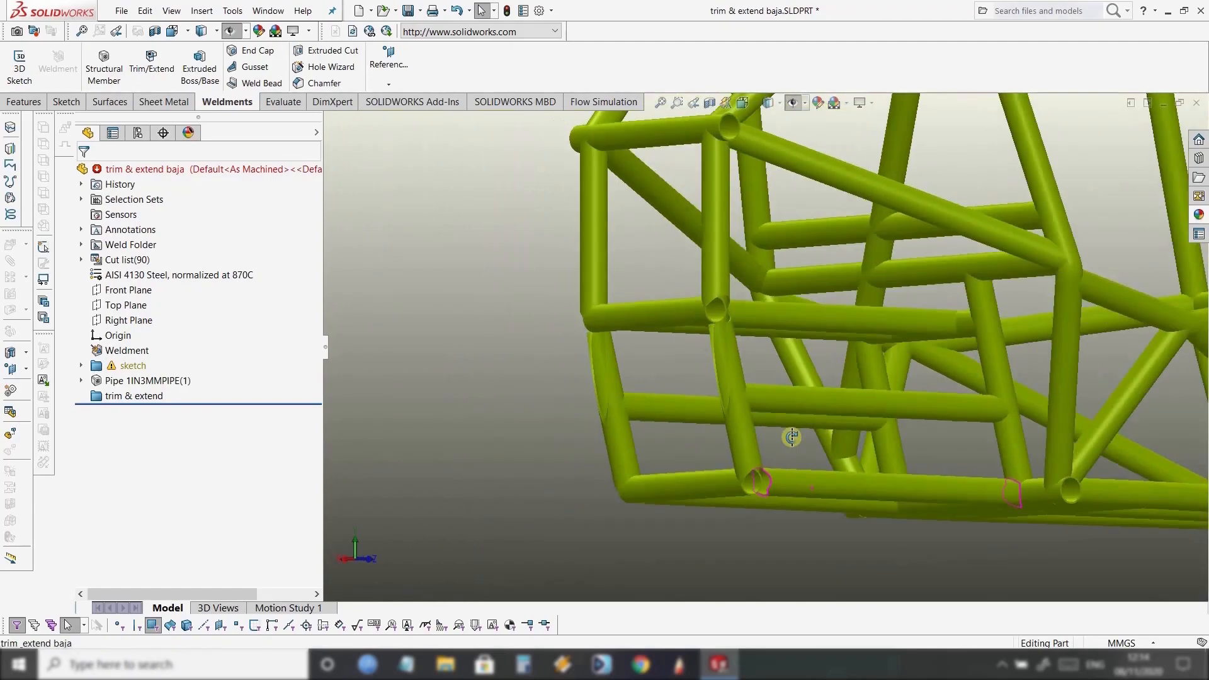
pyautogui.scroll(-5, 791, 470)
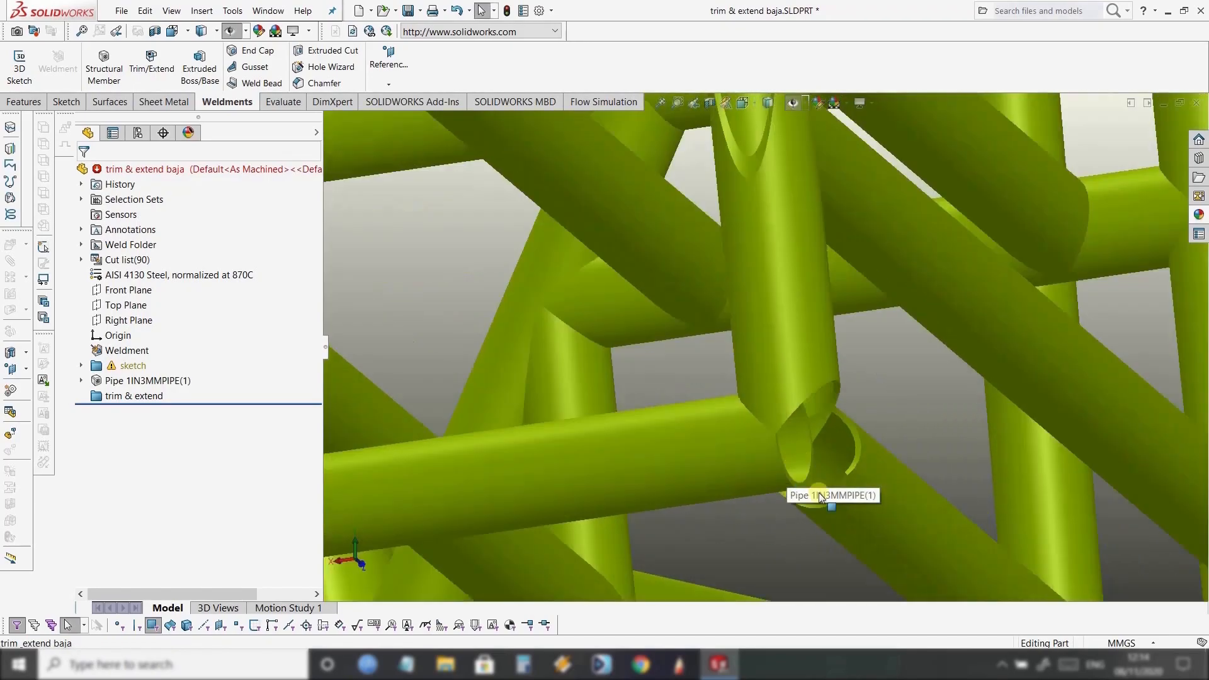
pyautogui.moveTo(800, 492); pyautogui.dragTo(775, 419, button='middle')
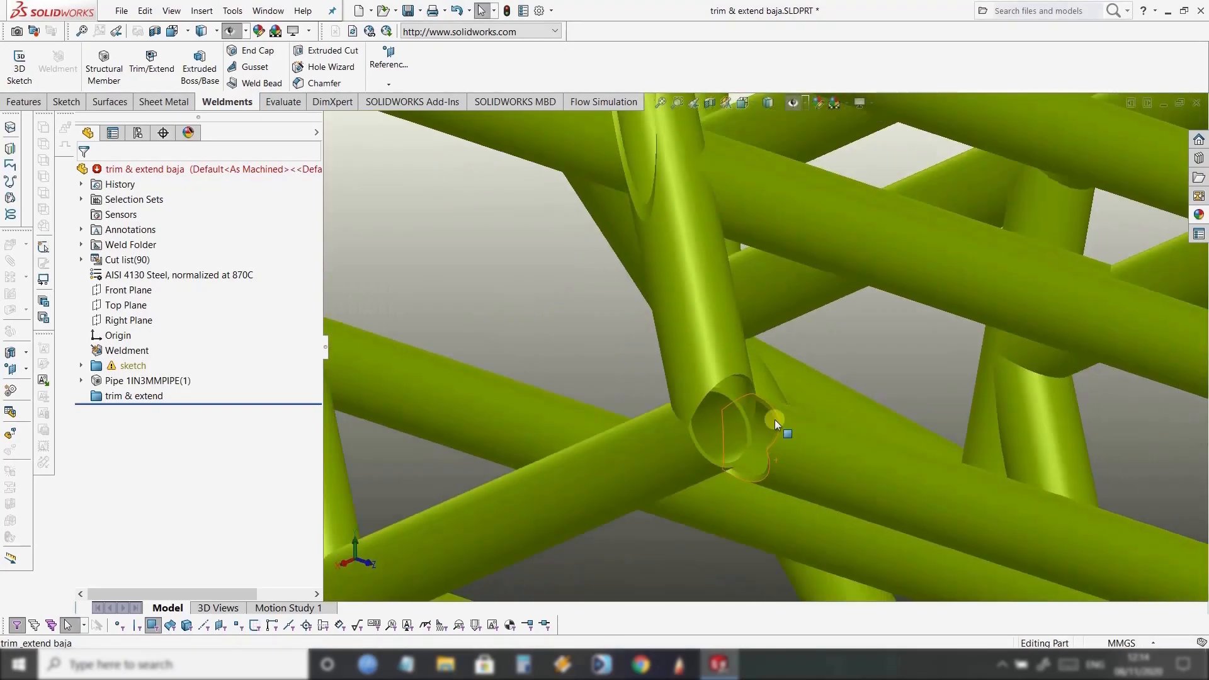
# Examine the lower side rails, diagonal braces and floor-level pipe joints from both sides of the frame.
pyautogui.scroll(5, 772, 440)
pyautogui.moveTo(929, 412); pyautogui.dragTo(855, 452, button='middle')
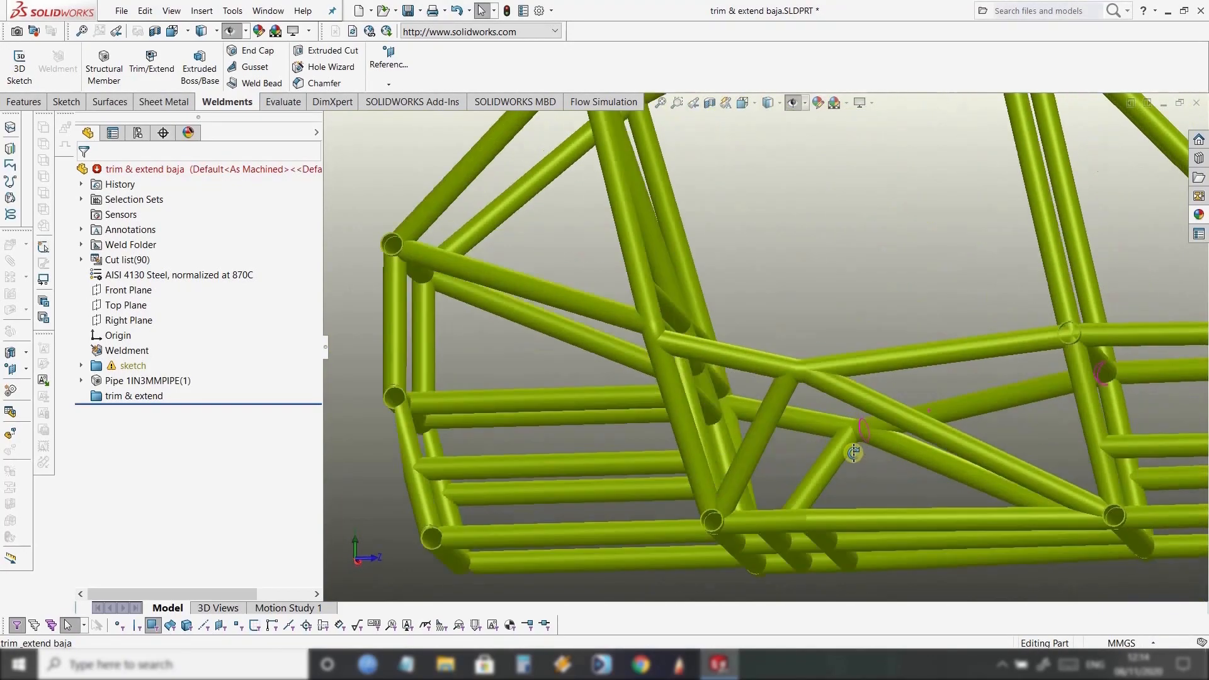
pyautogui.scroll(-5, 678, 421)
pyautogui.moveTo(678, 420); pyautogui.dragTo(573, 480, button='middle')
pyautogui.scroll(6, 573, 481)
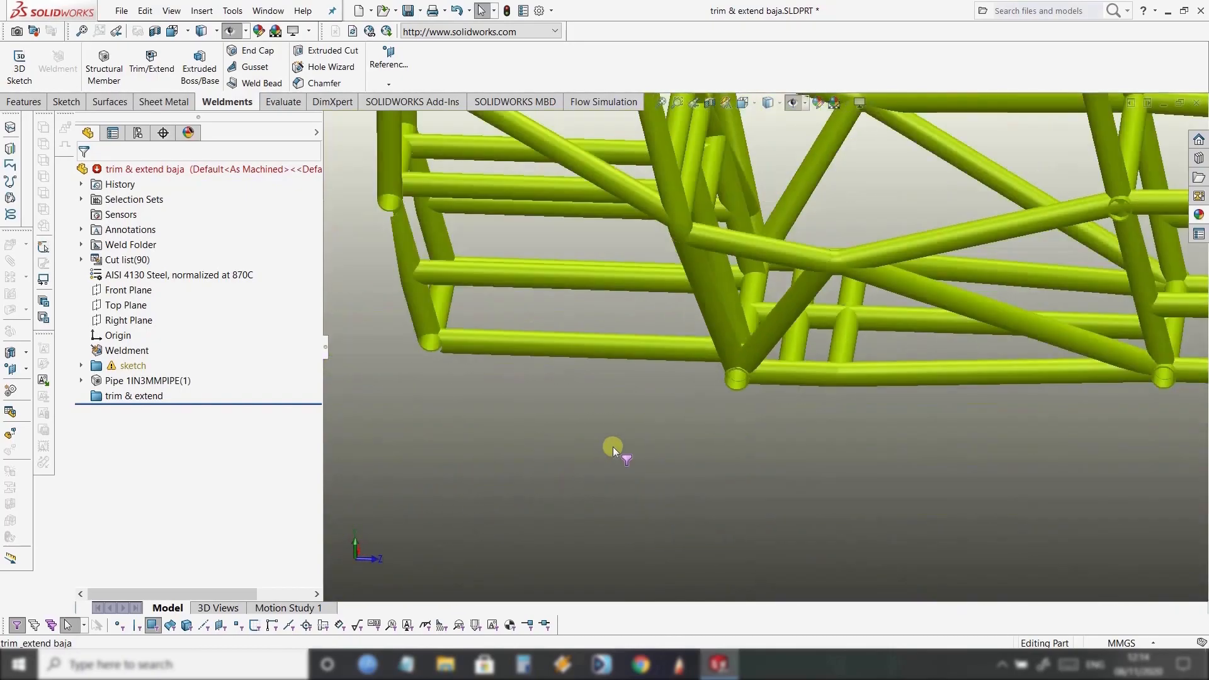
pyautogui.scroll(-4, 639, 295)
pyautogui.moveTo(639, 294); pyautogui.dragTo(699, 315, button='middle')
pyautogui.scroll(6, 689, 327)
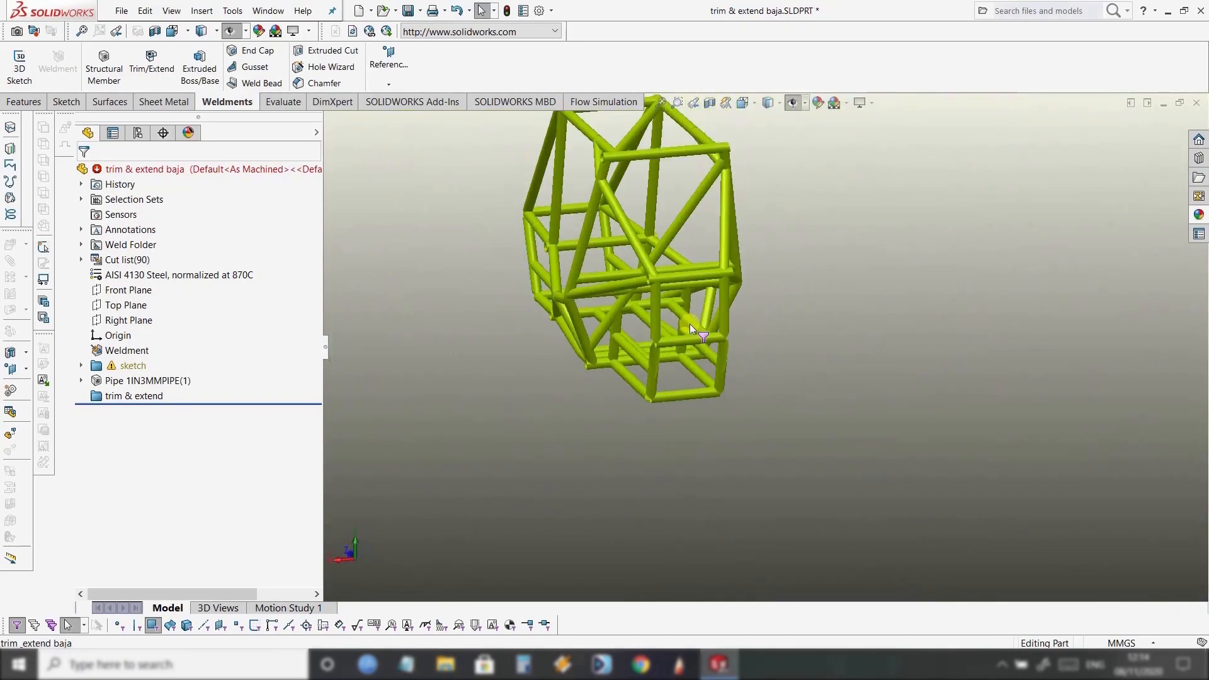
pyautogui.scroll(-6, 639, 374)
pyautogui.scroll(-1, 587, 407)
pyautogui.moveTo(587, 407)
pyautogui.mouseDown(button='middle')
pyautogui.moveTo(591, 416)
pyautogui.moveTo(582, 401)
pyautogui.mouseUp(button='middle')
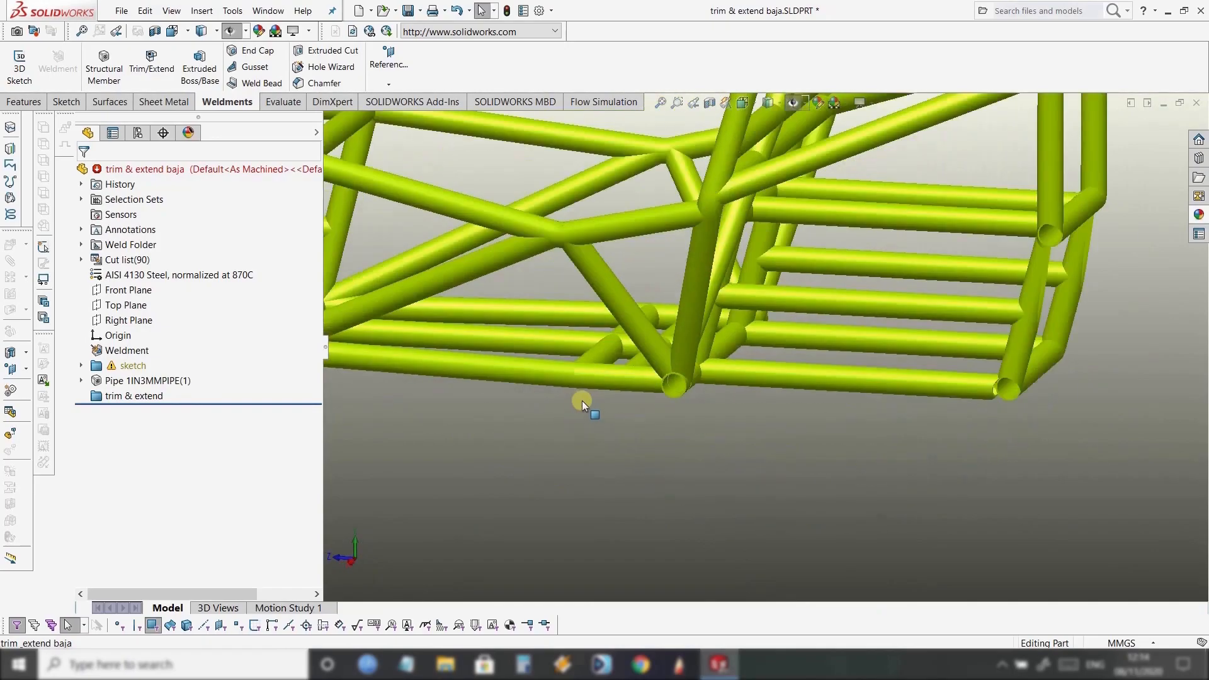
pyautogui.scroll(6, 582, 400)
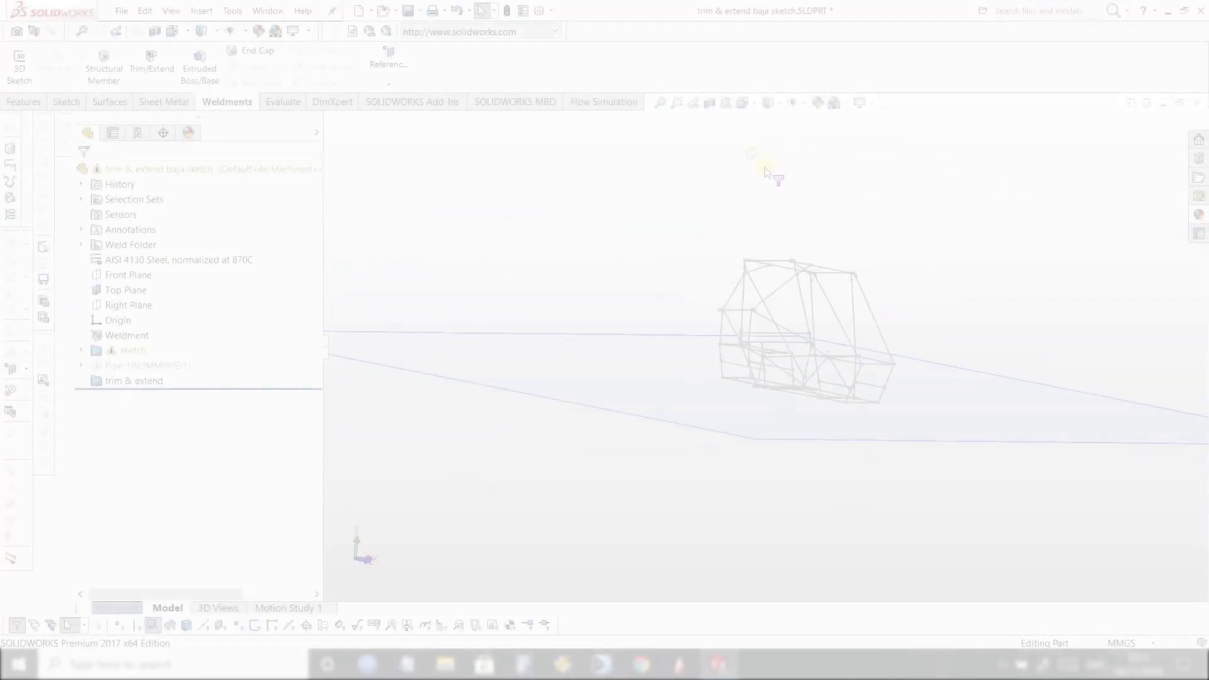
# Review the chassis wireframe sketch in the Front, Right and Top standard views.
pyautogui.scroll(-4, 822, 315)
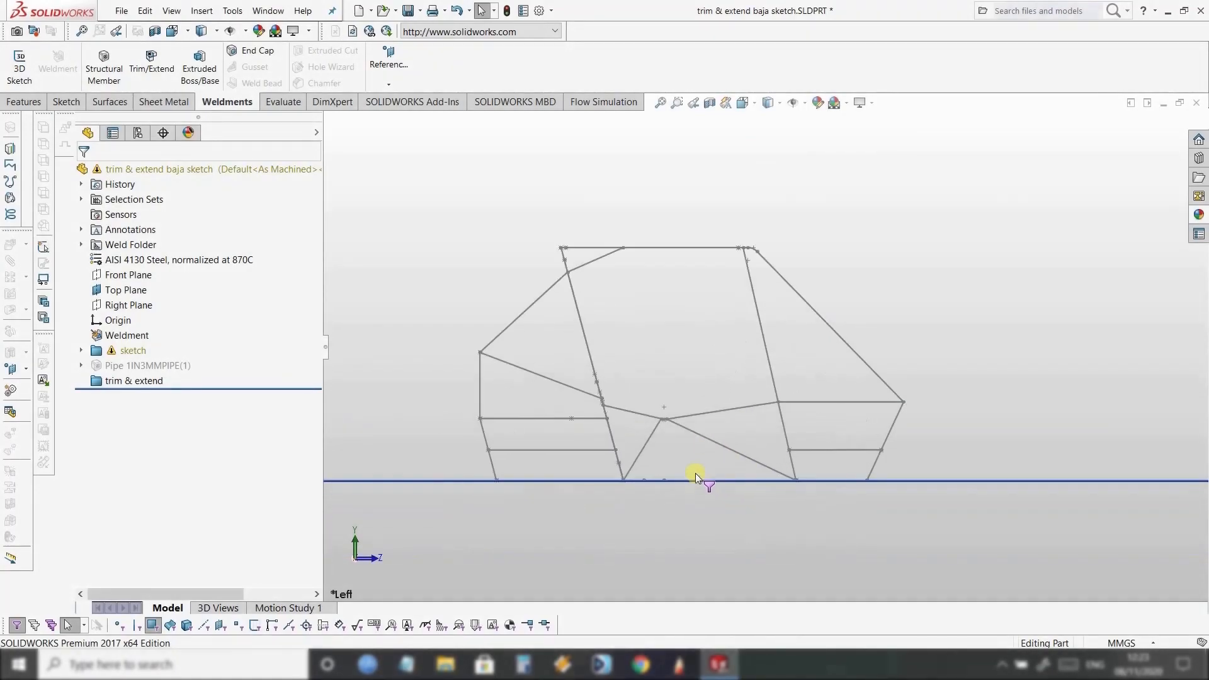
pyautogui.click(745, 103)
pyautogui.scroll(-3, 782, 366)
pyautogui.scroll(1, 782, 375)
pyautogui.scroll(-2, 781, 375)
pyautogui.scroll(6, 780, 373)
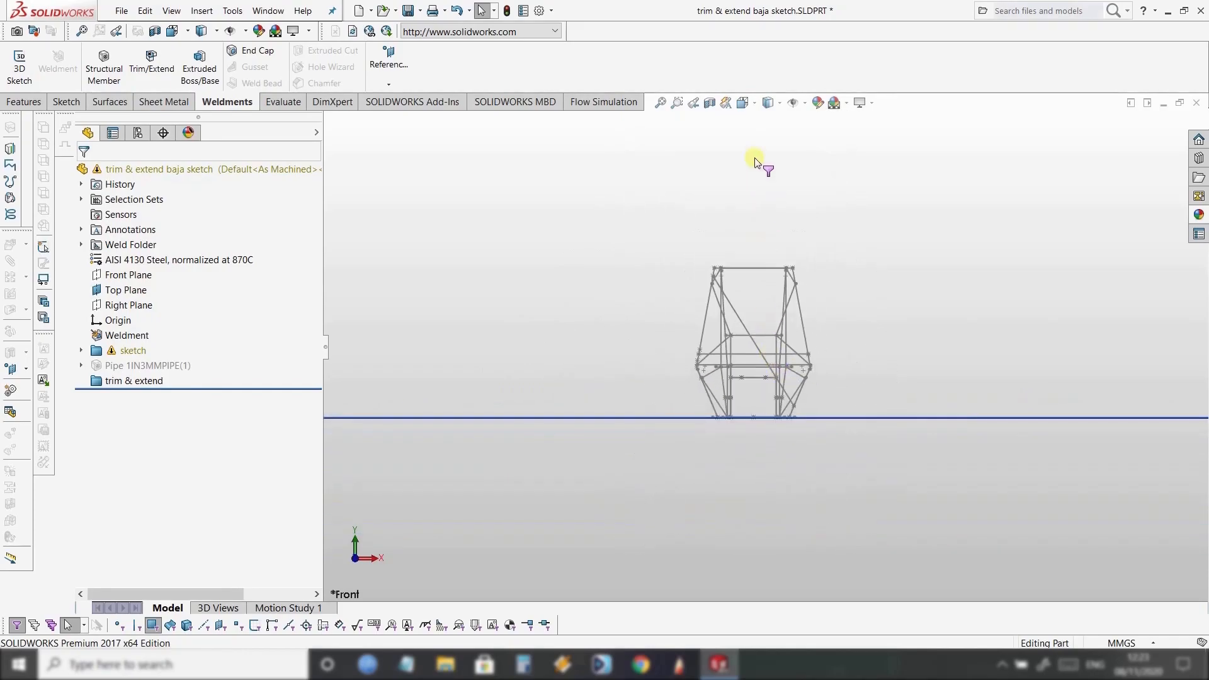
pyautogui.click(760, 102)
pyautogui.click(784, 156)
pyautogui.scroll(-2, 768, 336)
pyautogui.click(760, 104)
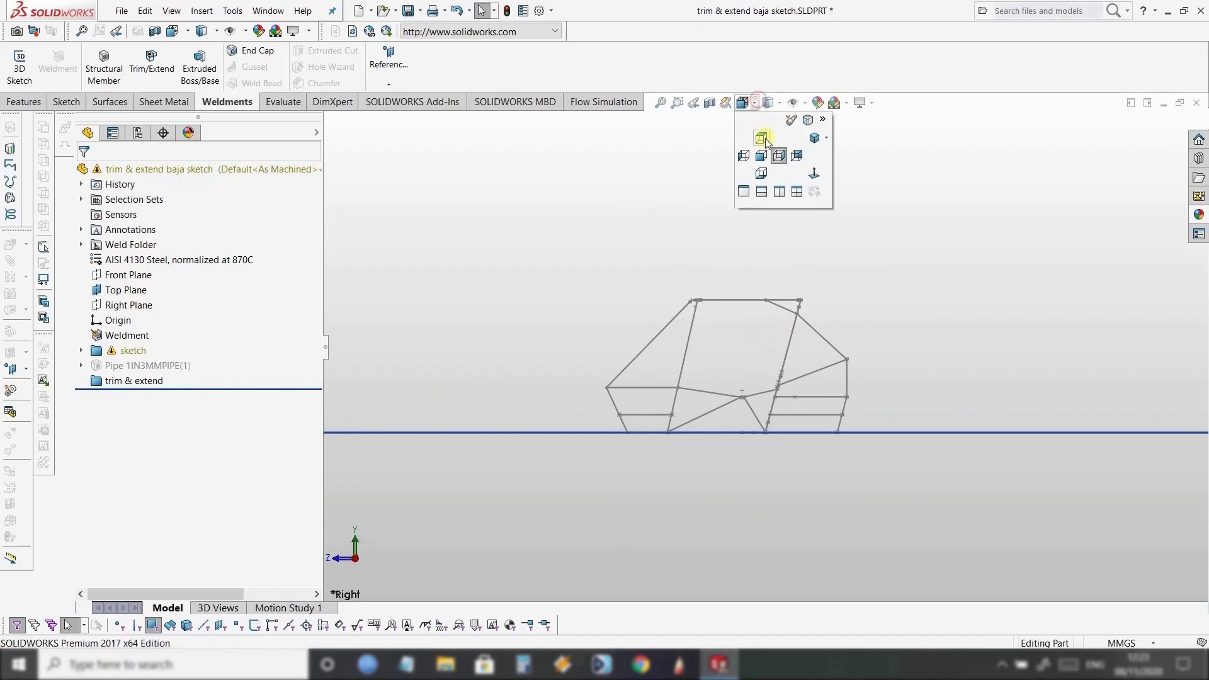
pyautogui.click(765, 136)
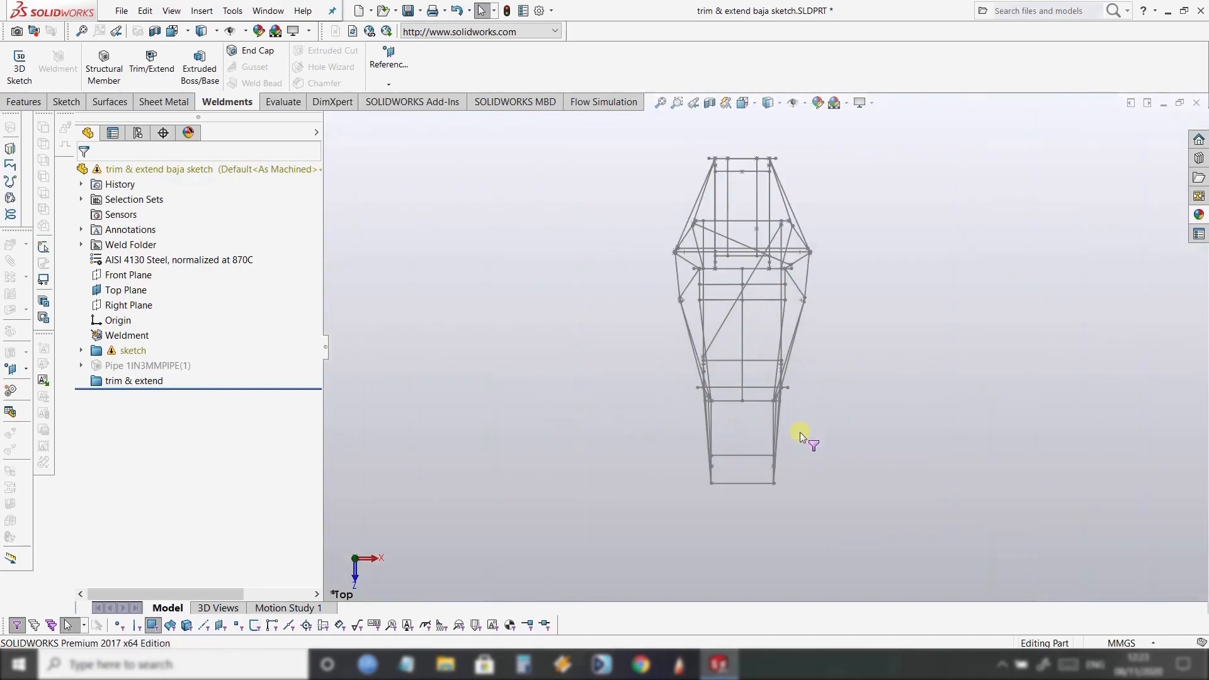
# Examine the chassis wireframe from the Front and Isometric views and from oblique angles.
pyautogui.click(750, 104)
pyautogui.click(761, 164)
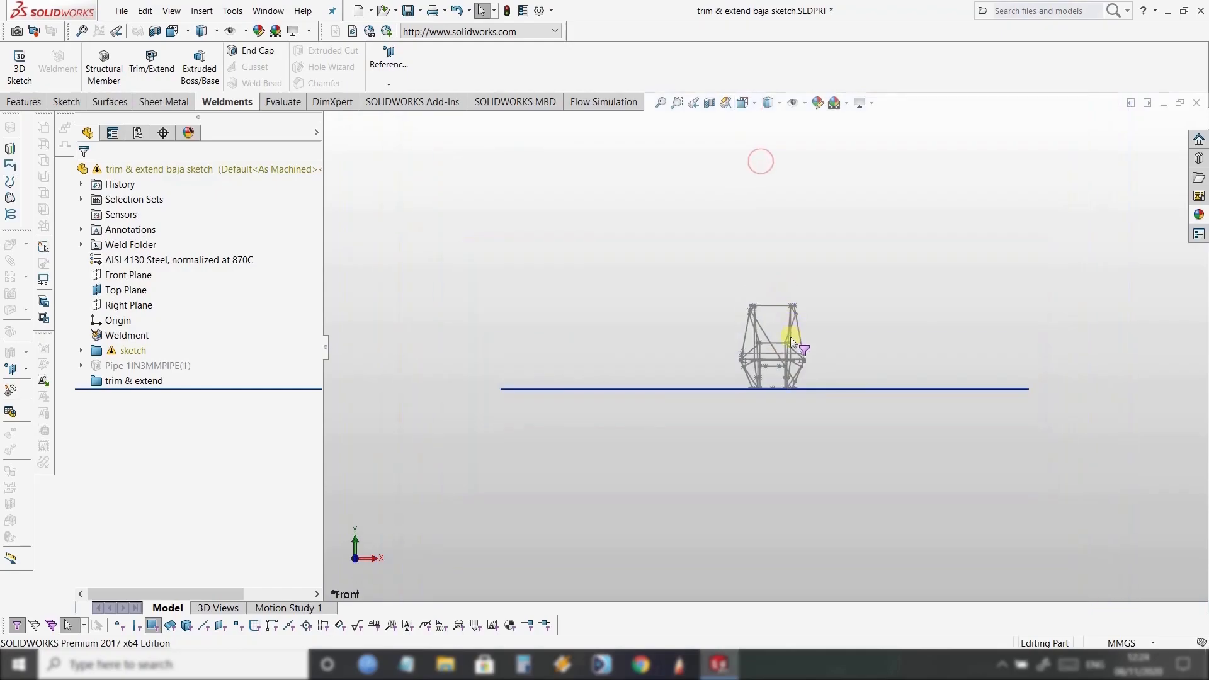
pyautogui.hotkey('ctrl', '7')
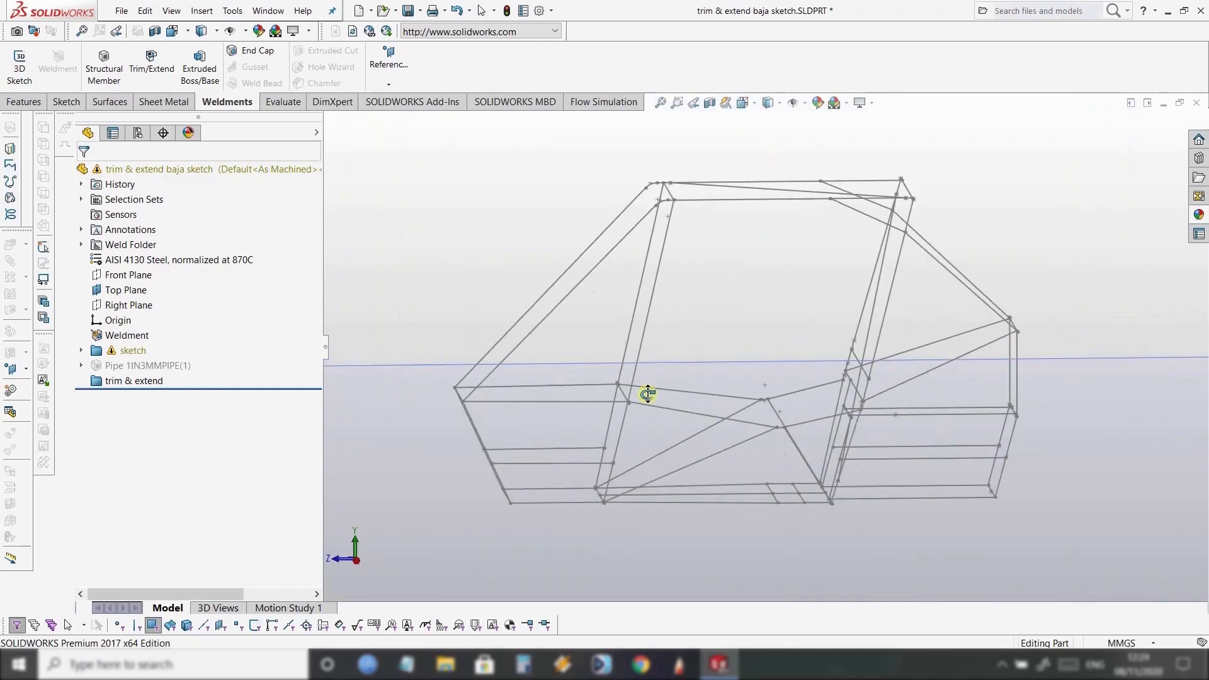
pyautogui.scroll(-10, 762, 383)
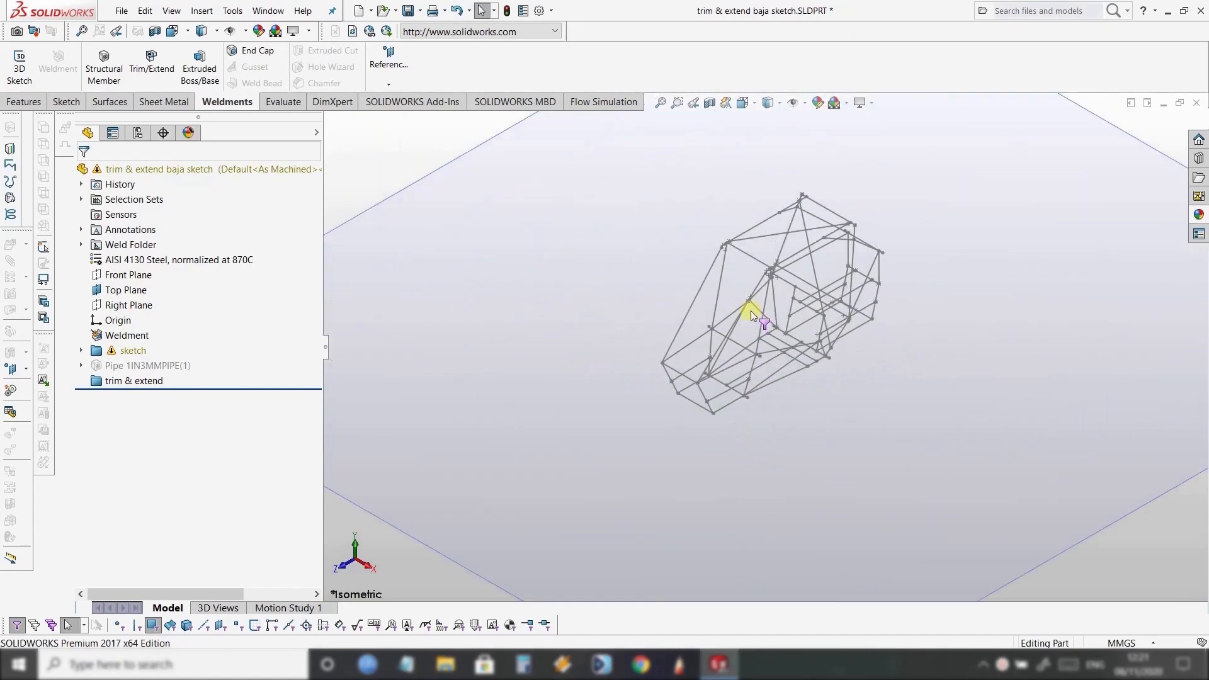
pyautogui.moveTo(722, 391)
pyautogui.mouseDown(button='middle')
pyautogui.moveTo(716, 327)
pyautogui.moveTo(661, 315)
pyautogui.moveTo(729, 316)
pyautogui.moveTo(599, 319)
pyautogui.moveTo(735, 333)
pyautogui.moveTo(1101, 280)
pyautogui.moveTo(1084, 283)
pyautogui.mouseUp(button='middle')
pyautogui.moveTo(747, 328); pyautogui.dragTo(750, 378, button='middle')
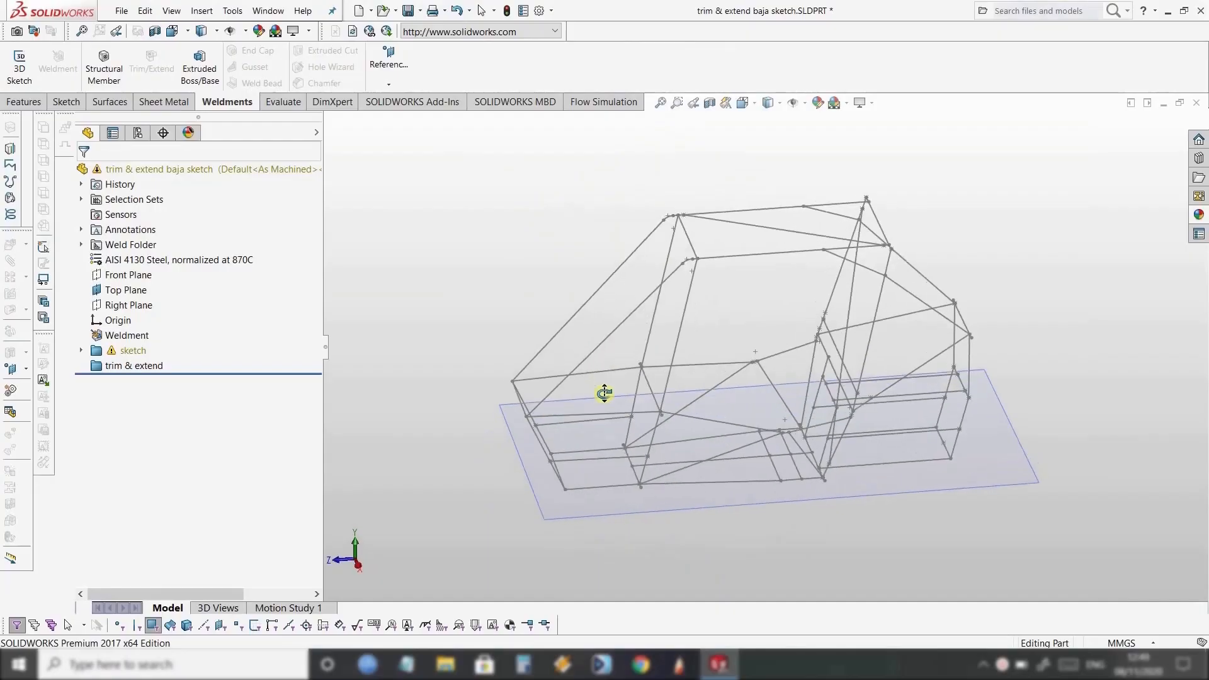
pyautogui.moveTo(604, 392); pyautogui.dragTo(625, 404, button='middle')
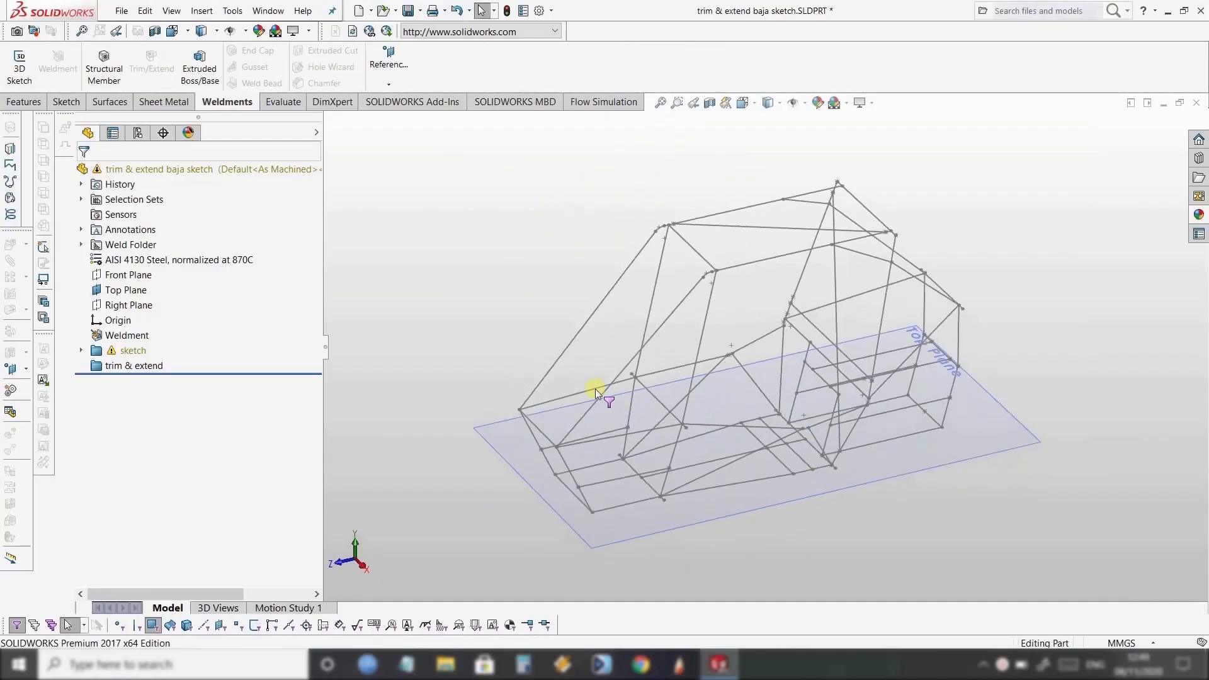
# Start a structural member with standard iso, type pipe and size 1in3mmpipe.
pyautogui.click(169, 104)
pyautogui.click(225, 103)
pyautogui.click(105, 69)
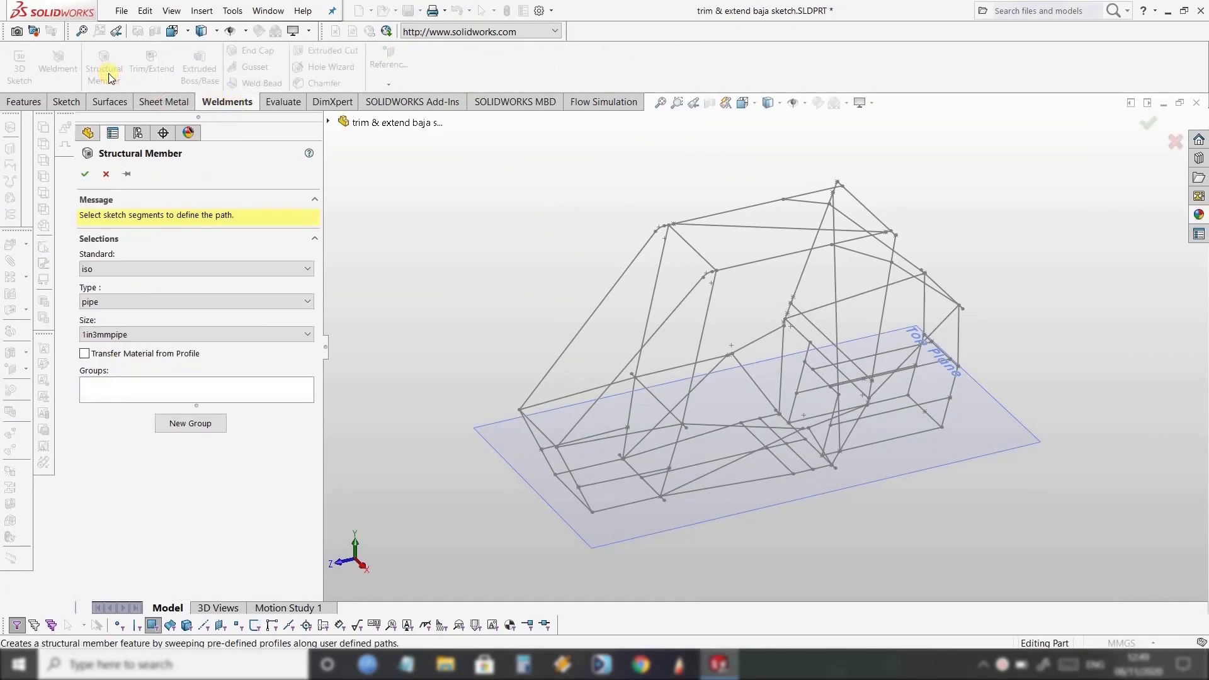
pyautogui.click(134, 267)
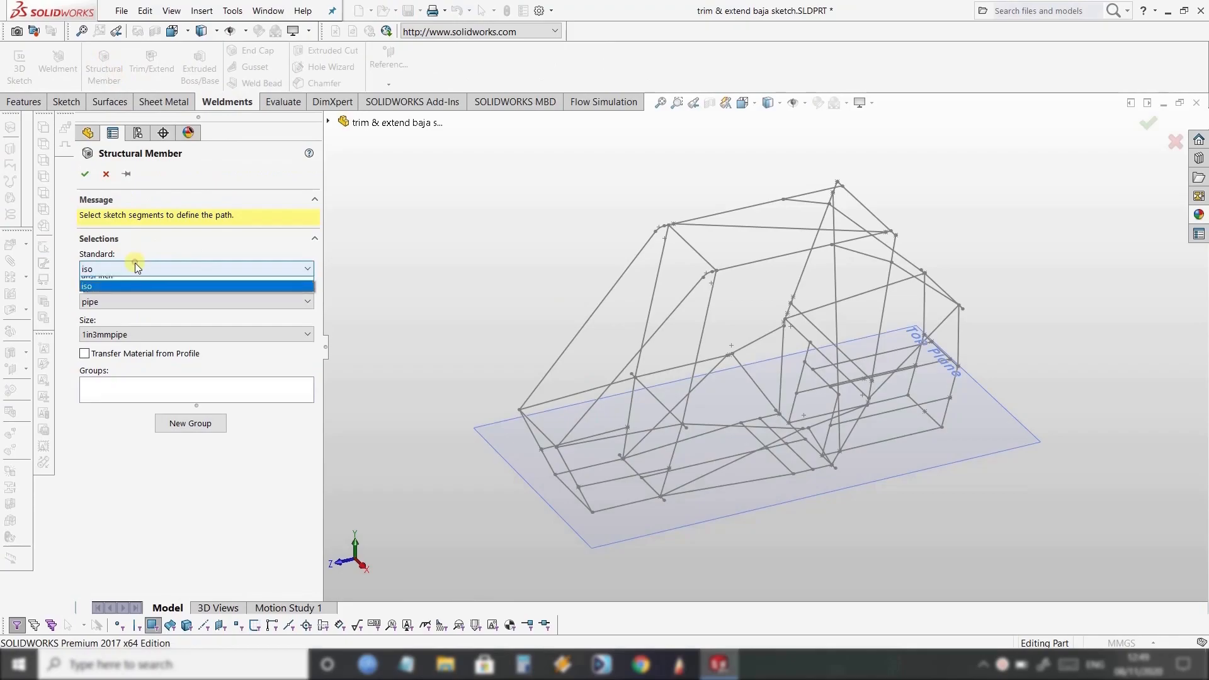
pyautogui.click(119, 298)
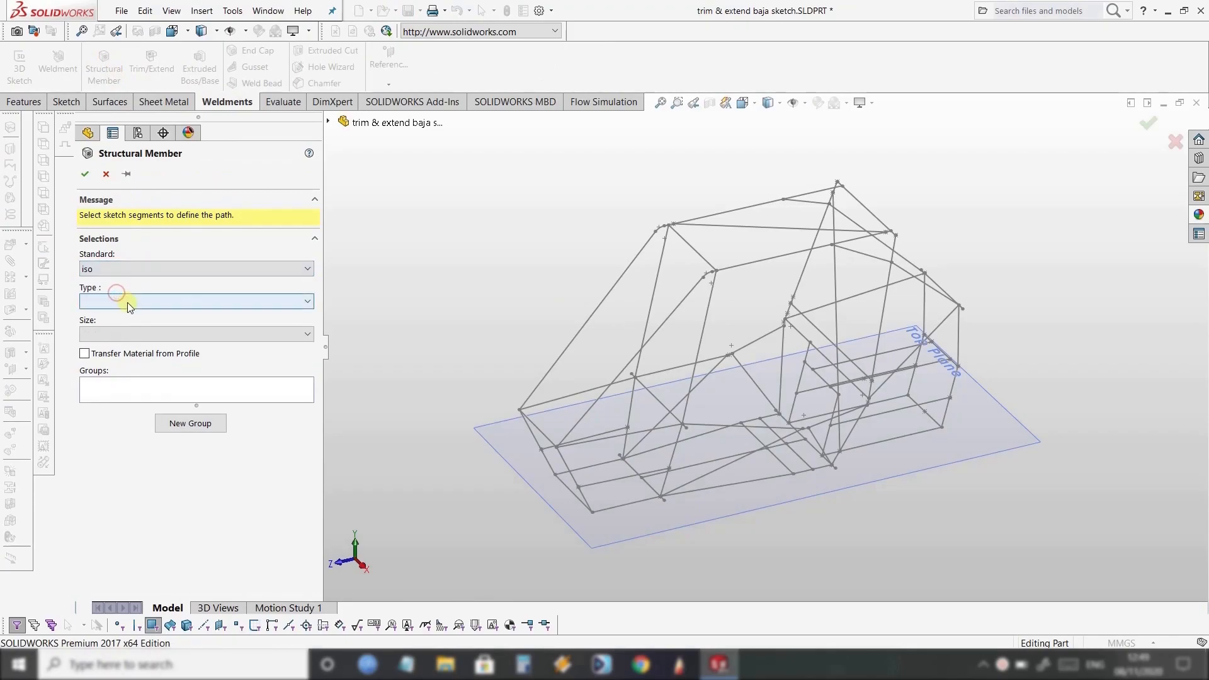
pyautogui.click(130, 307)
pyautogui.click(125, 329)
pyautogui.click(106, 337)
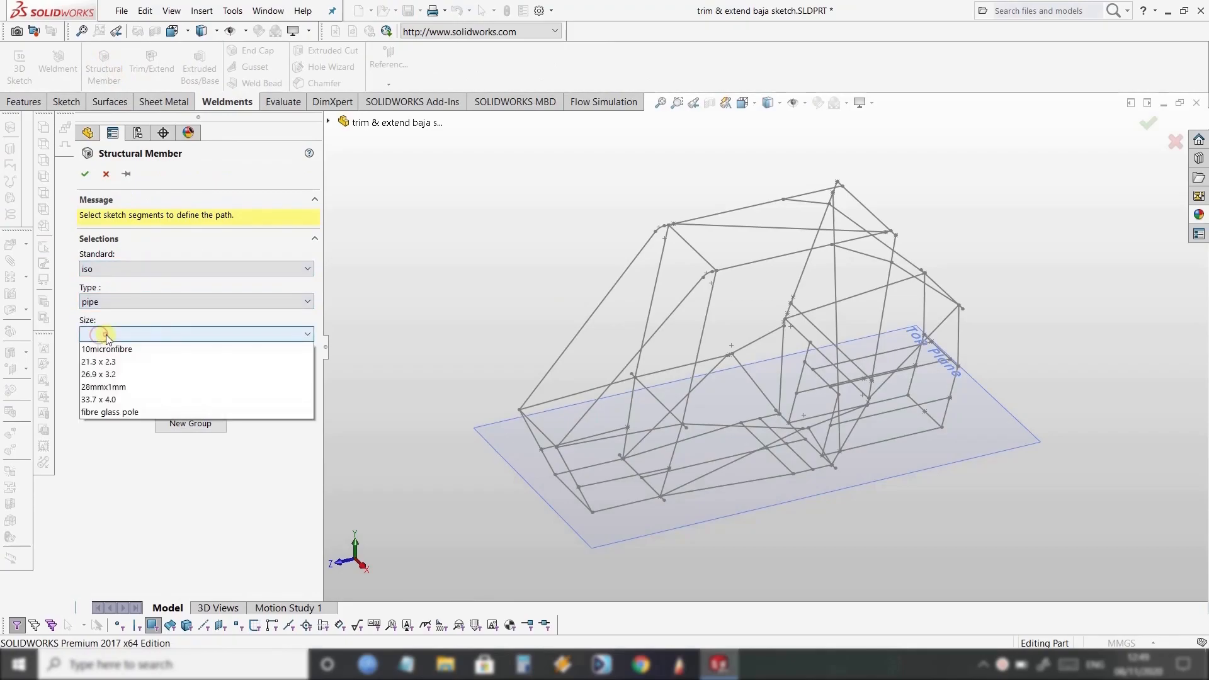
pyautogui.click(106, 349)
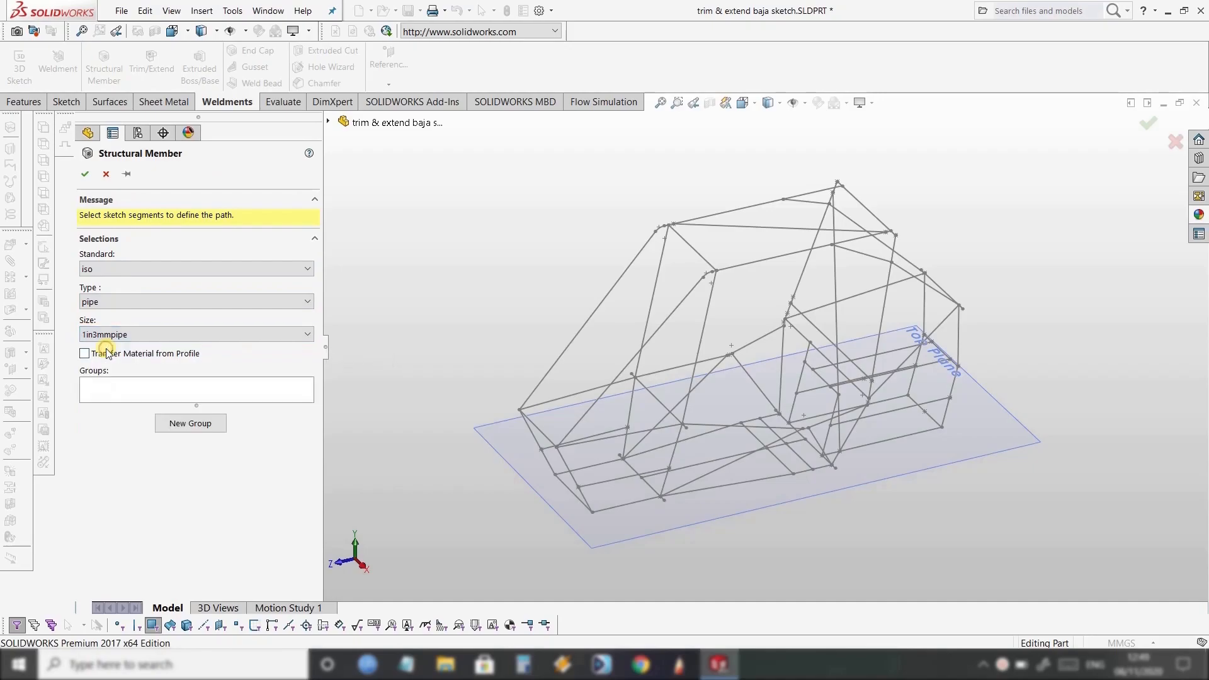
# Add the lower and upper crossbars at the front nose of the chassis to the first structural member group.
pyautogui.click(117, 388)
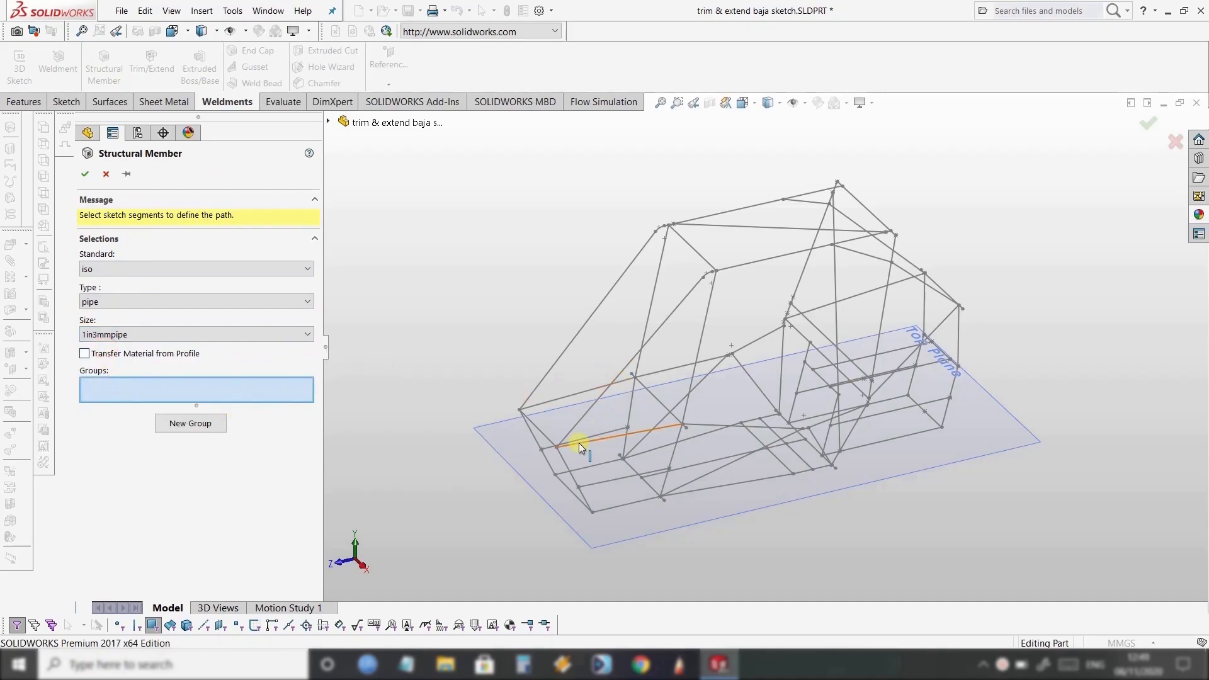
pyautogui.moveTo(589, 459)
pyautogui.mouseDown(button='middle')
pyautogui.moveTo(626, 410)
pyautogui.moveTo(573, 405)
pyautogui.moveTo(578, 432)
pyautogui.moveTo(602, 453)
pyautogui.mouseUp(button='middle')
pyautogui.scroll(-3, 624, 509)
pyautogui.click(602, 497)
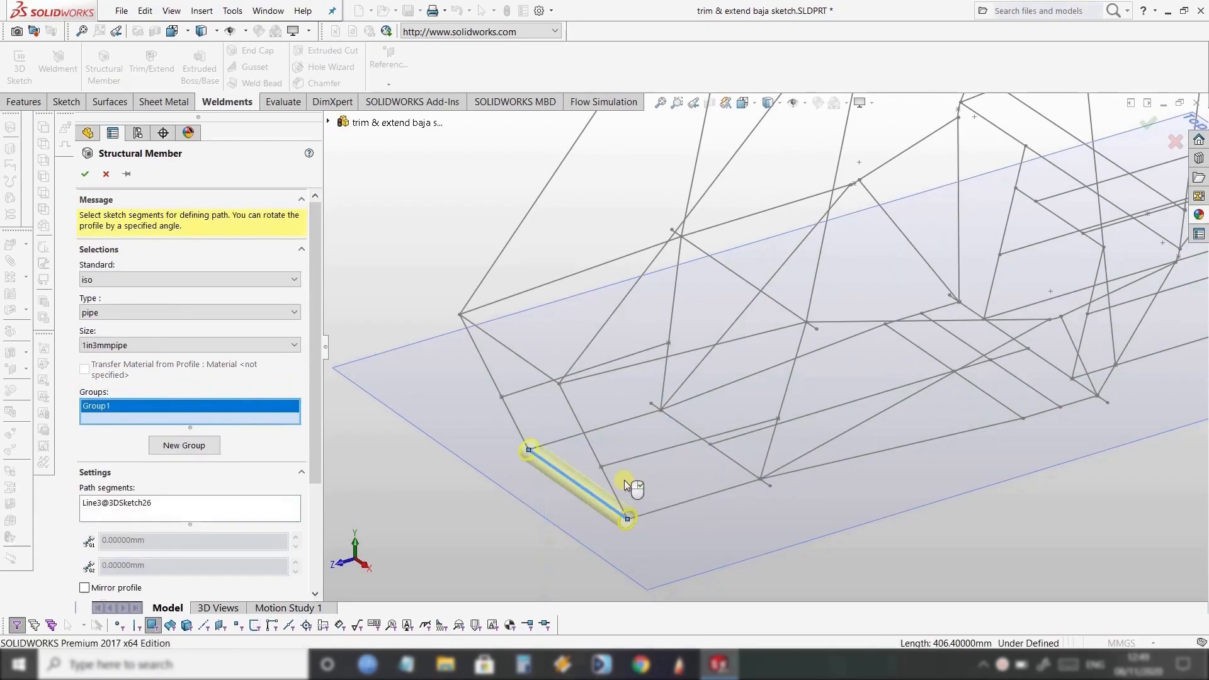
pyautogui.scroll(3, 625, 480)
pyautogui.click(618, 353)
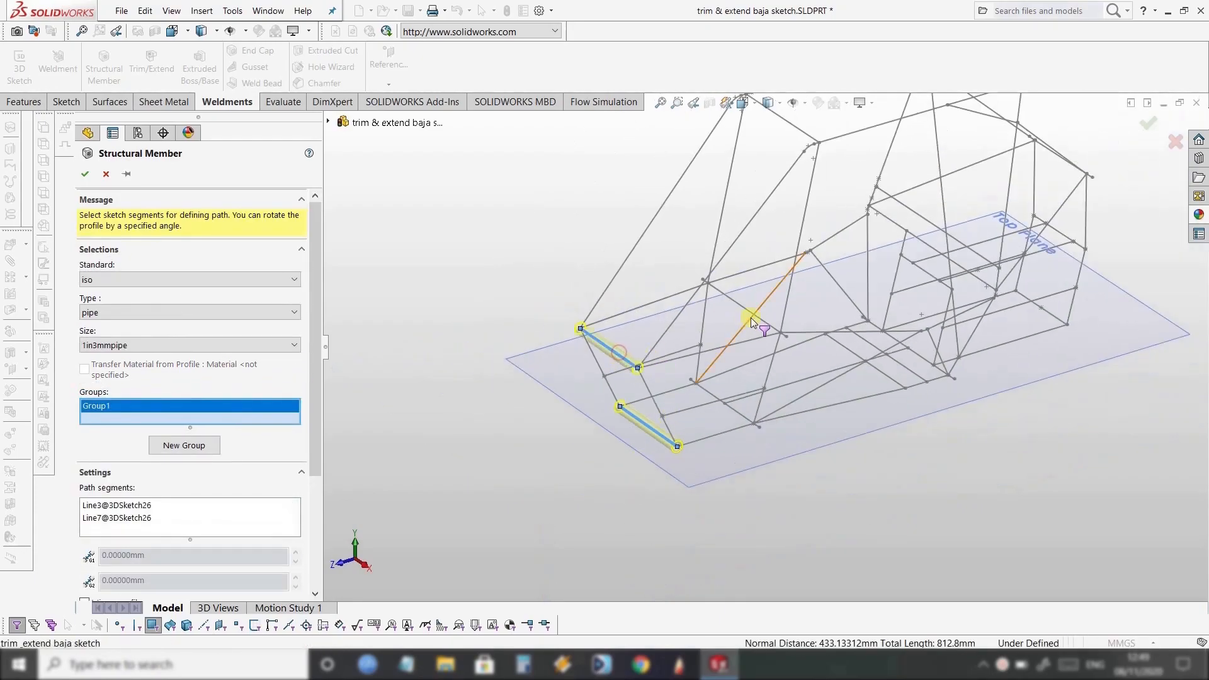
# Add the two roof crossbars, at the tops of the front and rear hoops, to the same group.
pyautogui.scroll(2, 781, 287)
pyautogui.scroll(-3, 787, 211)
pyautogui.click(813, 165)
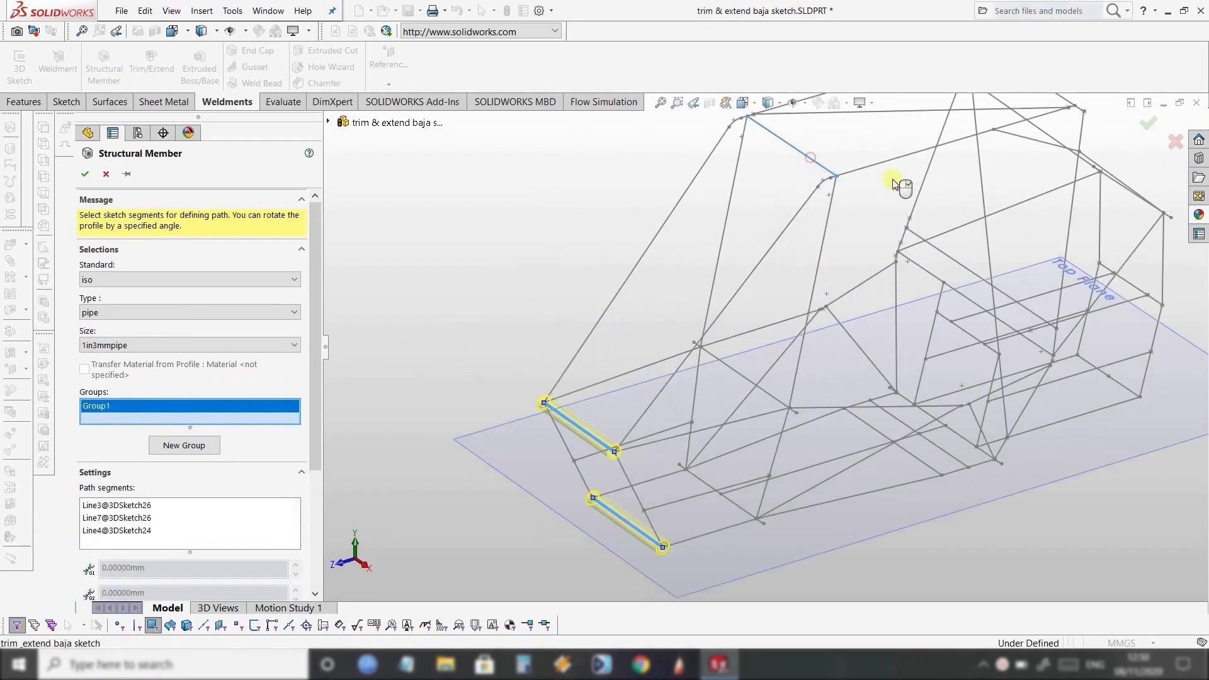
pyautogui.scroll(2, 970, 192)
pyautogui.scroll(-5, 969, 169)
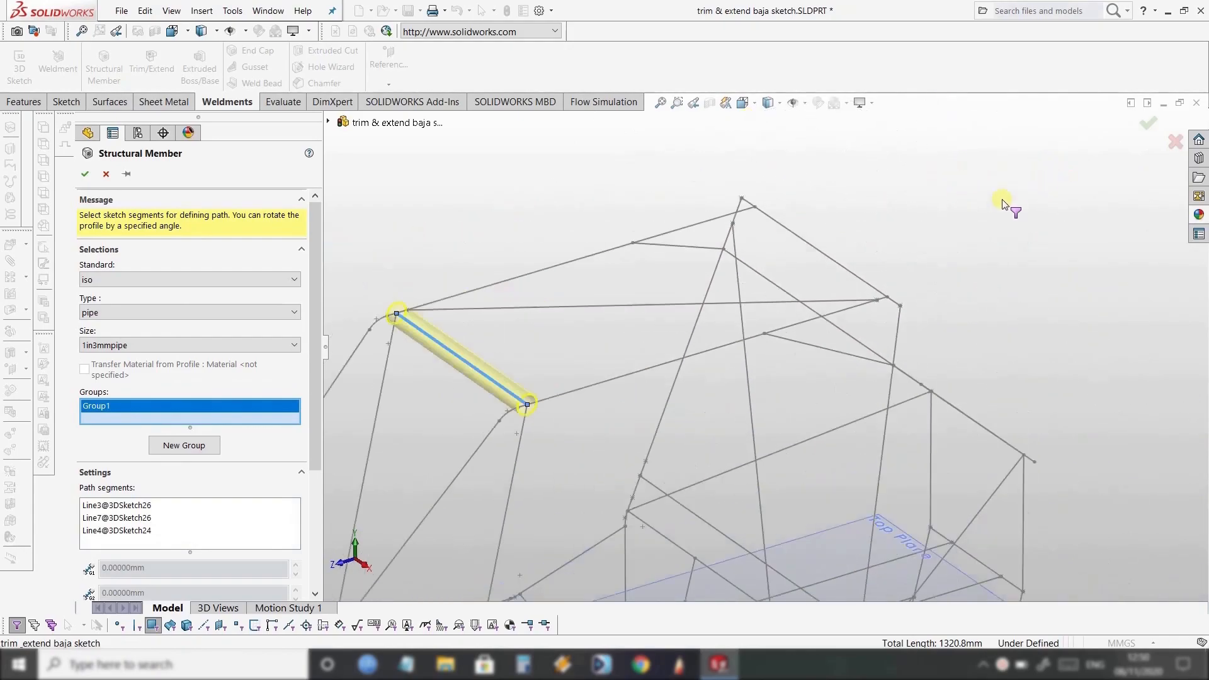
pyautogui.click(817, 295)
pyautogui.scroll(4, 780, 340)
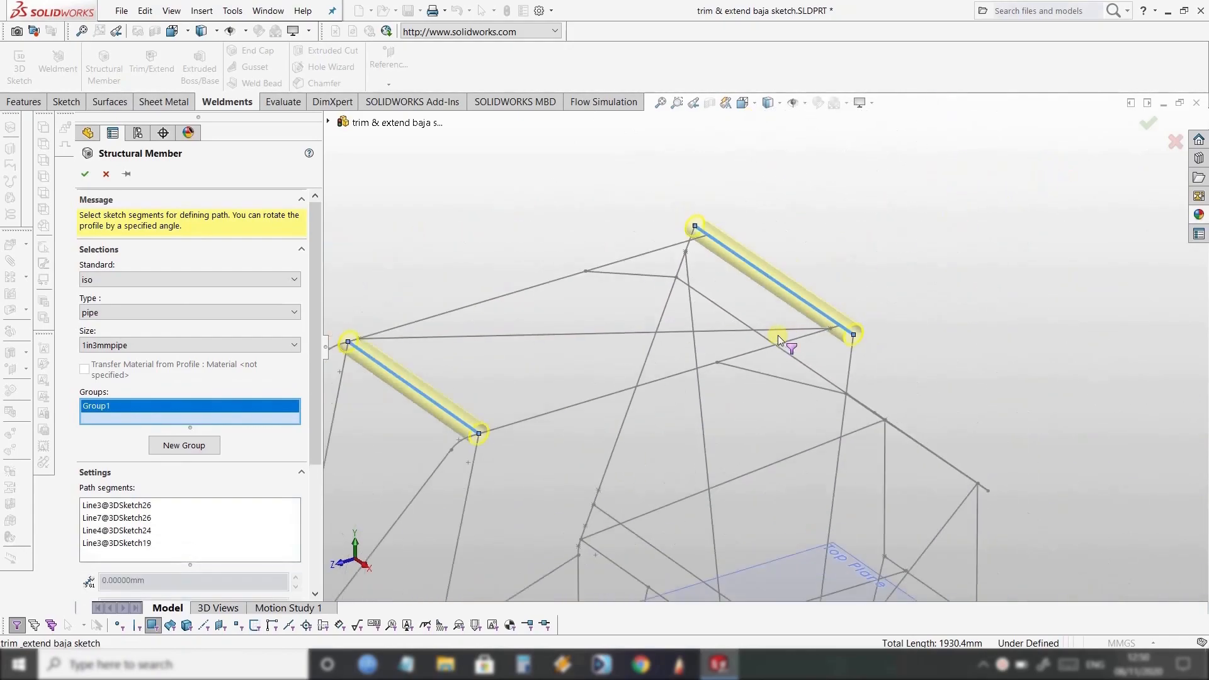
# Add a second group with the floor crossbar at the base of the front hoop, including the short stubs at both ends.
pyautogui.moveTo(762, 381); pyautogui.dragTo(690, 408, button='middle')
pyautogui.scroll(3, 696, 414)
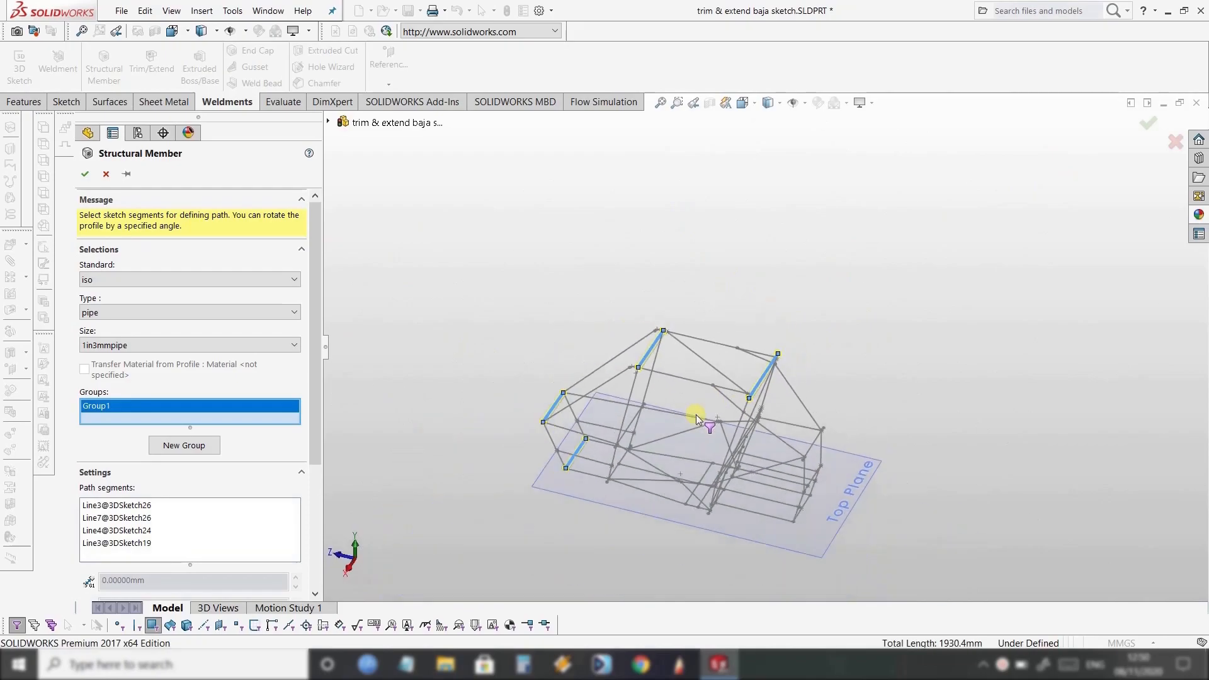
pyautogui.moveTo(670, 468); pyautogui.dragTo(692, 403, button='middle')
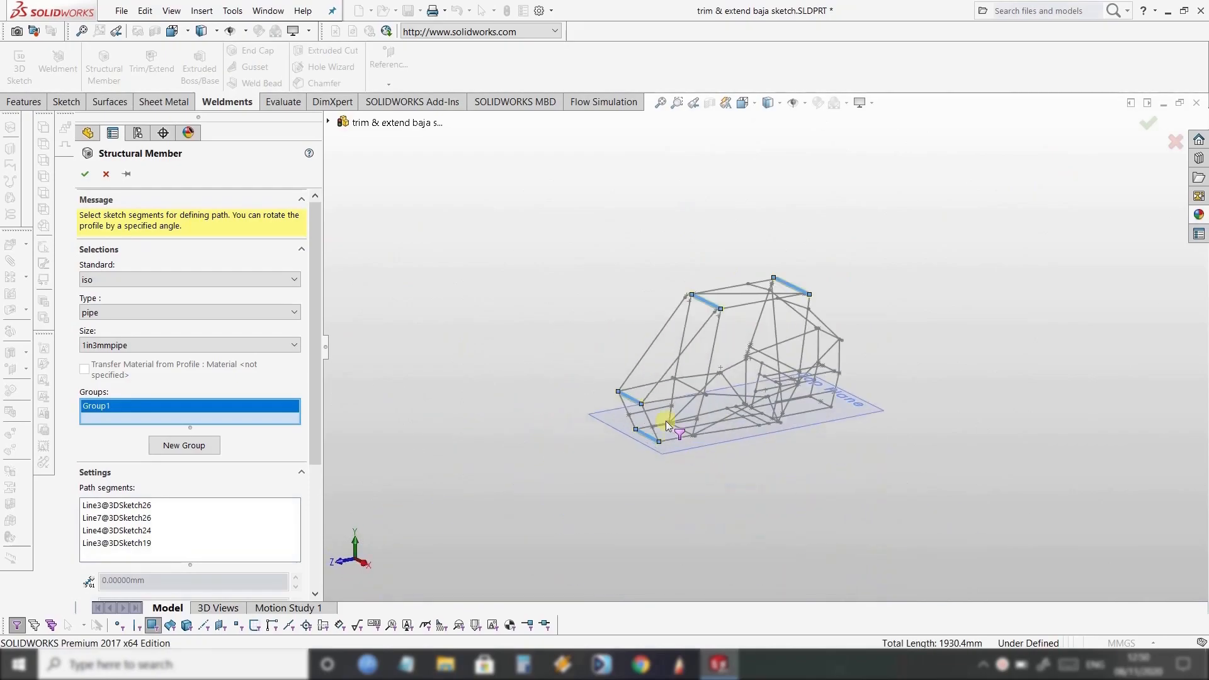
pyautogui.scroll(-4, 696, 385)
pyautogui.scroll(2, 698, 384)
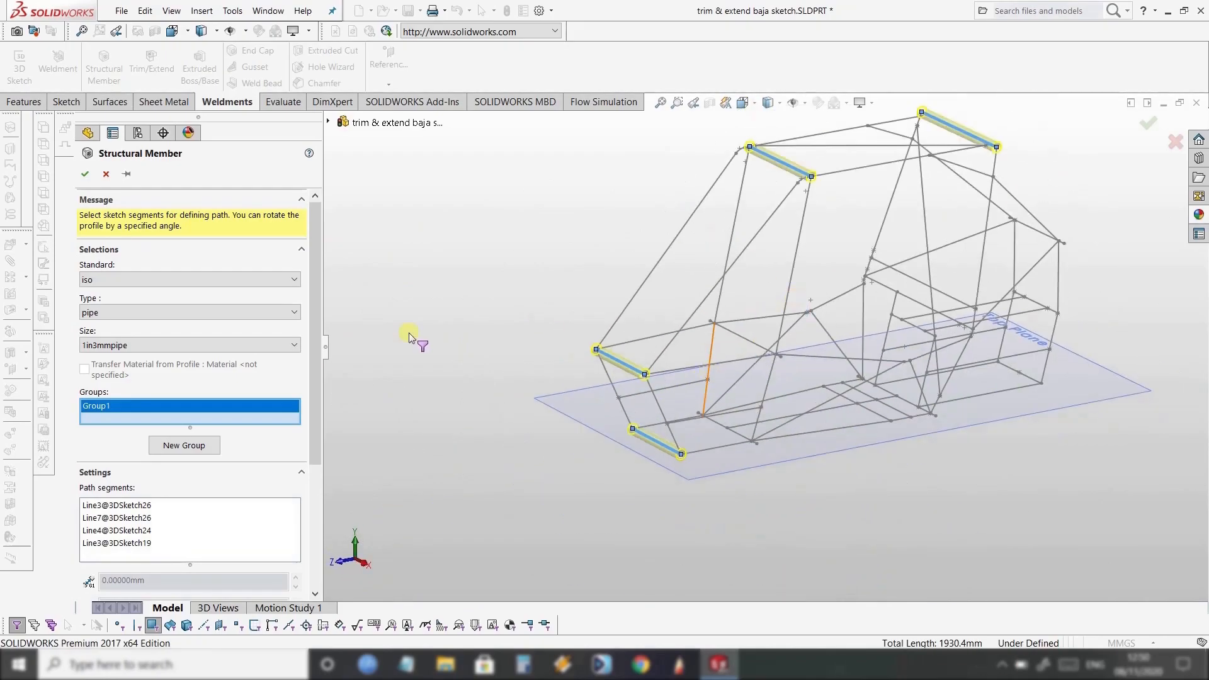
pyautogui.click(208, 446)
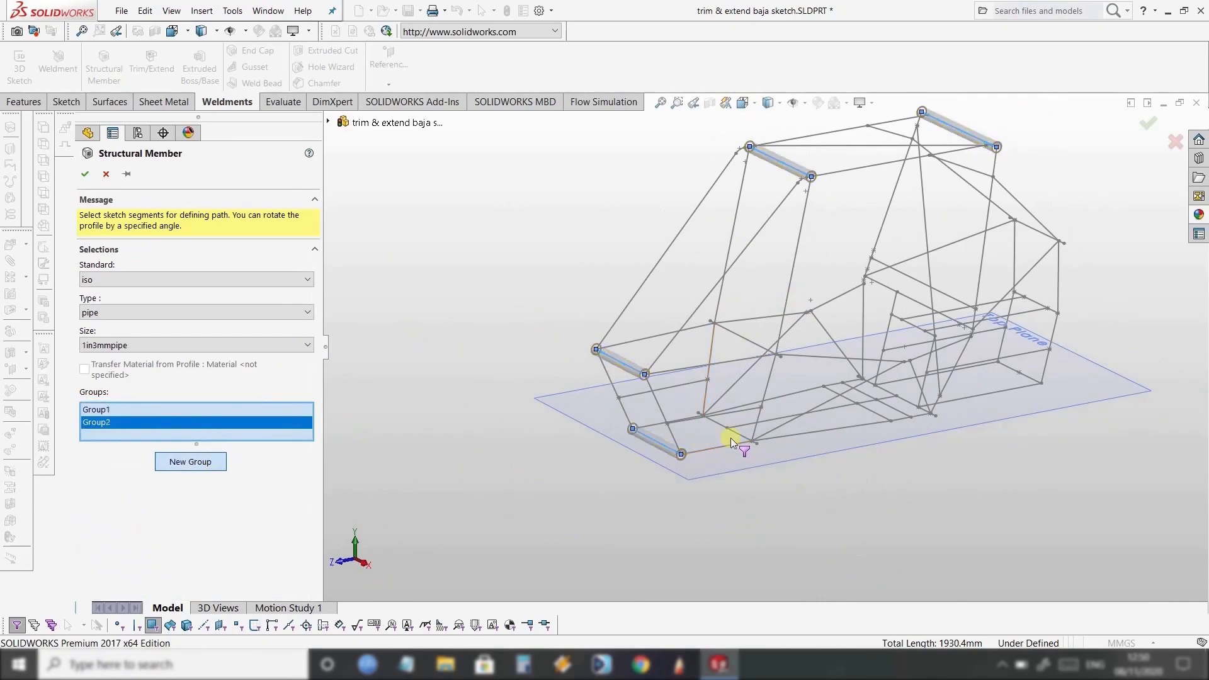
pyautogui.scroll(-8, 730, 437)
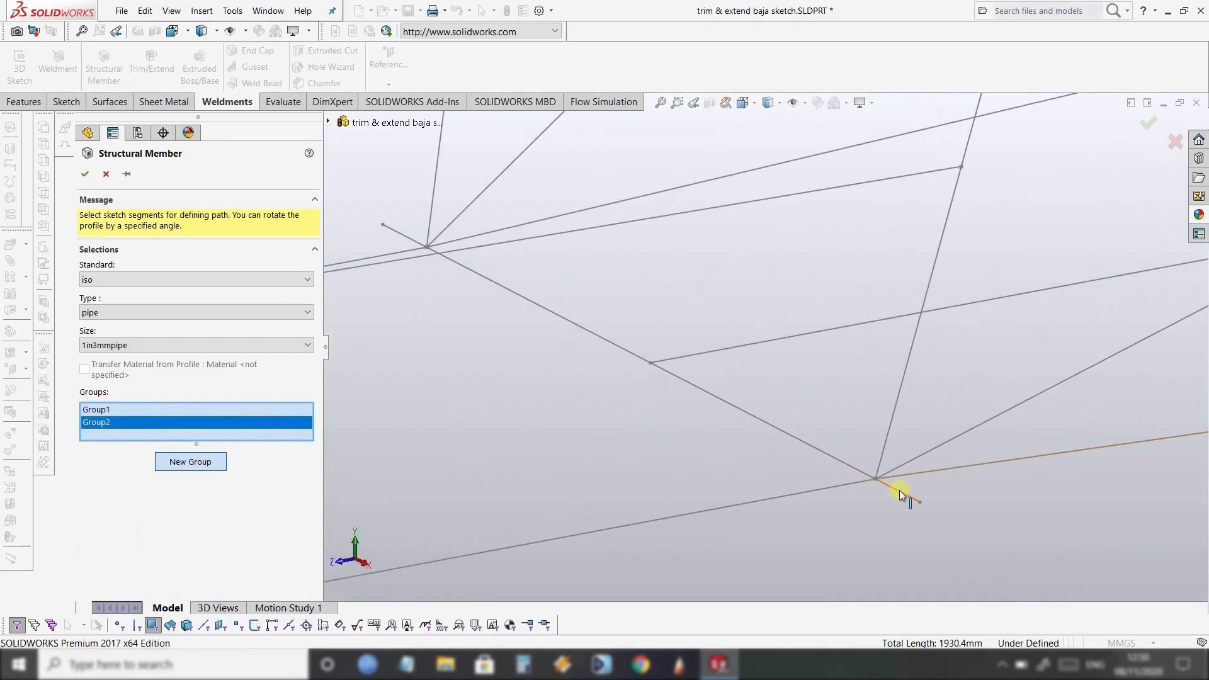
pyautogui.click(901, 491)
pyautogui.click(818, 448)
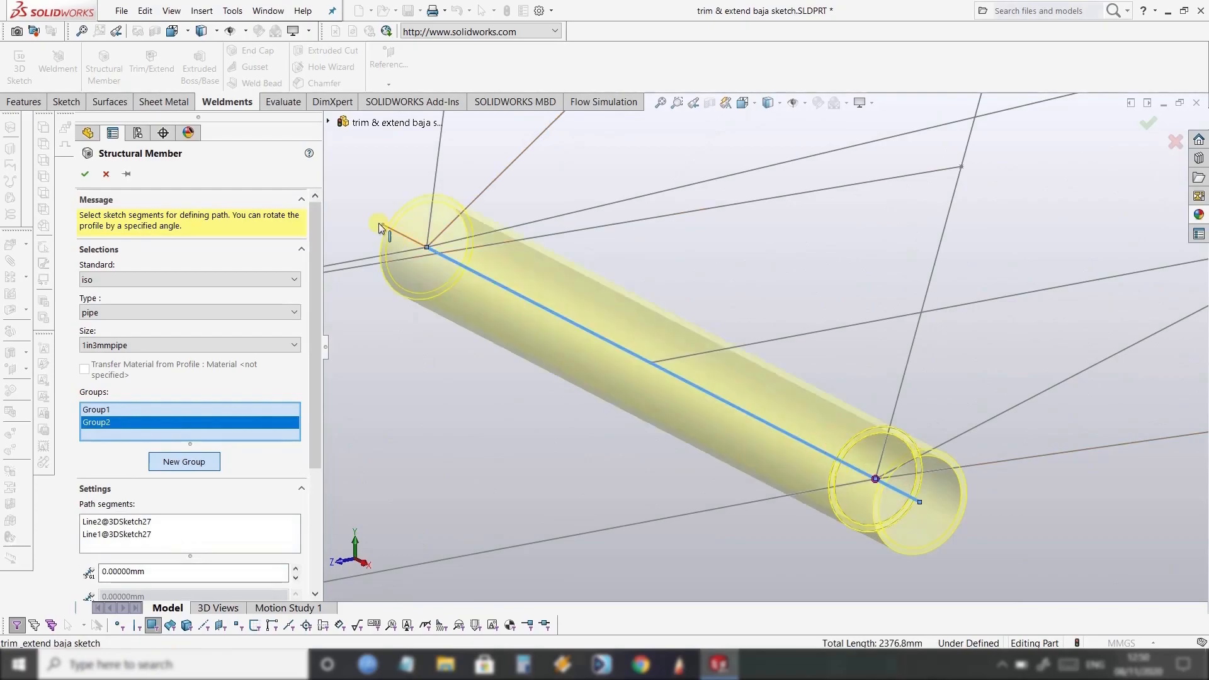
pyautogui.click(395, 233)
pyautogui.scroll(6, 472, 350)
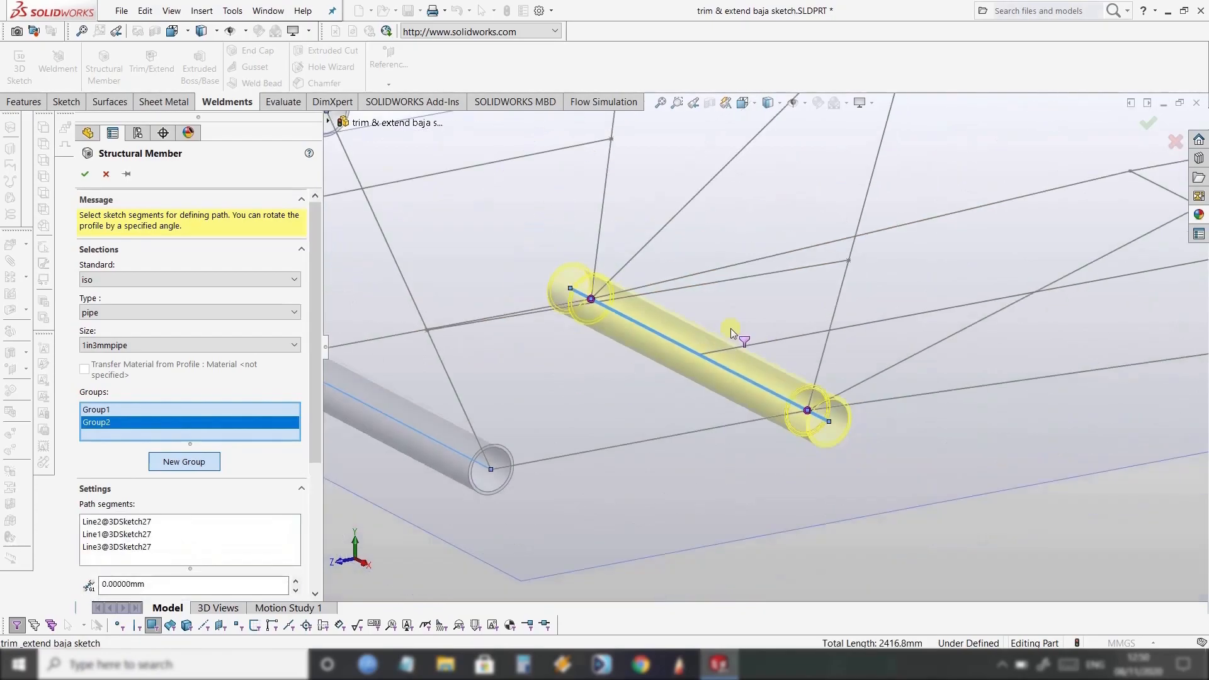
# Add a third group with the mid-height crossbar of the front hoop, including its short stubs at both ends.
pyautogui.click(198, 463)
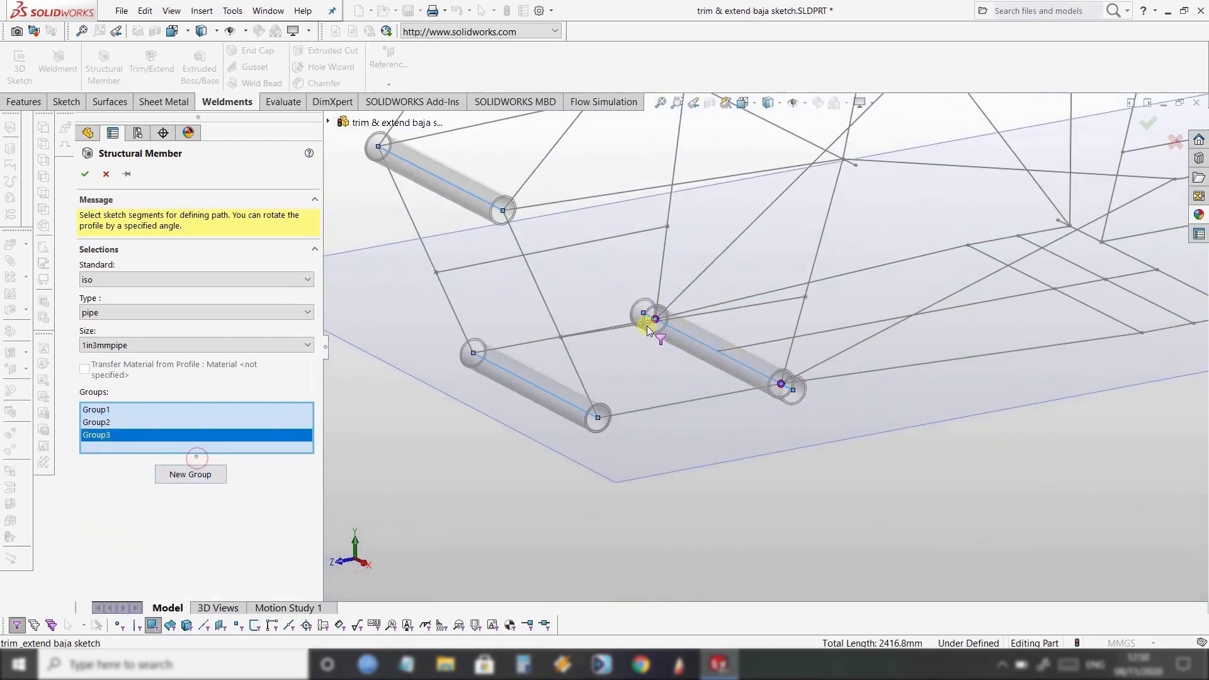
pyautogui.scroll(3, 647, 326)
pyautogui.scroll(-4, 795, 293)
pyautogui.scroll(-4, 851, 345)
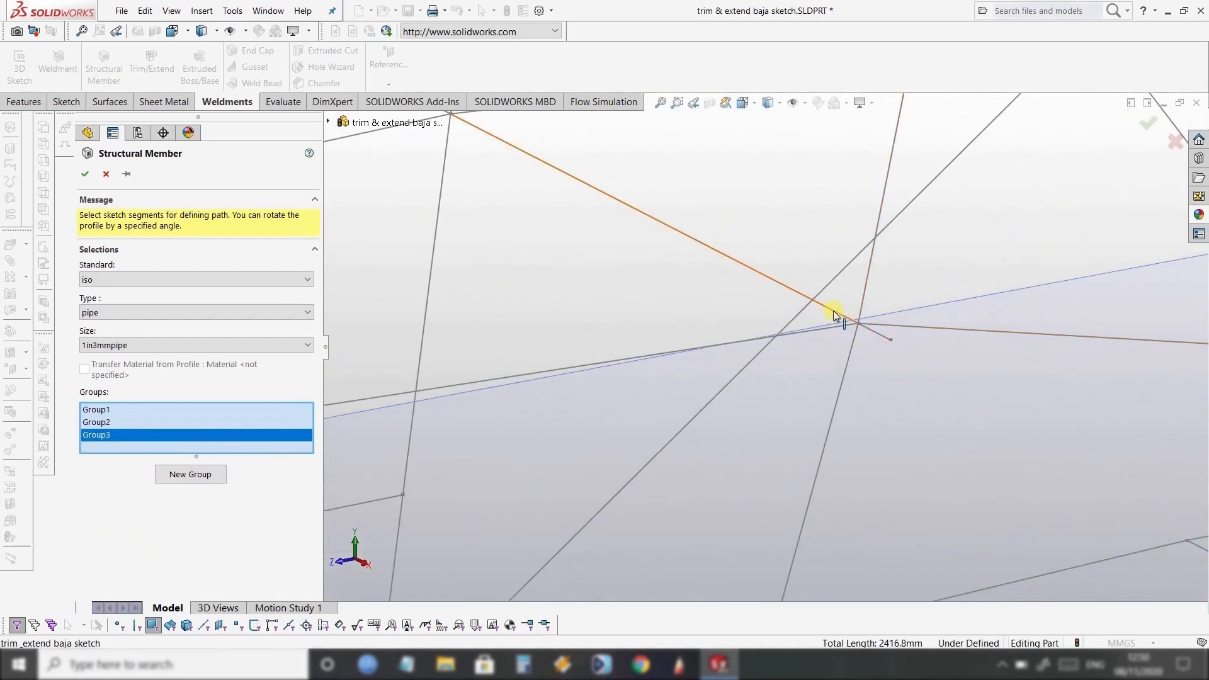
pyautogui.click(881, 335)
pyautogui.click(787, 286)
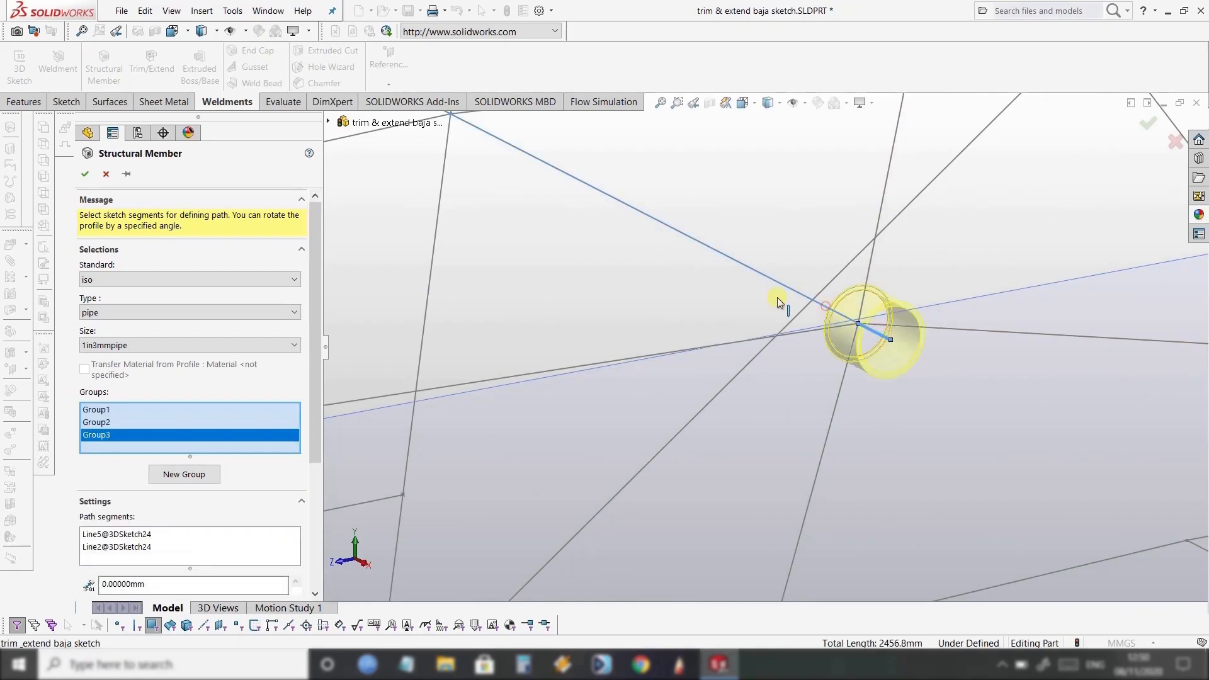
pyautogui.scroll(3, 463, 163)
pyautogui.scroll(-4, 488, 156)
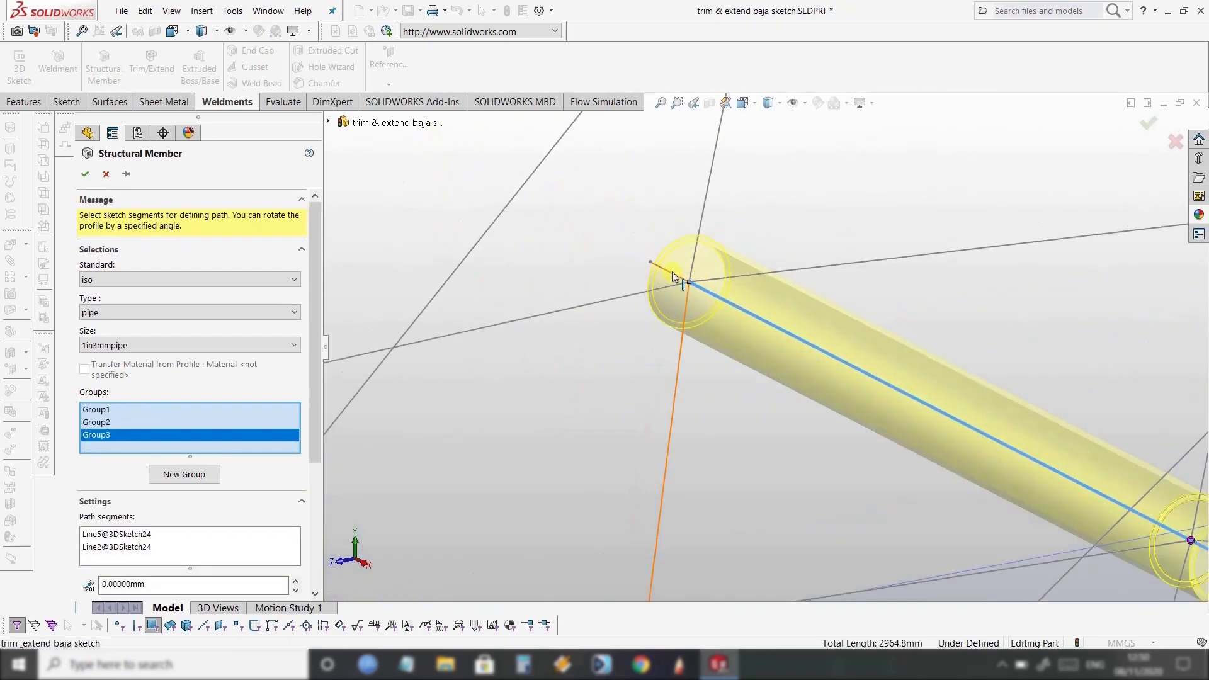
pyautogui.click(671, 271)
pyautogui.scroll(6, 794, 346)
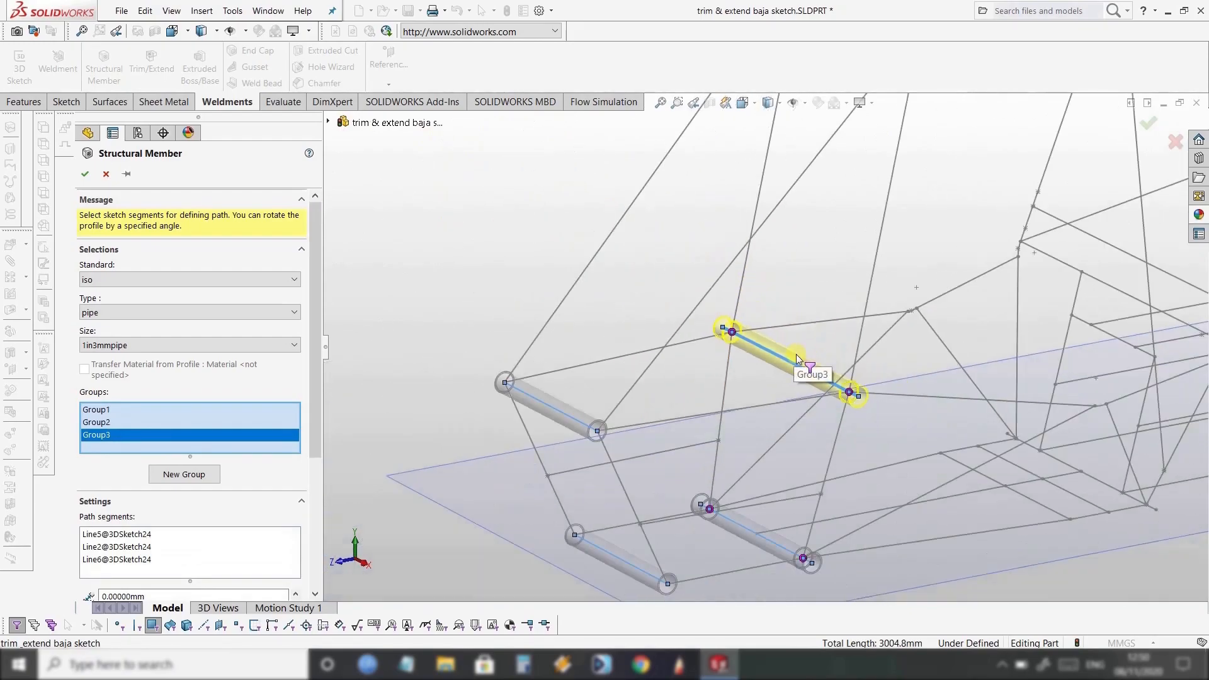
# Add a fourth group with the floor crossbar at the base of the rear hoop and both of its end stubs.
pyautogui.scroll(3, 796, 353)
pyautogui.click(196, 476)
pyautogui.moveTo(930, 308)
pyautogui.mouseDown(button='middle')
pyautogui.moveTo(877, 391)
pyautogui.moveTo(846, 405)
pyautogui.moveTo(871, 391)
pyautogui.mouseUp(button='middle')
pyautogui.scroll(-6, 888, 423)
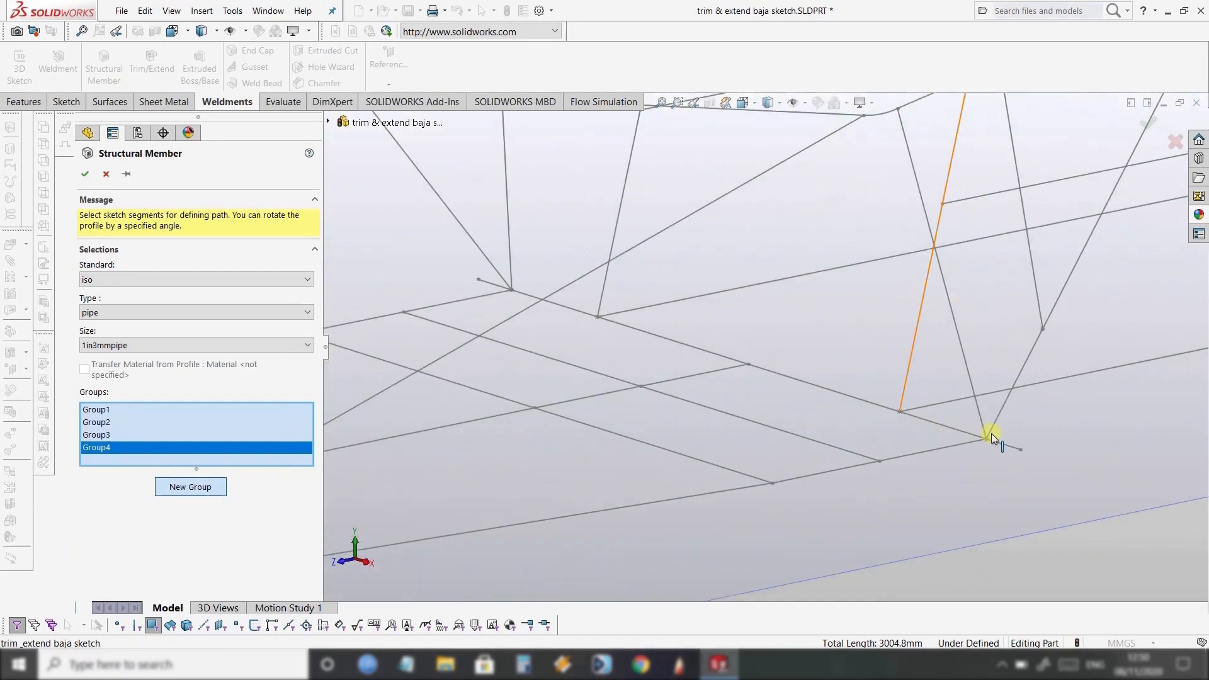
pyautogui.click(1008, 444)
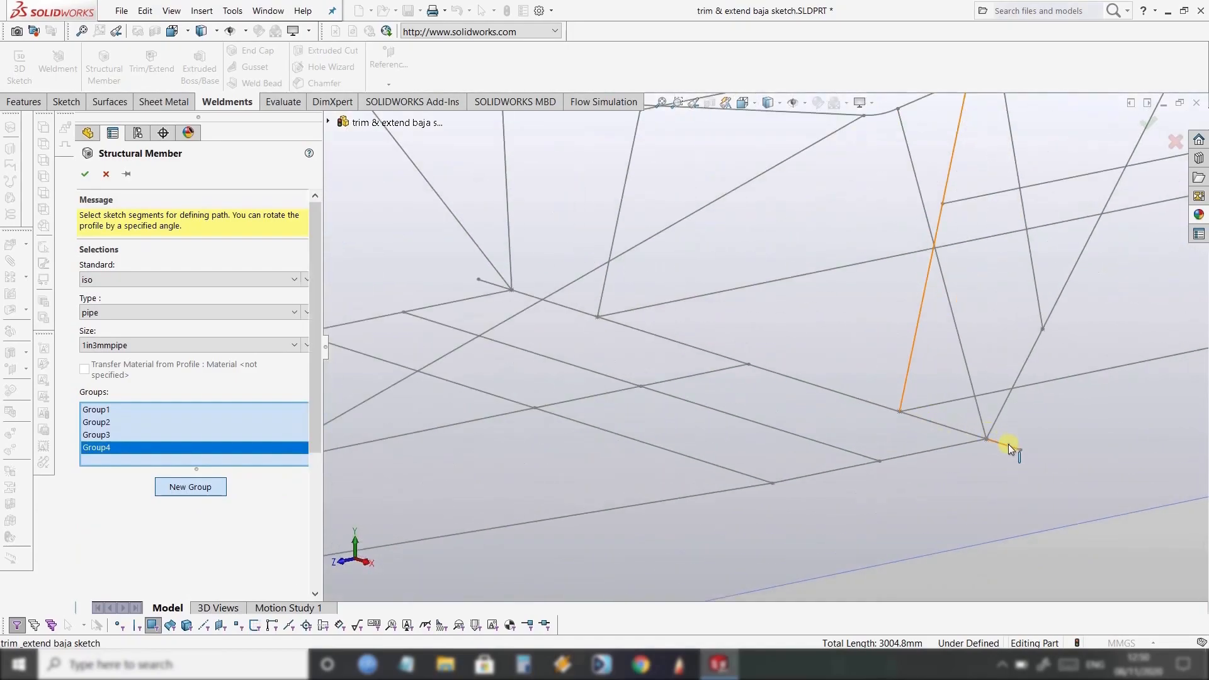
pyautogui.click(937, 422)
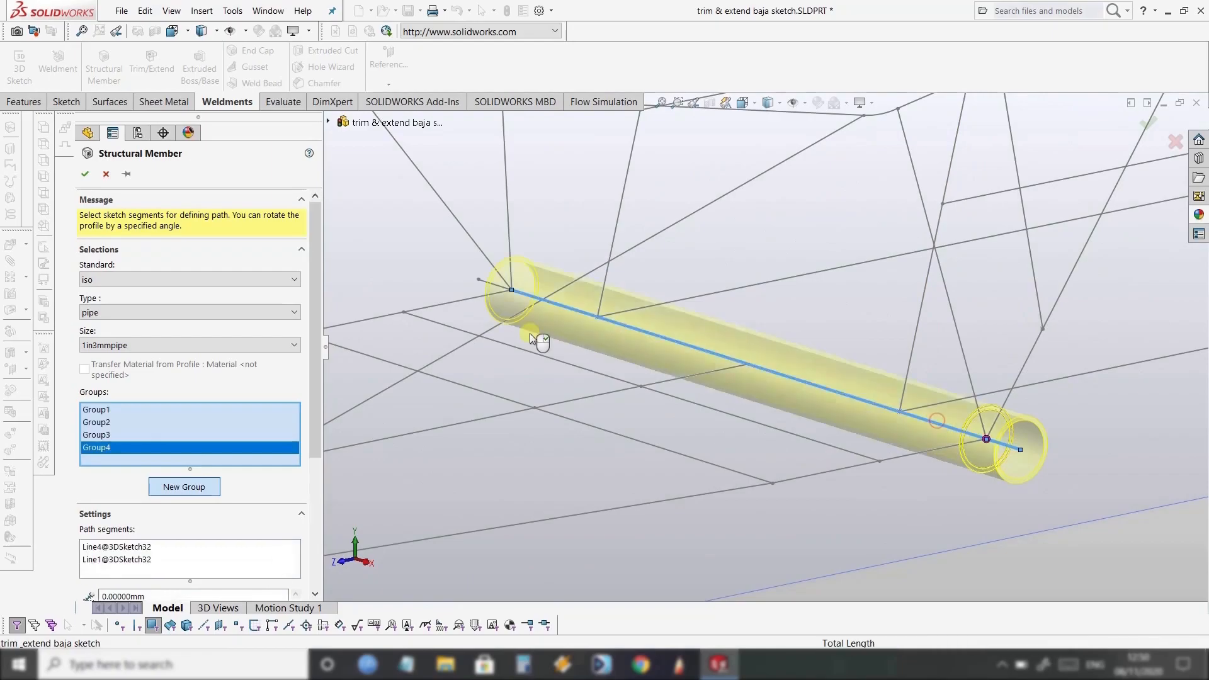
pyautogui.click(490, 287)
pyautogui.scroll(8, 803, 309)
pyautogui.scroll(3, 863, 271)
pyautogui.moveTo(794, 280); pyautogui.dragTo(518, 369, button='middle')
pyautogui.click(191, 486)
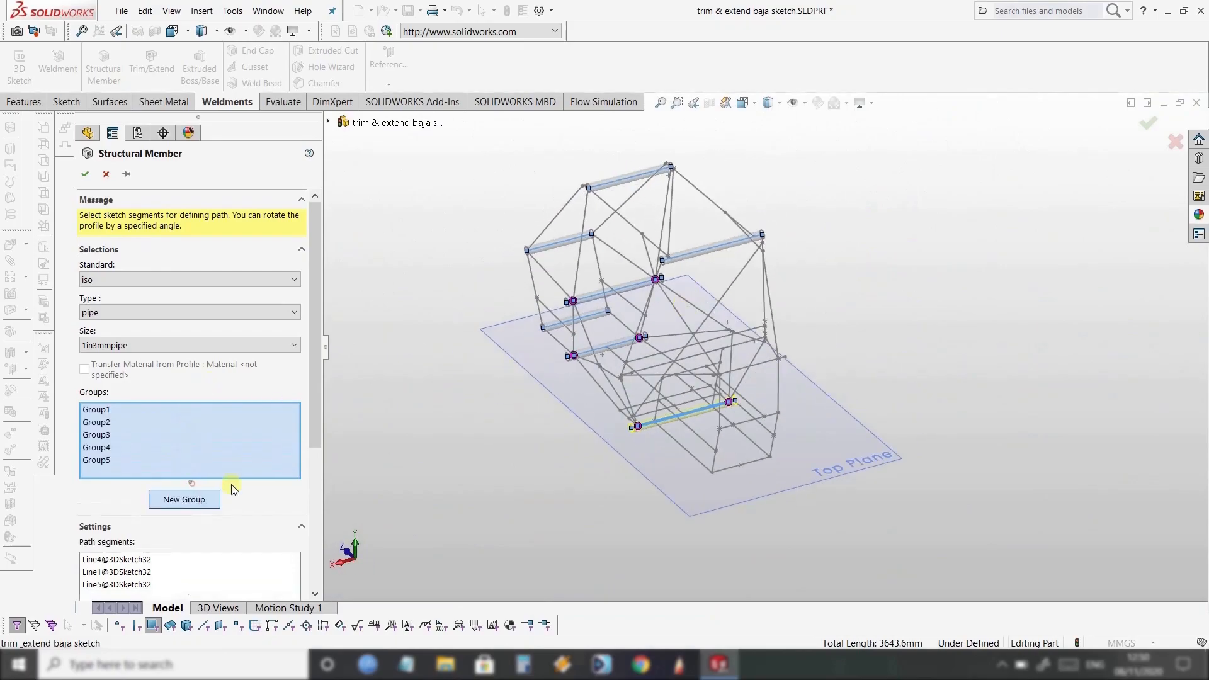
pyautogui.scroll(-5, 728, 387)
pyautogui.scroll(-4, 700, 291)
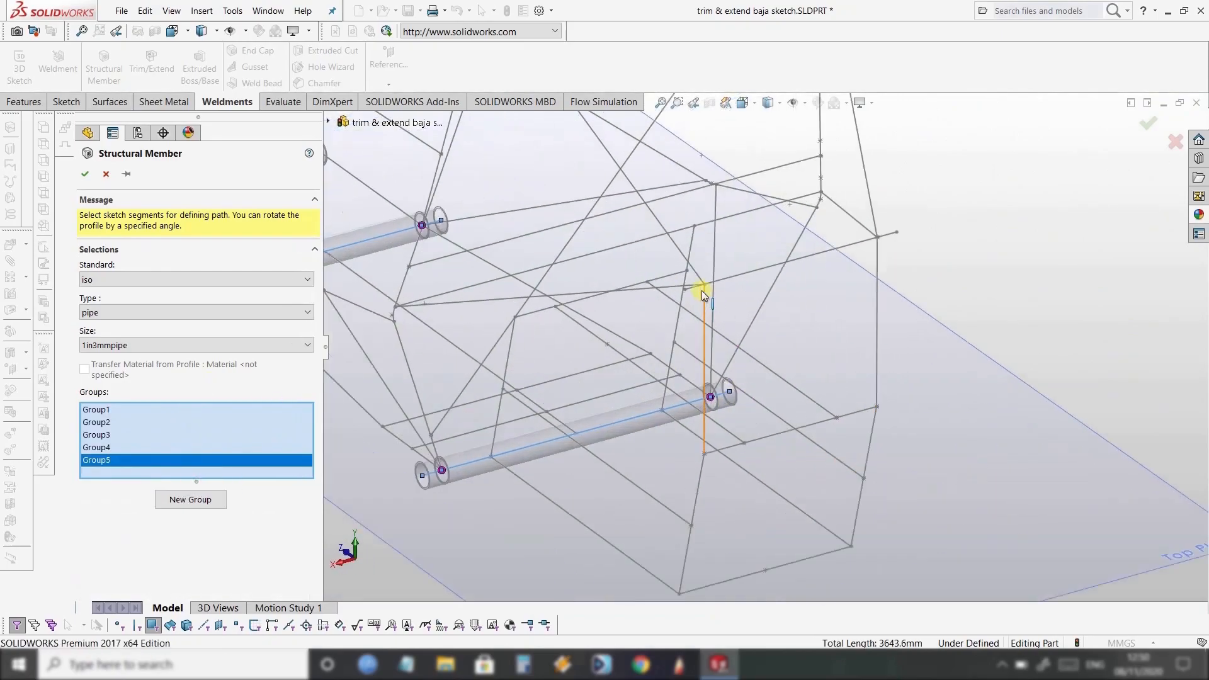
pyautogui.click(706, 286)
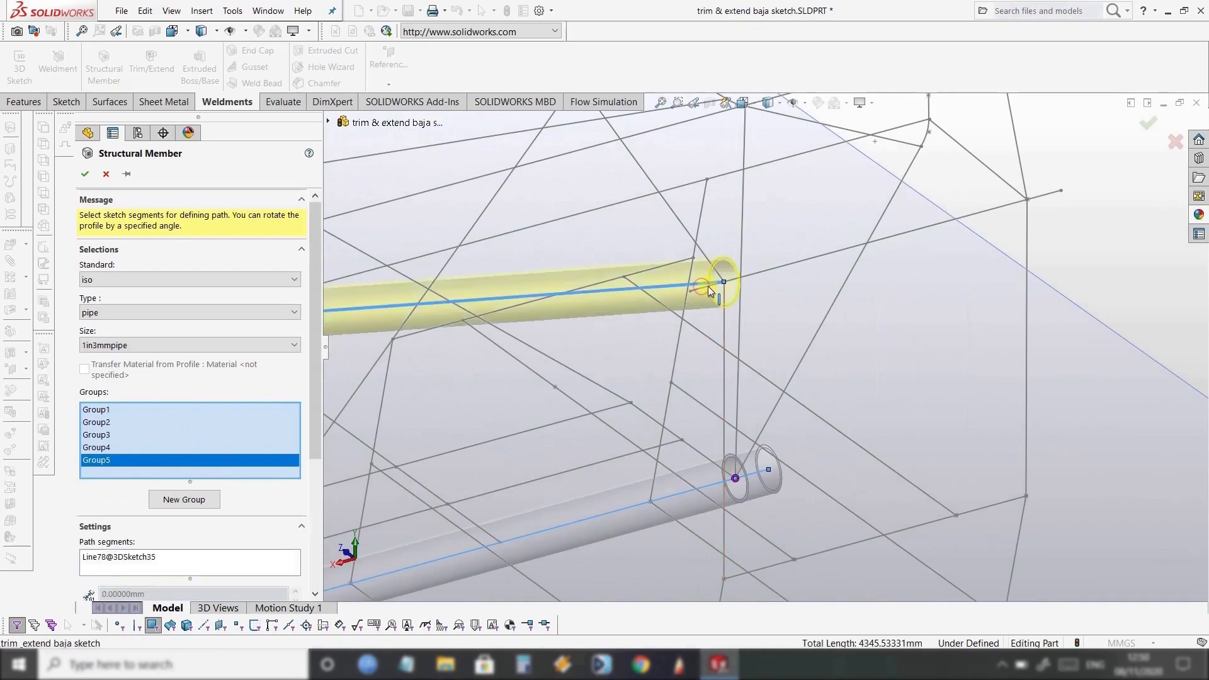
pyautogui.rightClick(152, 566)
pyautogui.click(180, 575)
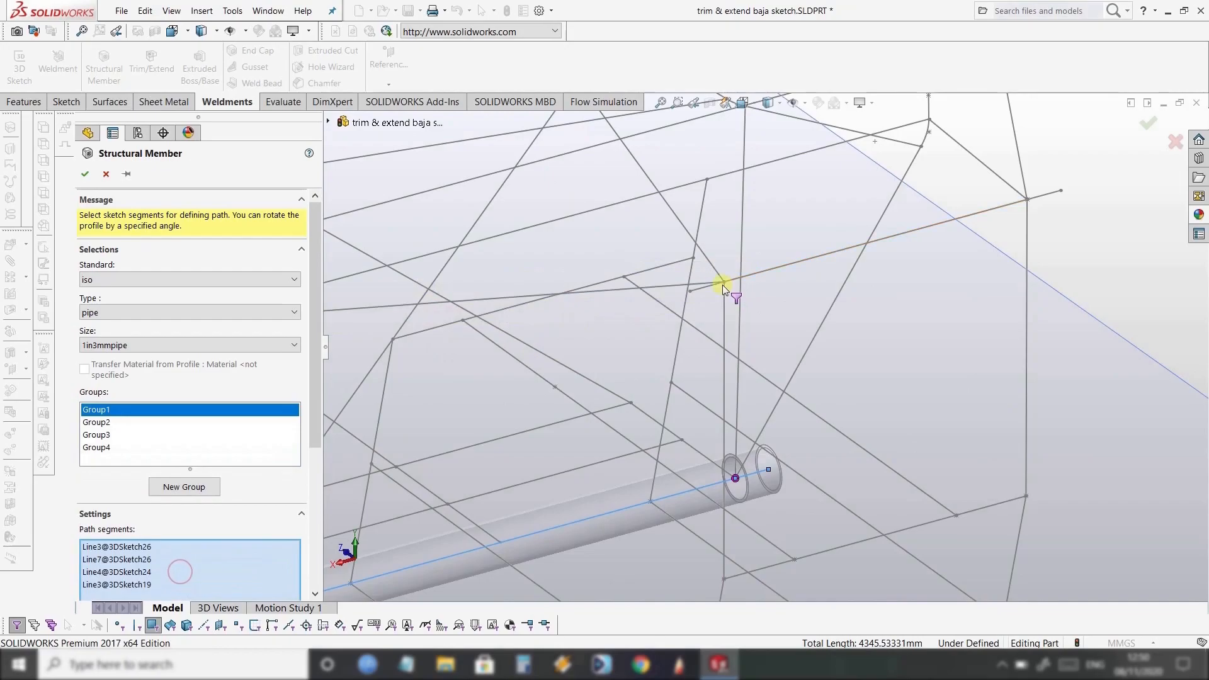
# Add the upper crossbar at the rear end of the chassis, with both end stubs, to the first group.
pyautogui.click(706, 288)
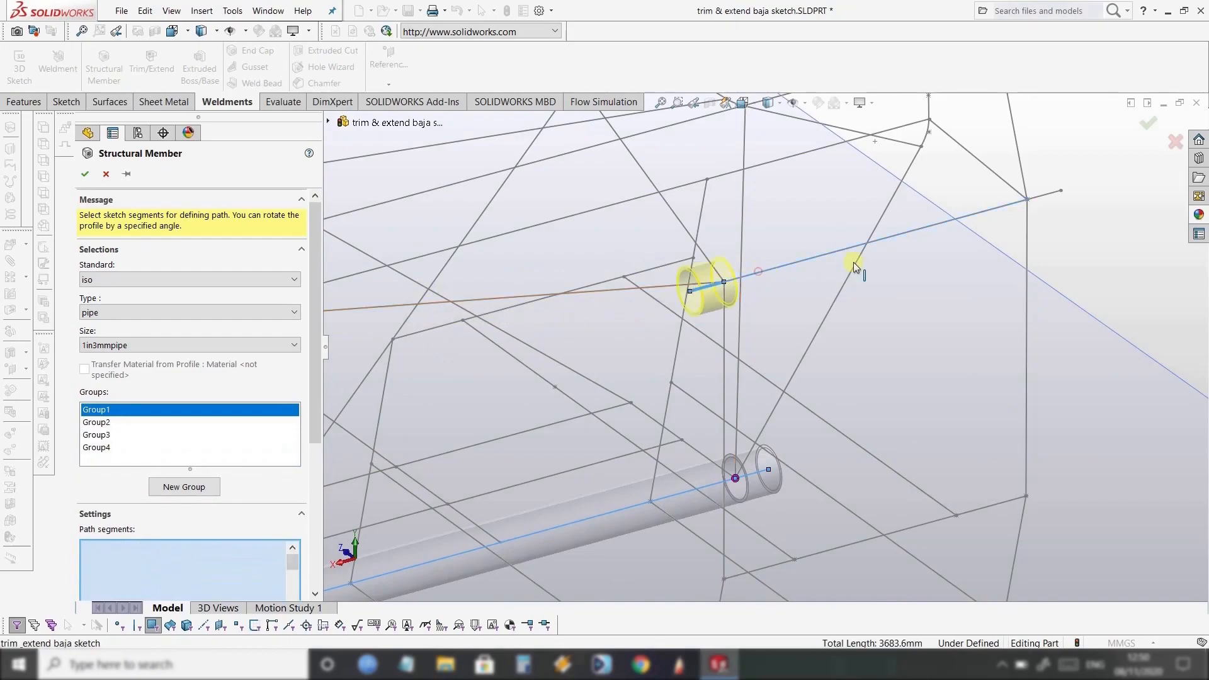
pyautogui.click(1024, 202)
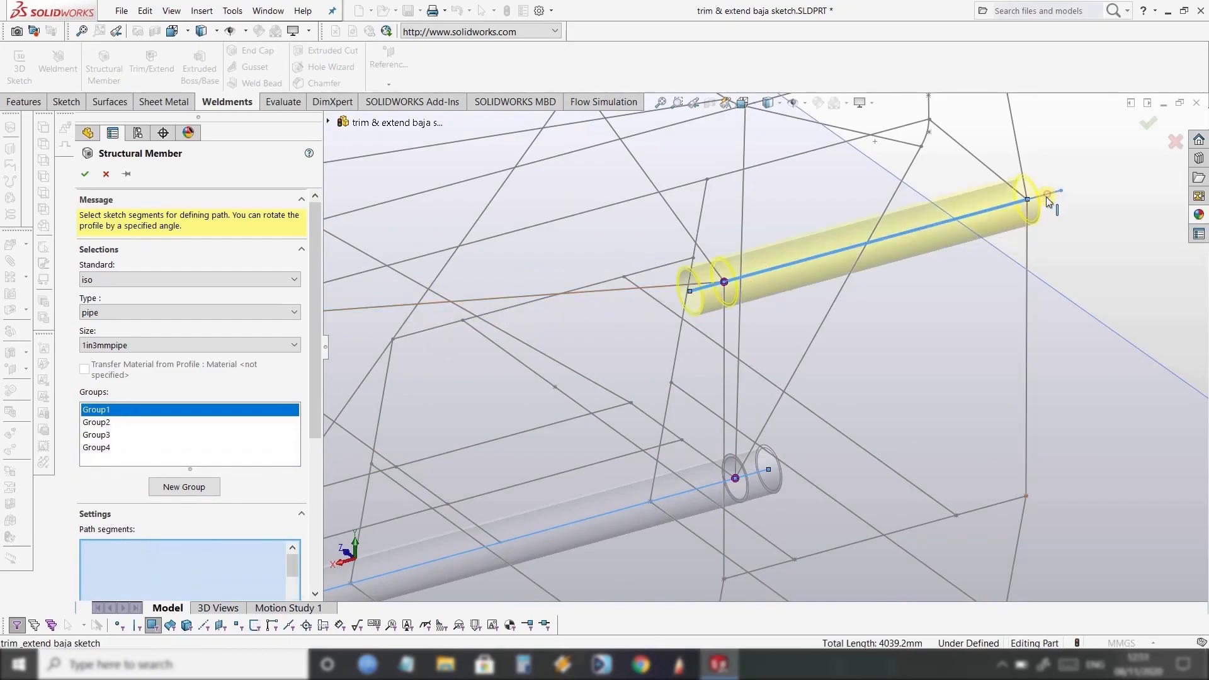
pyautogui.moveTo(837, 317); pyautogui.dragTo(553, 401, button='middle')
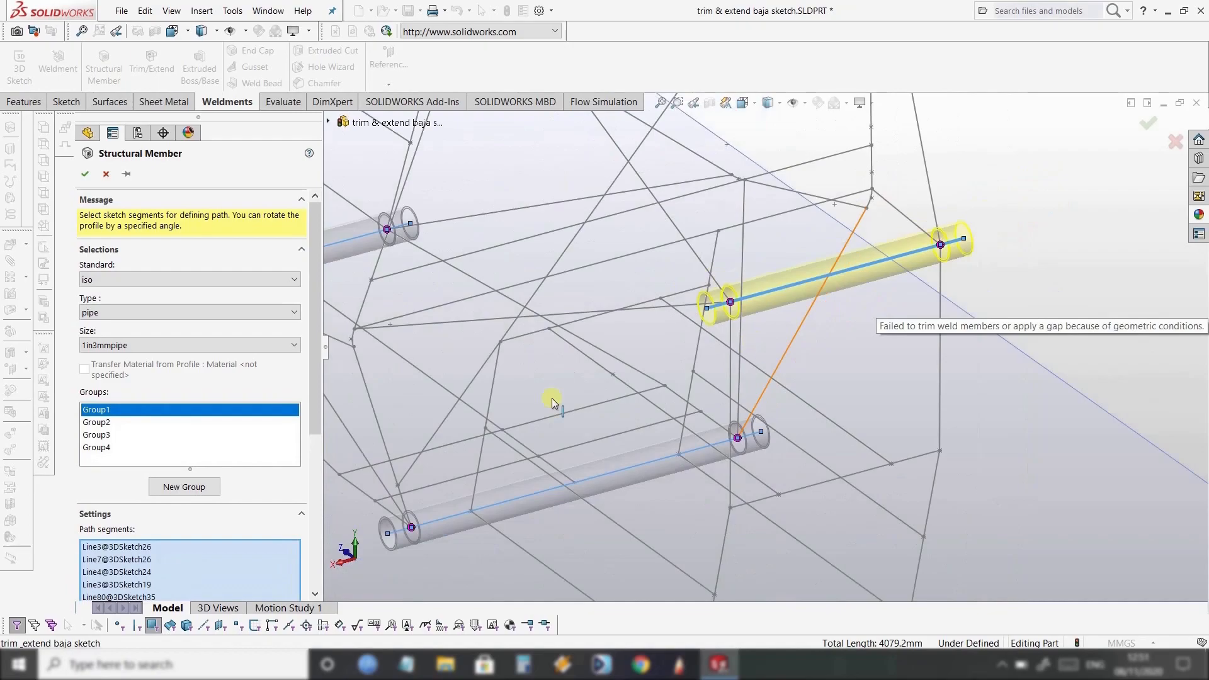
# Add the lowest crossbar at the rear end and the crossbar directly above it, each in its own new group.
pyautogui.click(186, 487)
pyautogui.moveTo(912, 270); pyautogui.dragTo(857, 378, button='middle')
pyautogui.moveTo(797, 469); pyautogui.dragTo(888, 420, button='middle')
pyautogui.scroll(-3, 826, 463)
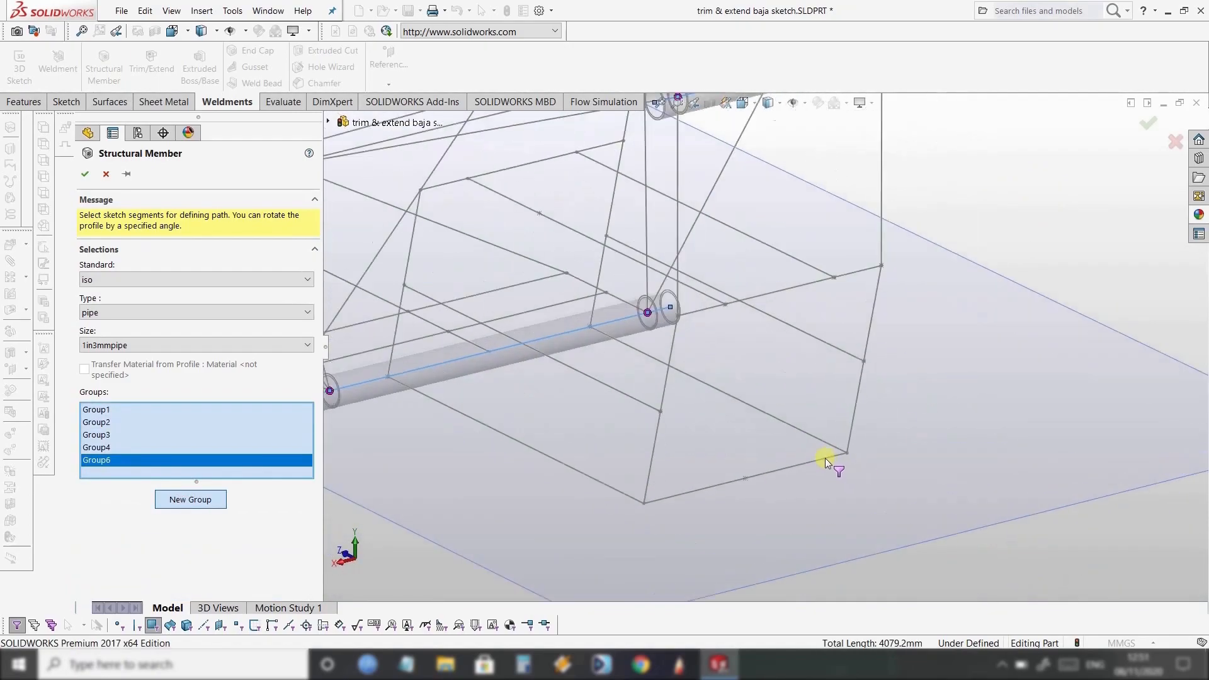
pyautogui.click(800, 466)
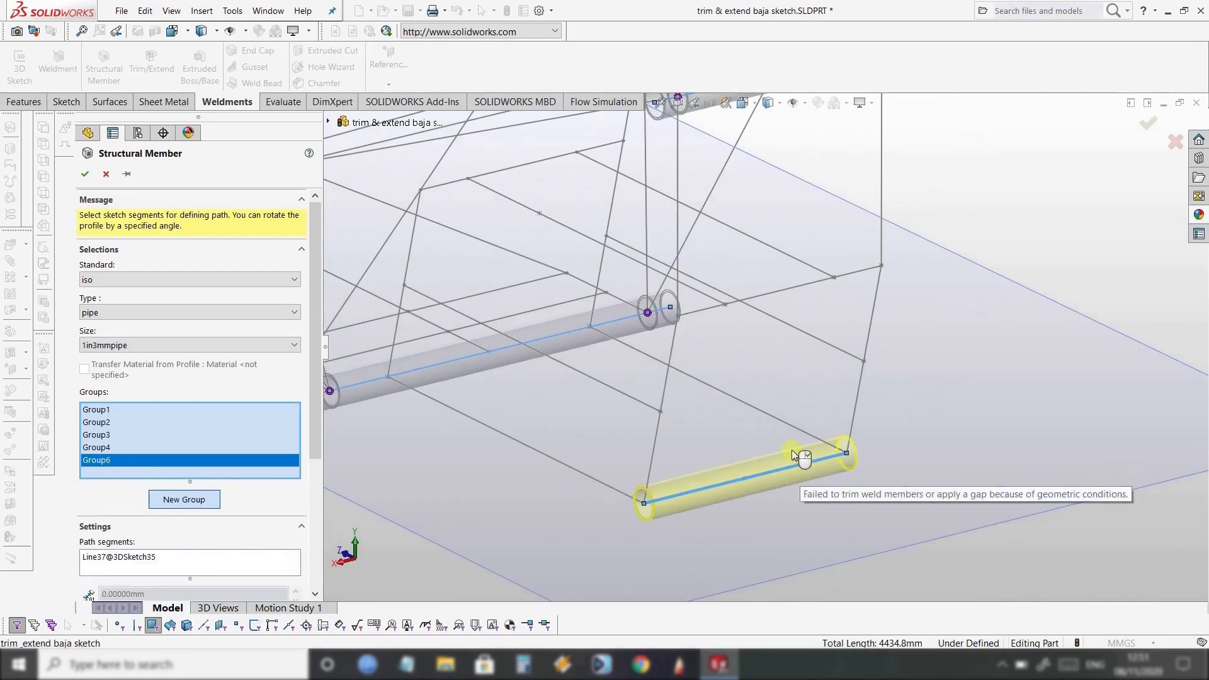
pyautogui.scroll(2, 768, 444)
pyautogui.click(189, 501)
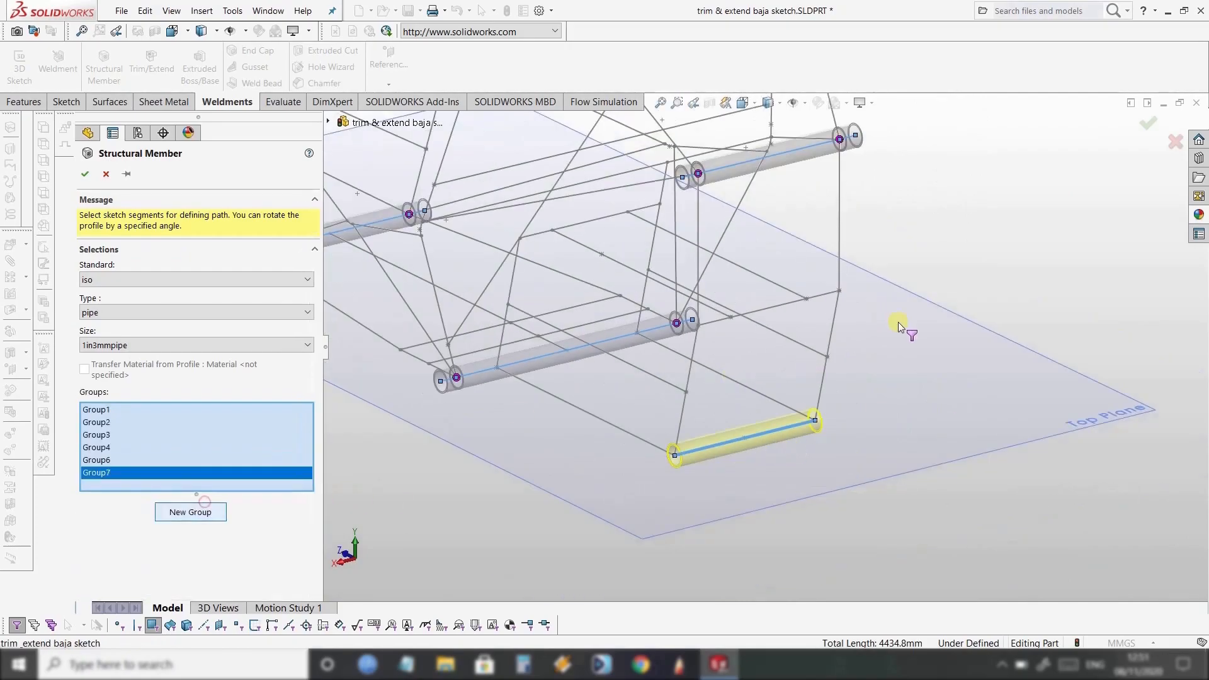
pyautogui.click(770, 314)
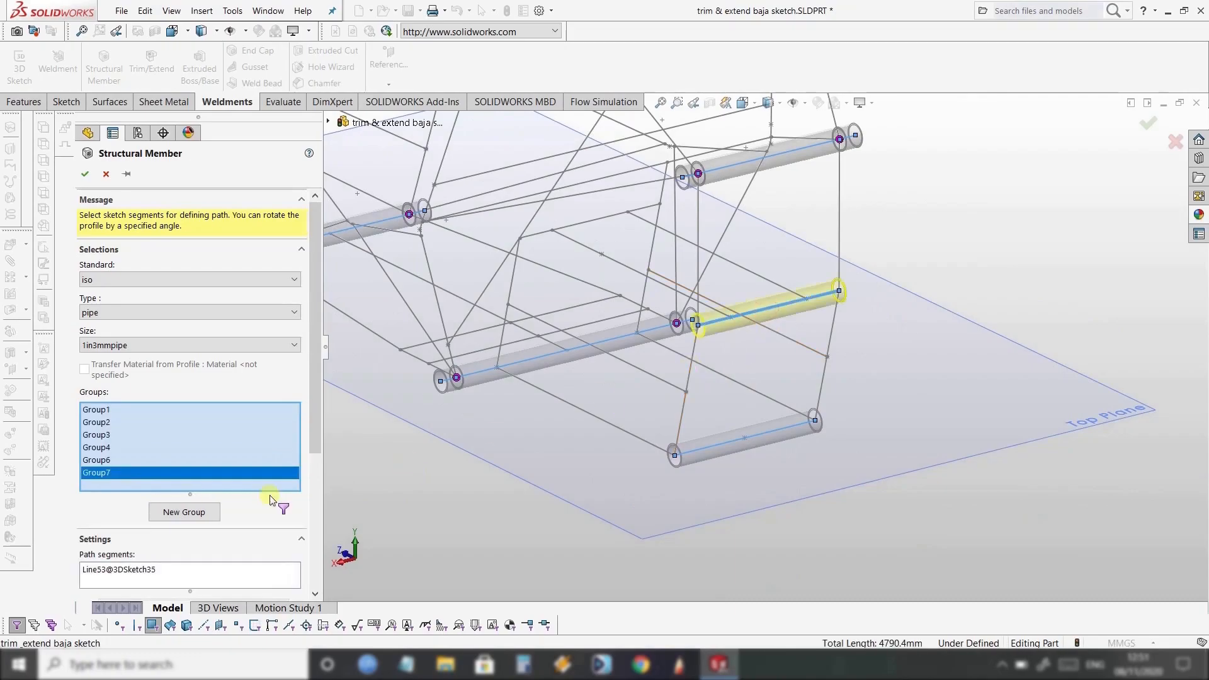
# Add a new group with the two parallel mid-height crossbars that span the rear hoop.
pyautogui.click(185, 514)
pyautogui.scroll(3, 656, 314)
pyautogui.moveTo(648, 338); pyautogui.dragTo(748, 304, button='middle')
pyautogui.moveTo(624, 283)
pyautogui.mouseDown(button='middle')
pyautogui.moveTo(592, 275)
pyautogui.moveTo(623, 343)
pyautogui.moveTo(546, 352)
pyautogui.moveTo(642, 313)
pyautogui.moveTo(627, 306)
pyautogui.mouseUp(button='middle')
pyautogui.scroll(-3, 767, 259)
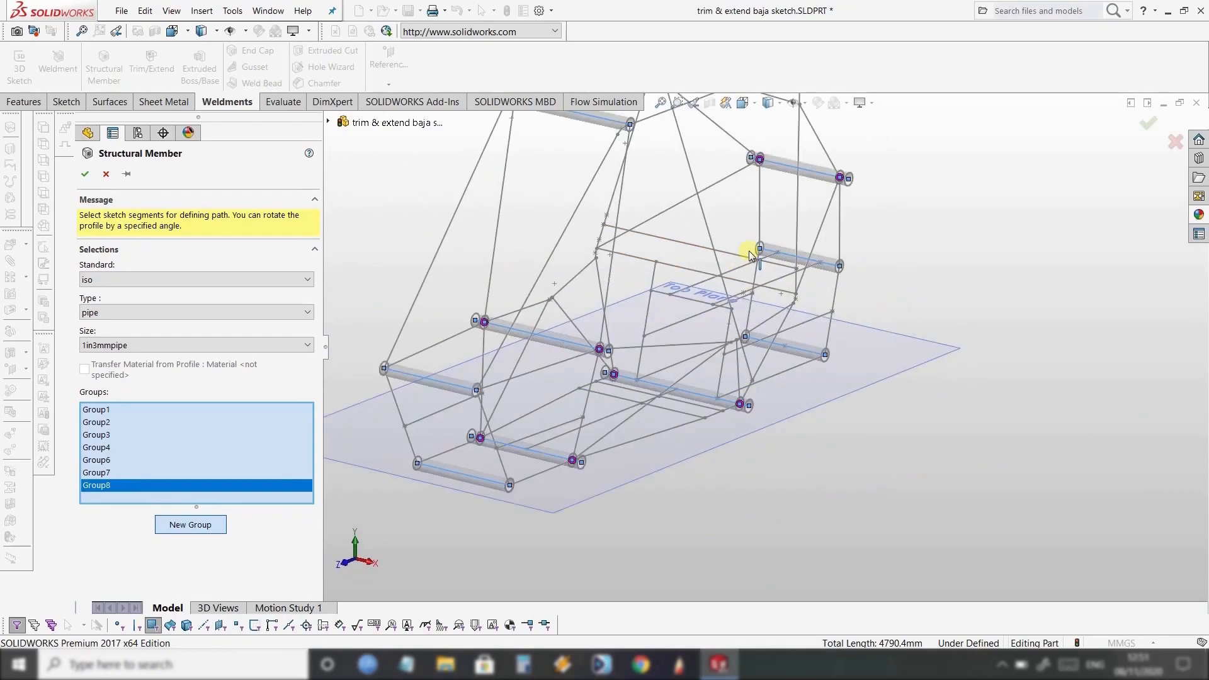
pyautogui.click(748, 259)
pyautogui.scroll(-4, 769, 303)
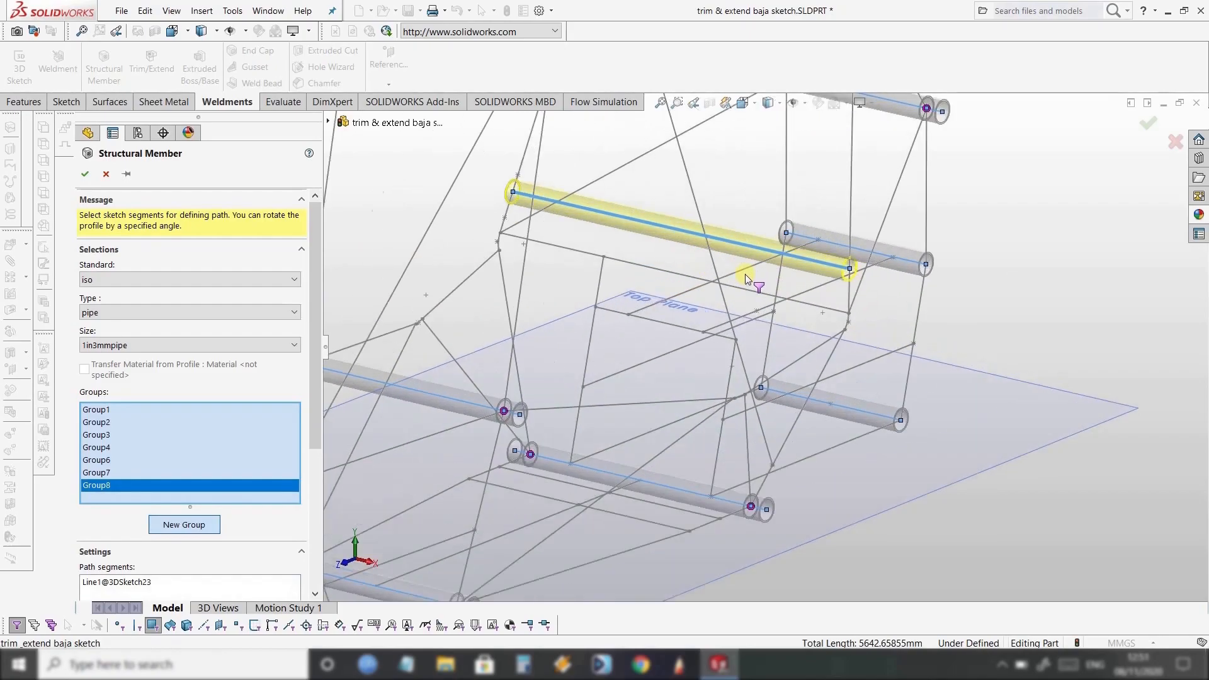
pyautogui.click(769, 302)
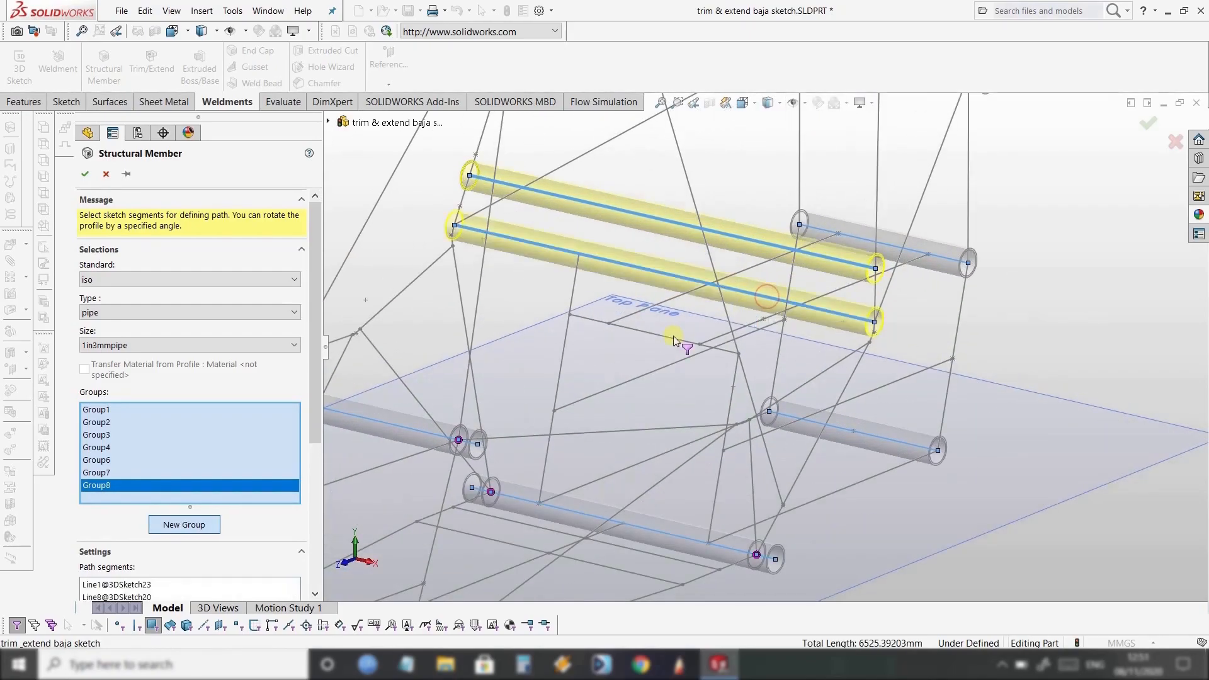
# Remove the lower mid-height crossbar from the two-crossbar group and place it in a new group of its own.
pyautogui.scroll(4, 743, 348)
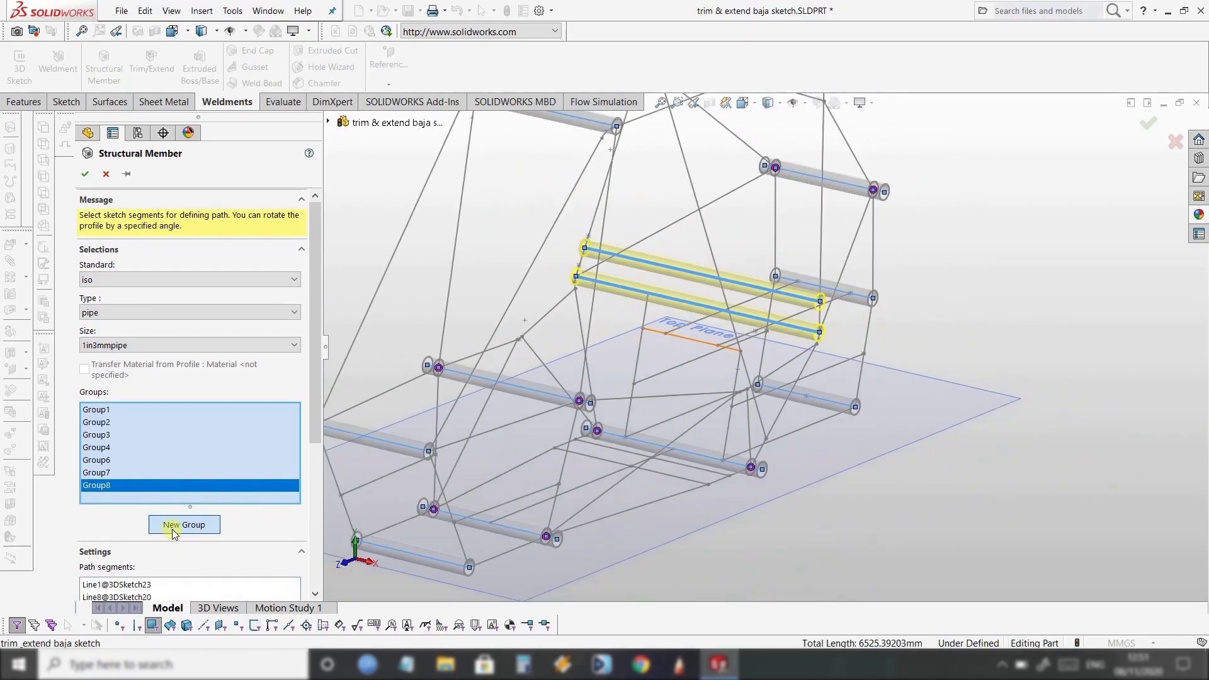
pyautogui.click(147, 598)
pyautogui.rightClick(147, 598)
pyautogui.click(169, 619)
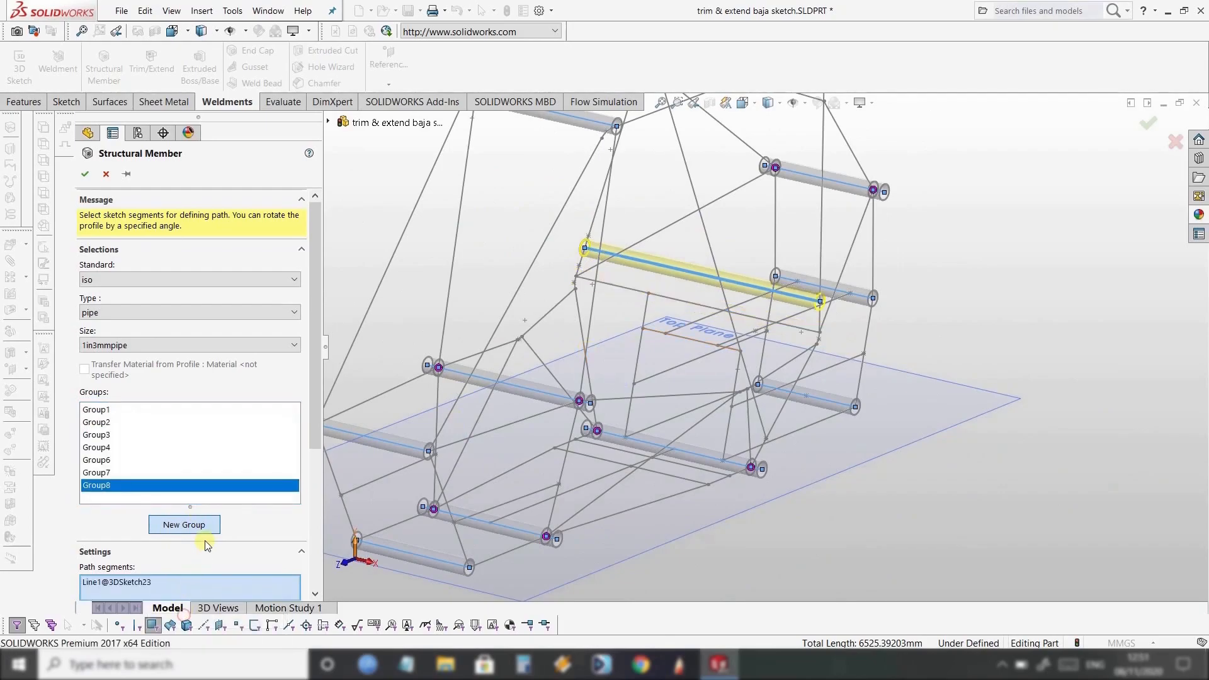
pyautogui.click(206, 528)
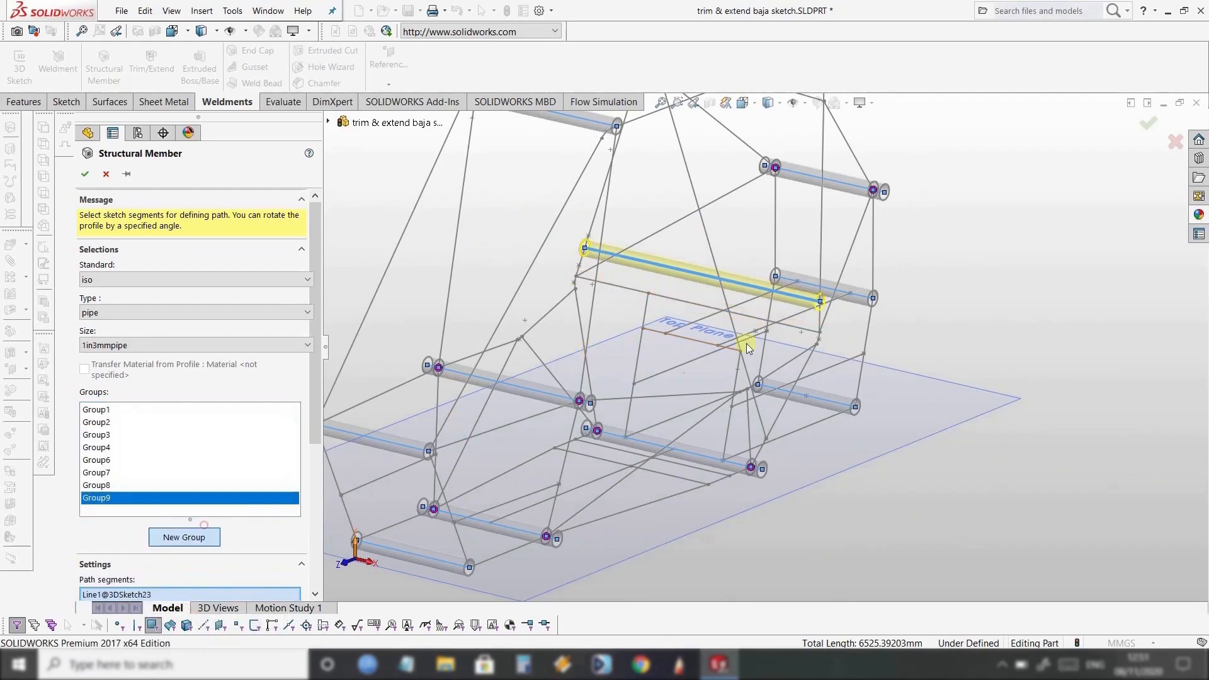
pyautogui.click(801, 330)
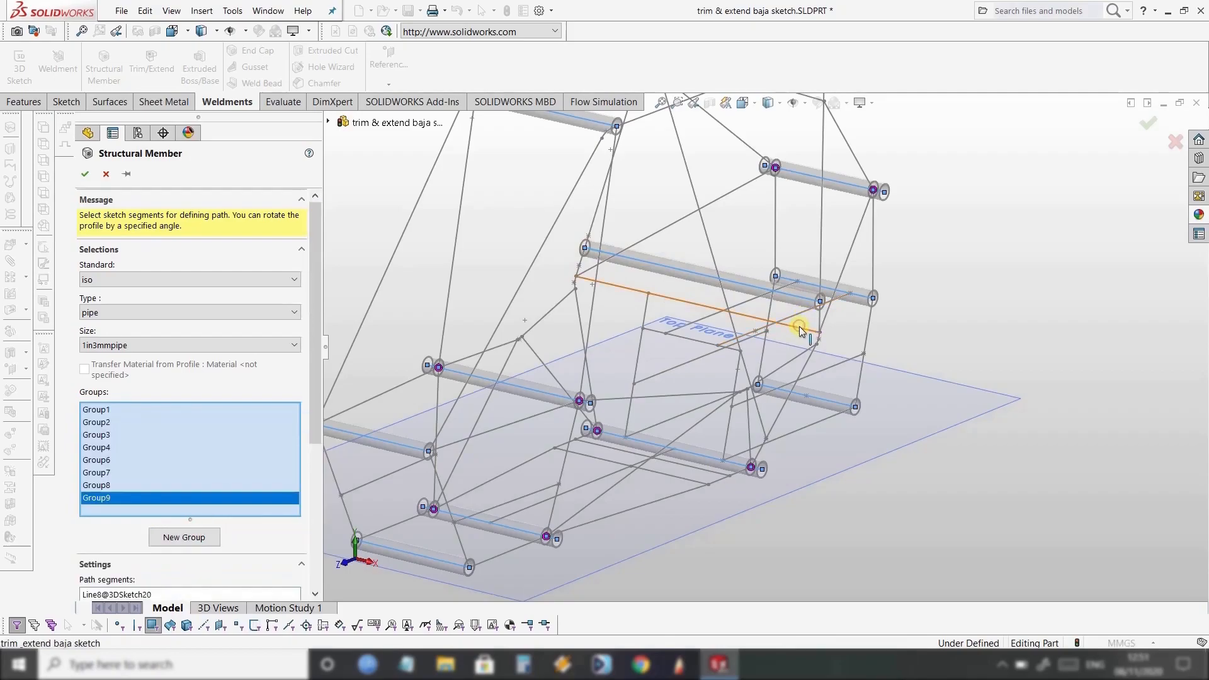
# Add a new group with the near-side sloped windshield pillar, its upper bend, the short stub and the front segment of the roof rail.
pyautogui.click(189, 538)
pyautogui.moveTo(686, 340)
pyautogui.mouseDown(button='middle')
pyautogui.moveTo(622, 369)
pyautogui.moveTo(626, 343)
pyautogui.moveTo(512, 319)
pyautogui.mouseUp(button='middle')
pyautogui.scroll(-3, 464, 343)
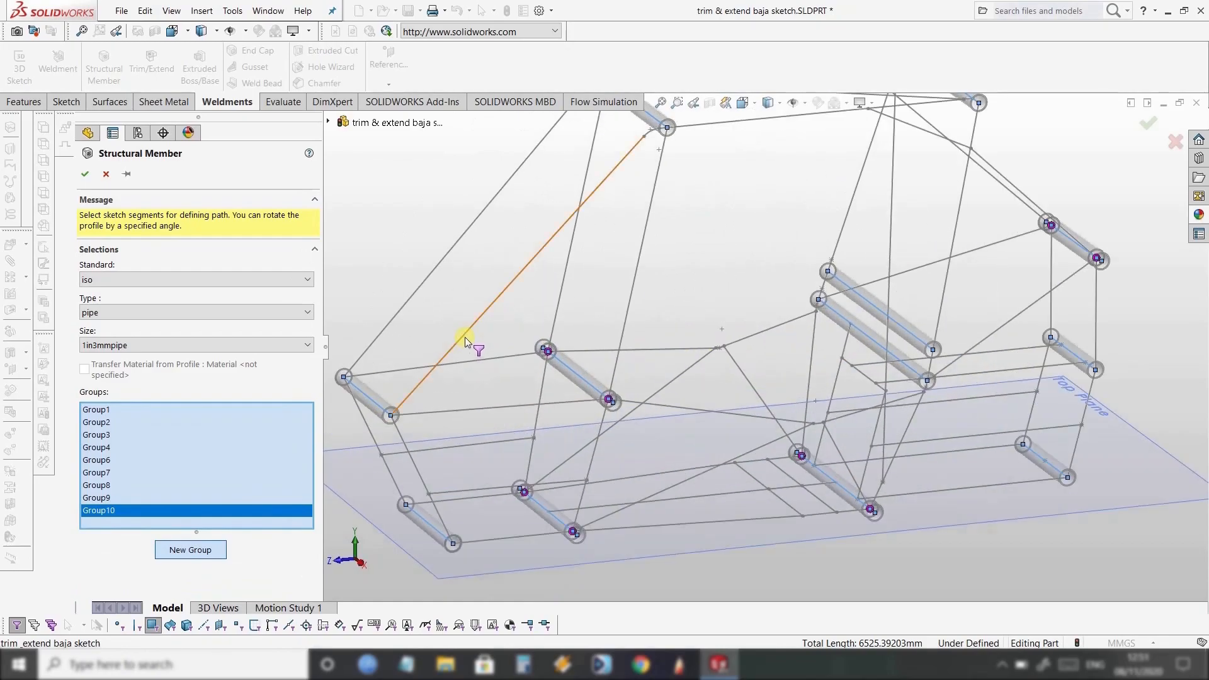
pyautogui.click(465, 338)
pyautogui.scroll(-5, 677, 167)
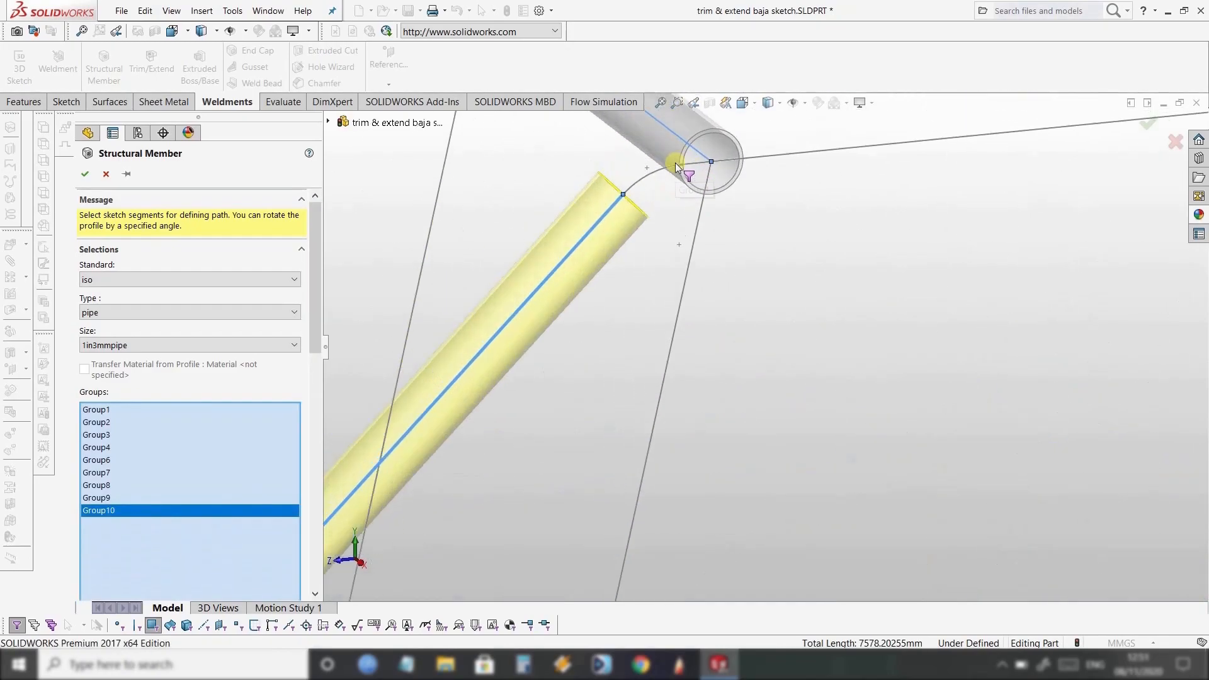
pyautogui.click(675, 169)
pyautogui.click(698, 163)
pyautogui.click(838, 151)
# Extend the near-side pillar group with the rear roof rail segment, reaching the roof crossbar on top of the rear hoop.
pyautogui.scroll(5, 951, 189)
pyautogui.scroll(-6, 945, 201)
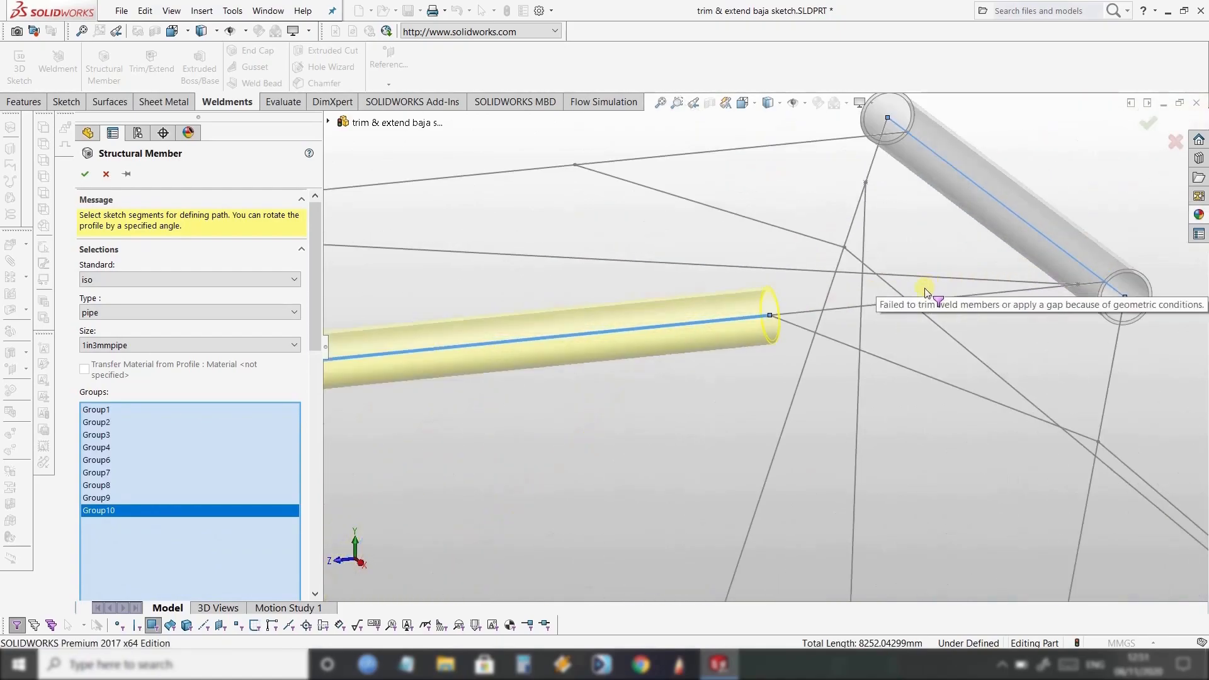
pyautogui.scroll(-3, 926, 292)
pyautogui.click(962, 320)
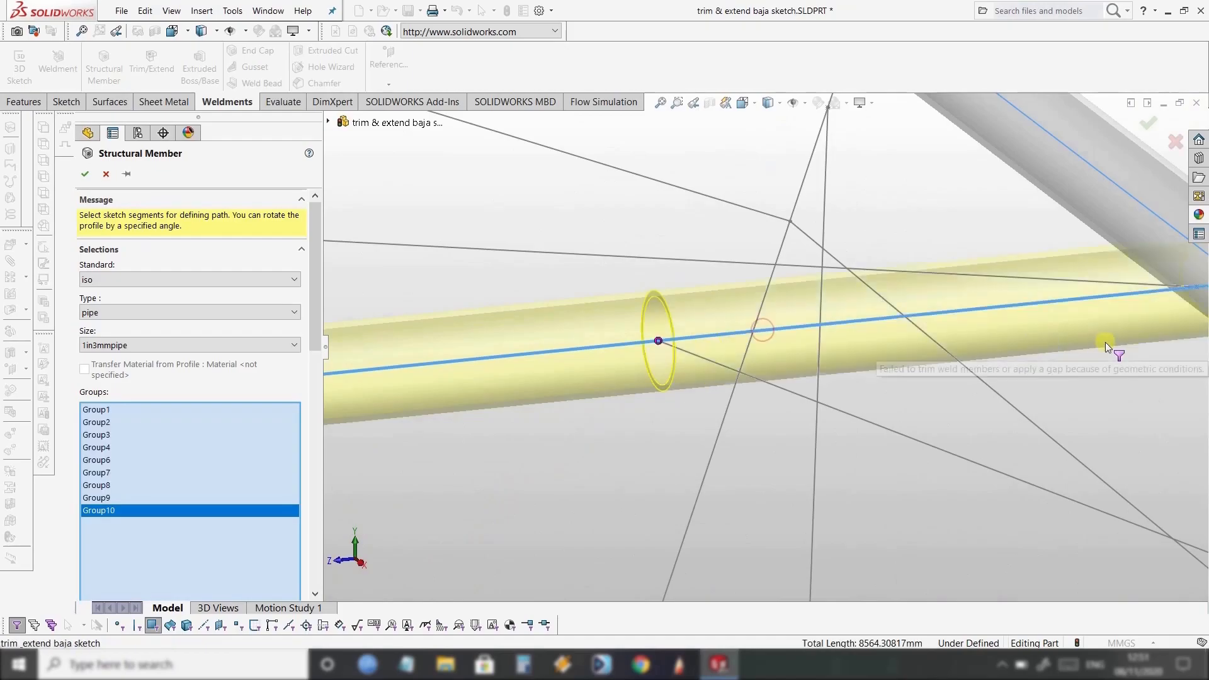
pyautogui.scroll(3, 1106, 345)
pyautogui.scroll(-4, 965, 327)
pyautogui.scroll(5, 841, 340)
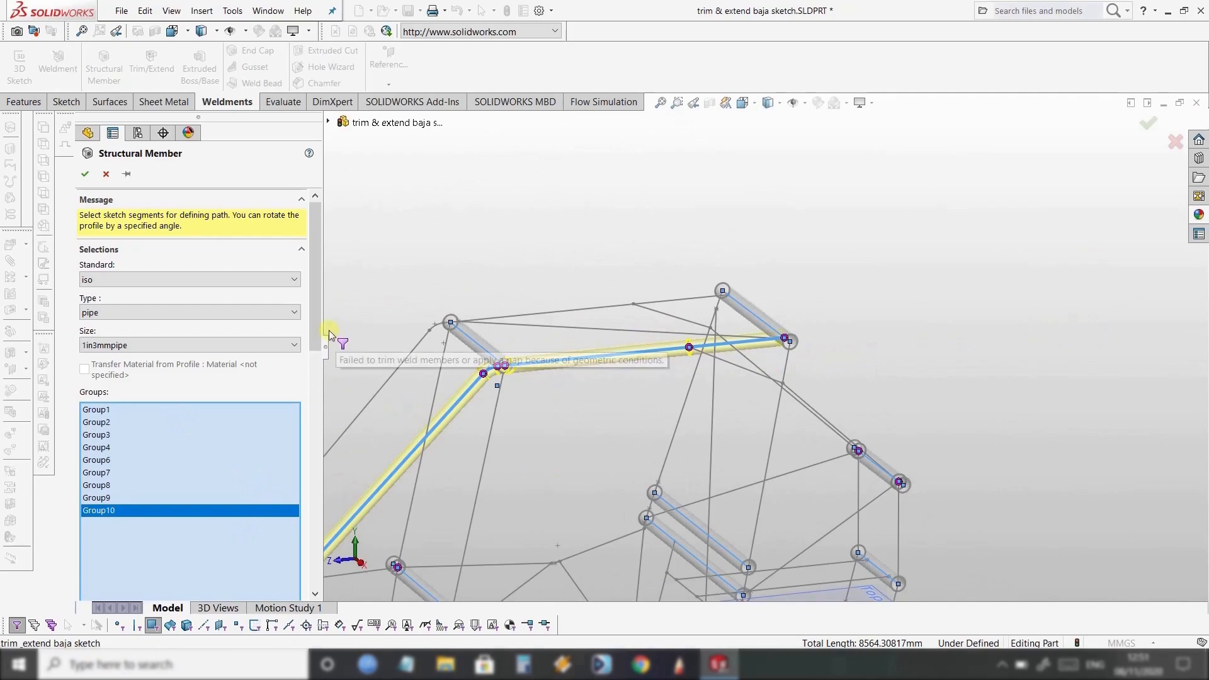
# Add a new group with the opposite sloped windshield pillar, its upper bend, the short stub and the front roof rail segment.
pyautogui.moveTo(315, 330); pyautogui.dragTo(316, 409)
pyautogui.click(201, 448)
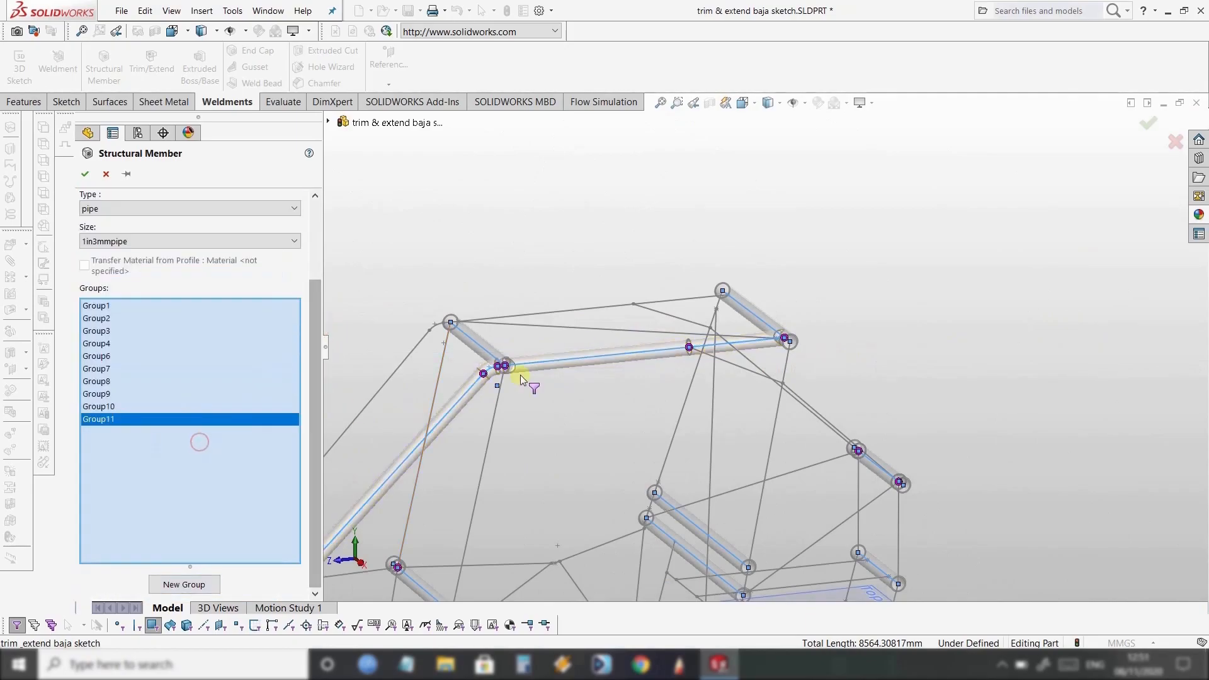
pyautogui.scroll(4, 489, 387)
pyautogui.scroll(-7, 586, 418)
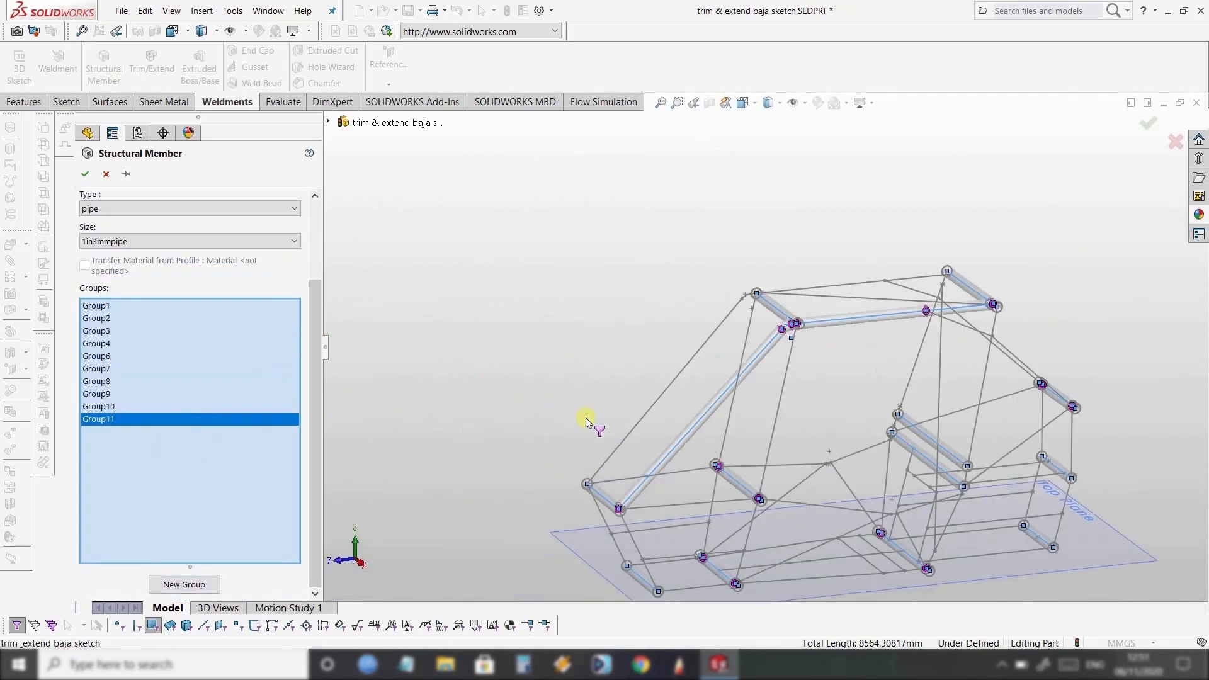
pyautogui.click(727, 411)
pyautogui.scroll(-5, 904, 194)
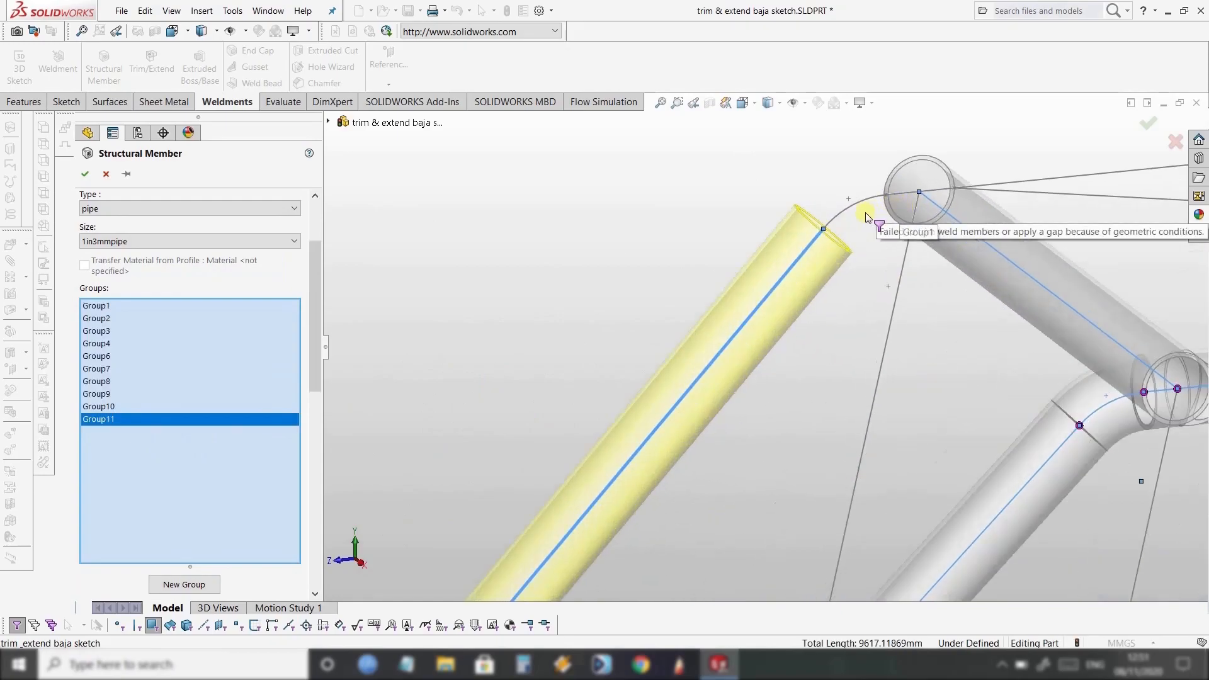
pyautogui.click(908, 196)
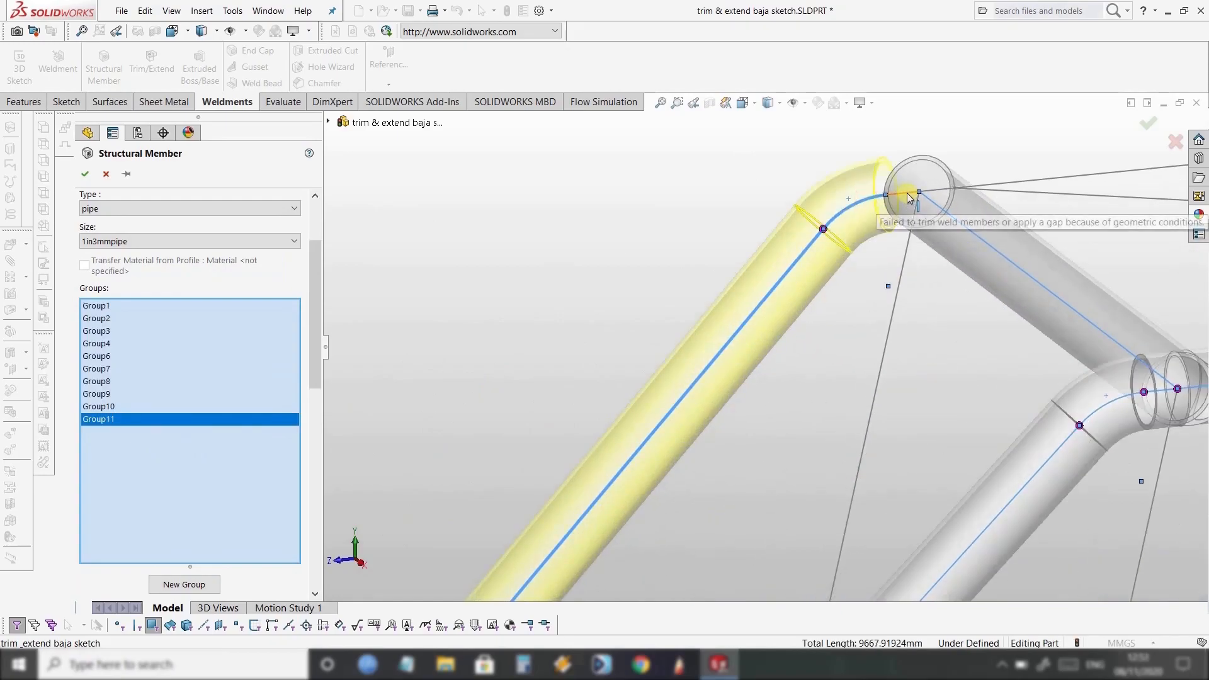
pyautogui.scroll(-5, 1004, 203)
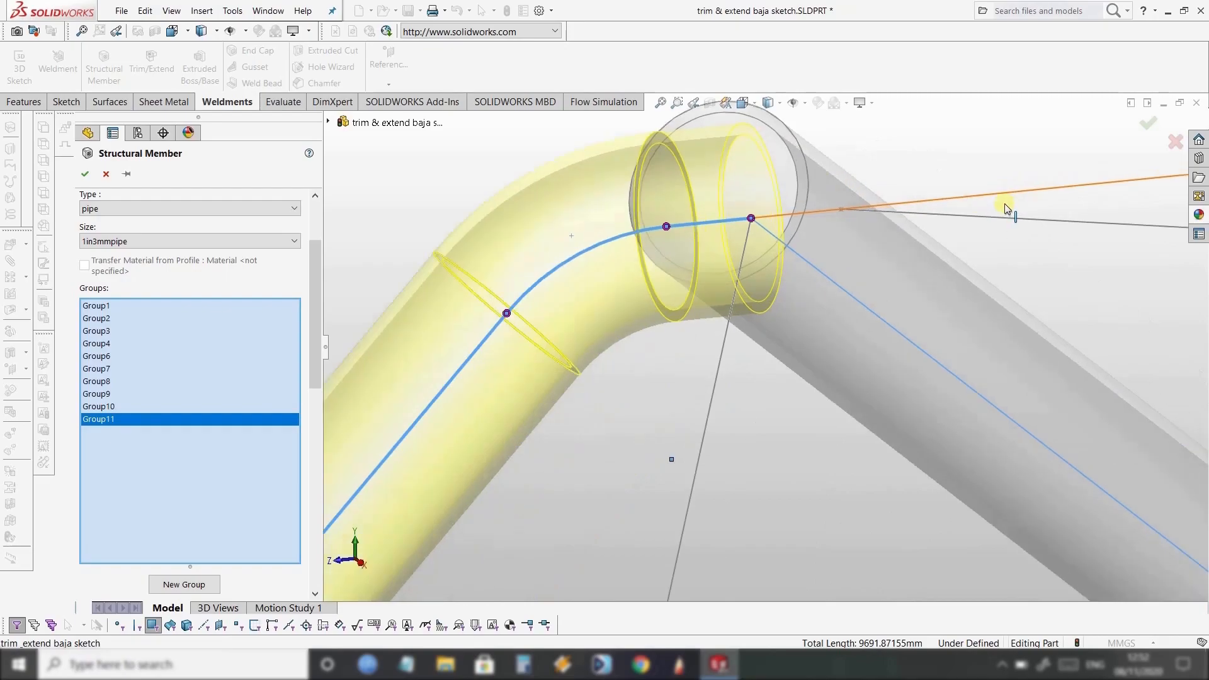
pyautogui.click(713, 216)
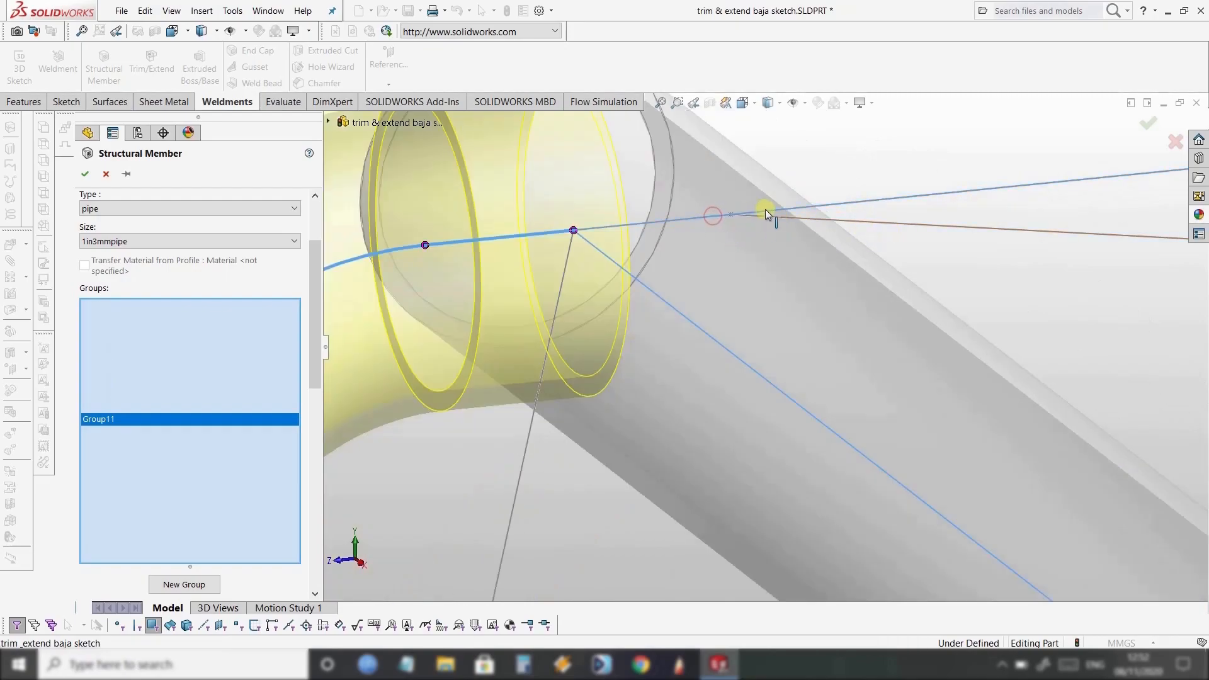
# Complete the opposite roof rail in the same group with its rear segment up to the rear roof crossbar.
pyautogui.scroll(10, 827, 212)
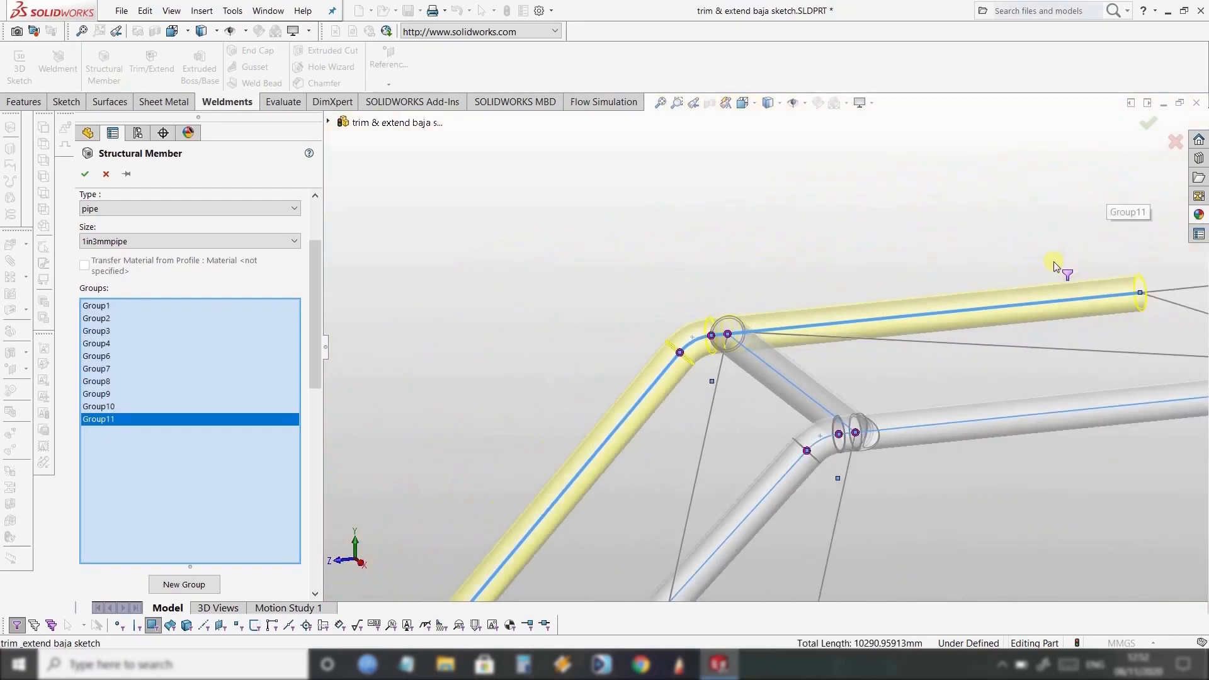
pyautogui.scroll(-3, 942, 334)
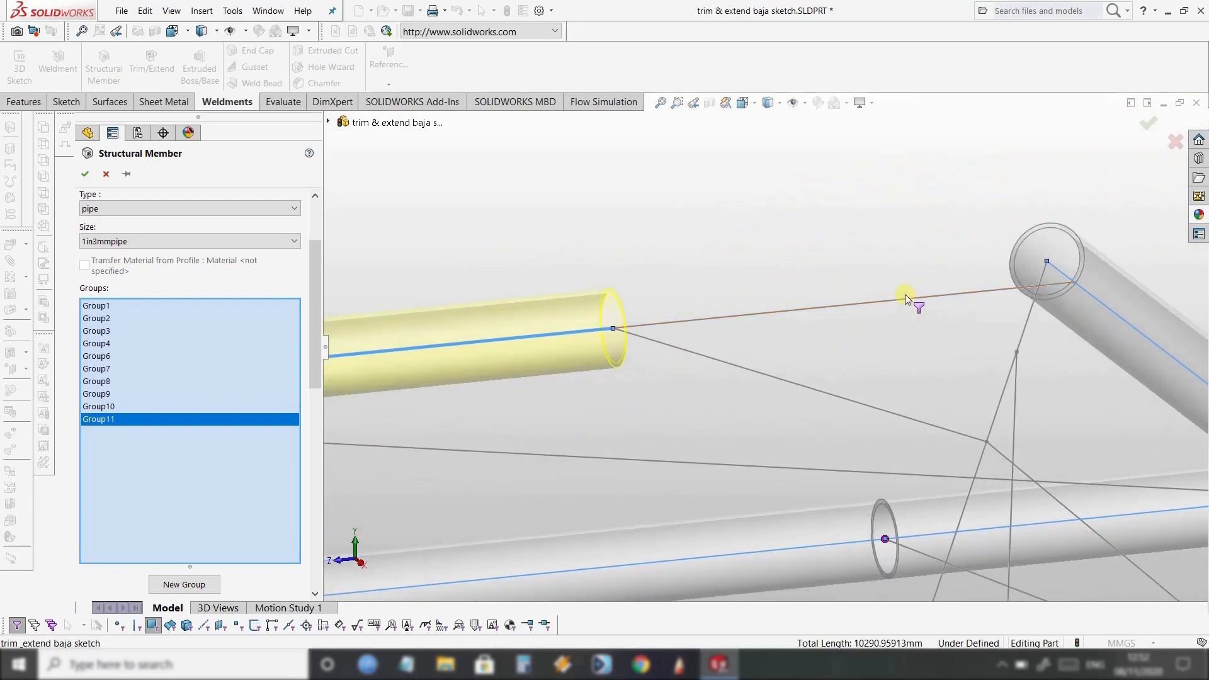
pyautogui.click(902, 298)
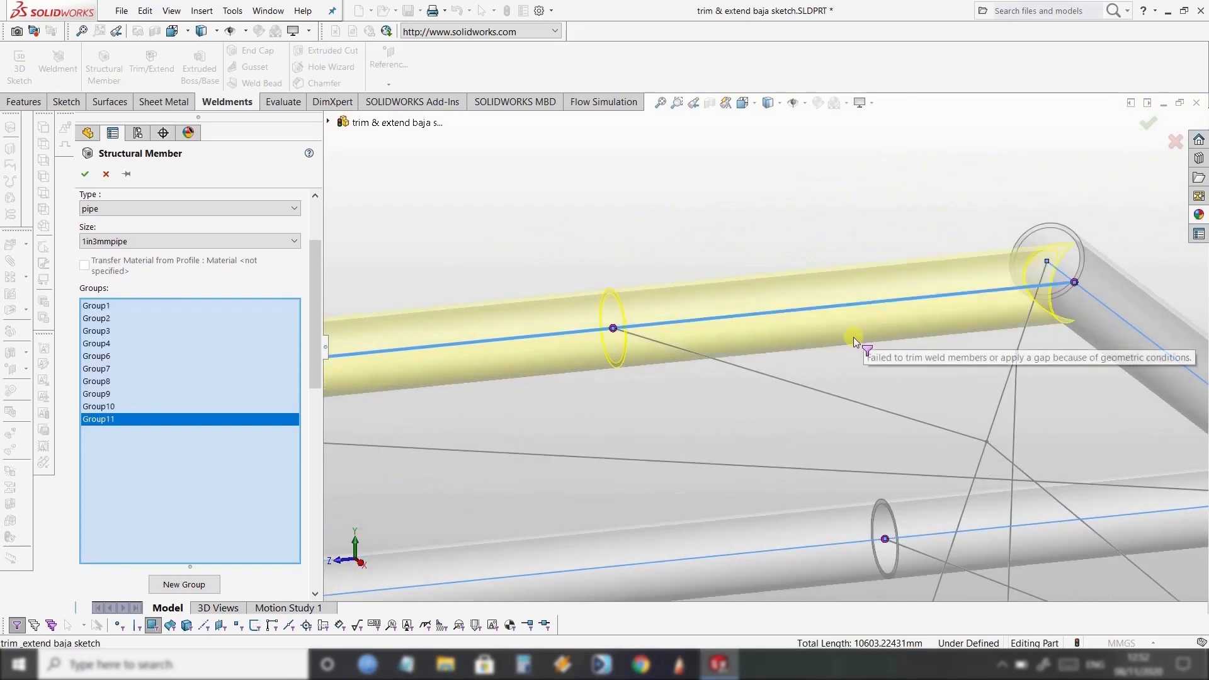
pyautogui.scroll(3, 776, 330)
pyautogui.scroll(5, 490, 425)
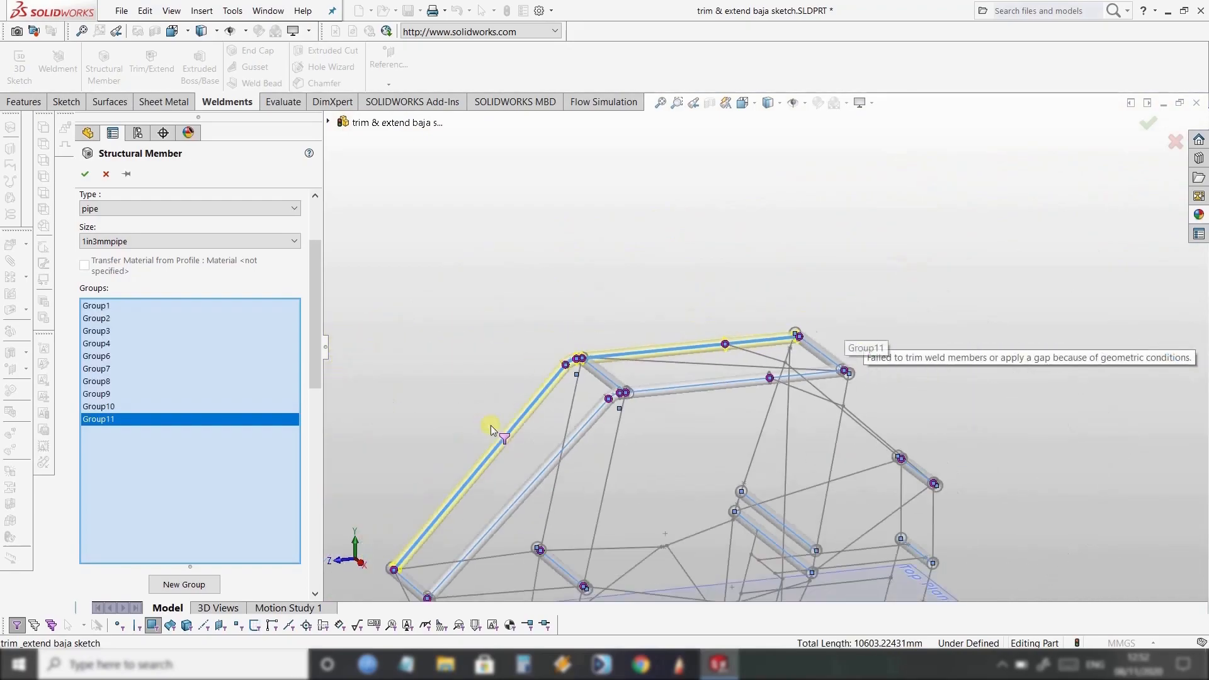
# Add a new group with the far-side upper front upright, from the front roof crossbar down to the mid-height crossbar.
pyautogui.click(189, 584)
pyautogui.moveTo(648, 446); pyautogui.dragTo(766, 376, button='middle')
pyautogui.scroll(-5, 761, 378)
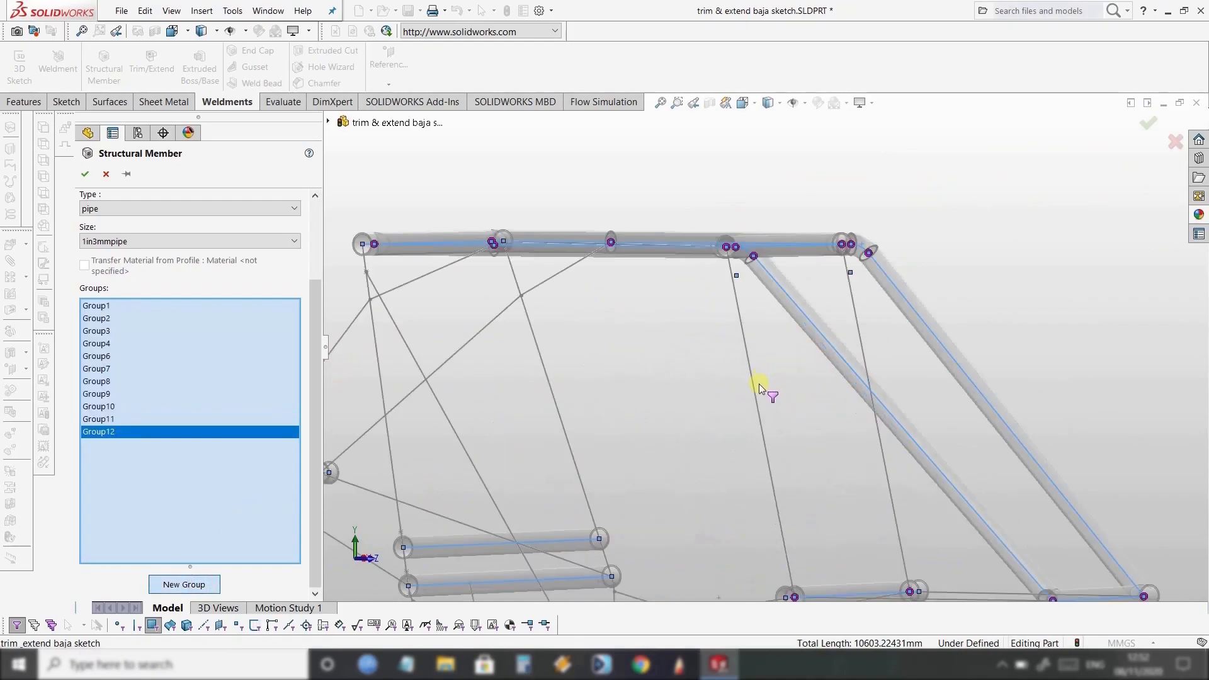
pyautogui.scroll(5, 750, 387)
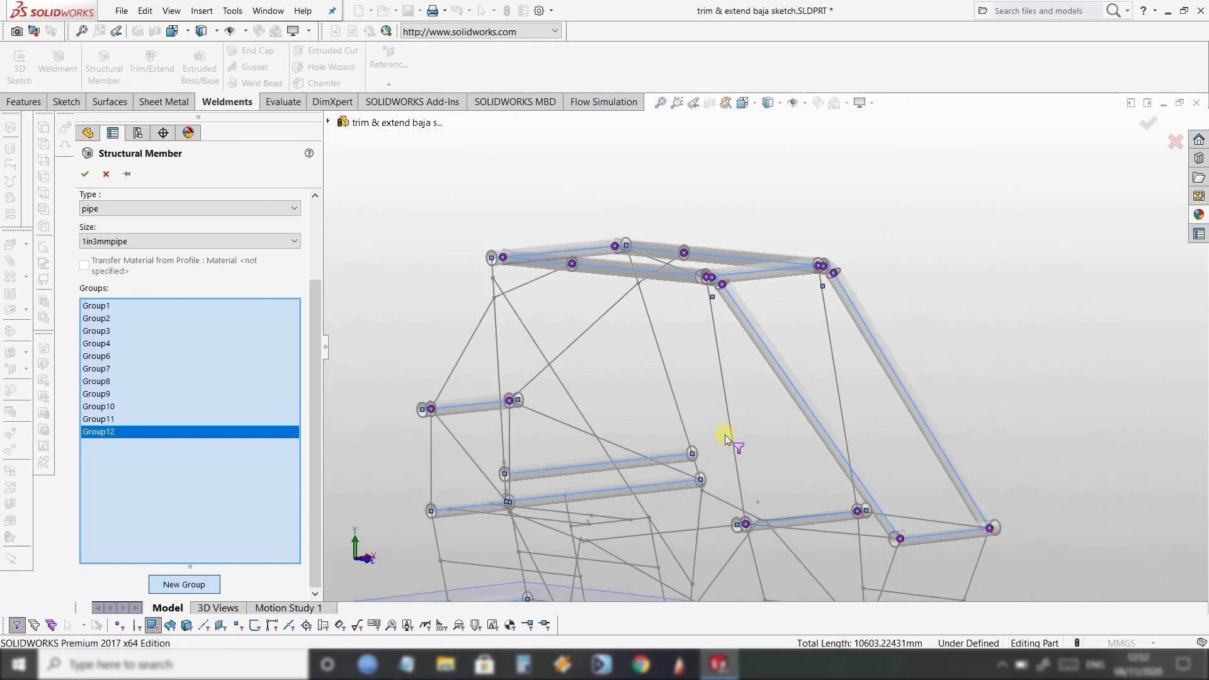
pyautogui.scroll(-1, 726, 437)
pyautogui.click(732, 406)
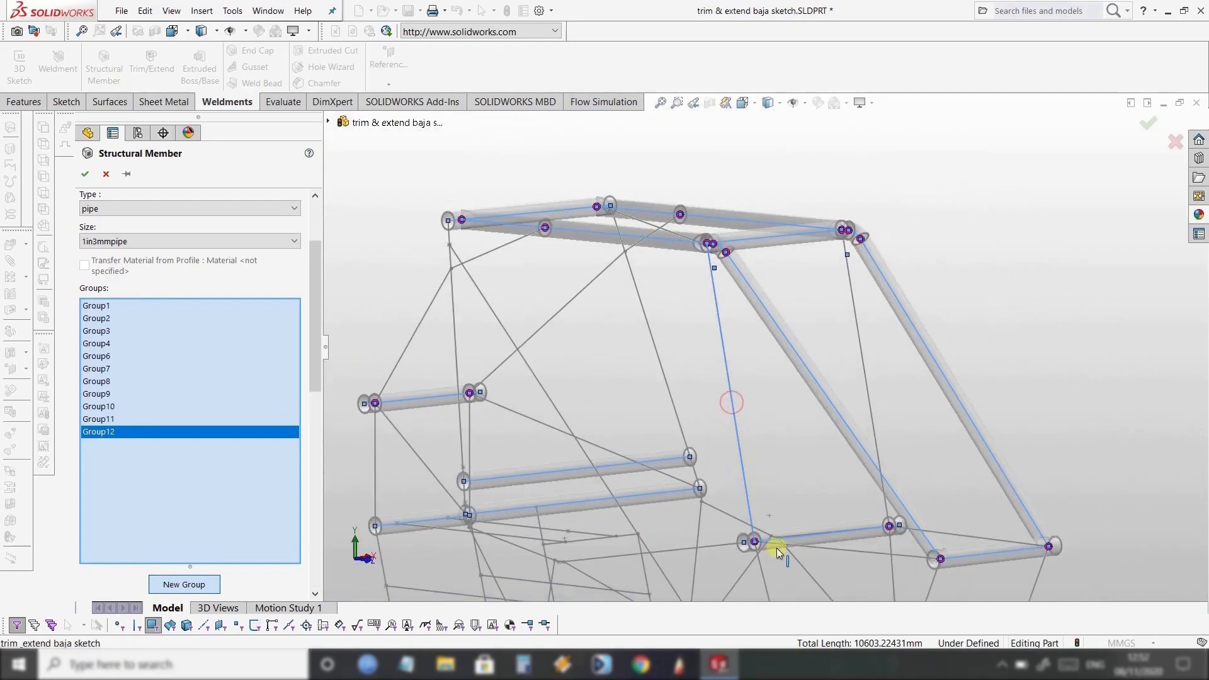
pyautogui.scroll(-4, 762, 547)
pyautogui.scroll(3, 762, 535)
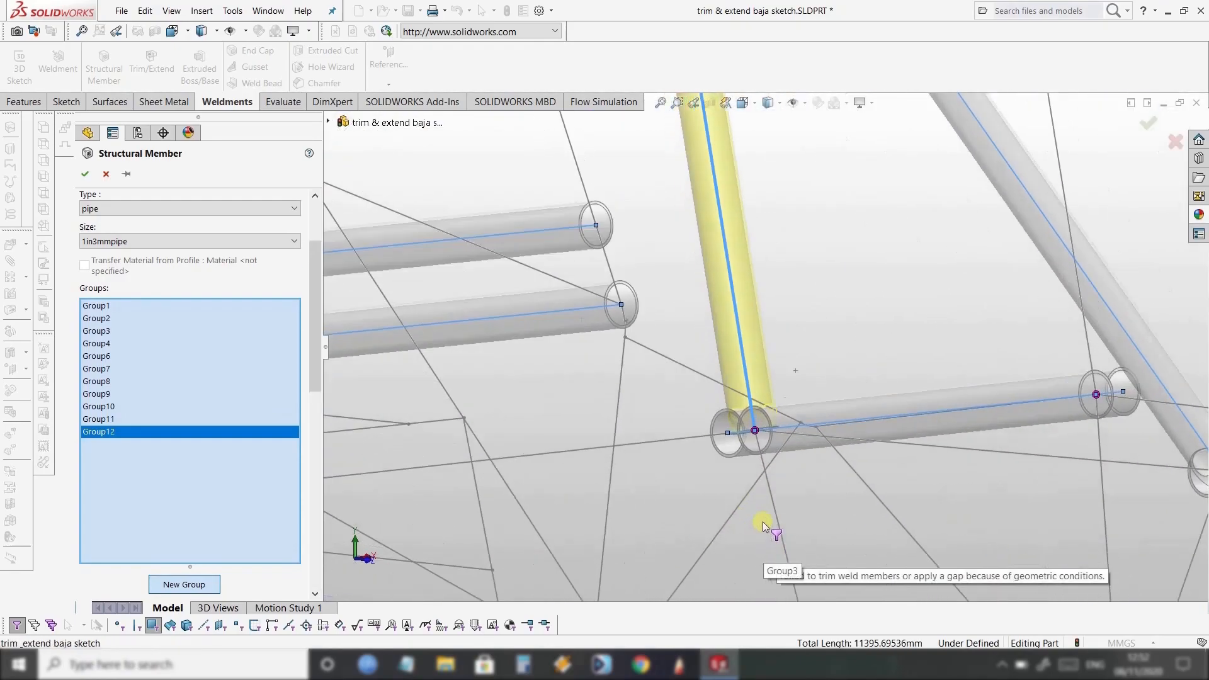
# Add a new group with the lower front upright directly beneath it, from the mid-height crossbar to the floor crossbar.
pyautogui.click(190, 582)
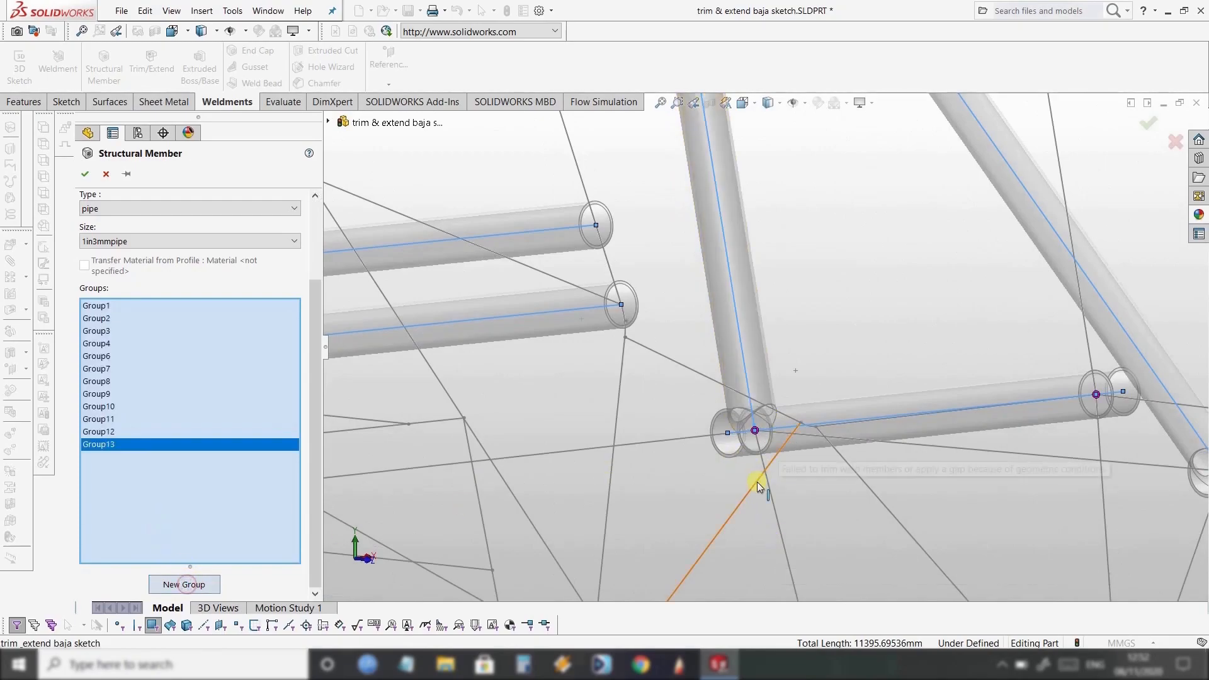
pyautogui.click(776, 500)
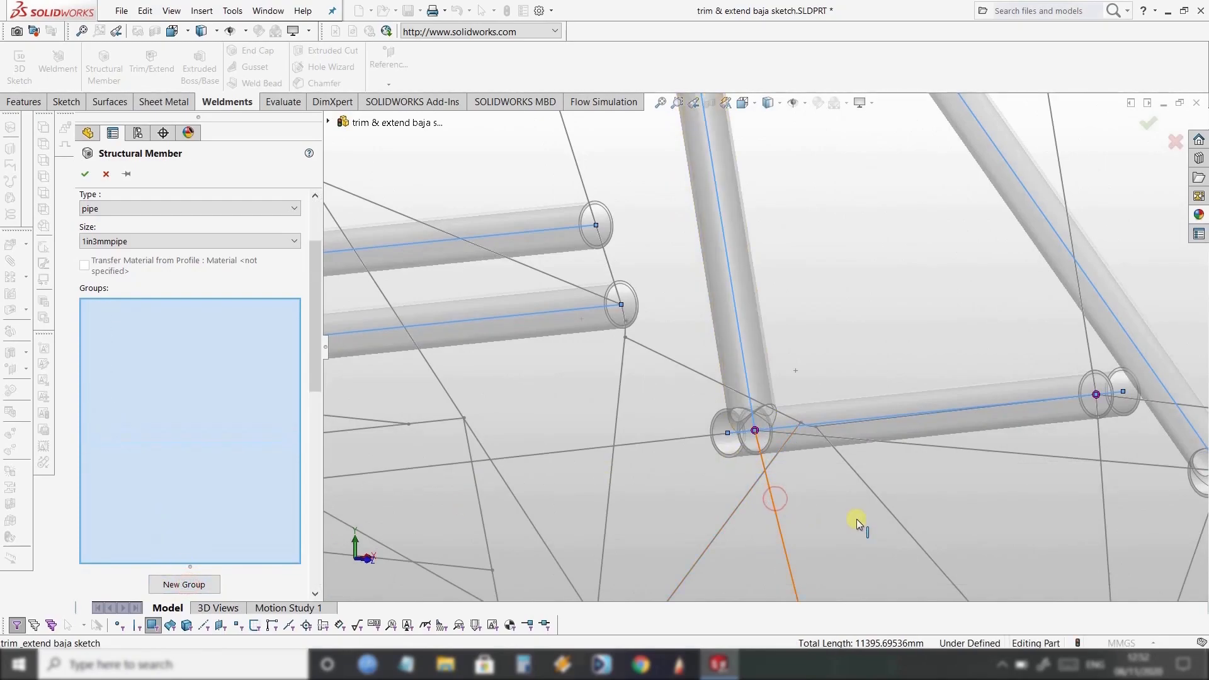
pyautogui.scroll(5, 856, 522)
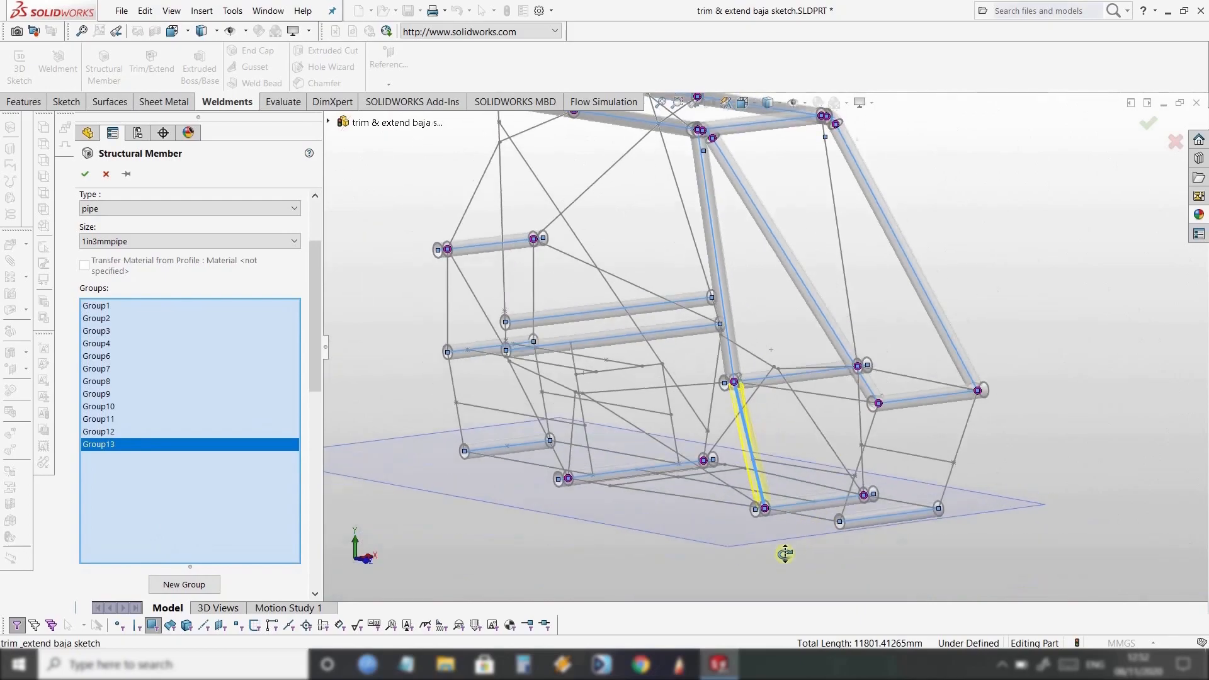
# Add a new group with the near-side lower front upright between the floor crossbar and the mid-height crossbar.
pyautogui.moveTo(754, 559); pyautogui.dragTo(641, 535, button='middle')
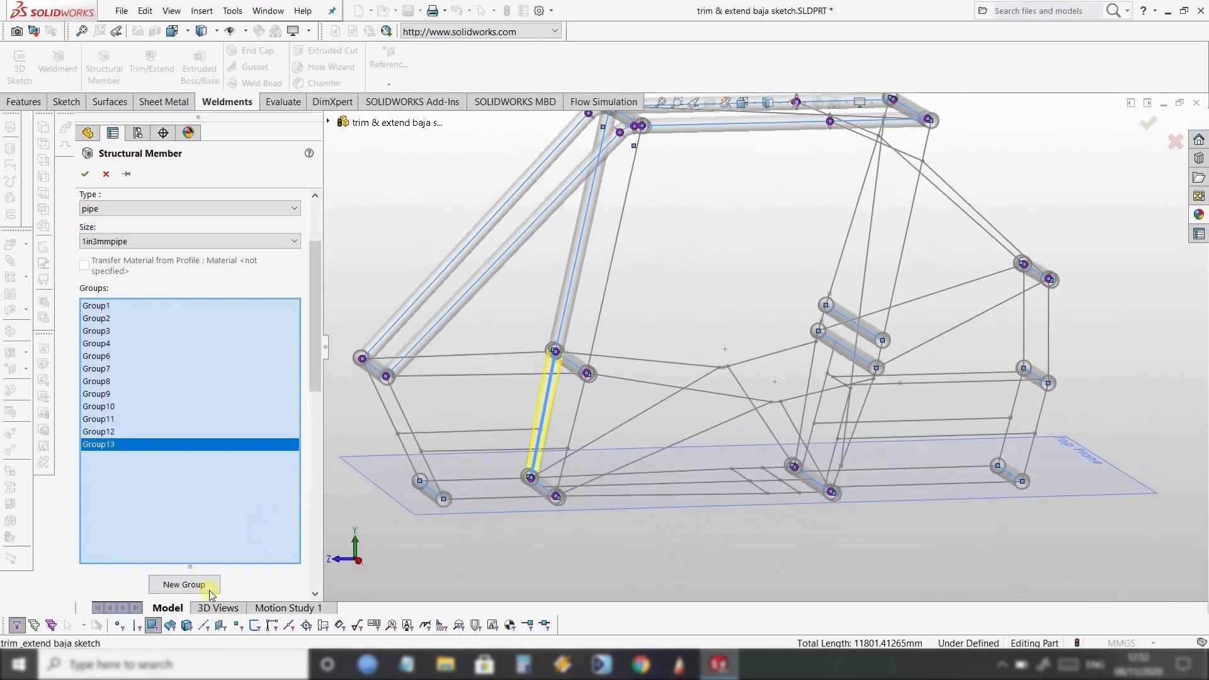
pyautogui.click(184, 584)
pyautogui.scroll(-3, 607, 405)
pyautogui.click(579, 409)
pyautogui.scroll(-2, 607, 395)
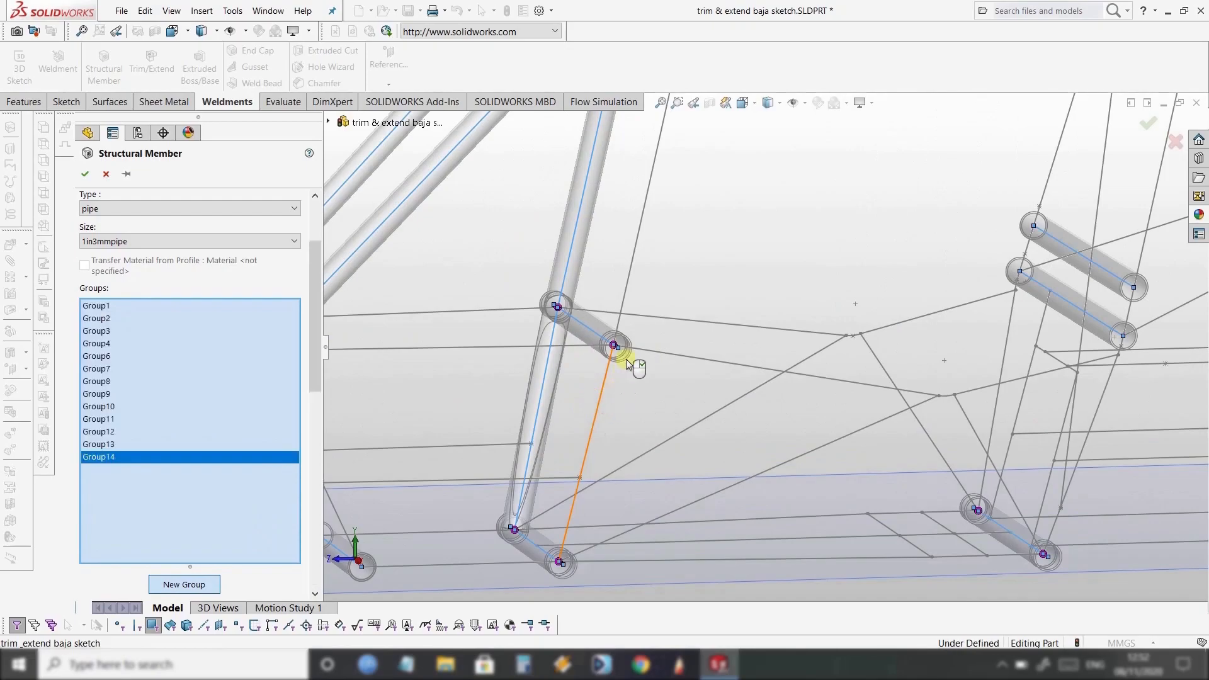
# Add a new group with the near-side upper front upright, from the mid-height crossbar up to the front roof crossbar.
pyautogui.click(200, 583)
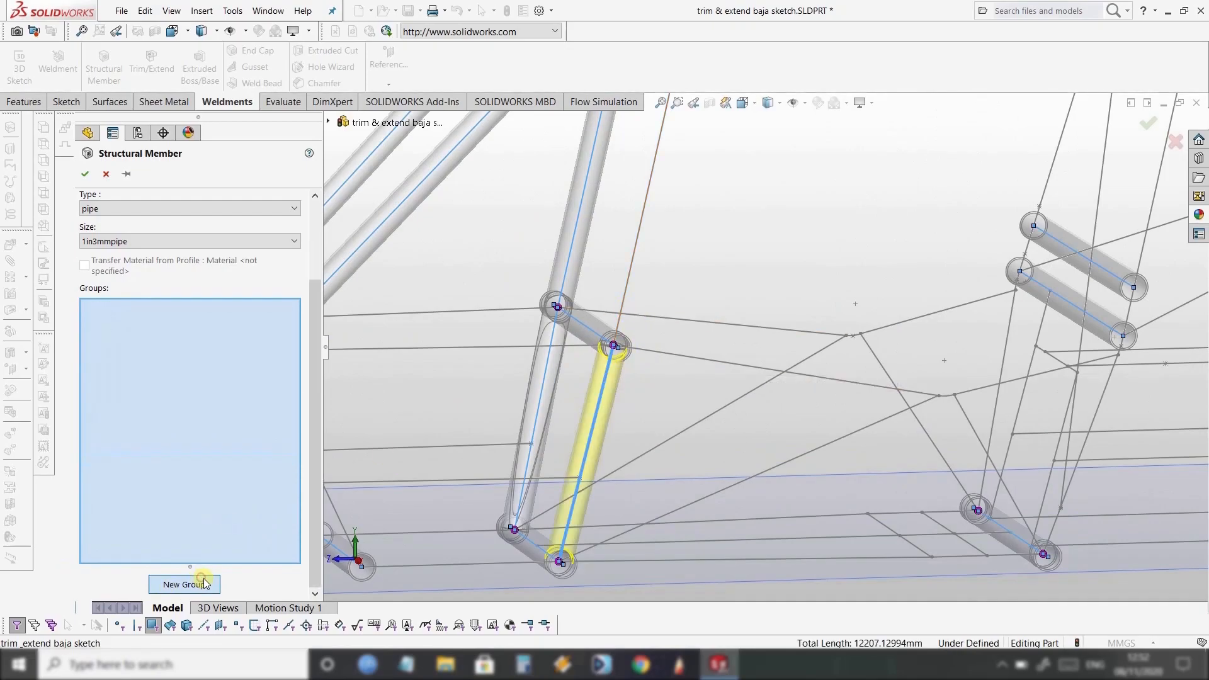
pyautogui.click(624, 289)
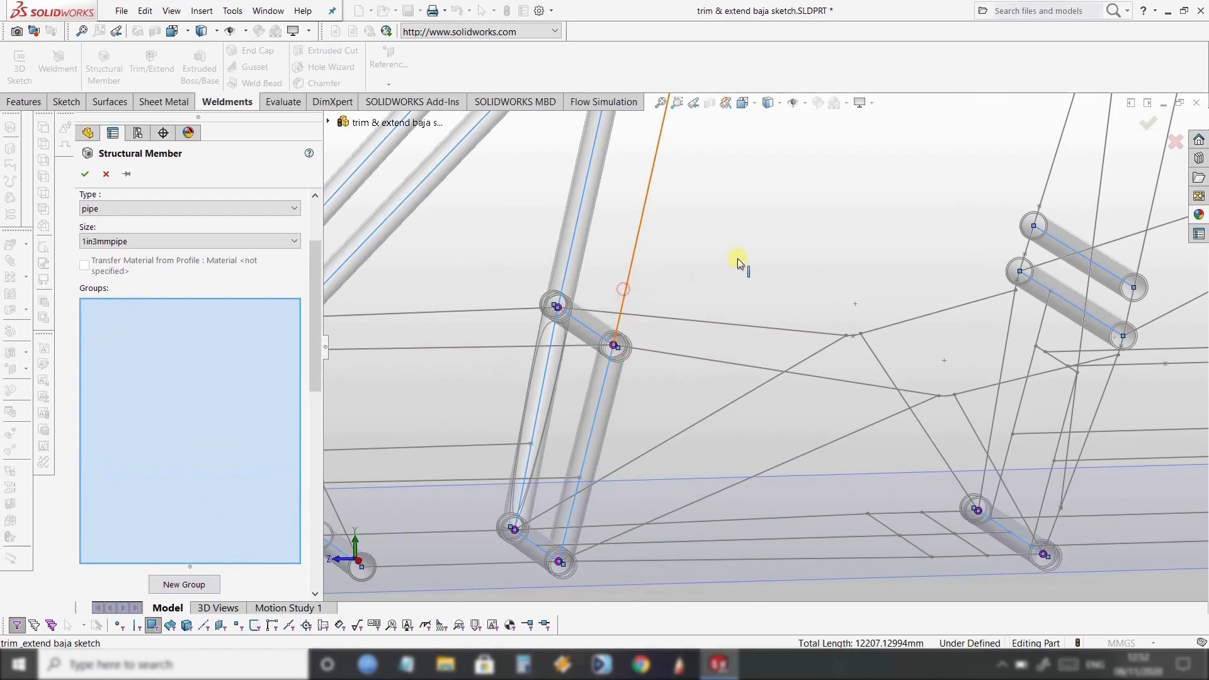
pyautogui.scroll(5, 751, 255)
pyautogui.moveTo(750, 256); pyautogui.dragTo(724, 314, button='middle')
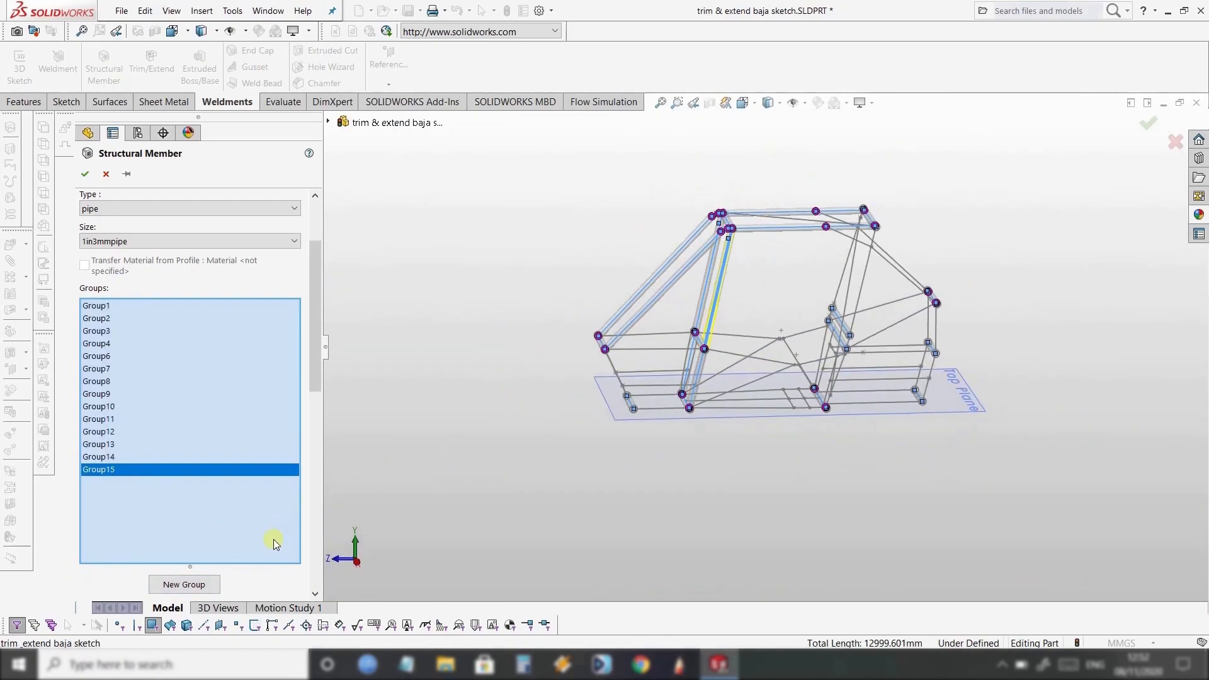
# Add separate groups for the near-side and far-side upper nose rails, from the nose crossbar back to the mid-height crossbar.
pyautogui.click(208, 584)
pyautogui.scroll(-5, 690, 393)
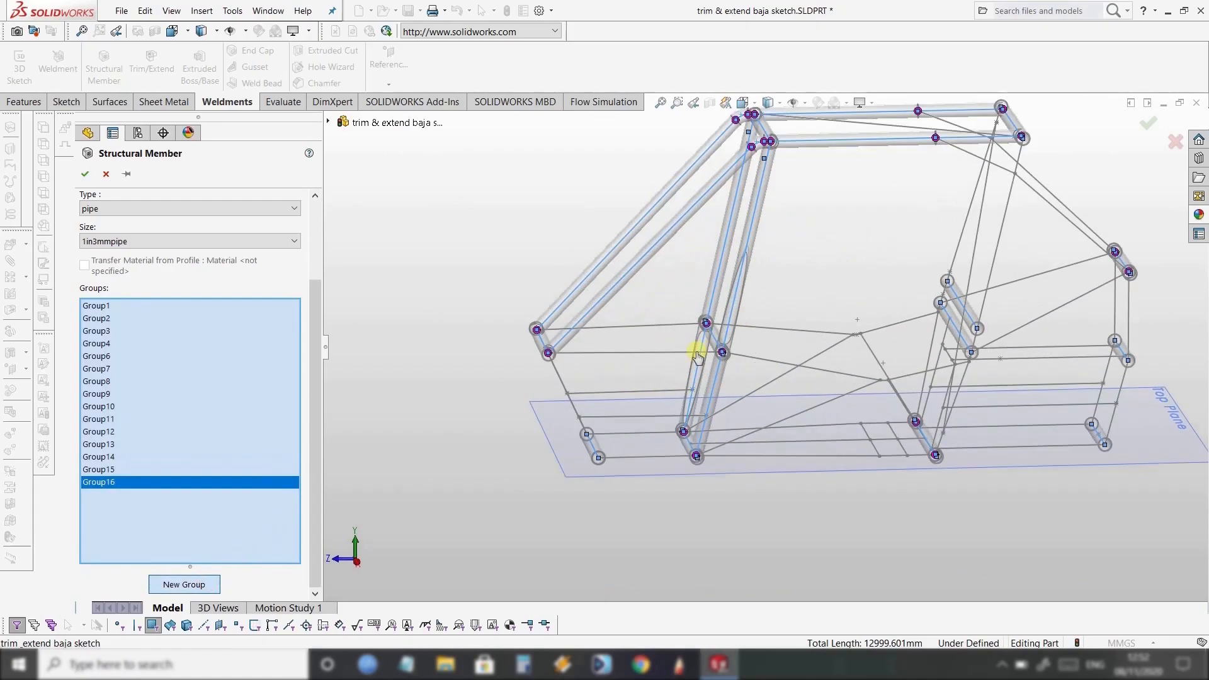
pyautogui.scroll(-3, 693, 393)
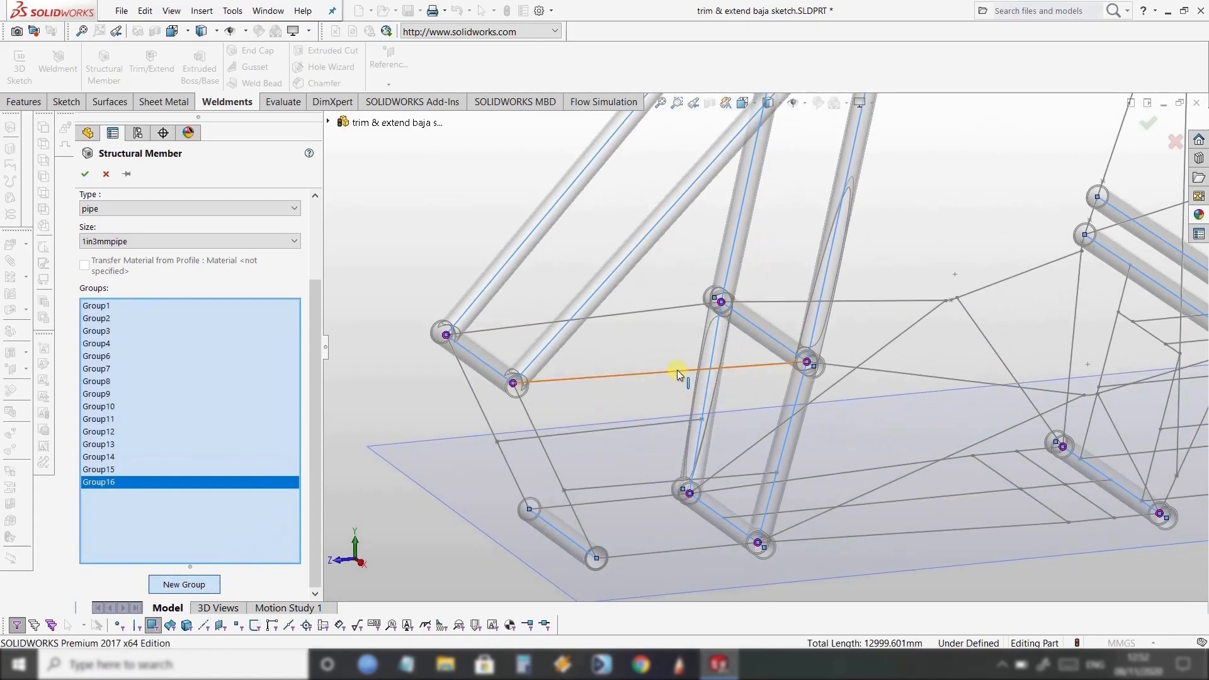
pyautogui.click(677, 372)
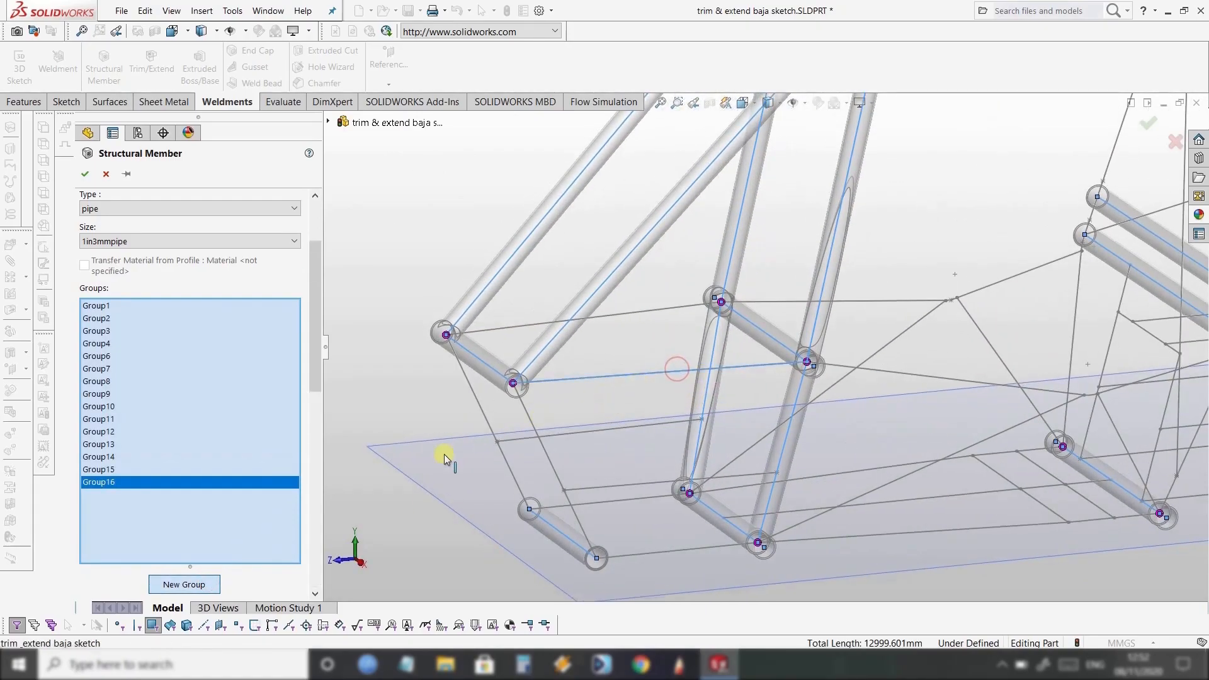
pyautogui.click(197, 586)
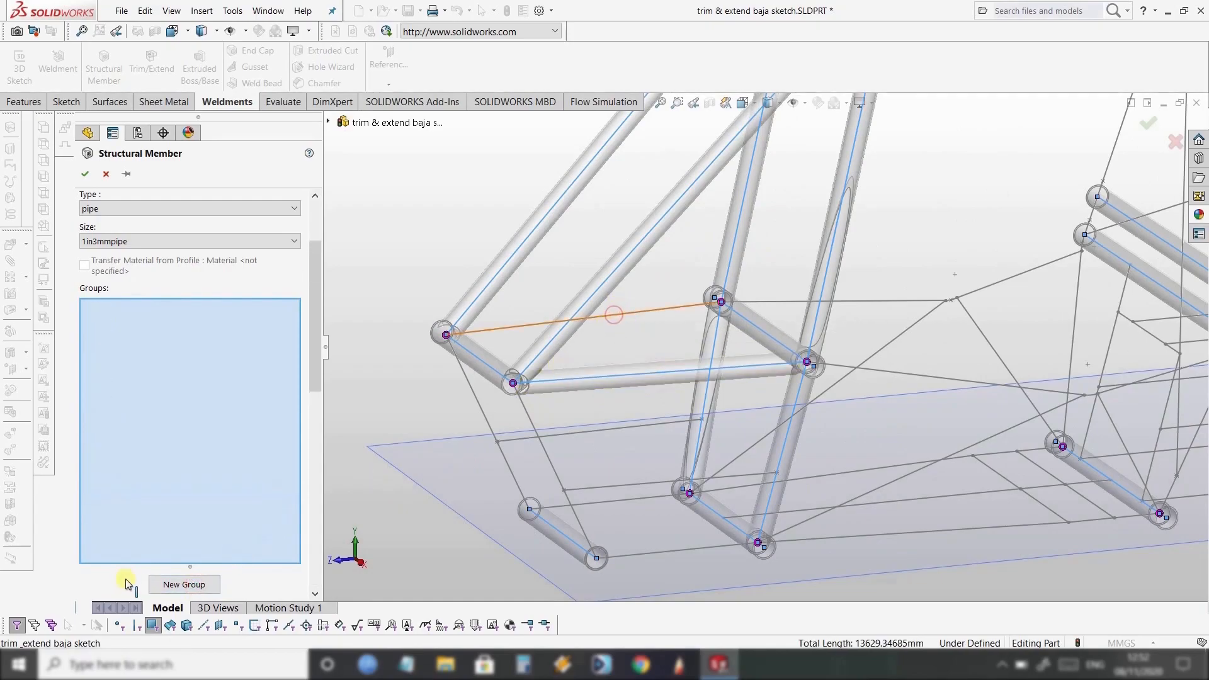
# Add separate groups for the near-side and far-side floor rails between the front floor crossbar and the crossbar beneath the front uprights.
pyautogui.click(180, 580)
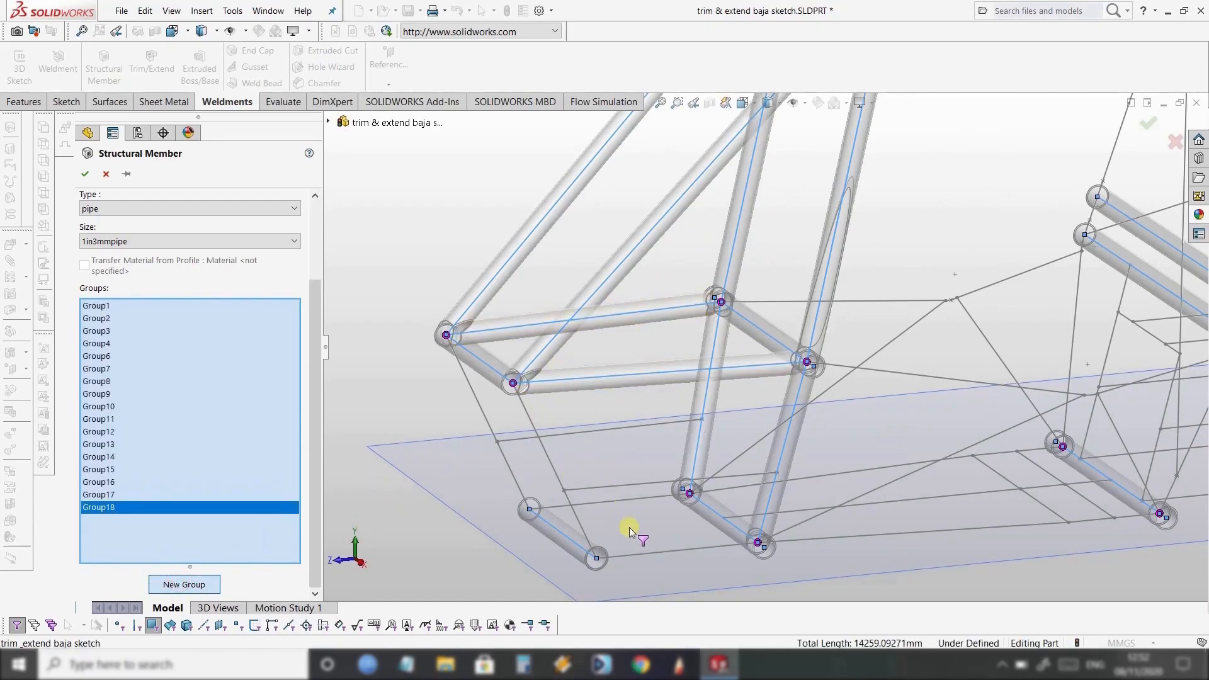
pyautogui.click(643, 553)
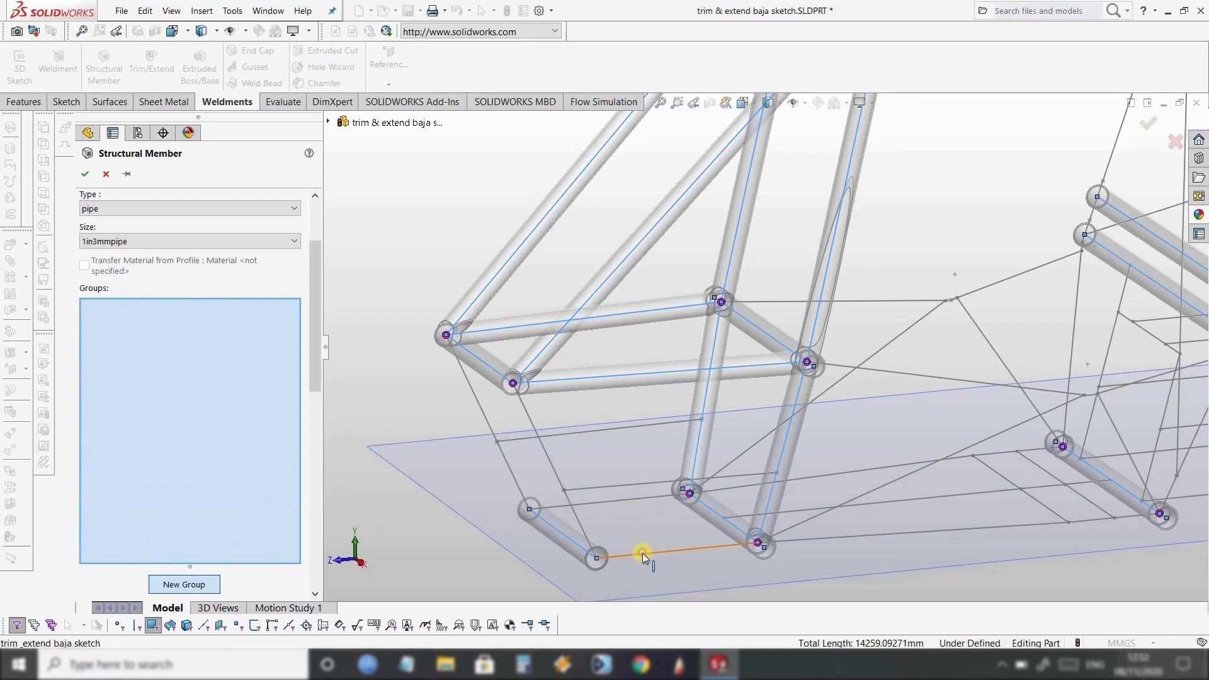
pyautogui.click(206, 588)
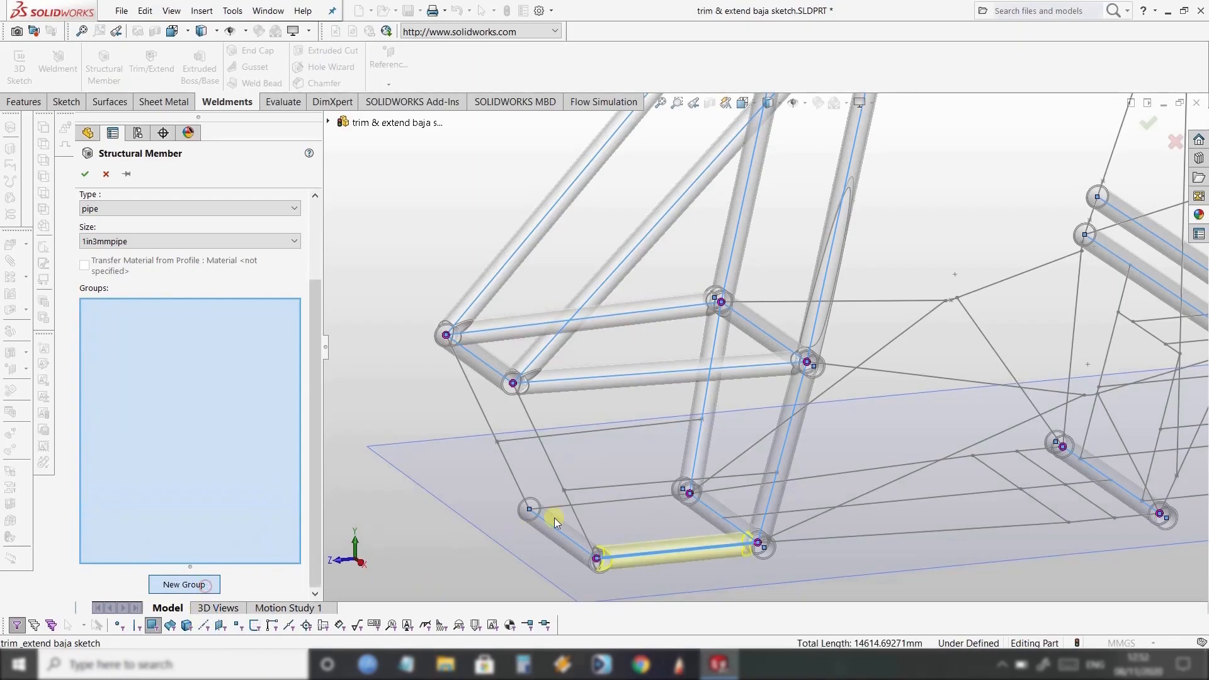
pyautogui.click(592, 505)
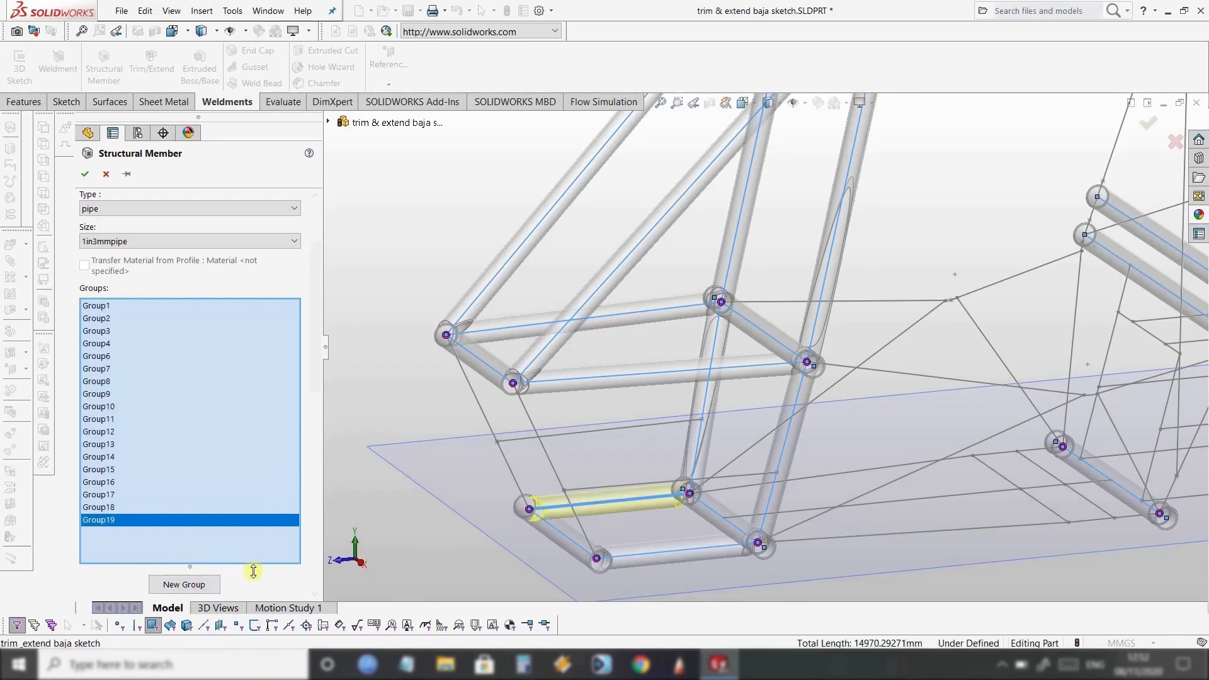
# Add separate groups for the near-side and far-side intermediate nose rails running between the sloped nose lines and the lower front uprights.
pyautogui.click(203, 585)
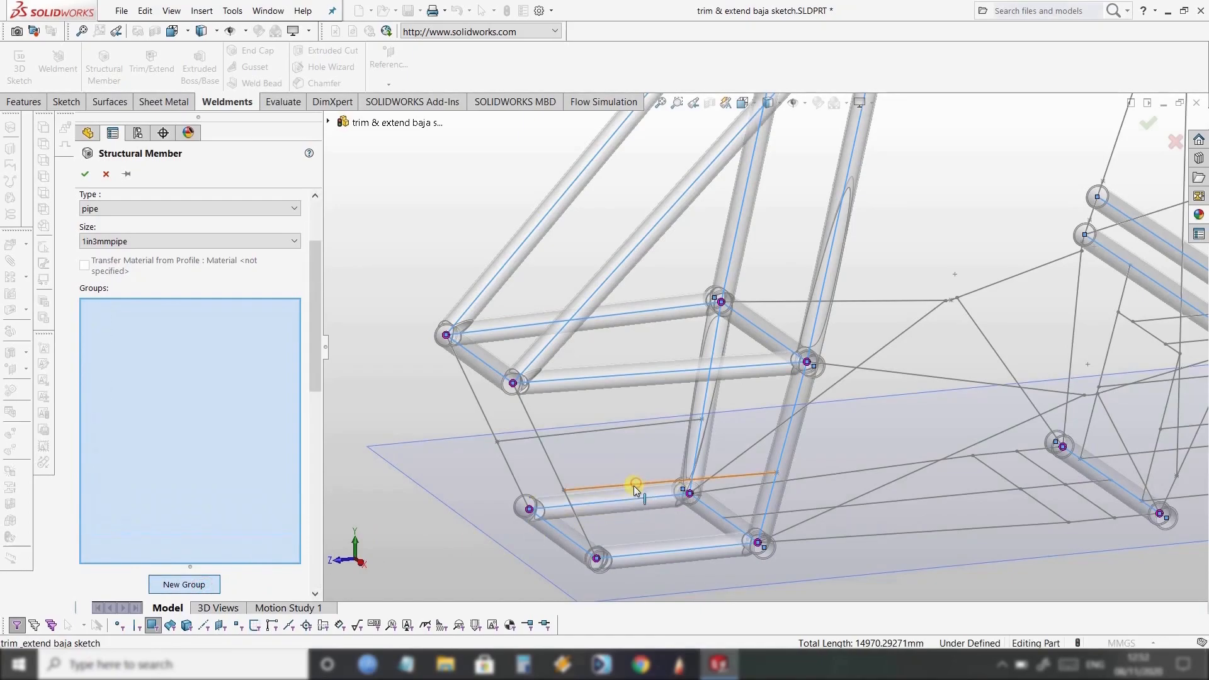
pyautogui.click(201, 582)
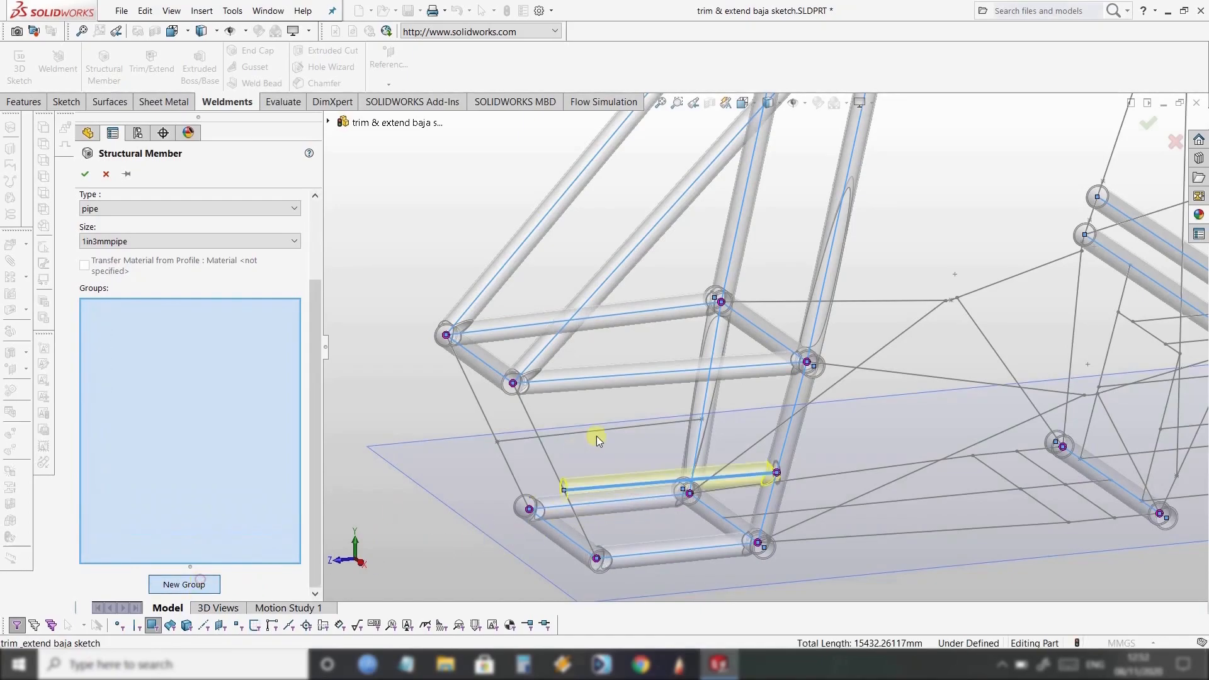
pyautogui.click(602, 429)
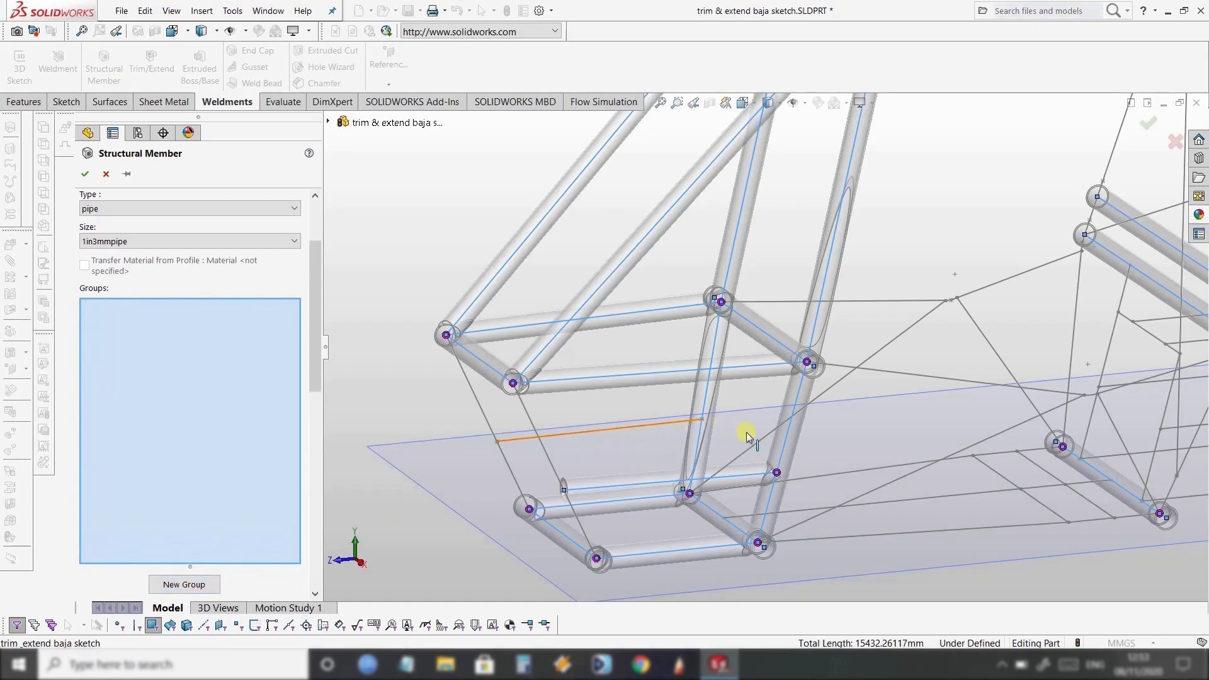
pyautogui.moveTo(878, 455); pyautogui.dragTo(630, 458, button='middle')
# Add separate groups for the near-side and far-side sloped nose members, from the upper nose crossbar down to the front floor crossbar.
pyautogui.click(208, 586)
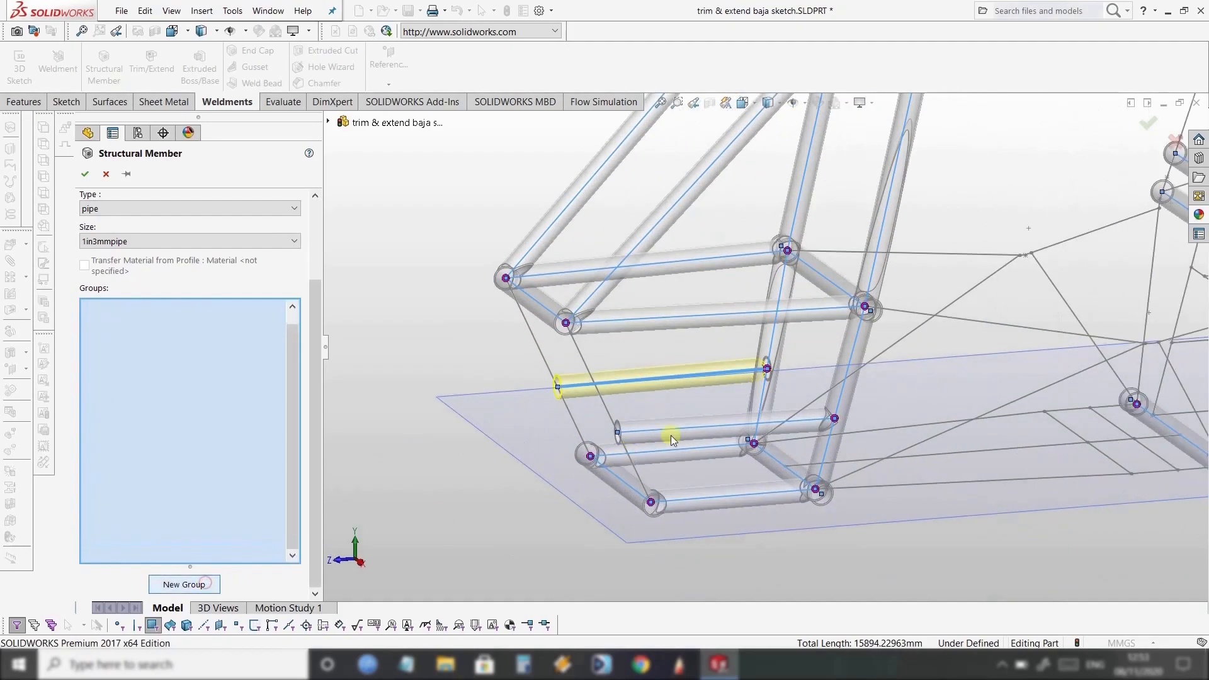
pyautogui.click(631, 463)
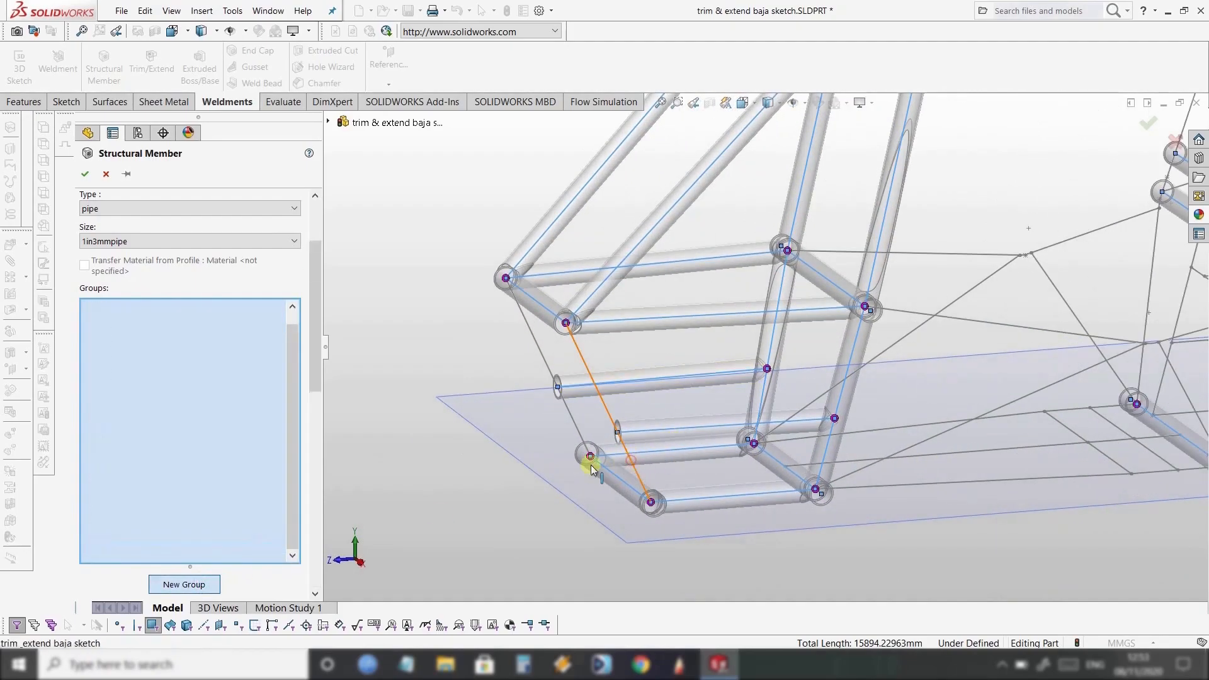
pyautogui.click(168, 586)
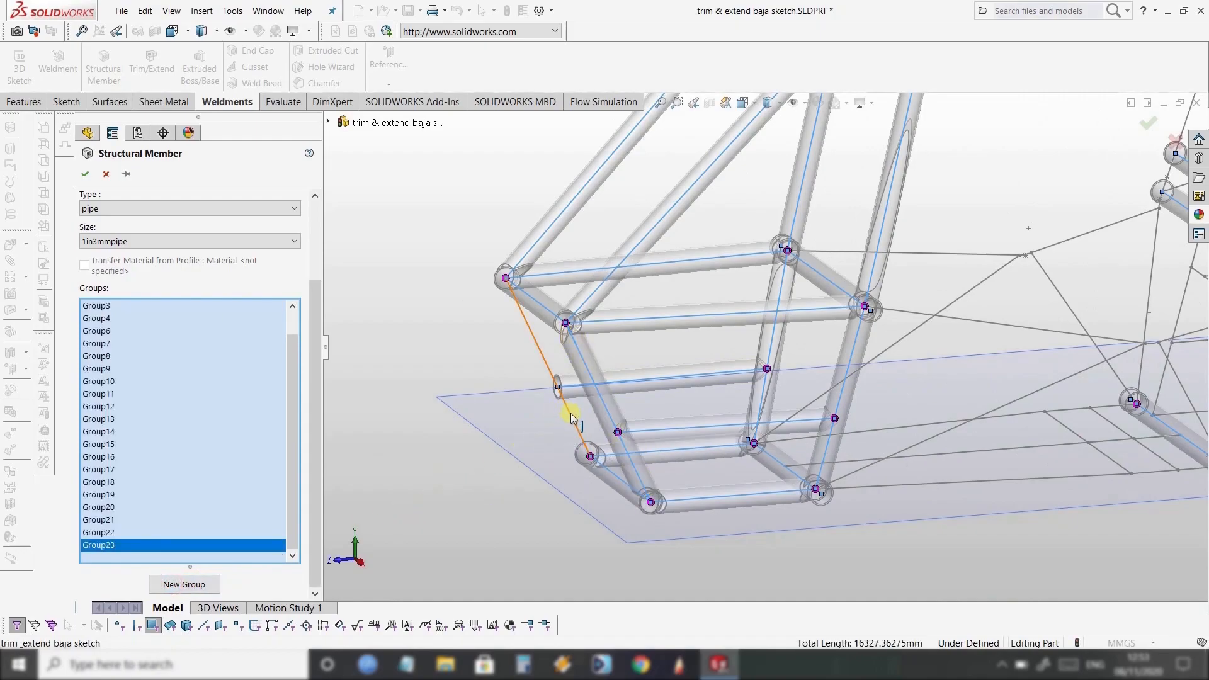
pyautogui.click(571, 416)
# Add a new group with the near-side bent side rail: the line from the mid-height crossbar, the connecting arc, and the line rising rearward.
pyautogui.moveTo(769, 405); pyautogui.dragTo(759, 445, button='middle')
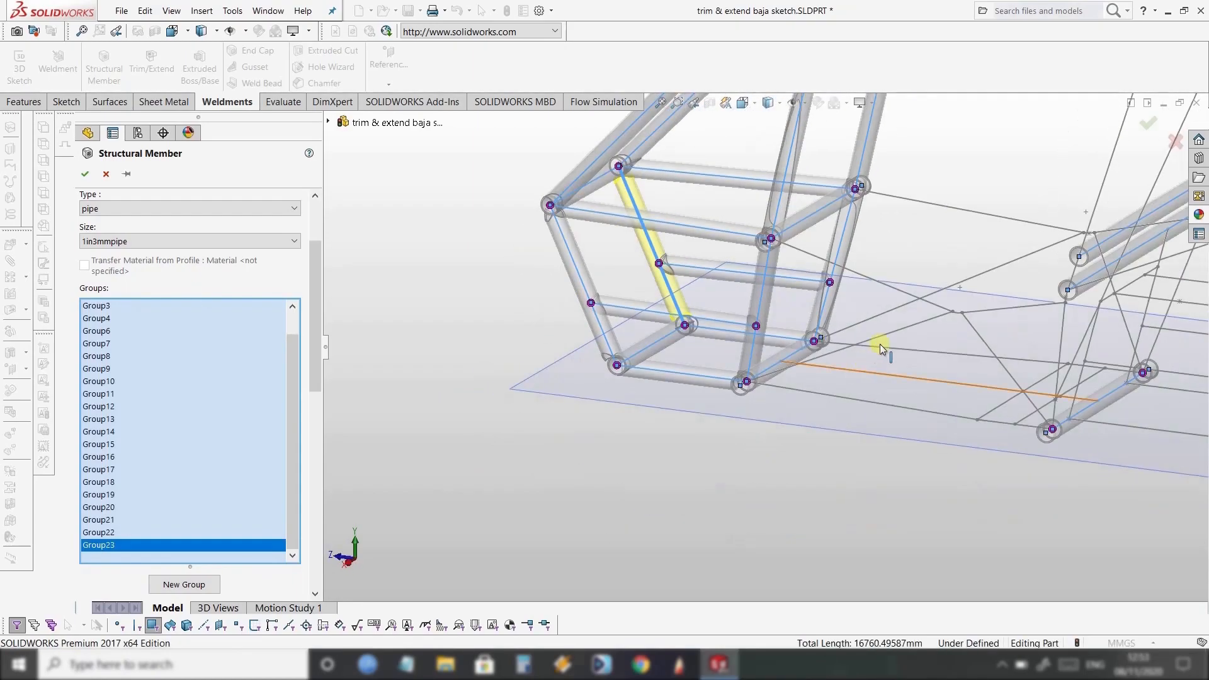
pyautogui.scroll(3, 883, 351)
pyautogui.moveTo(905, 310); pyautogui.dragTo(936, 281, button='middle')
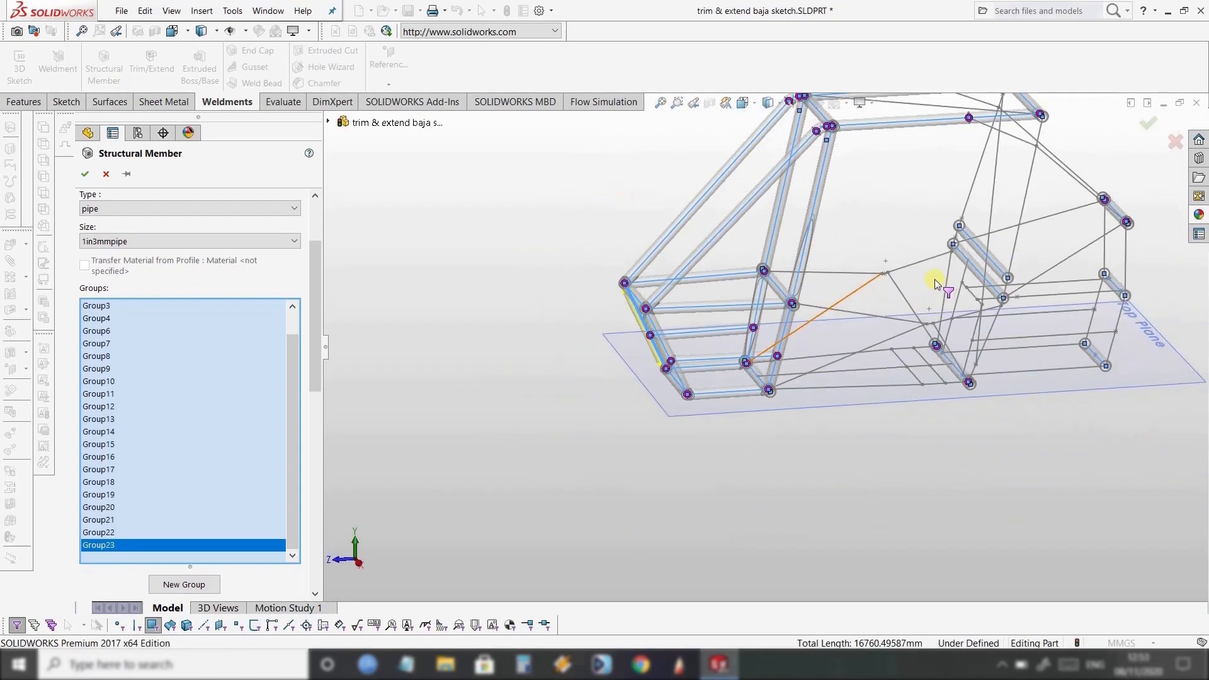
pyautogui.scroll(-3, 934, 282)
pyautogui.scroll(3, 926, 284)
pyautogui.scroll(1, 925, 283)
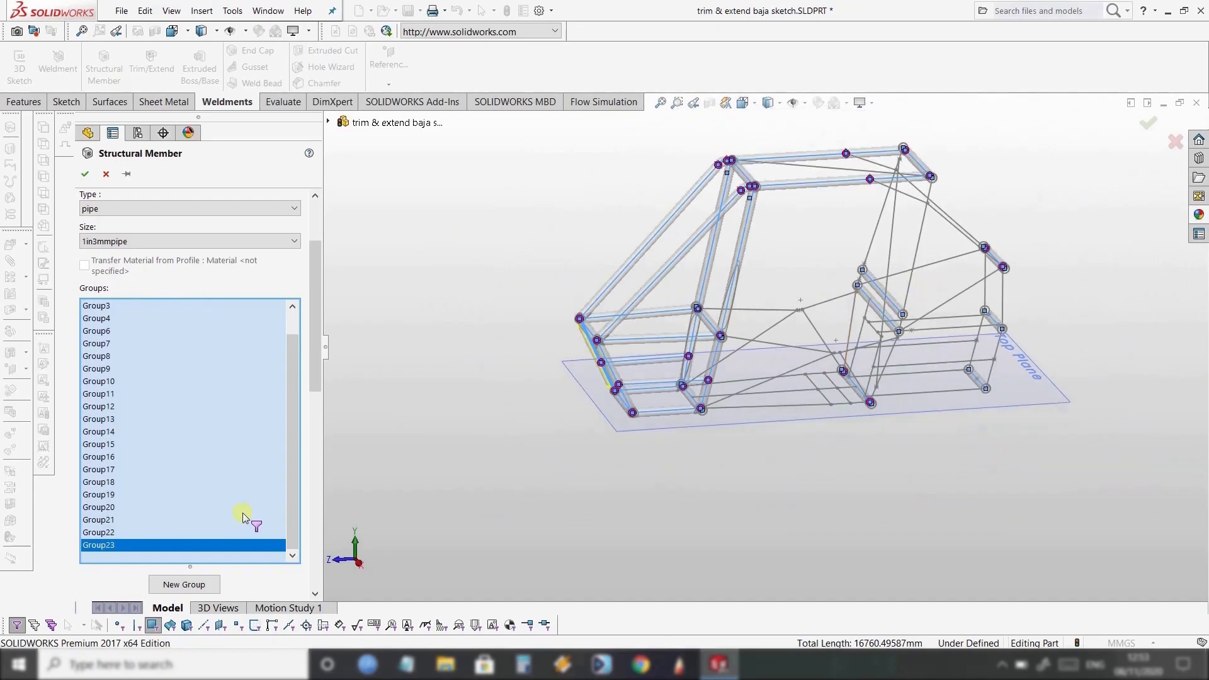
pyautogui.click(189, 585)
pyautogui.scroll(-5, 847, 343)
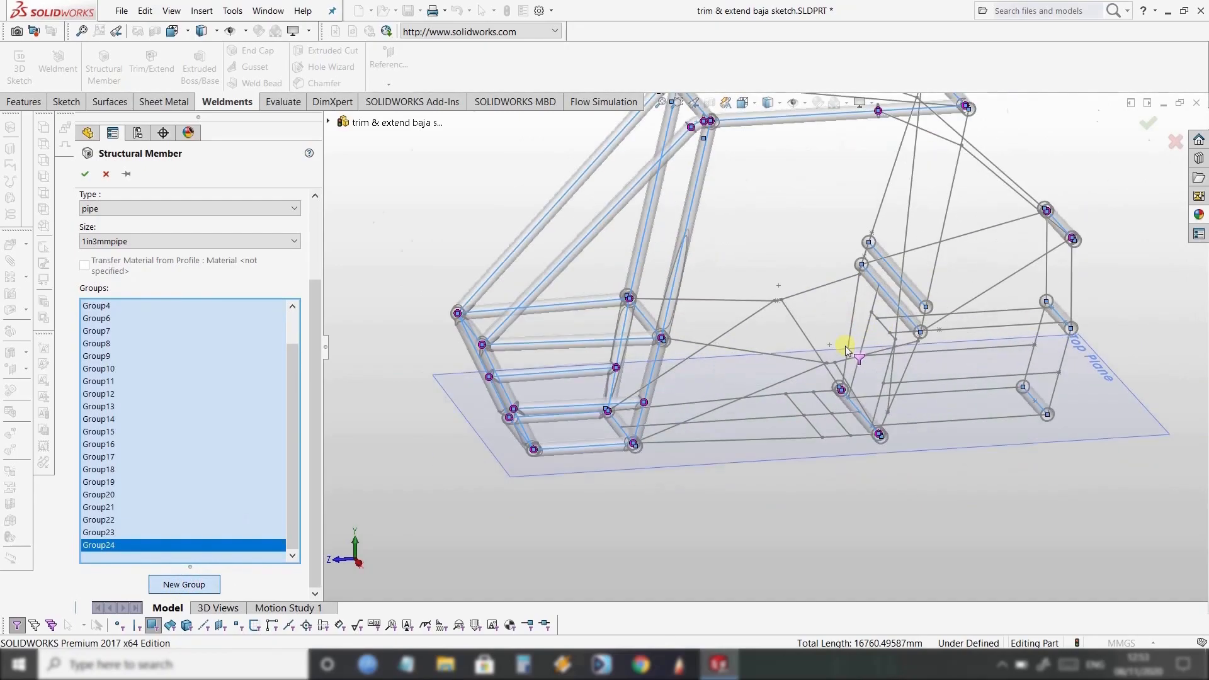
pyautogui.click(679, 370)
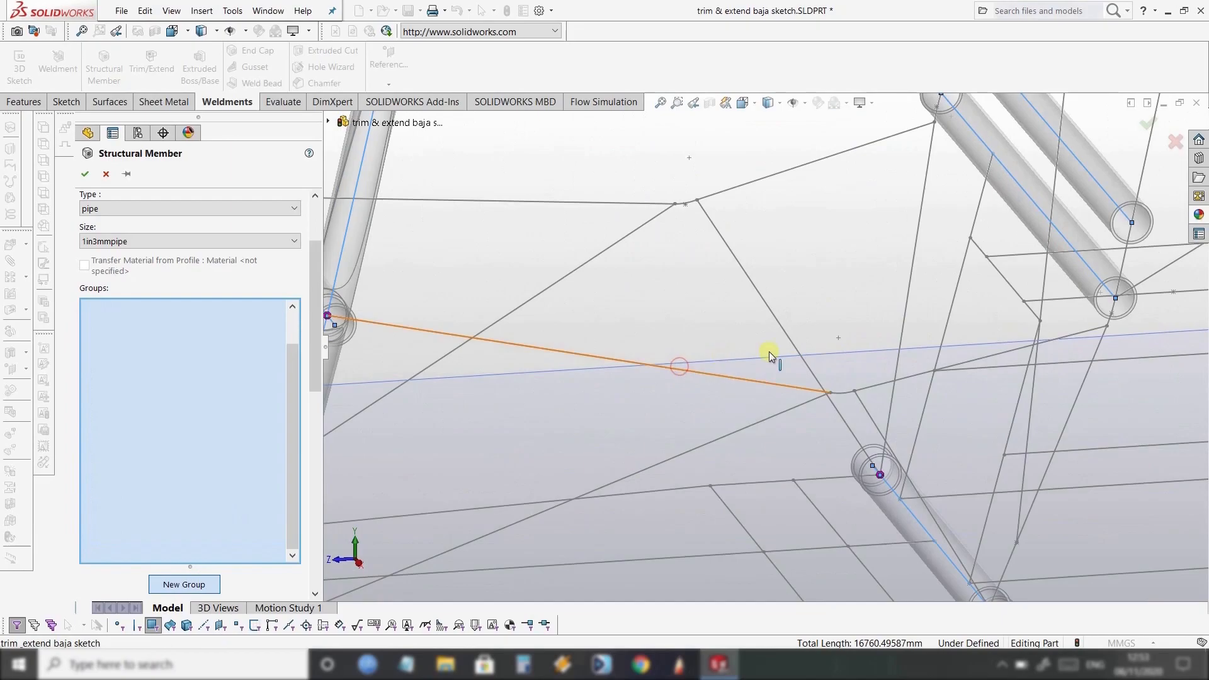
pyautogui.click(842, 391)
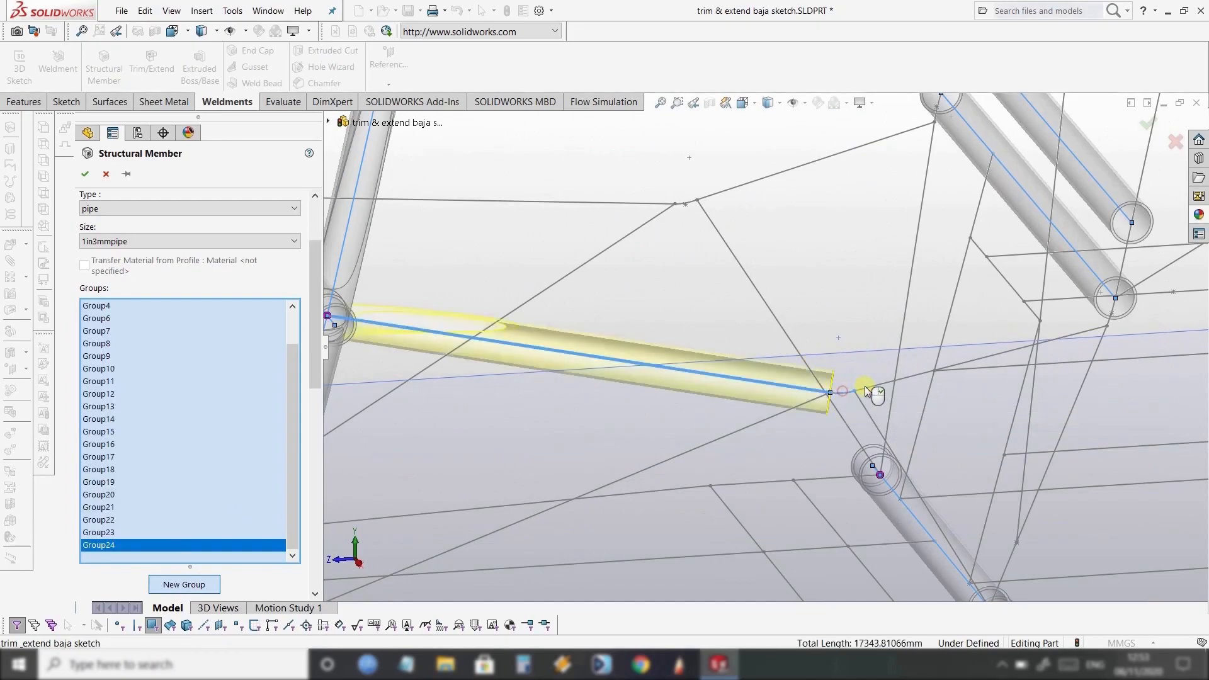
pyautogui.click(869, 385)
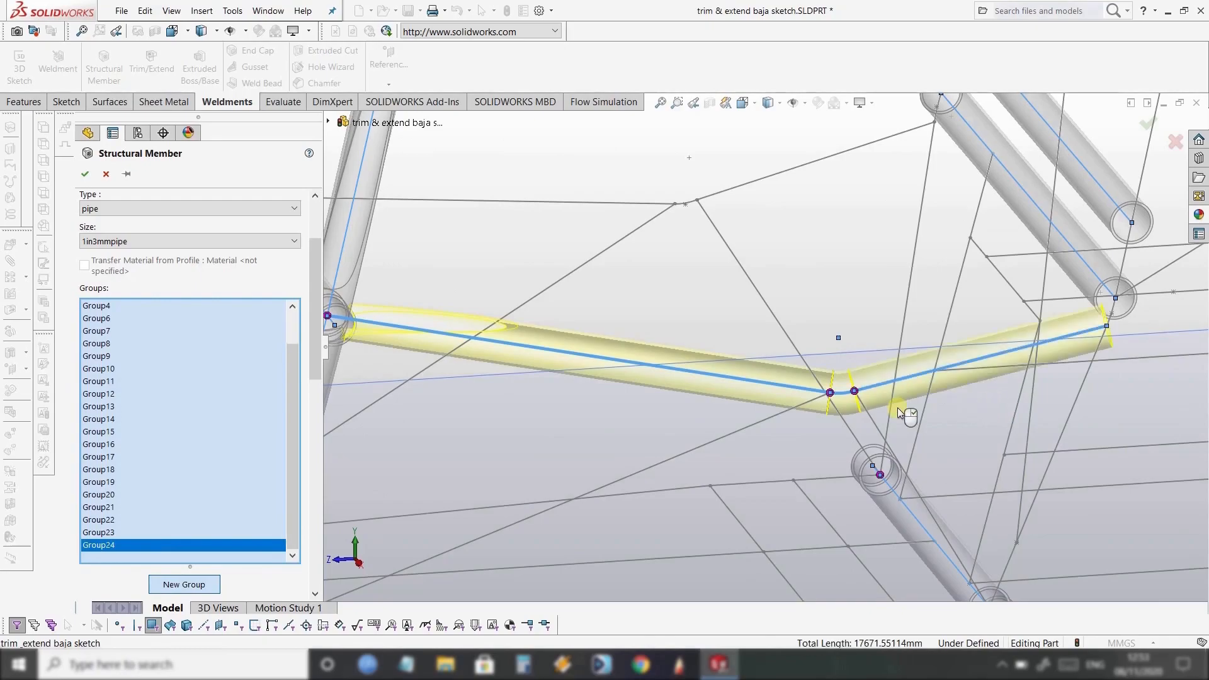
pyautogui.scroll(2, 898, 408)
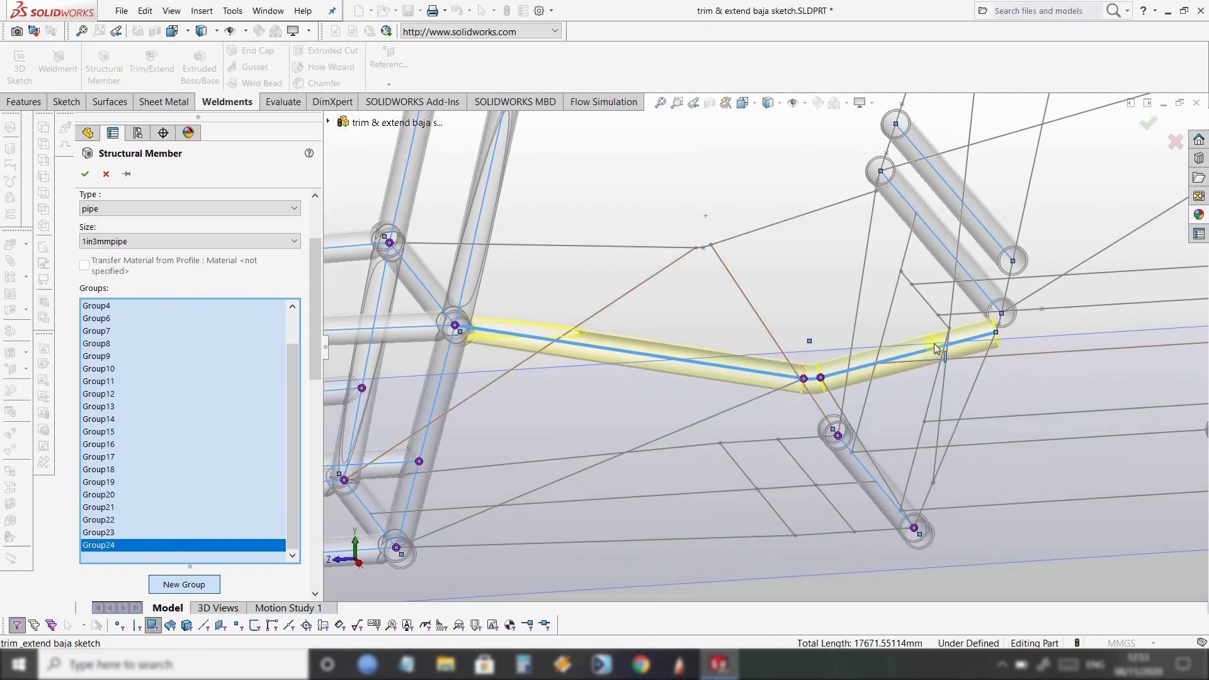
pyautogui.scroll(4, 733, 361)
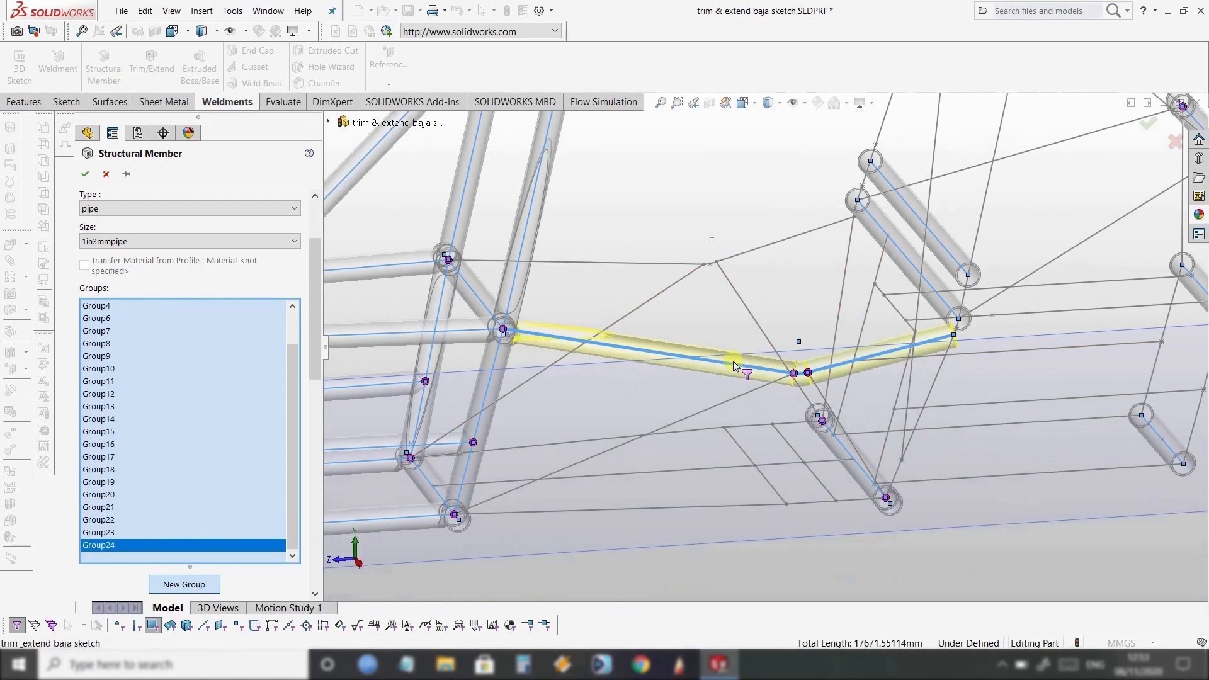
# Add a new group with the matching far-side bent side rail, made of the front line, the connecting arc and the rear line.
pyautogui.click(192, 586)
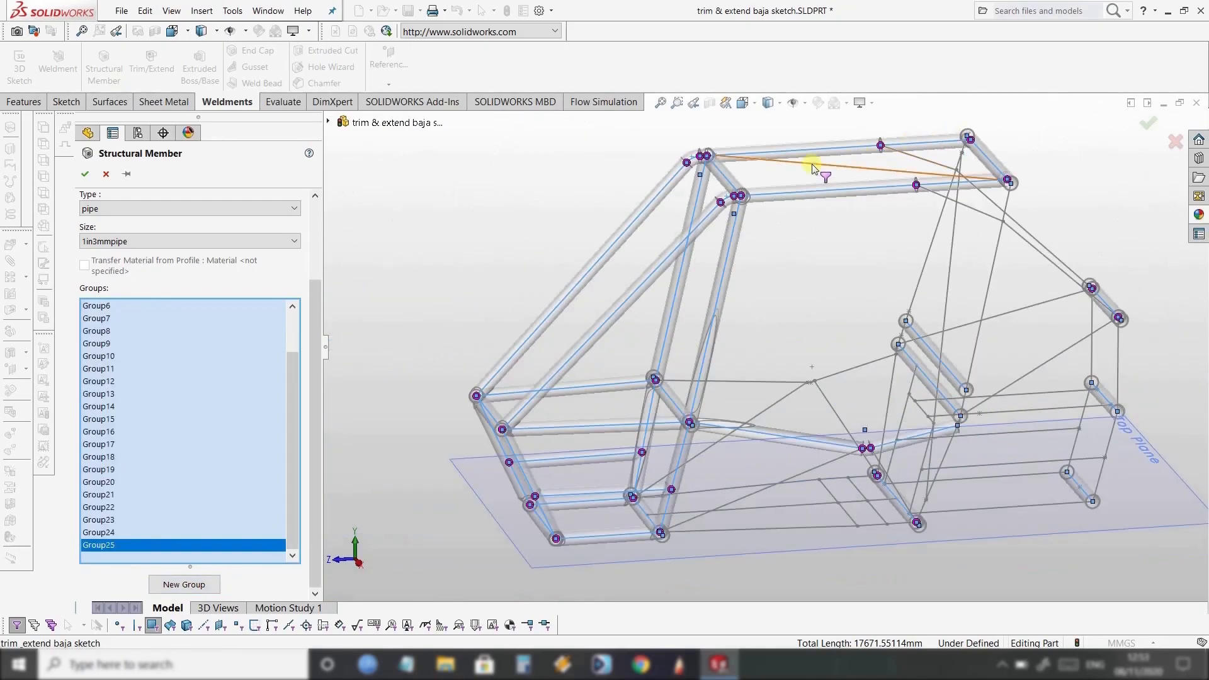
pyautogui.scroll(3, 731, 405)
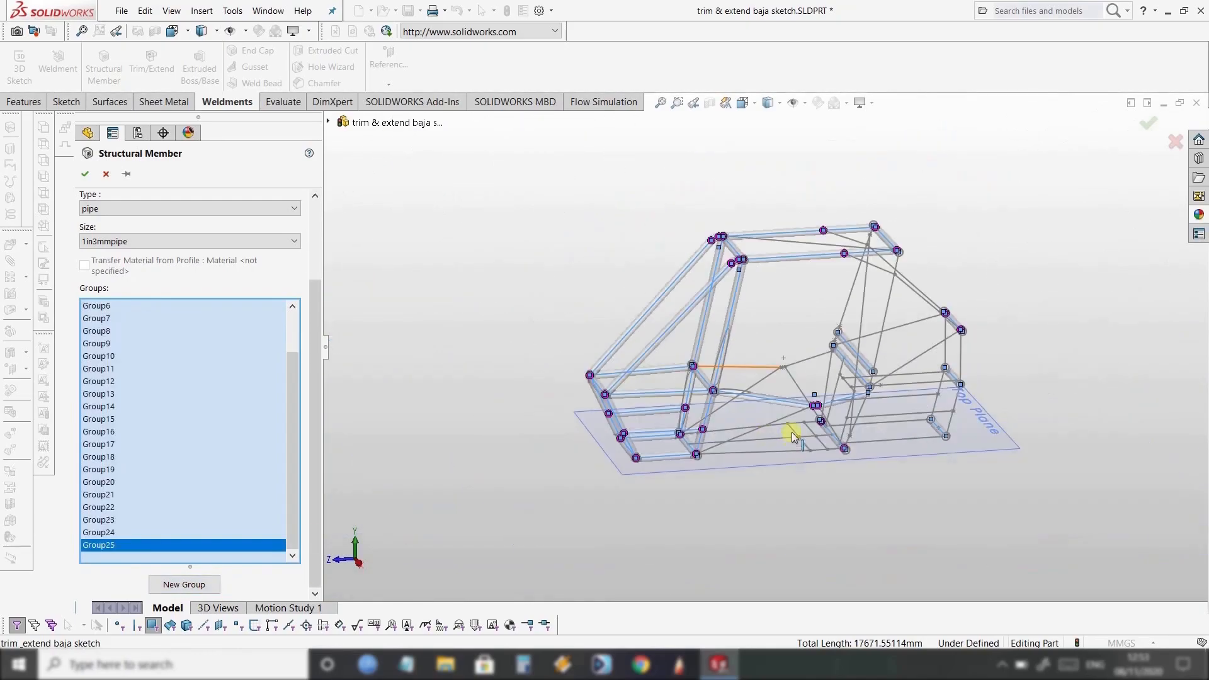
pyautogui.scroll(-4, 792, 432)
pyautogui.moveTo(746, 342); pyautogui.dragTo(944, 378, button='middle')
pyautogui.scroll(-4, 757, 396)
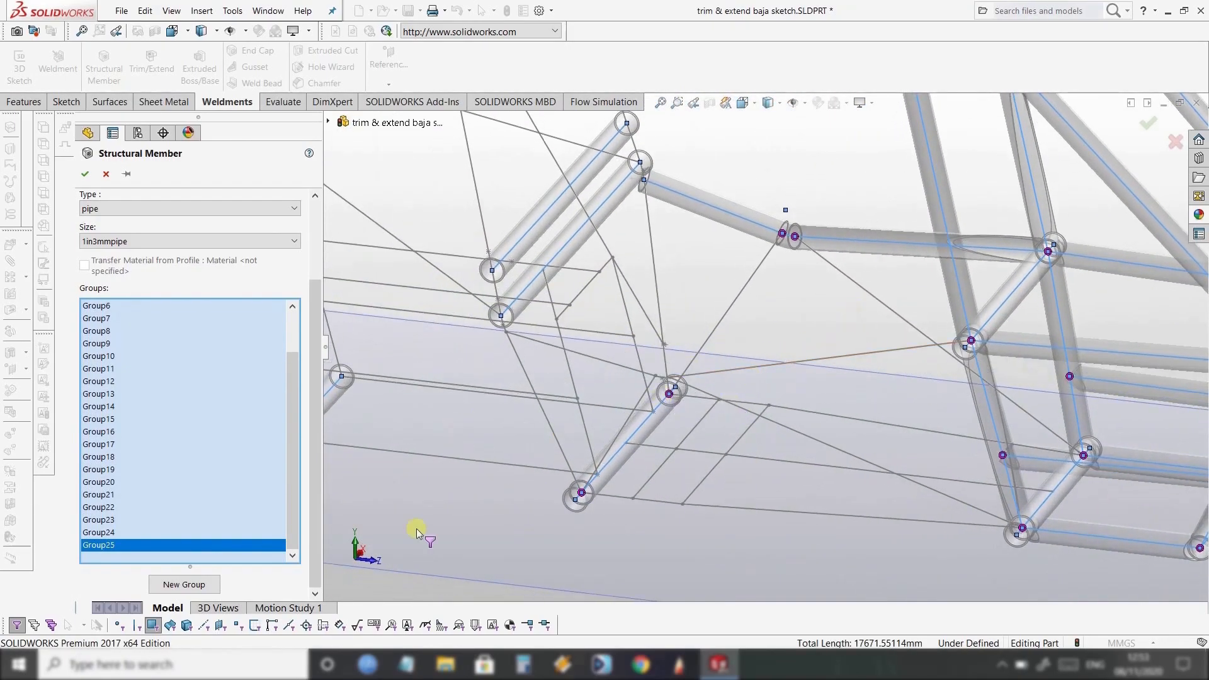
pyautogui.click(883, 349)
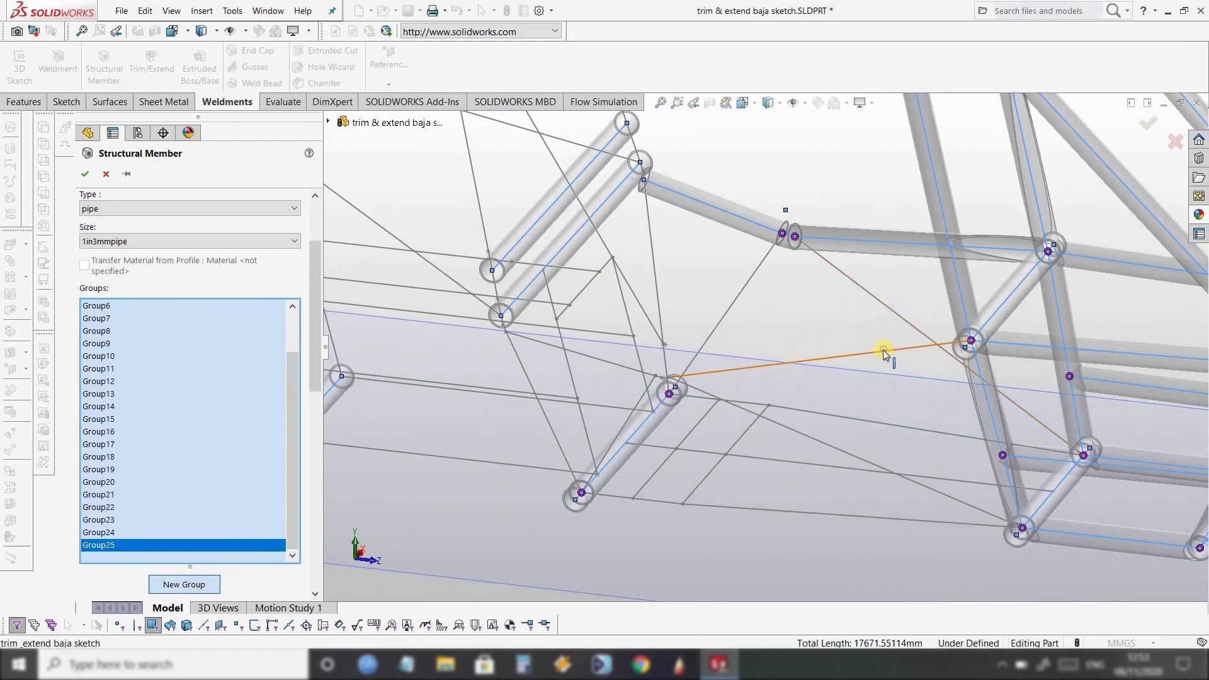
pyautogui.click(688, 383)
pyautogui.scroll(-5, 685, 377)
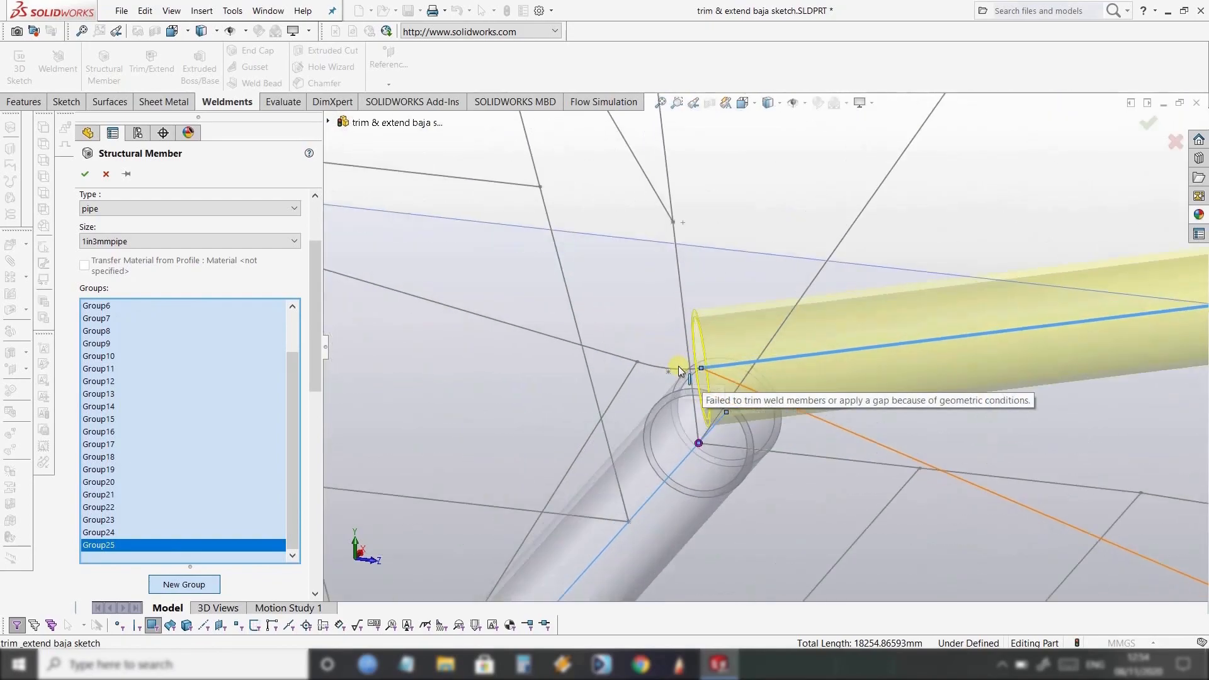
pyautogui.click(685, 371)
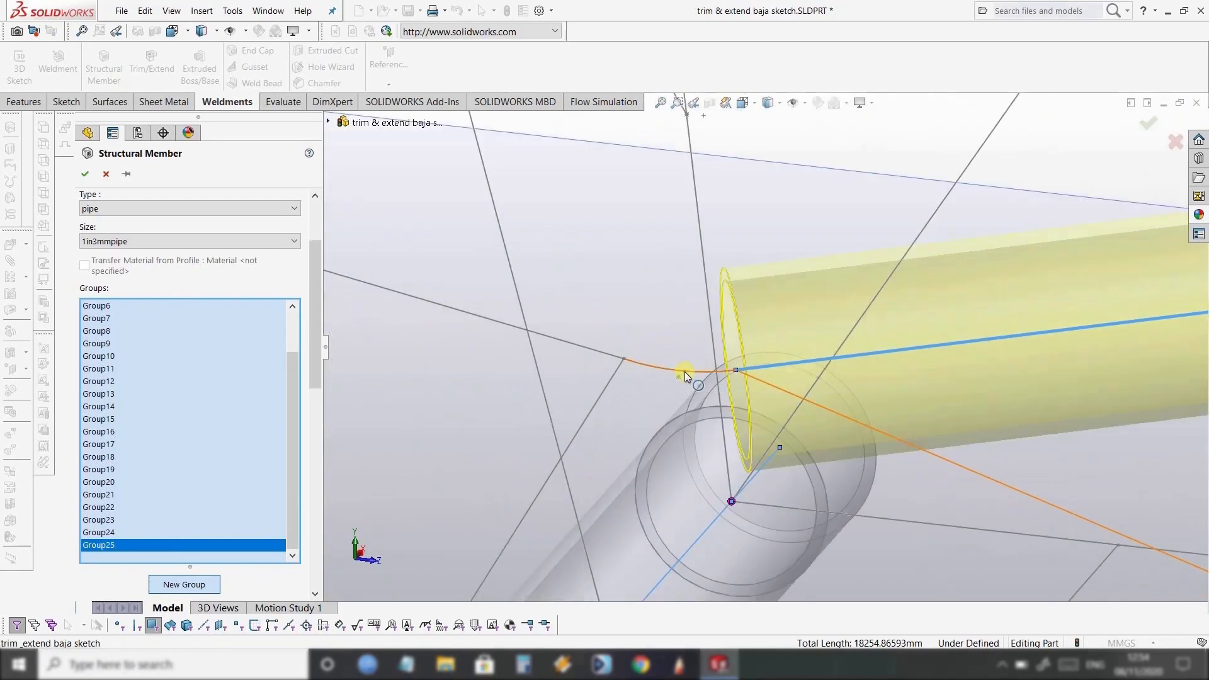
pyautogui.click(592, 353)
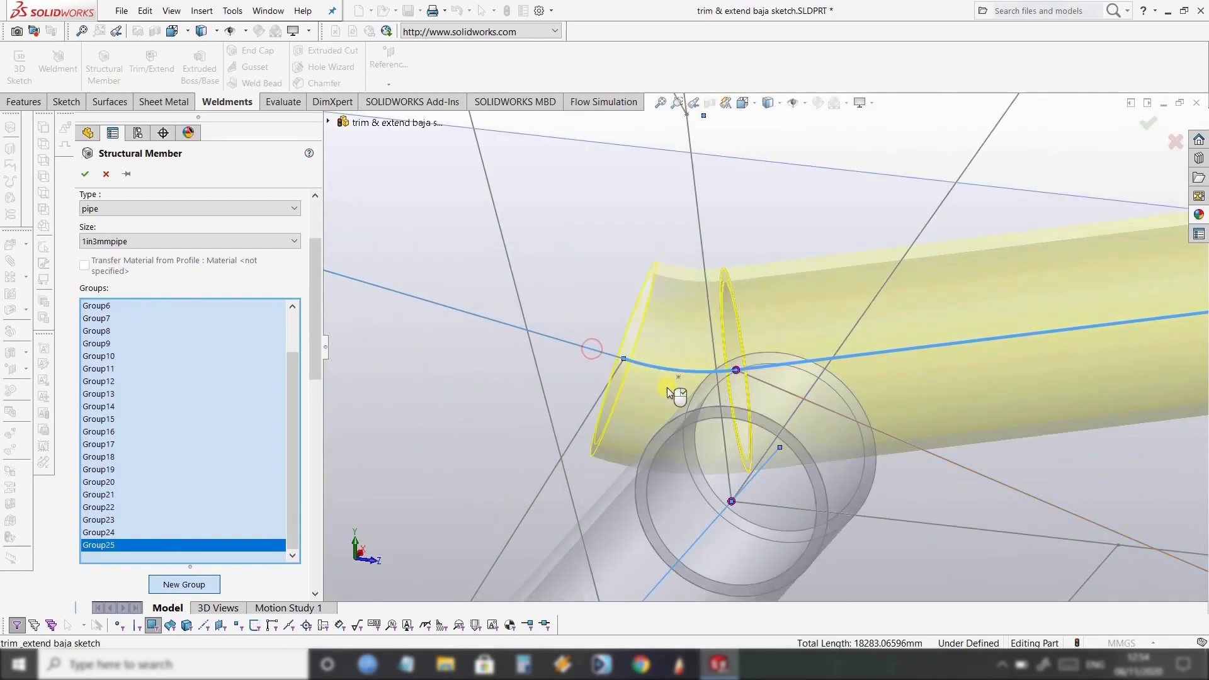
pyautogui.click(641, 441)
pyautogui.scroll(4, 642, 441)
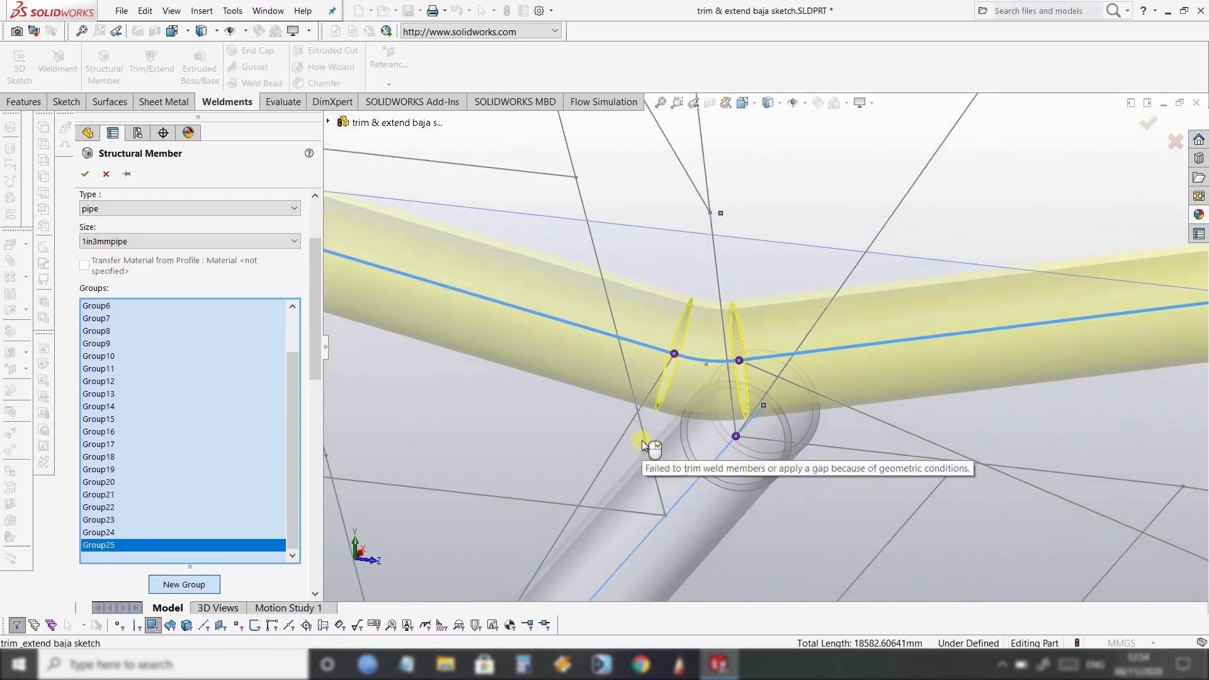
pyautogui.scroll(3, 664, 420)
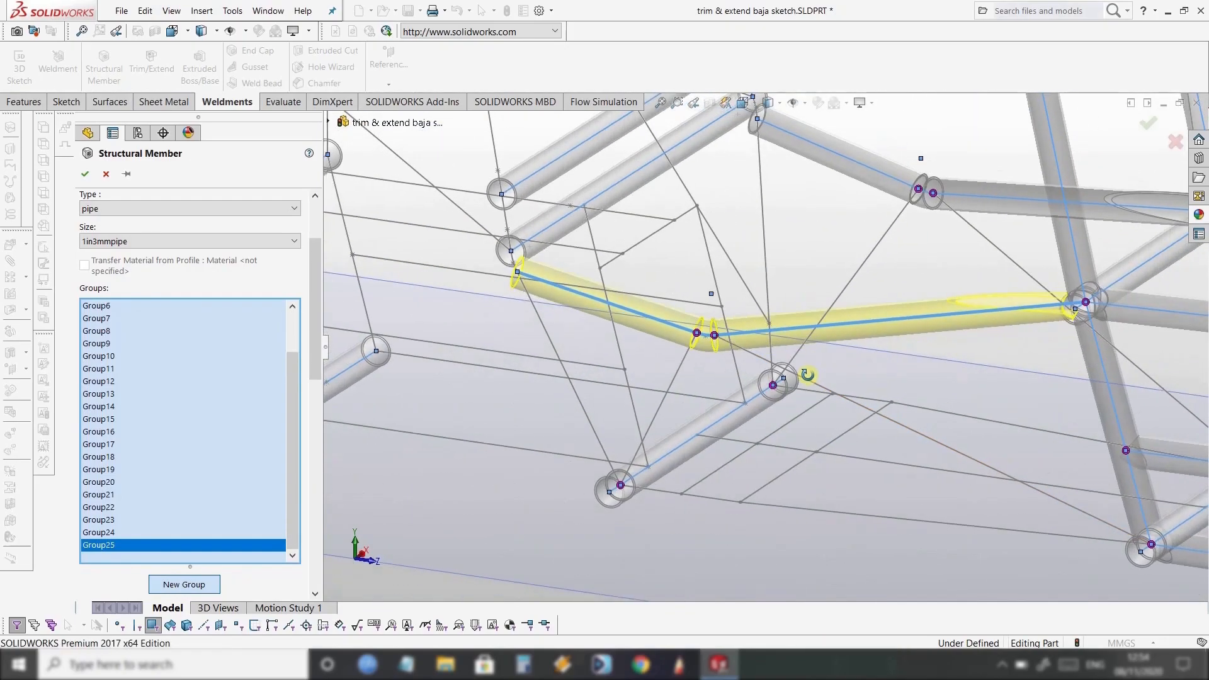
# Add a new group with the far-side diagonal brace, from the side rail's bend to the floor crossbar beneath the front uprights.
pyautogui.click(205, 586)
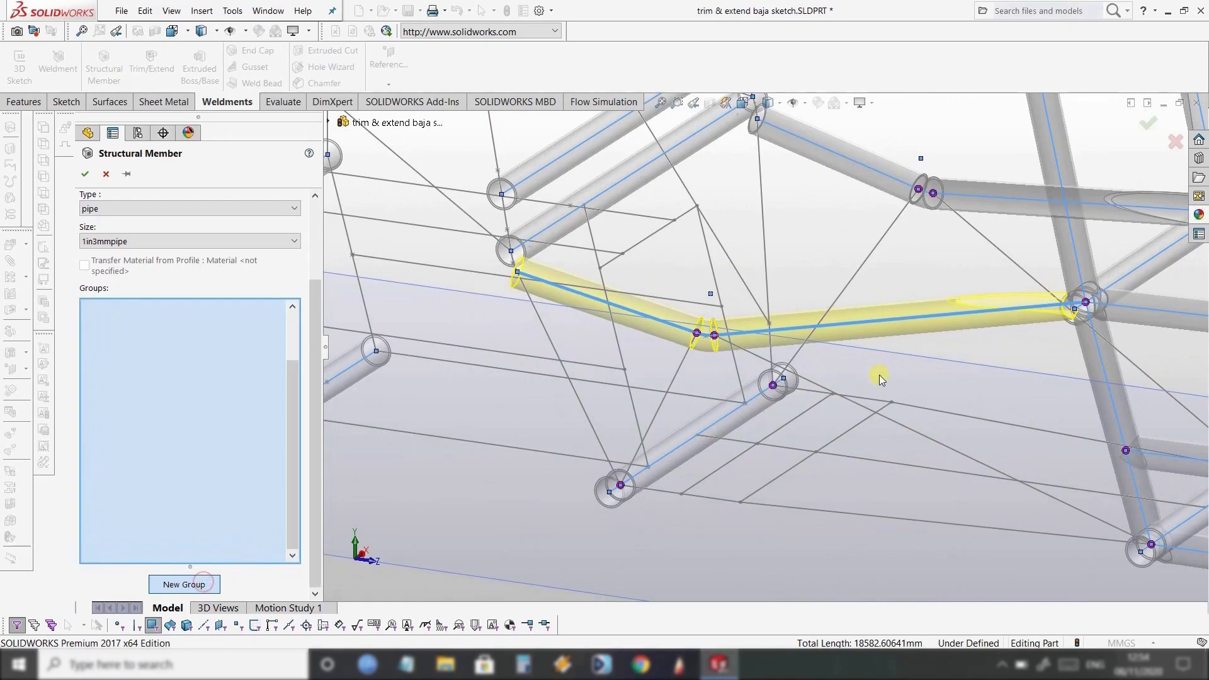
pyautogui.moveTo(891, 400)
pyautogui.mouseDown(button='middle')
pyautogui.moveTo(926, 427)
pyautogui.moveTo(919, 450)
pyautogui.moveTo(901, 408)
pyautogui.mouseUp(button='middle')
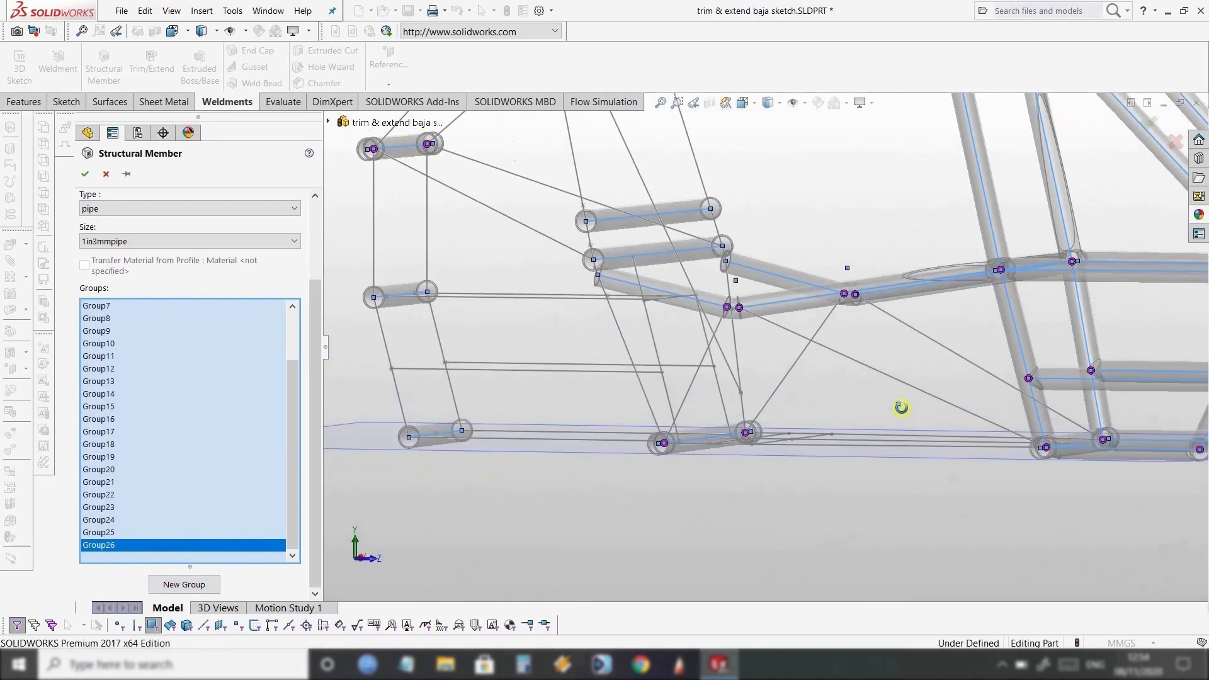
pyautogui.click(911, 386)
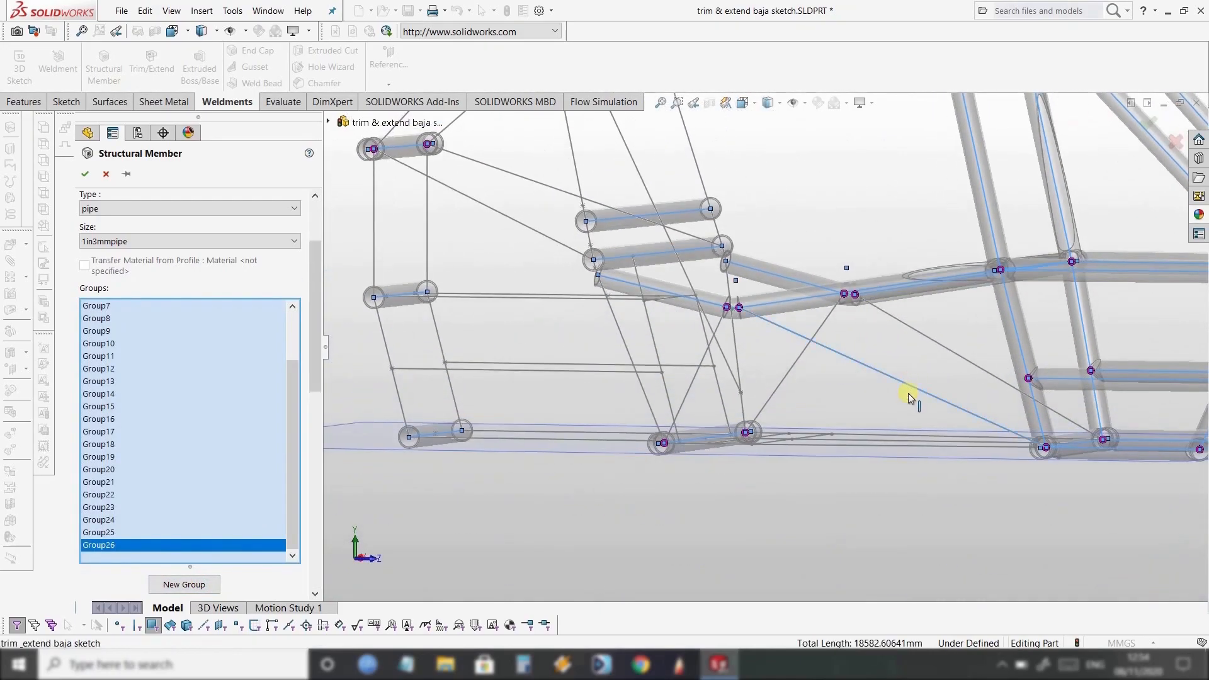
# Add separate groups for the opposite diagonal brace toward the front uprights and both shorter braces from the side rail bends to the other floor crossbar.
pyautogui.click(907, 399)
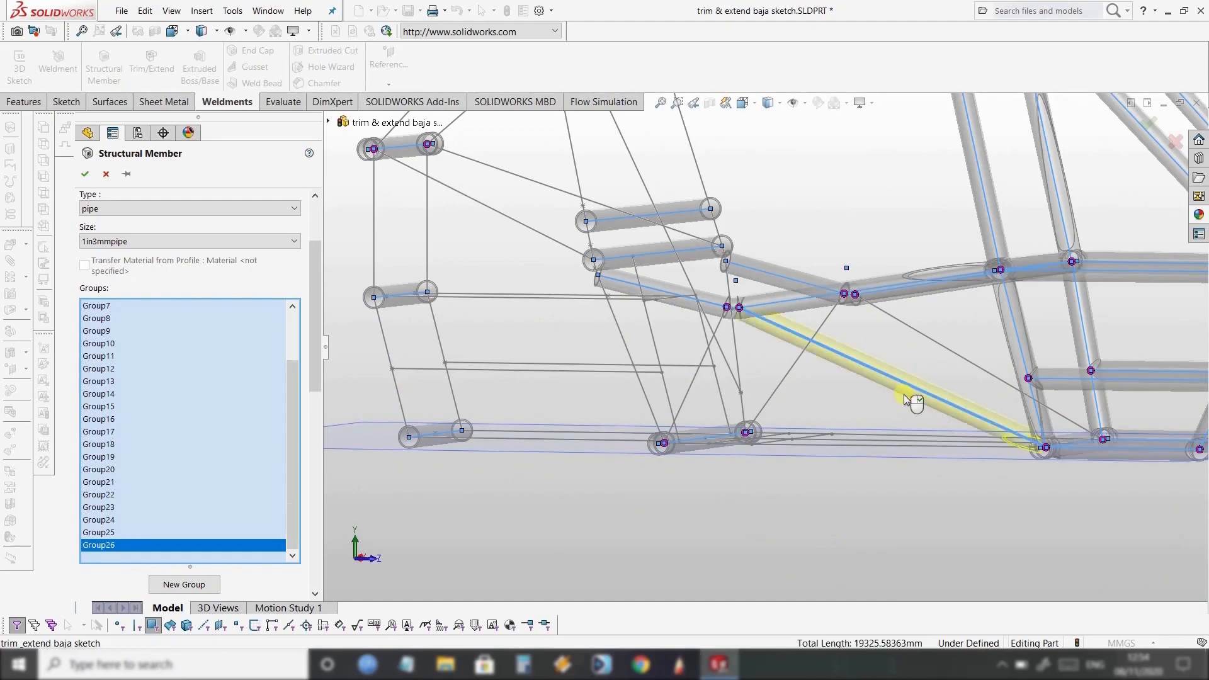
pyautogui.click(185, 585)
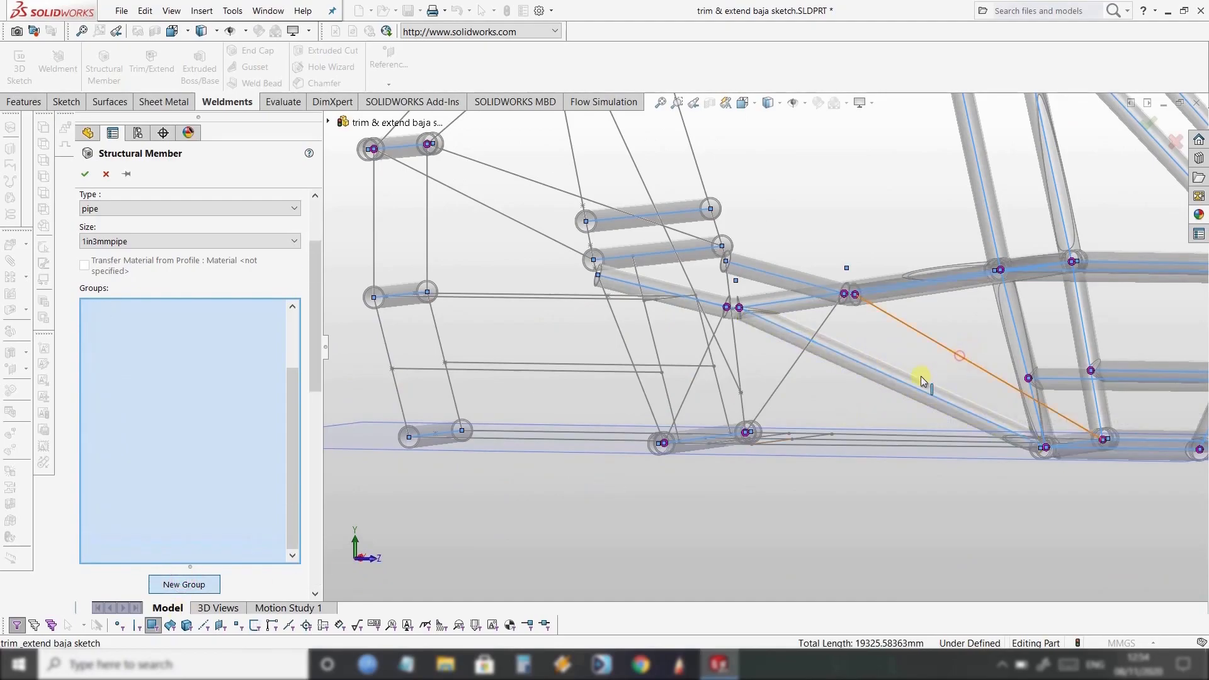
pyautogui.click(181, 585)
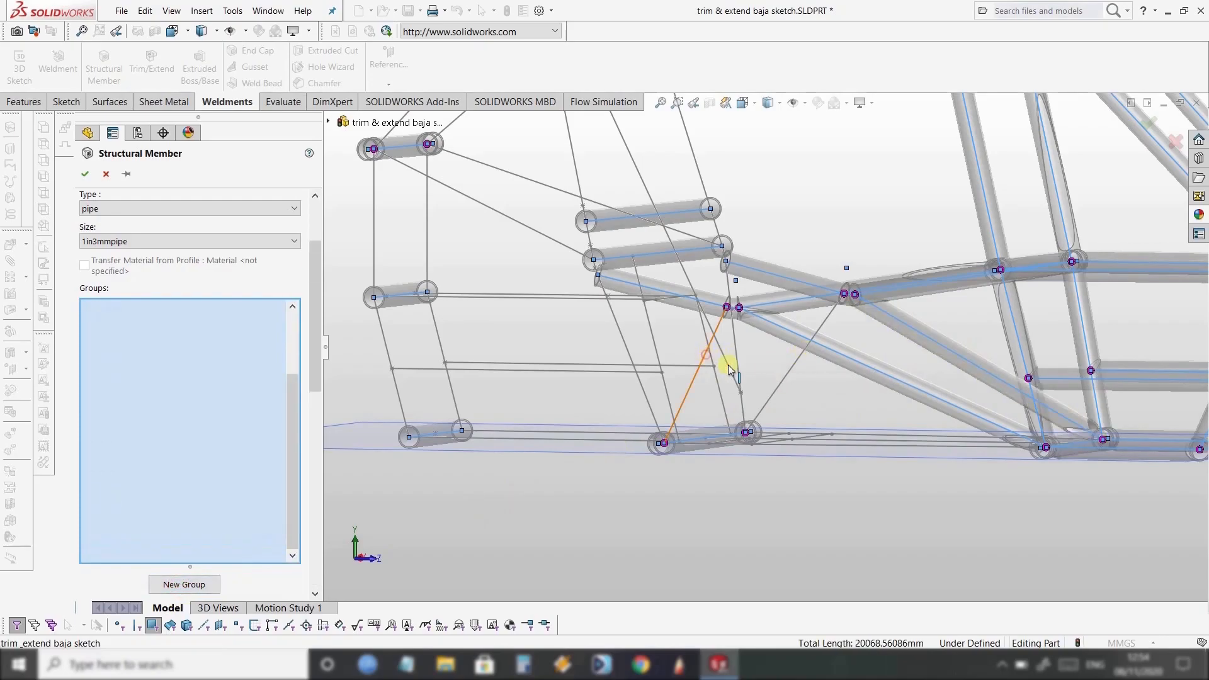
pyautogui.click(180, 584)
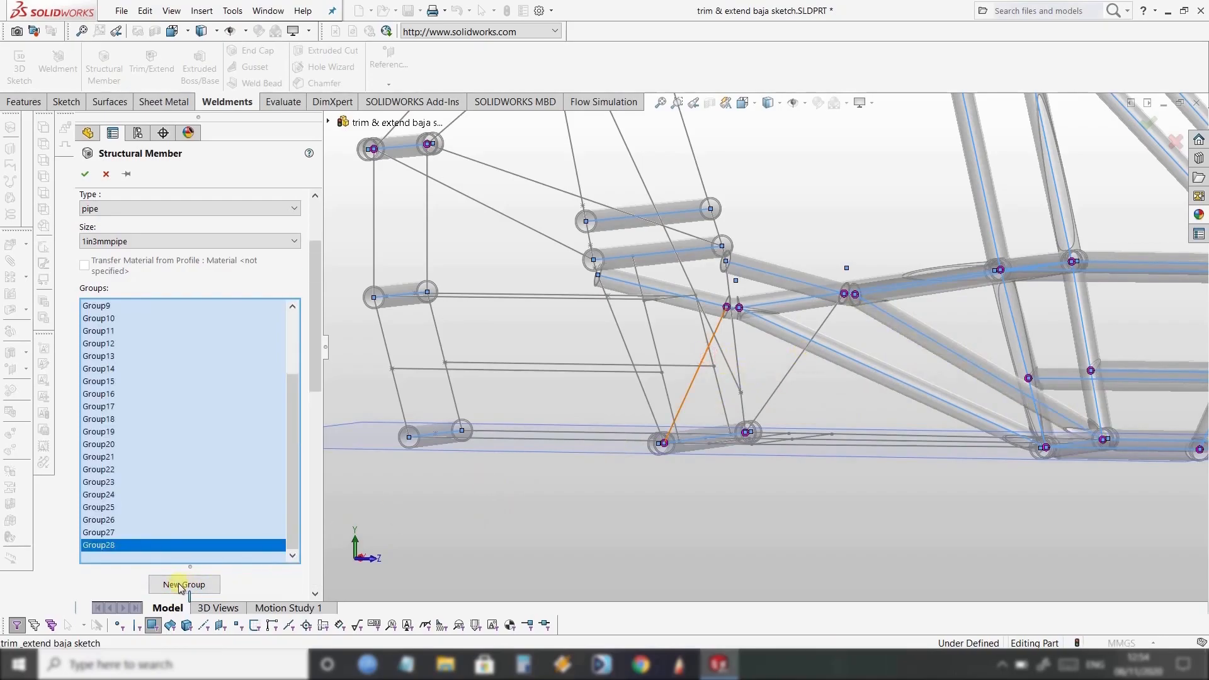
pyautogui.click(779, 385)
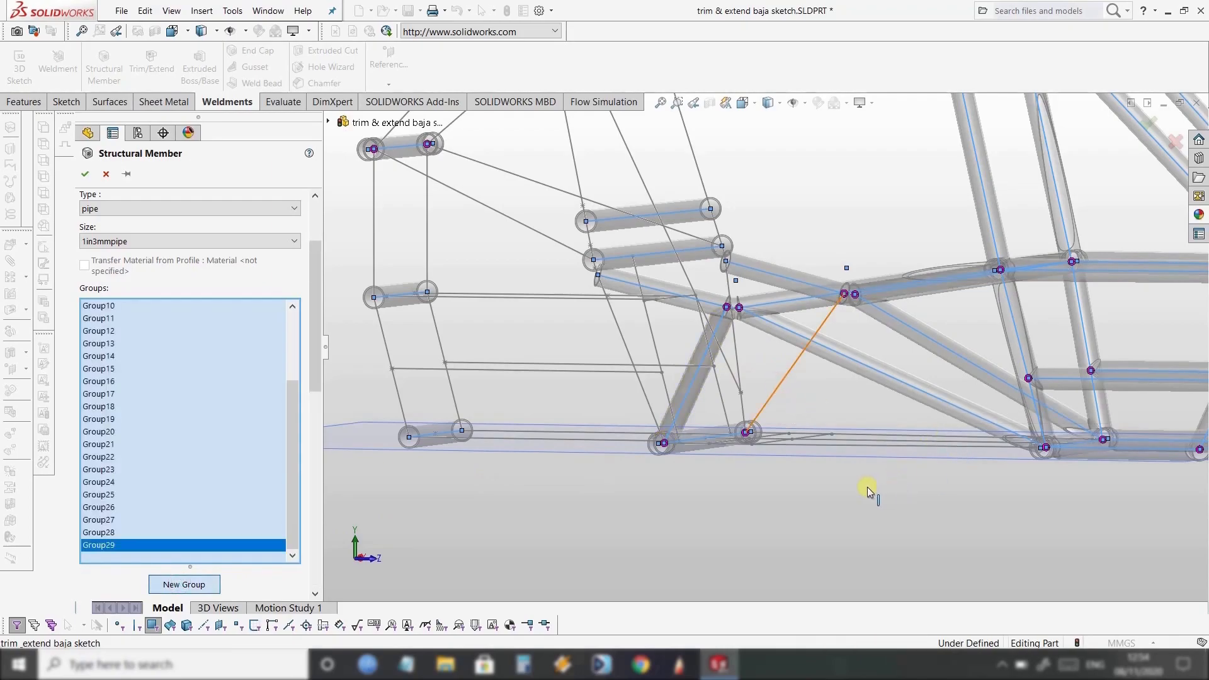
# Add a new group with both collinear halves of the floor cross tube second from the shorter braces' floor crossbar.
pyautogui.moveTo(960, 503)
pyautogui.mouseDown(button='middle')
pyautogui.moveTo(940, 470)
pyautogui.moveTo(897, 575)
pyautogui.moveTo(953, 534)
pyautogui.mouseUp(button='middle')
pyautogui.scroll(-1, 931, 480)
pyautogui.moveTo(934, 456)
pyautogui.mouseDown(button='middle')
pyautogui.moveTo(915, 464)
pyautogui.moveTo(930, 412)
pyautogui.moveTo(867, 459)
pyautogui.moveTo(925, 434)
pyautogui.mouseUp(button='middle')
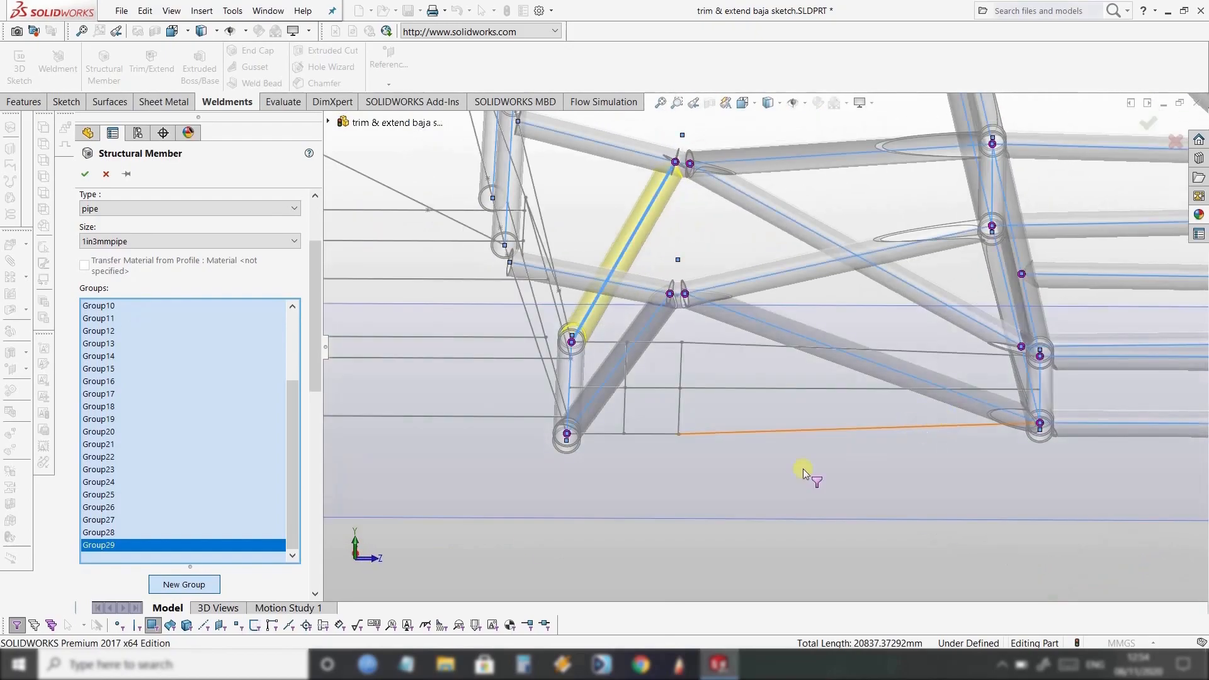
pyautogui.click(183, 584)
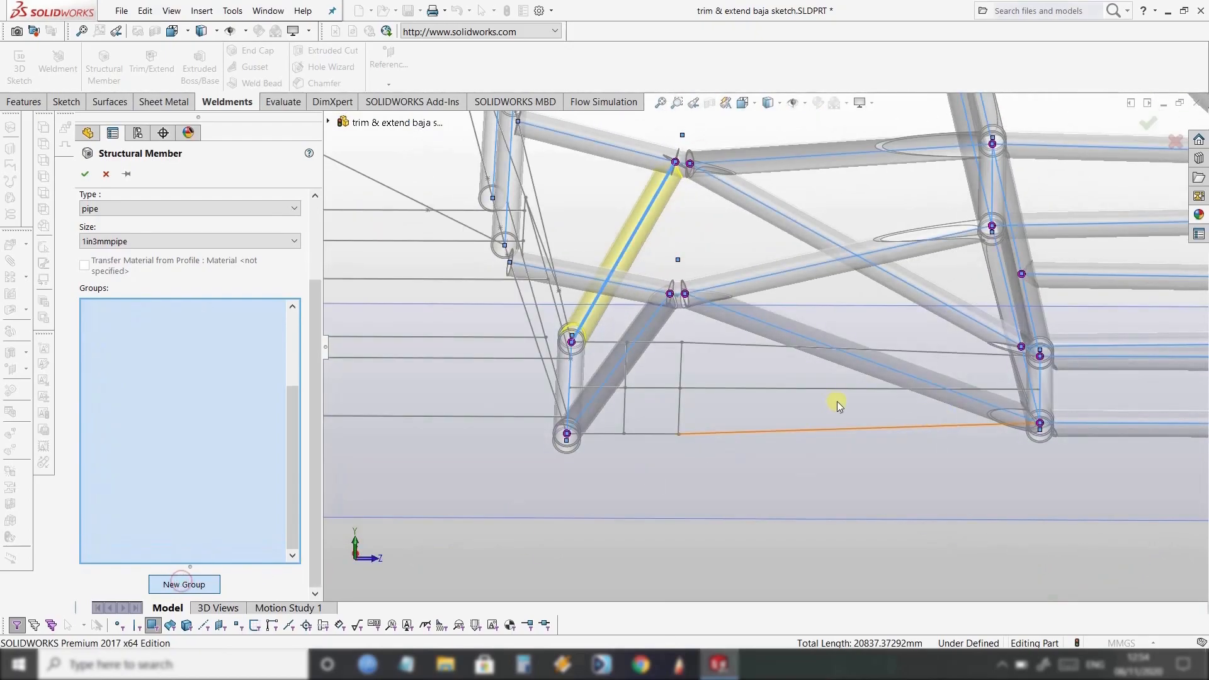
pyautogui.scroll(-3, 837, 402)
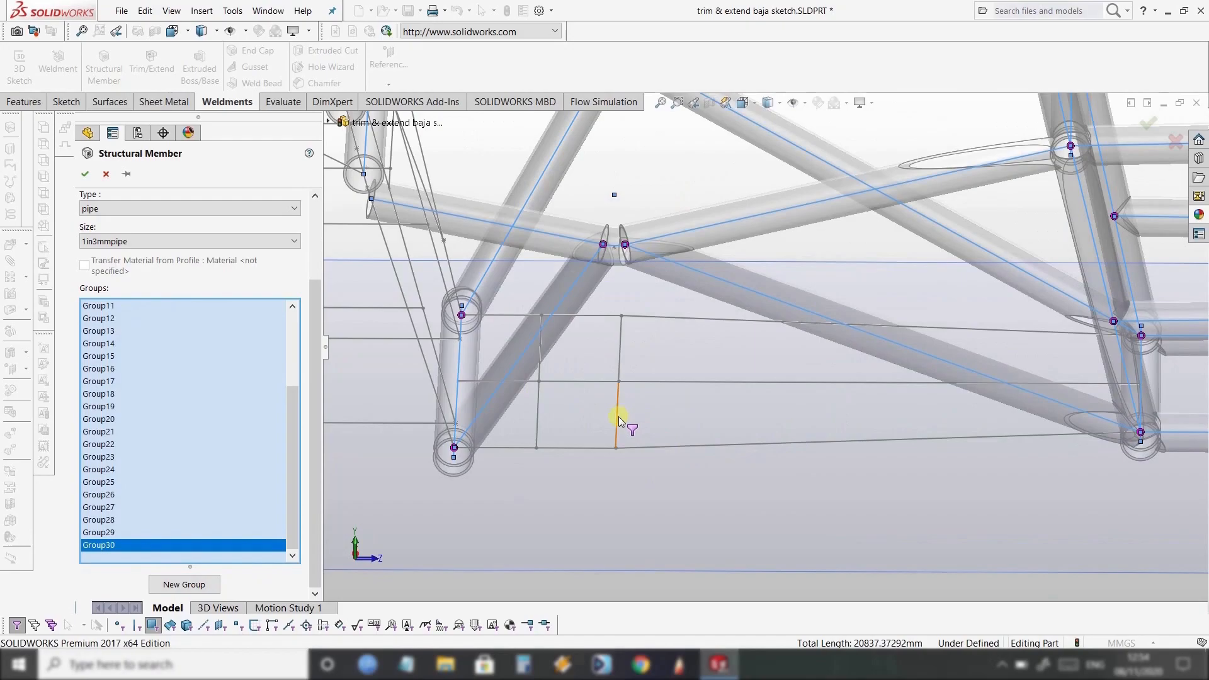
pyautogui.click(618, 418)
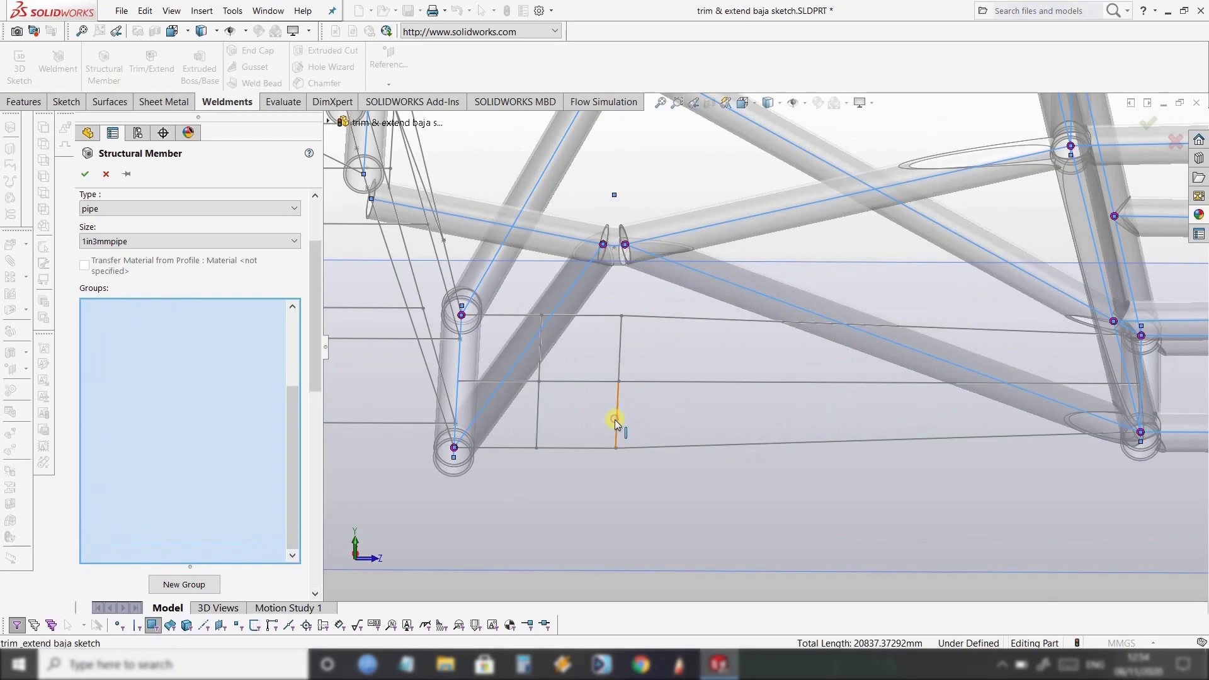
pyautogui.click(619, 359)
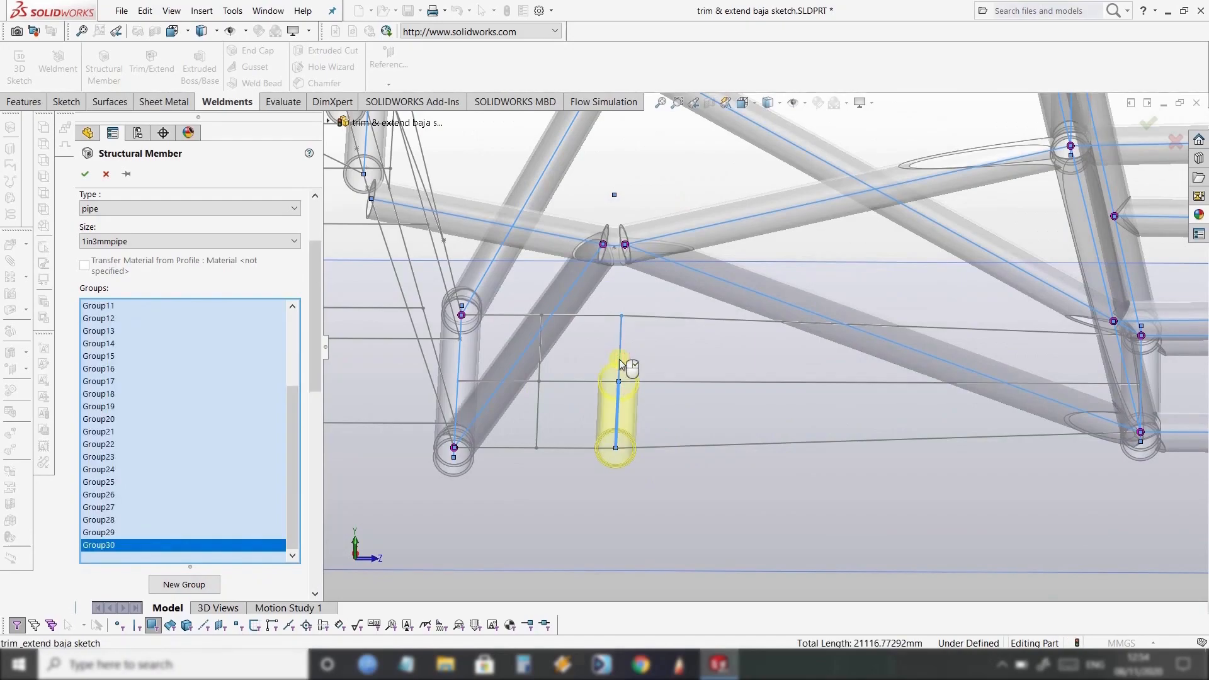
pyautogui.click(621, 360)
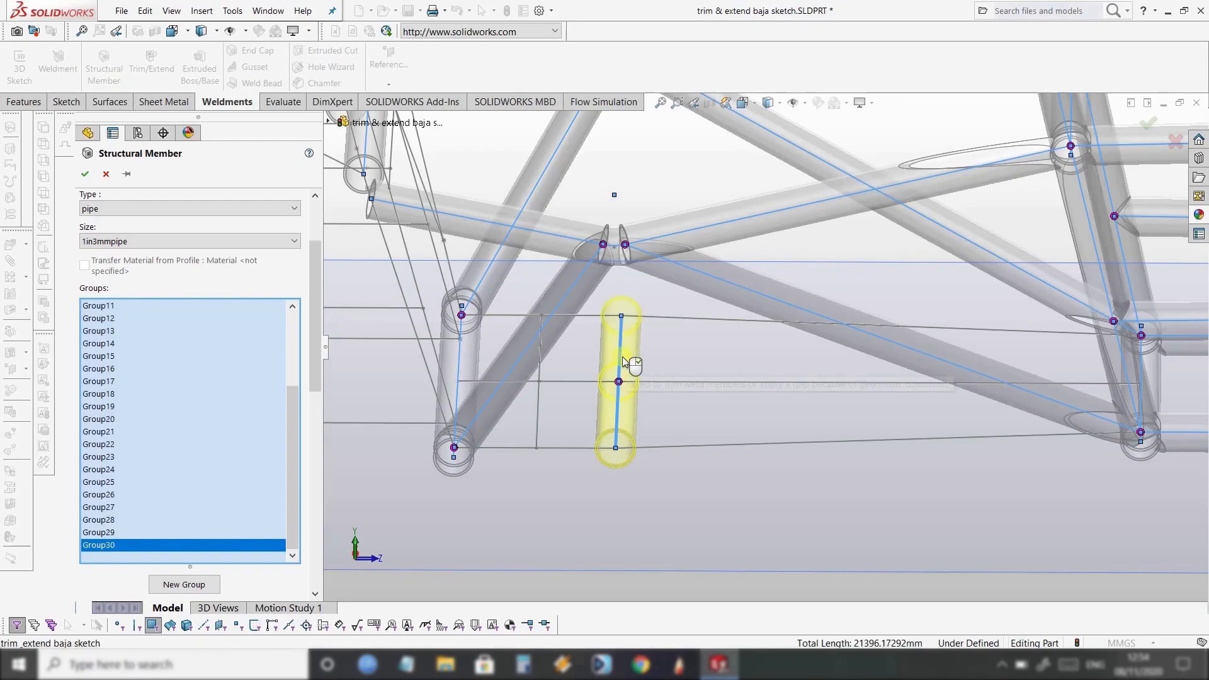
# Add two new groups, one for each half of the floor cross tube nearest the shorter braces' floor crossbar.
pyautogui.click(154, 580)
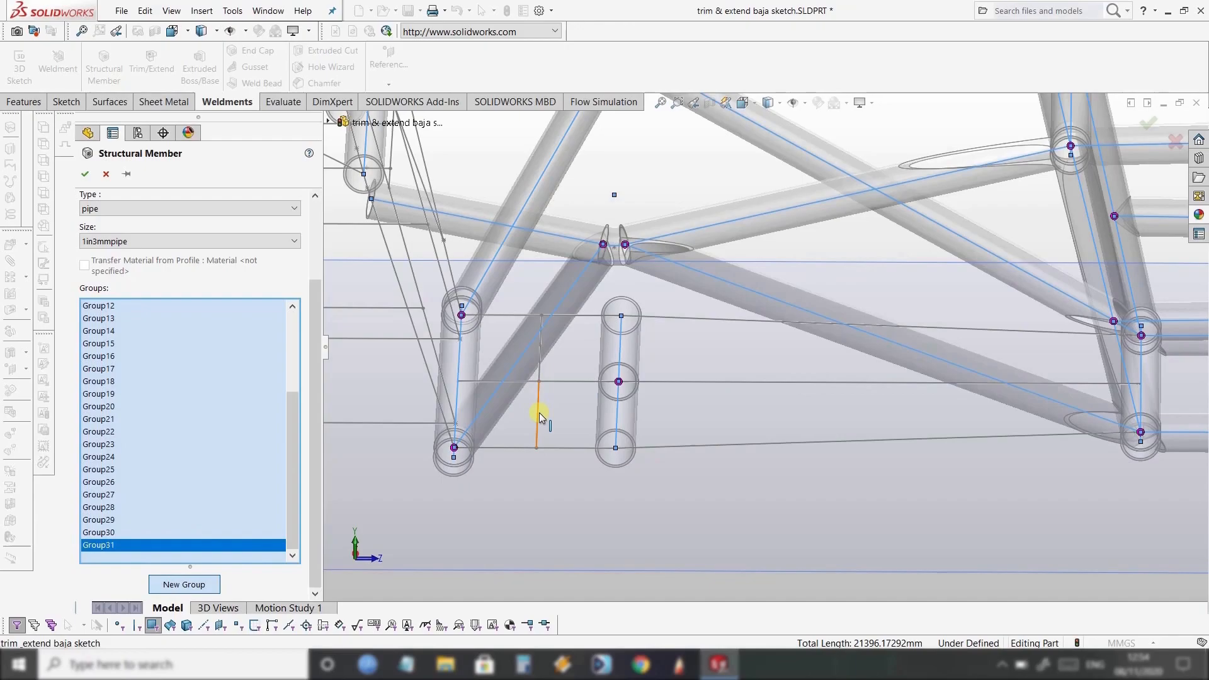
pyautogui.click(543, 366)
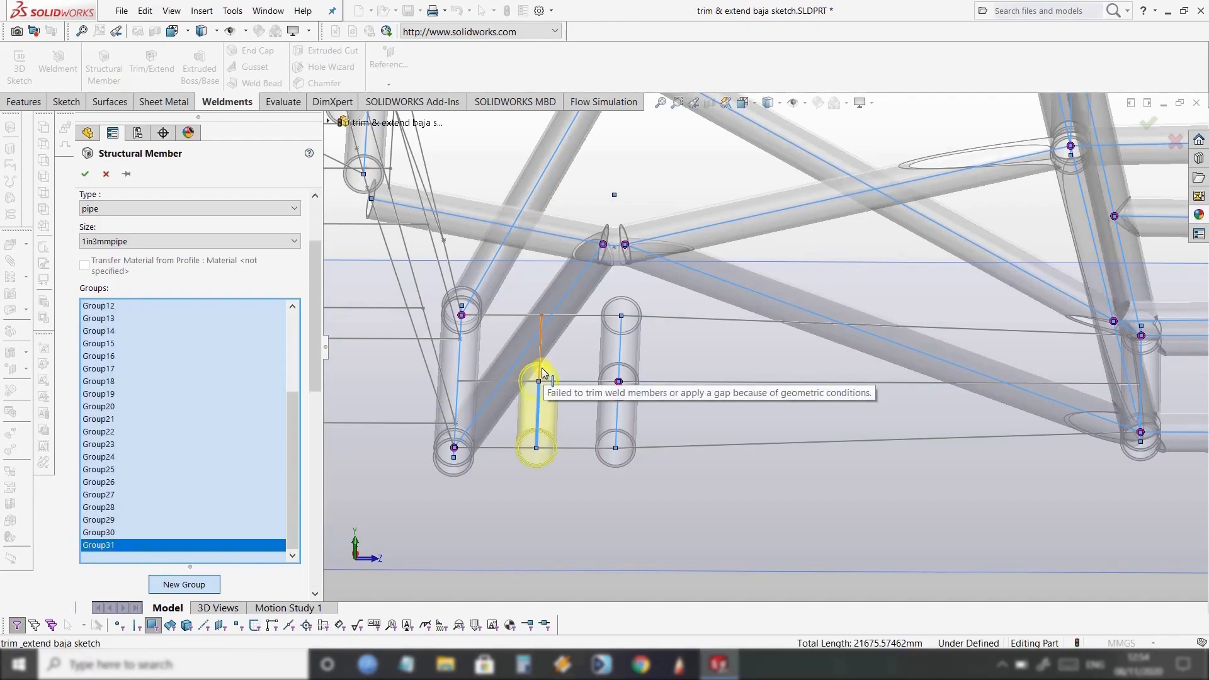
pyautogui.click(200, 585)
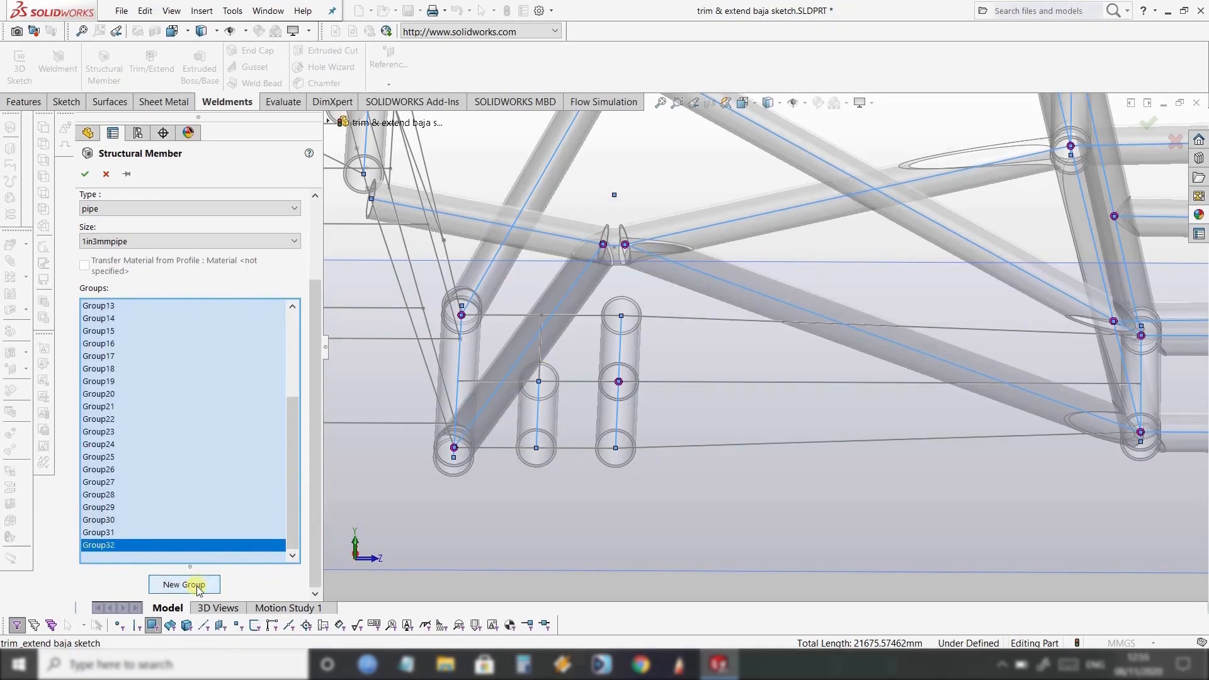
pyautogui.click(540, 352)
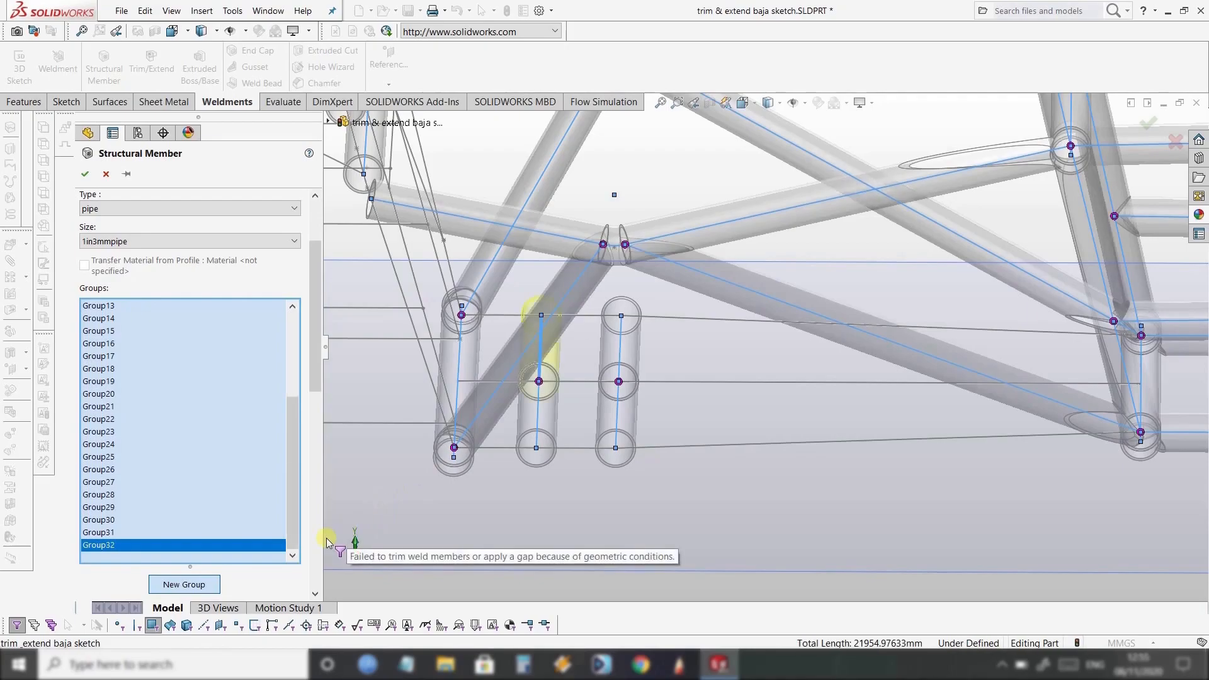
# Add separate groups for the two short side floor rails crossing the cross tubes and the full-length centre floor rail between them.
pyautogui.click(218, 585)
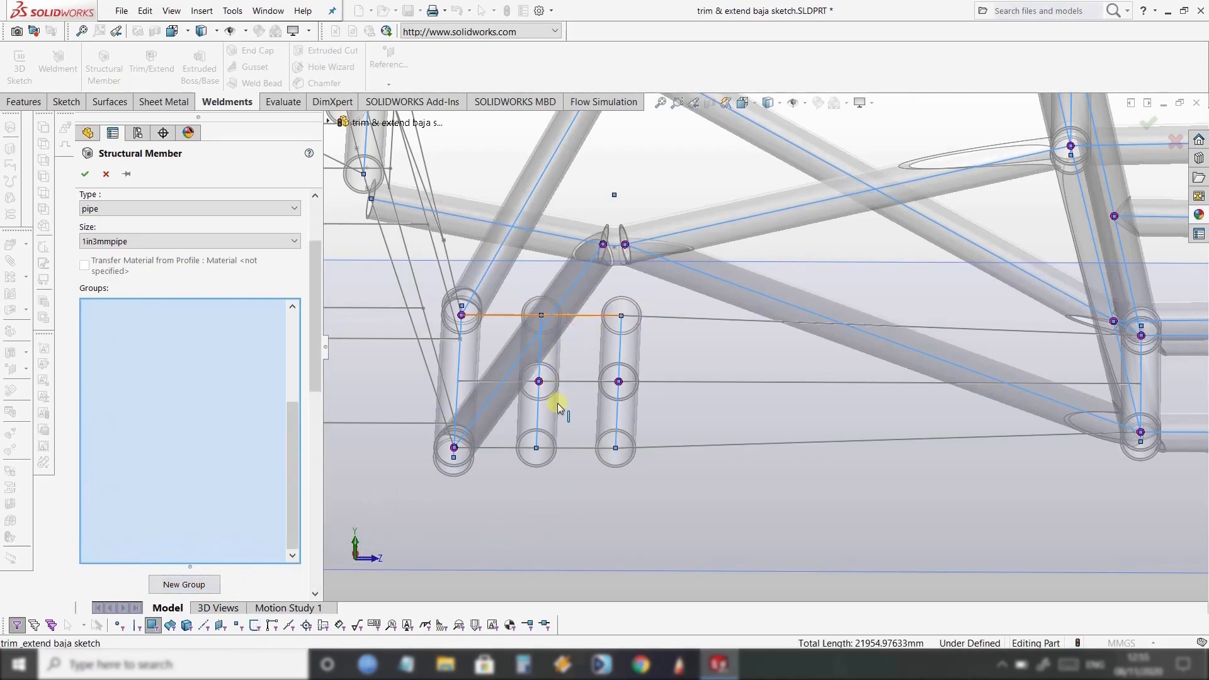
pyautogui.click(190, 584)
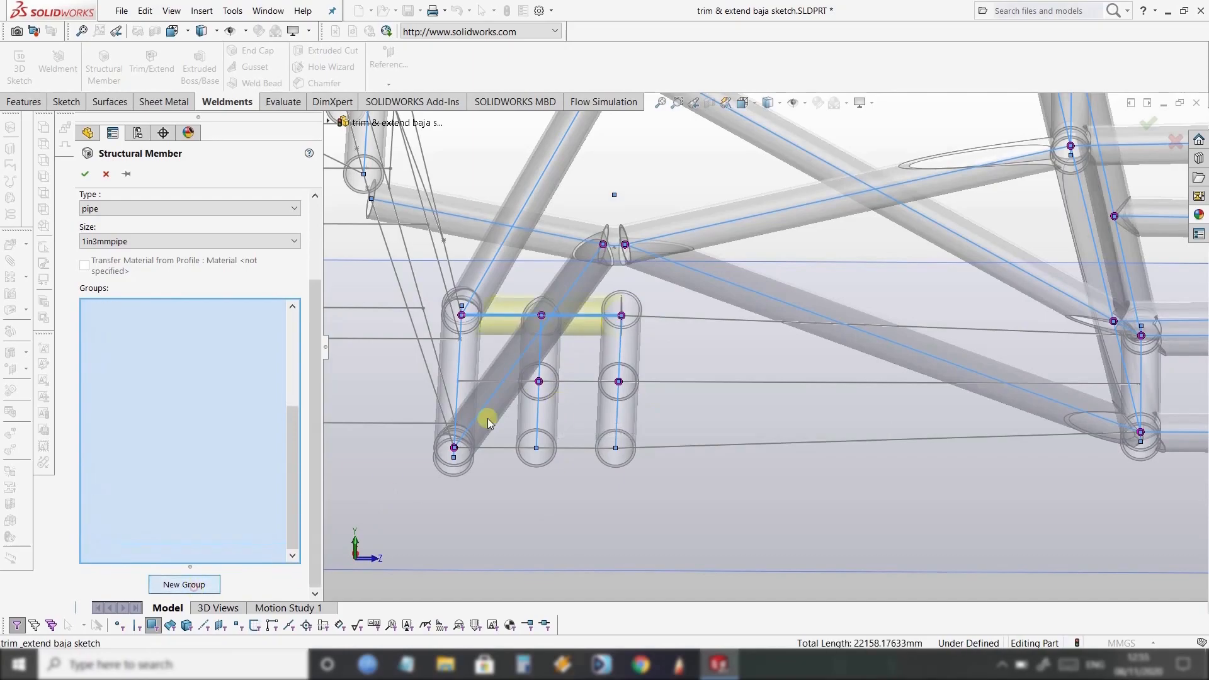
pyautogui.click(582, 383)
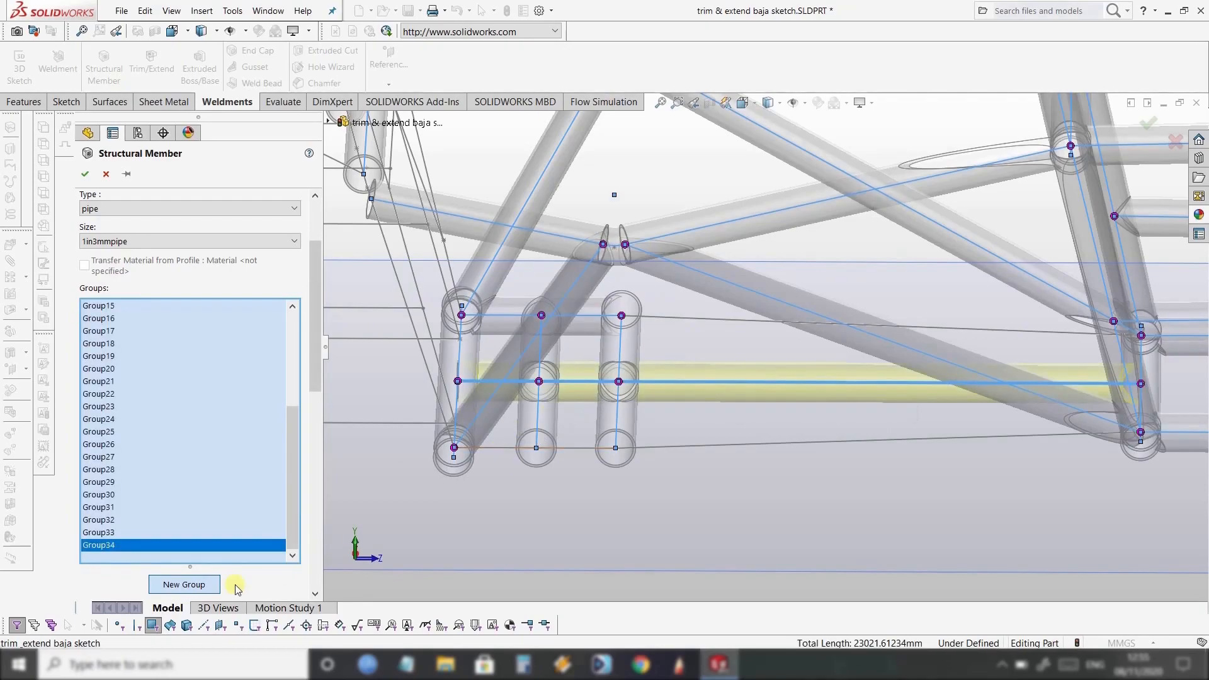
pyautogui.click(189, 585)
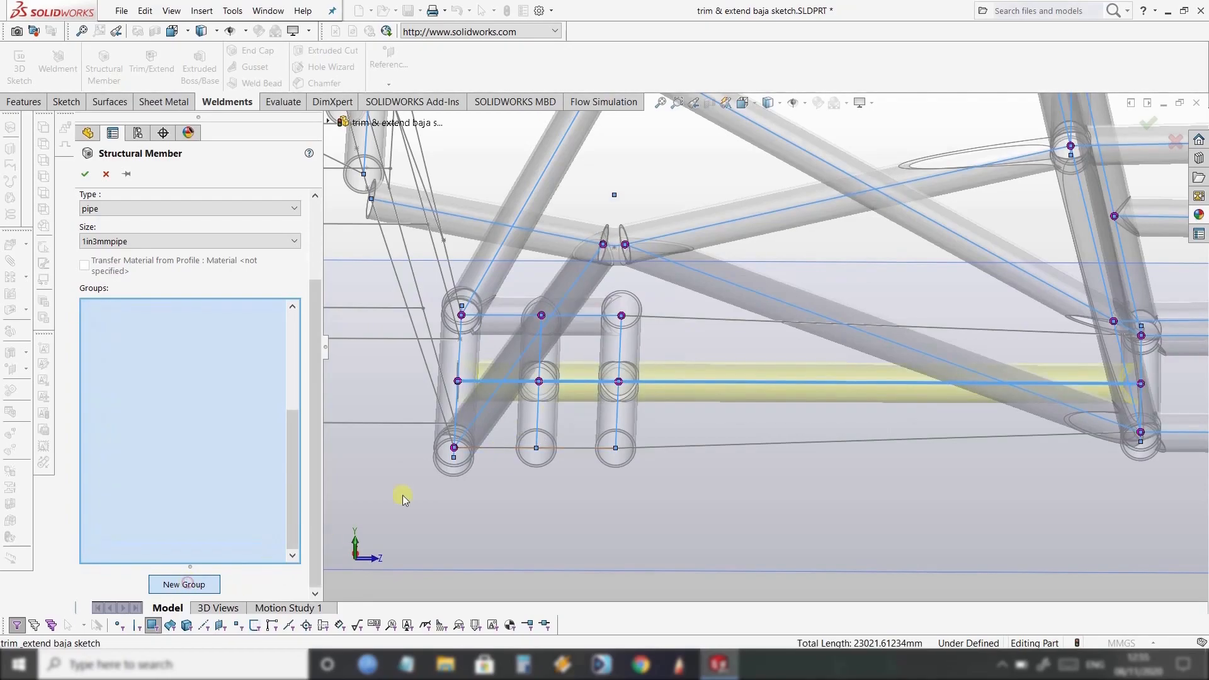
pyautogui.click(578, 448)
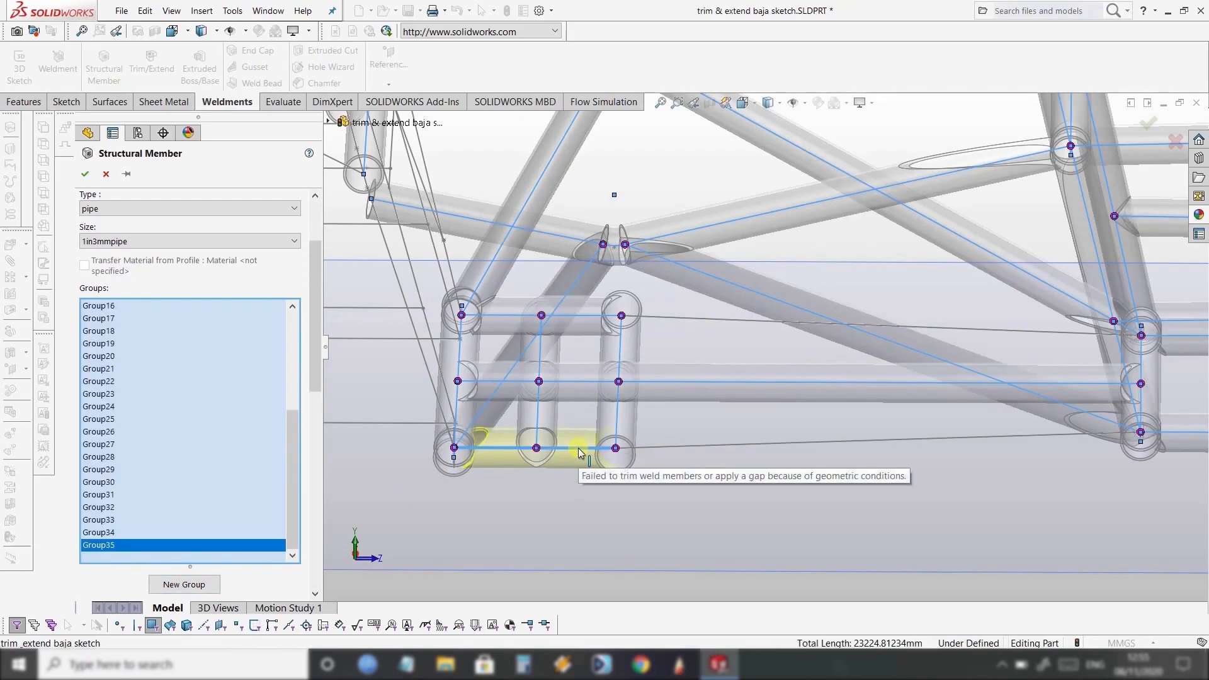
# Add separate groups for the two long outer floor rails, from the second cross tube's ends to the floor crossbar beneath the front uprights.
pyautogui.click(199, 585)
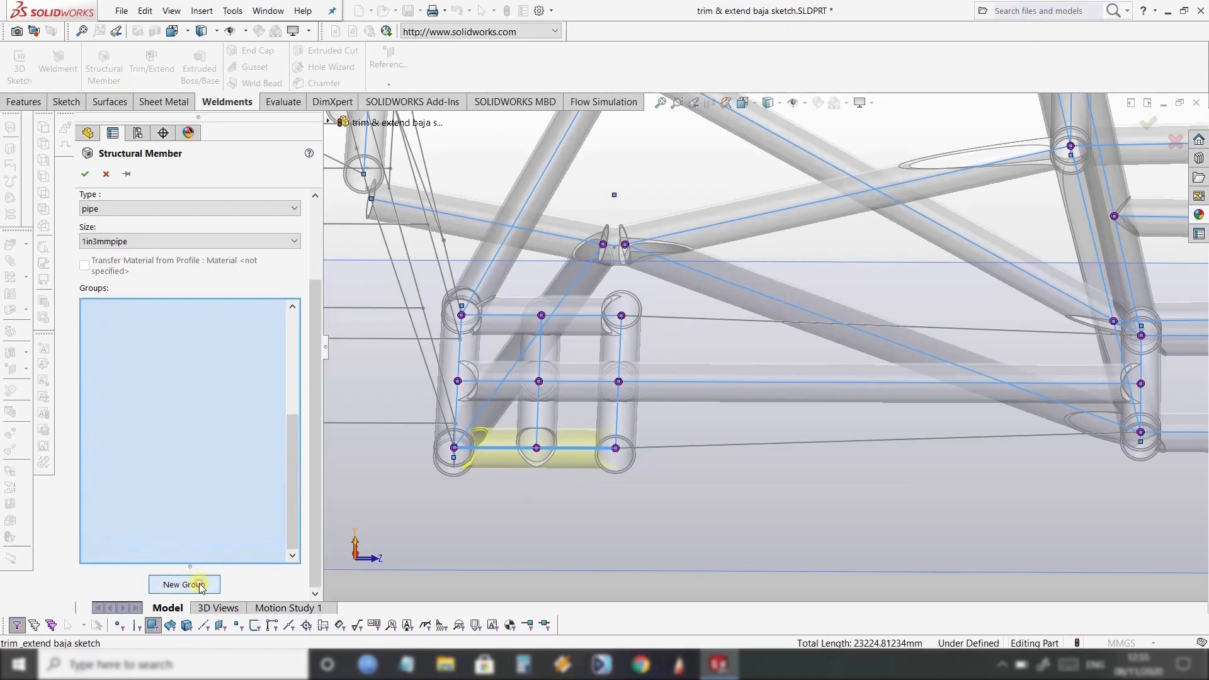
pyautogui.click(687, 449)
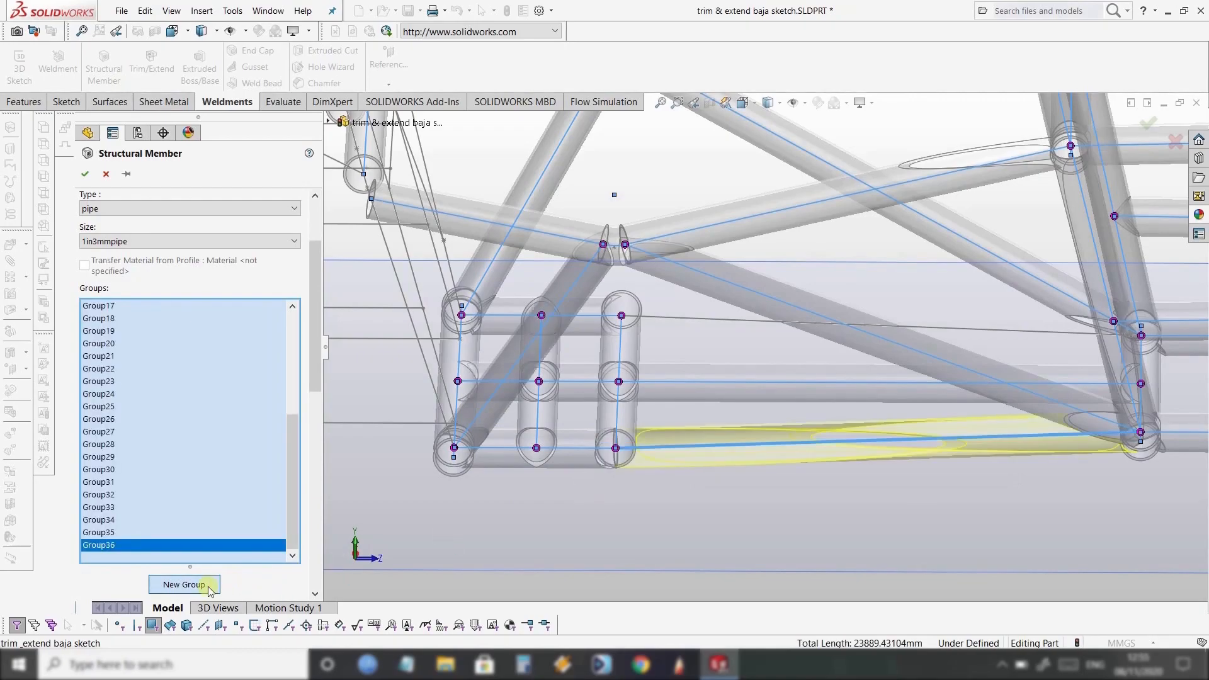
pyautogui.click(734, 323)
# Add separate groups for the two floor rails joining the detached lower end crossbar to the shorter braces' floor crossbar.
pyautogui.scroll(3, 819, 412)
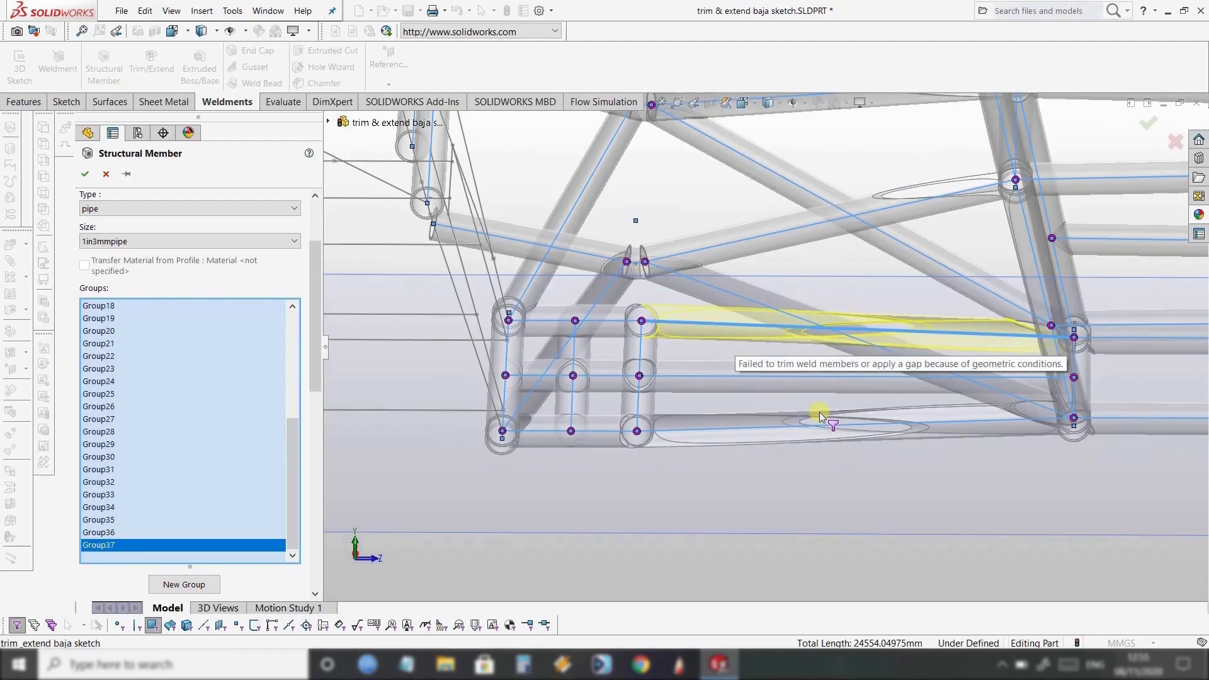
pyautogui.moveTo(847, 441); pyautogui.dragTo(958, 397, button='middle')
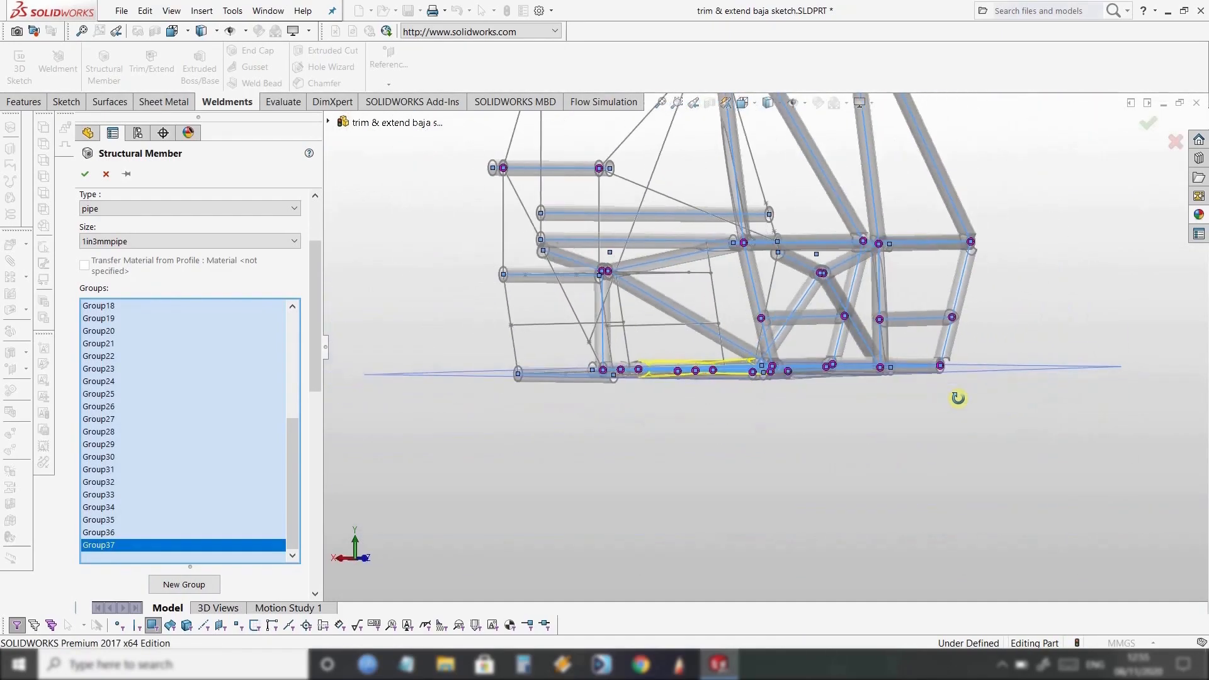
pyautogui.scroll(-3, 618, 386)
pyautogui.moveTo(618, 386); pyautogui.dragTo(624, 429, button='middle')
pyautogui.scroll(2, 667, 397)
pyautogui.scroll(-1, 541, 433)
pyautogui.moveTo(549, 432); pyautogui.dragTo(572, 410, button='middle')
pyautogui.scroll(-2, 572, 410)
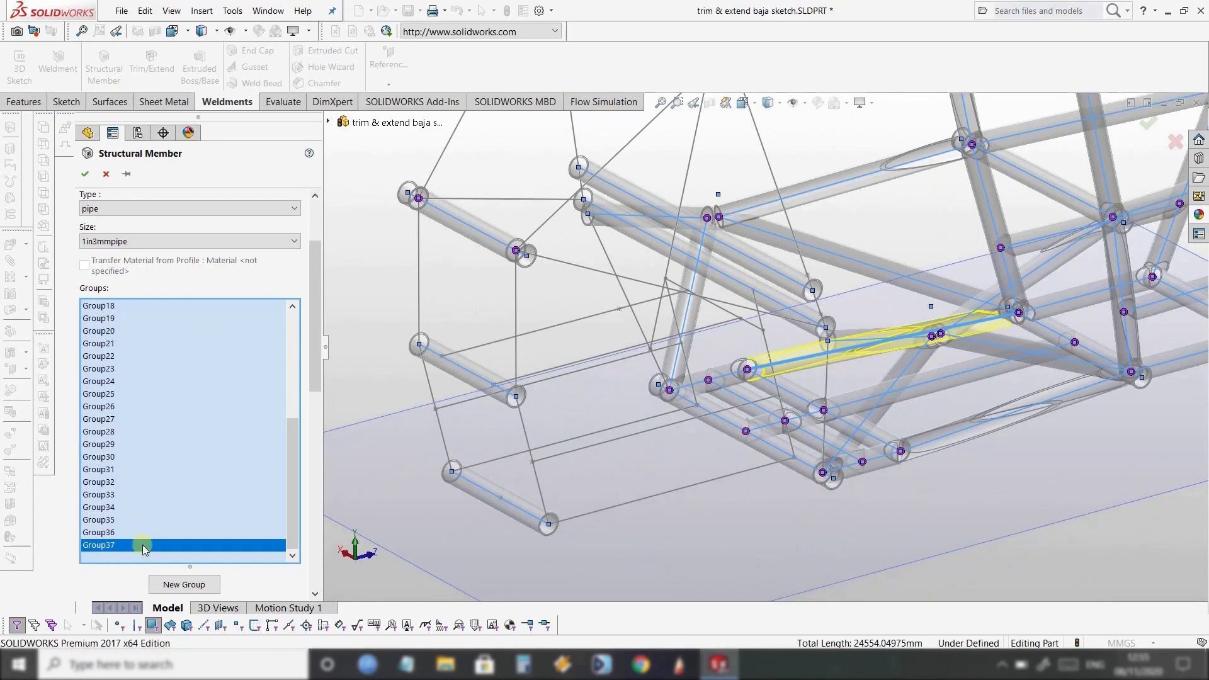
pyautogui.click(170, 578)
pyautogui.click(657, 495)
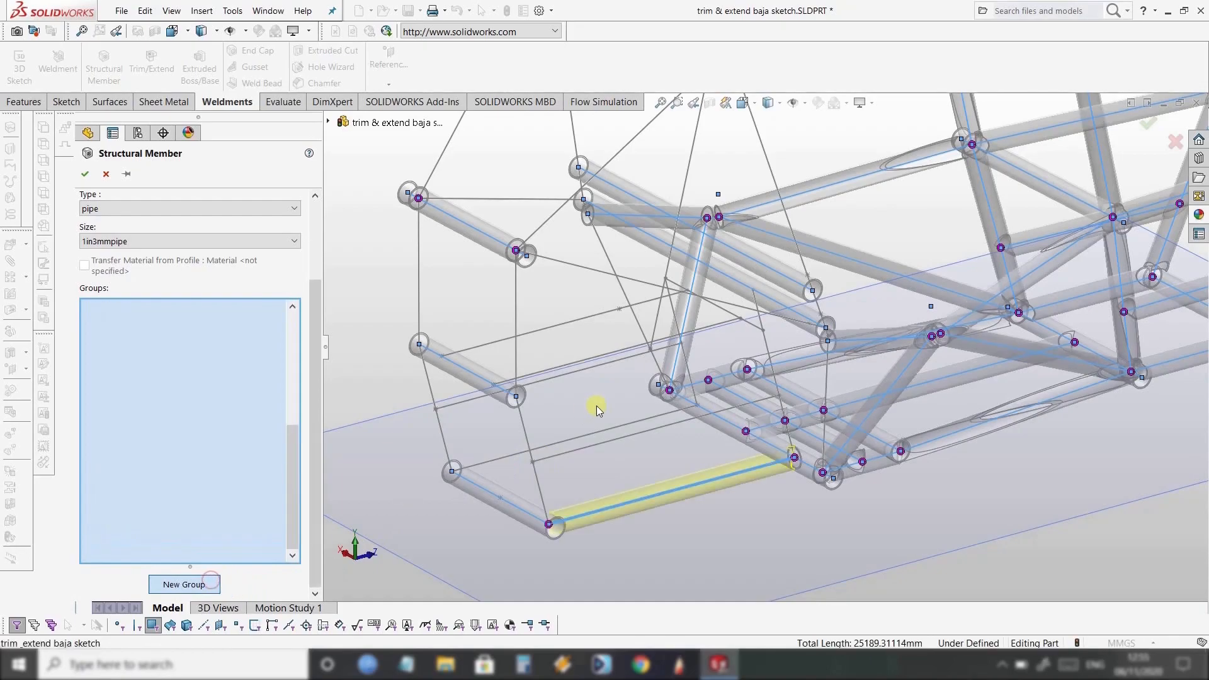
pyautogui.click(507, 457)
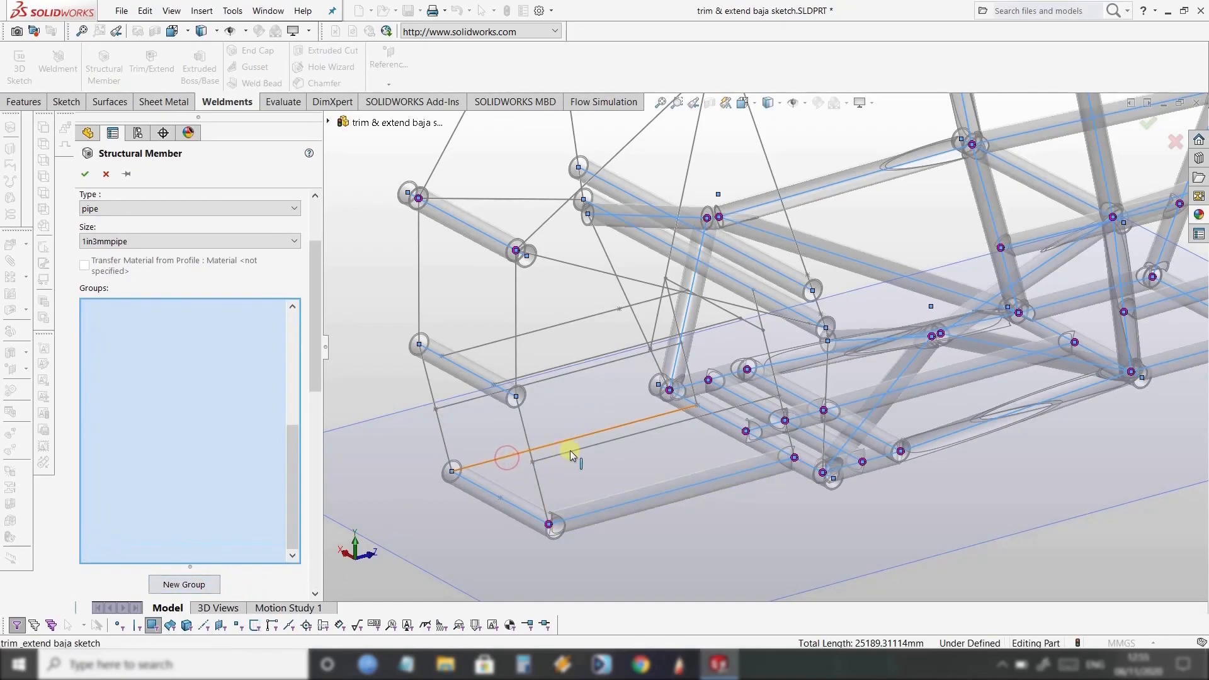
# Add separate groups for the two raised horizontal rails directly above the end section's floor rails, one on each side.
pyautogui.click(200, 586)
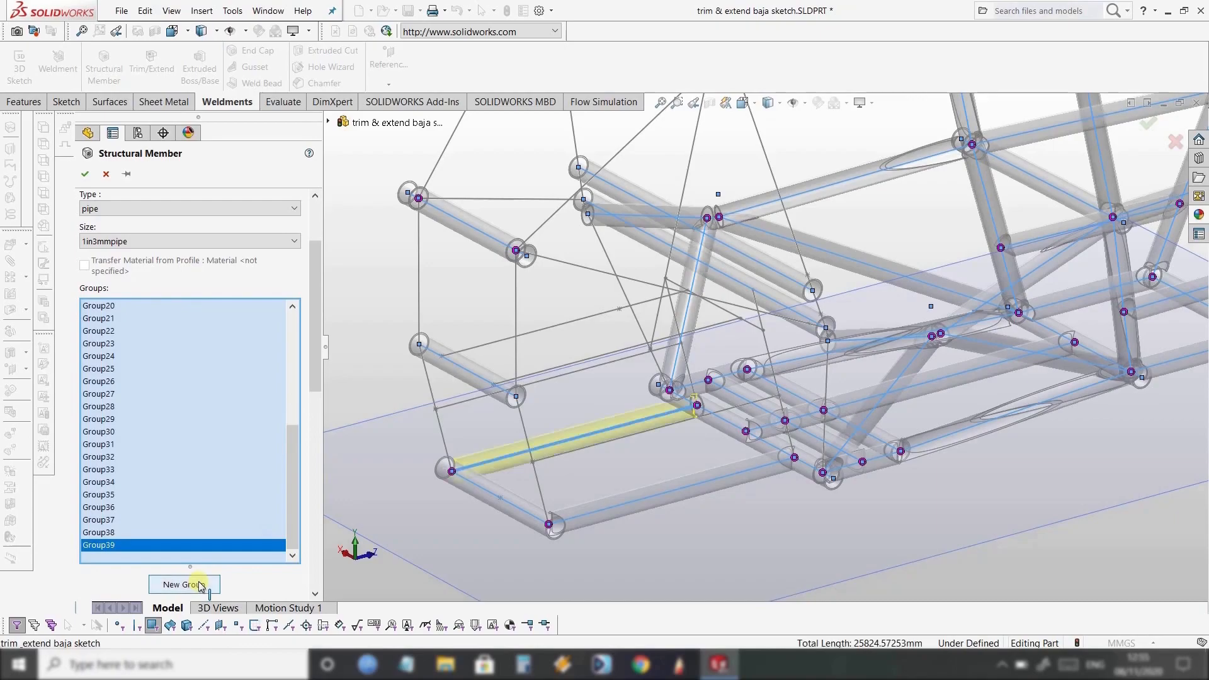
pyautogui.click(605, 442)
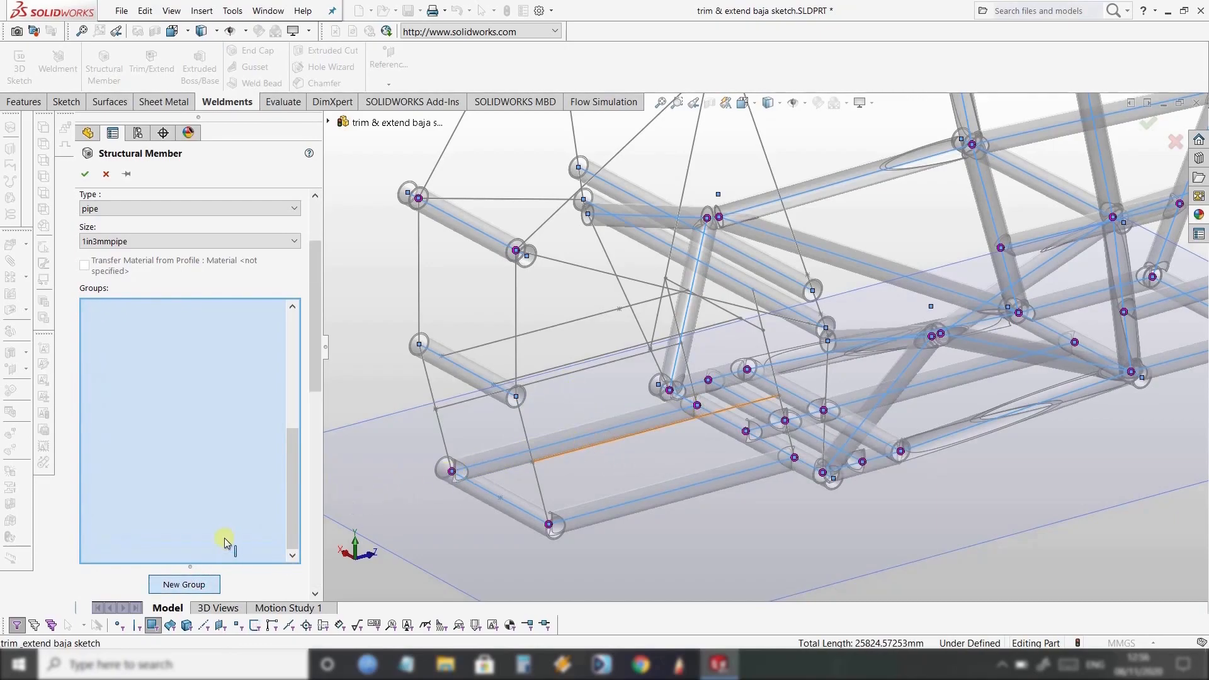
pyautogui.click(180, 586)
pyautogui.click(481, 401)
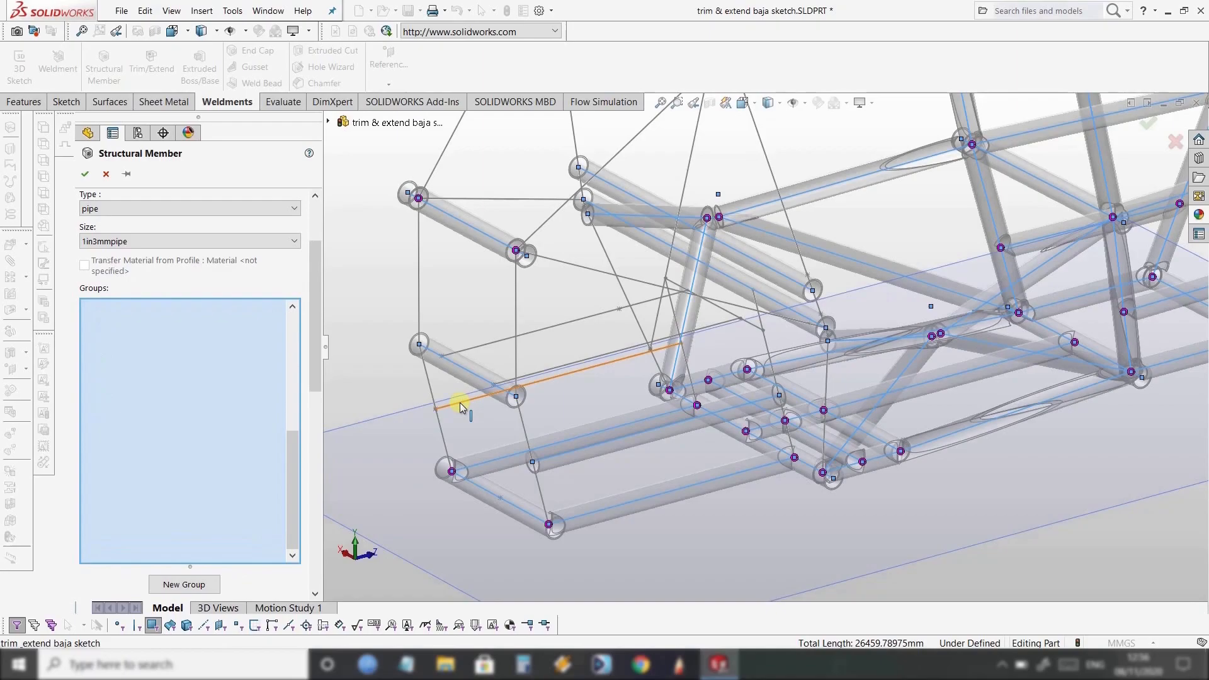
# Add separate groups for the two lower end uprights, from the lowest end crossbar up to the middle end crossbar.
pyautogui.click(169, 591)
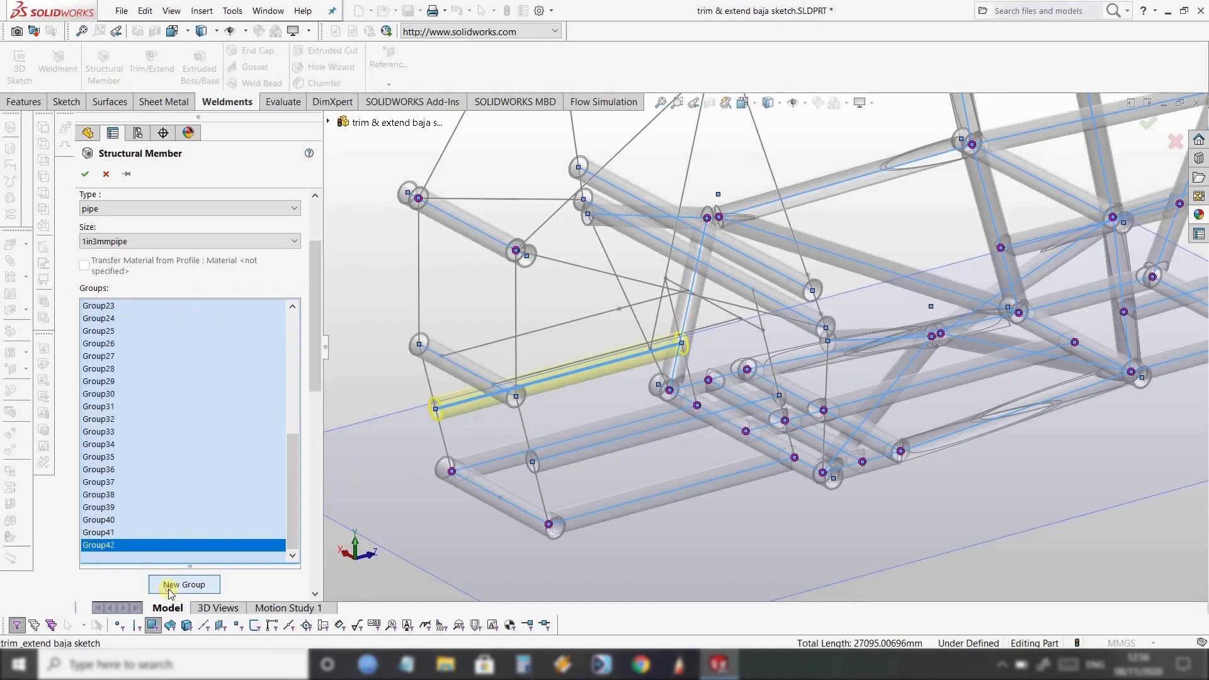
pyautogui.moveTo(575, 478); pyautogui.dragTo(654, 486, button='middle')
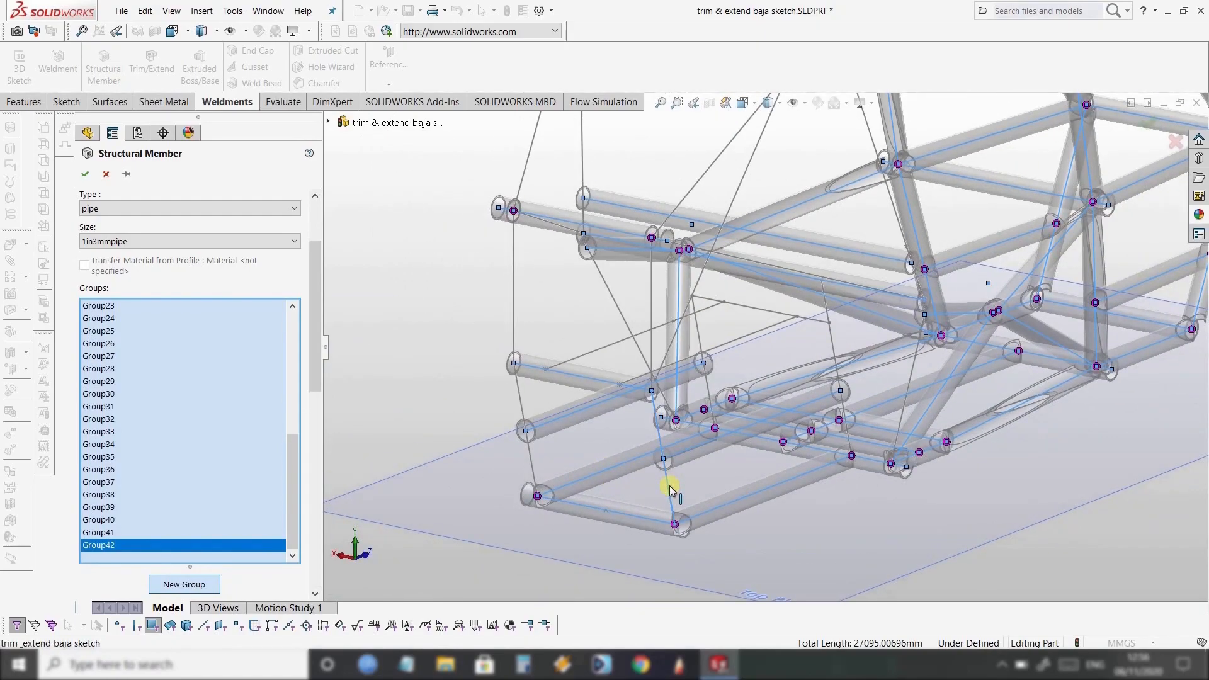
pyautogui.click(670, 486)
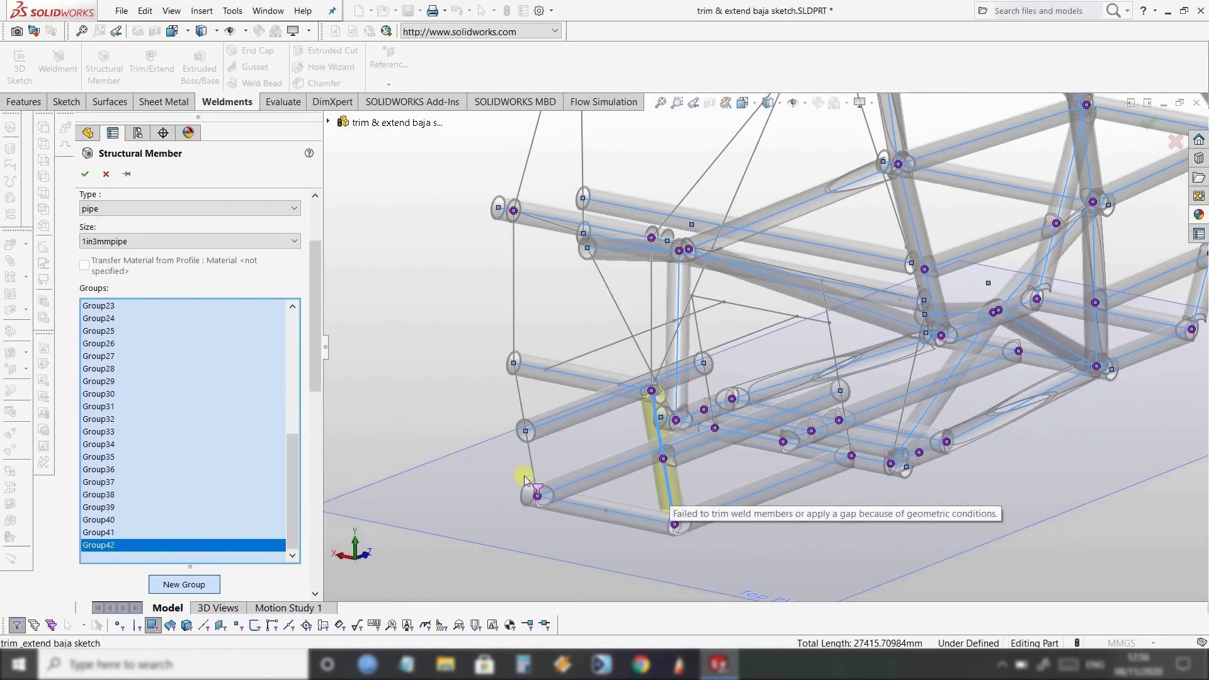
pyautogui.click(192, 586)
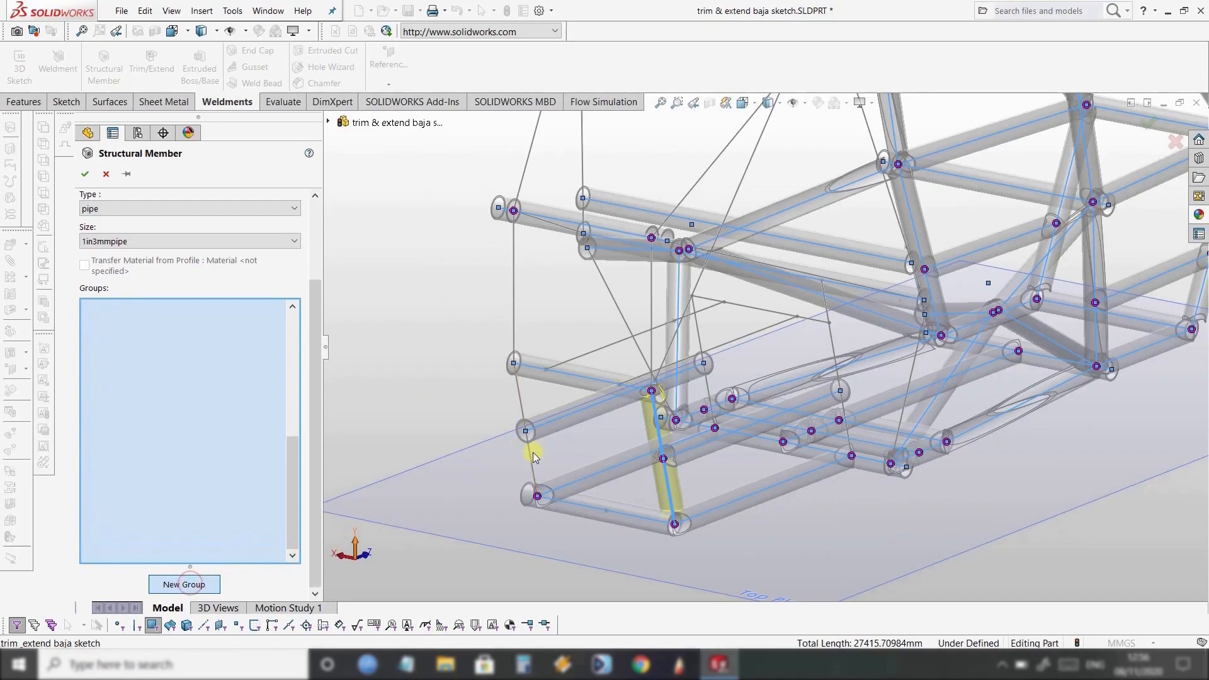
pyautogui.click(529, 456)
pyautogui.click(530, 457)
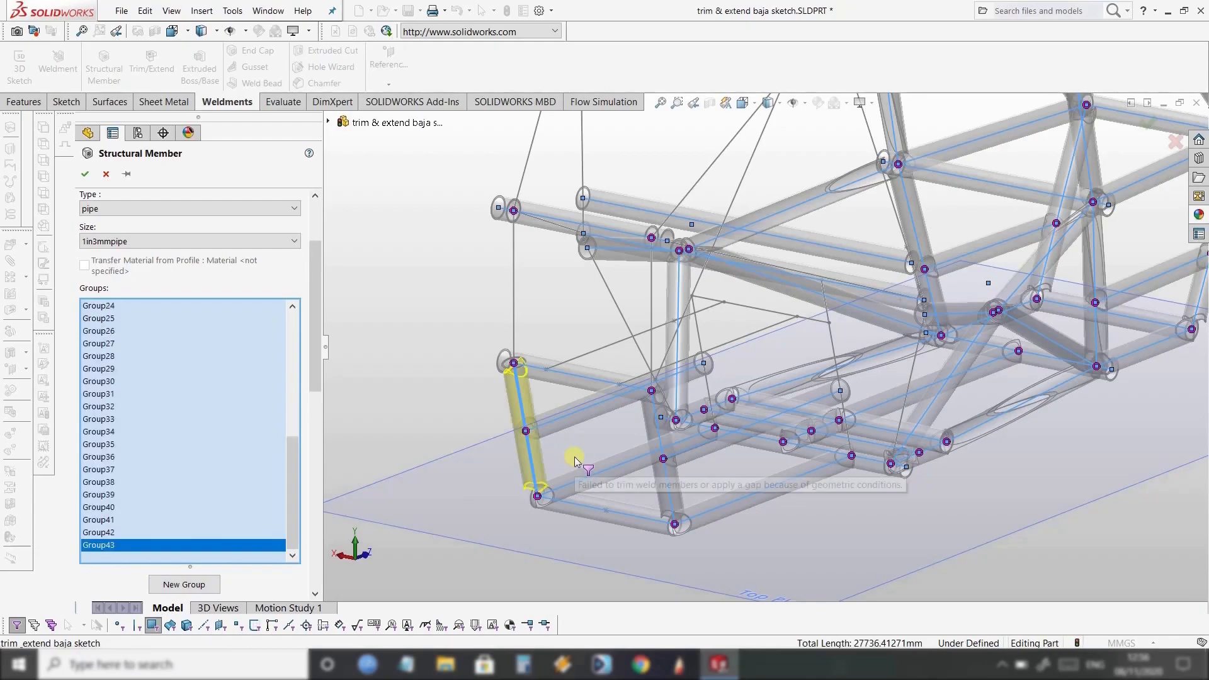
# Add separate groups for the two parallel rails running from the middle end crossbar into the main frame, above the raised rails.
pyautogui.moveTo(565, 458); pyautogui.dragTo(531, 447, button='middle')
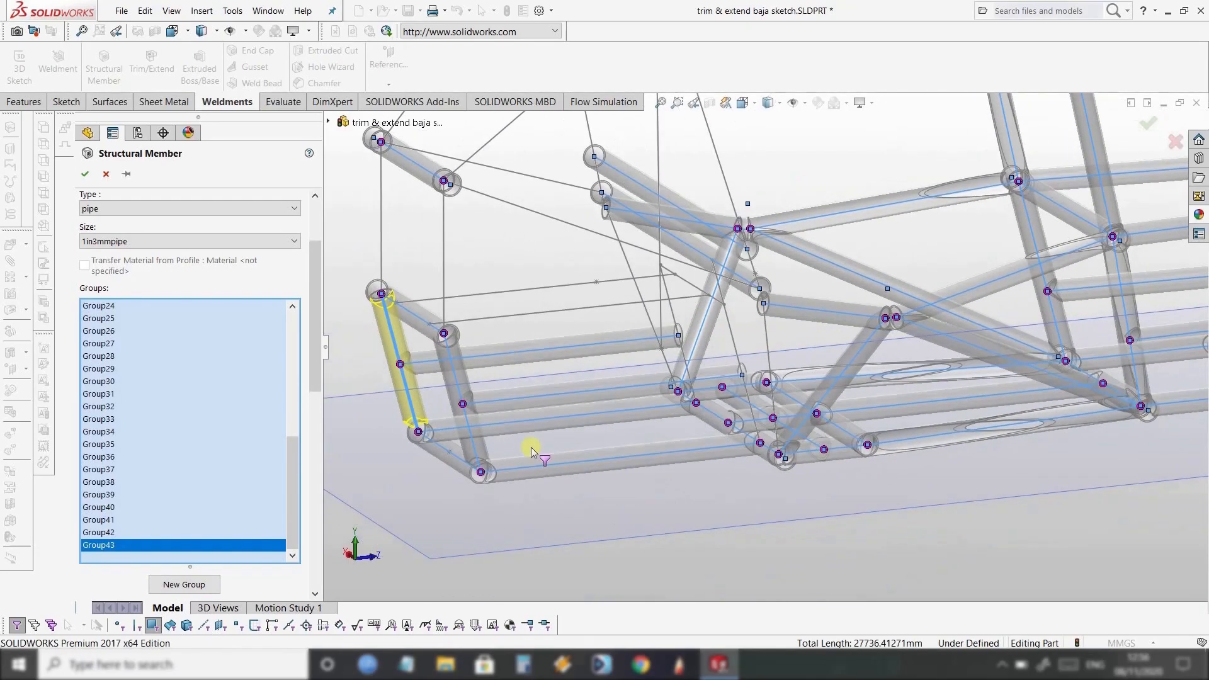
pyautogui.scroll(-2, 509, 312)
pyautogui.scroll(2, 509, 313)
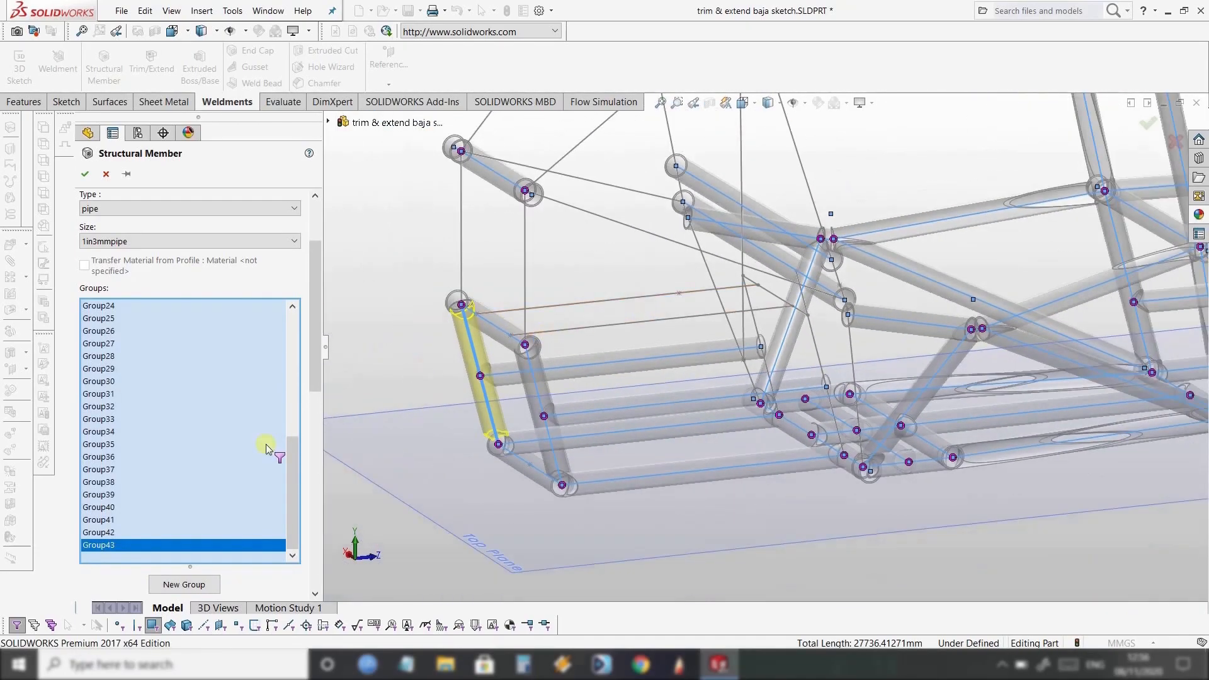
pyautogui.click(193, 582)
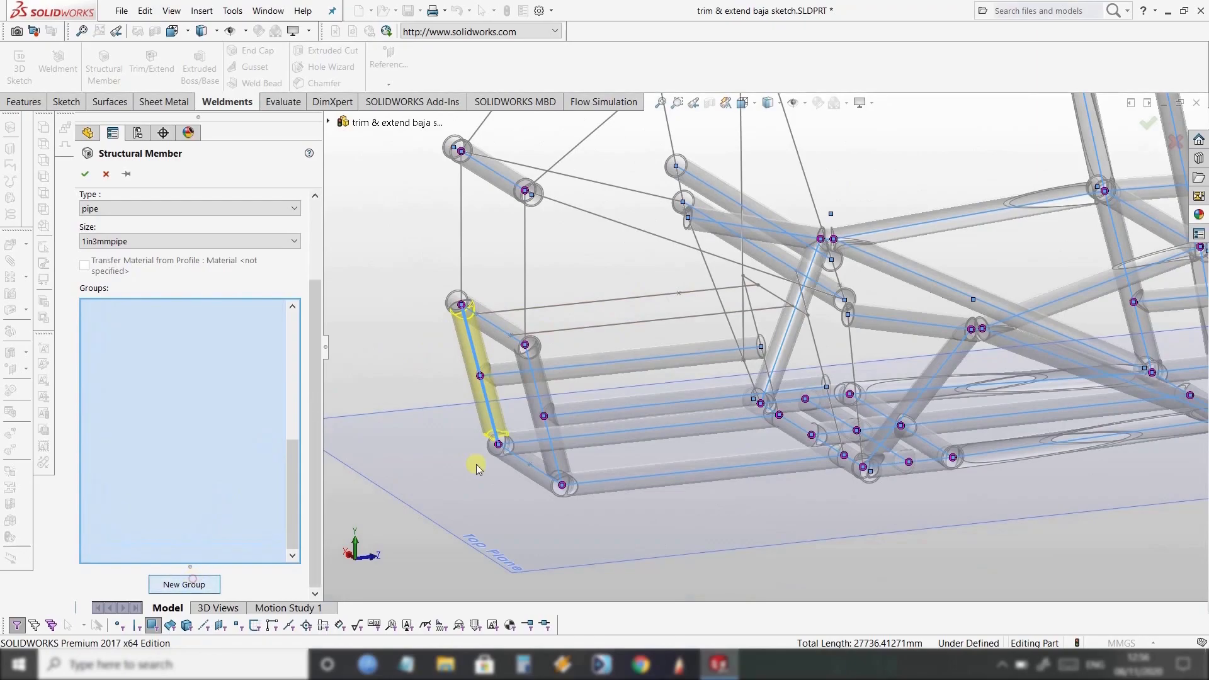
pyautogui.click(607, 335)
pyautogui.click(217, 582)
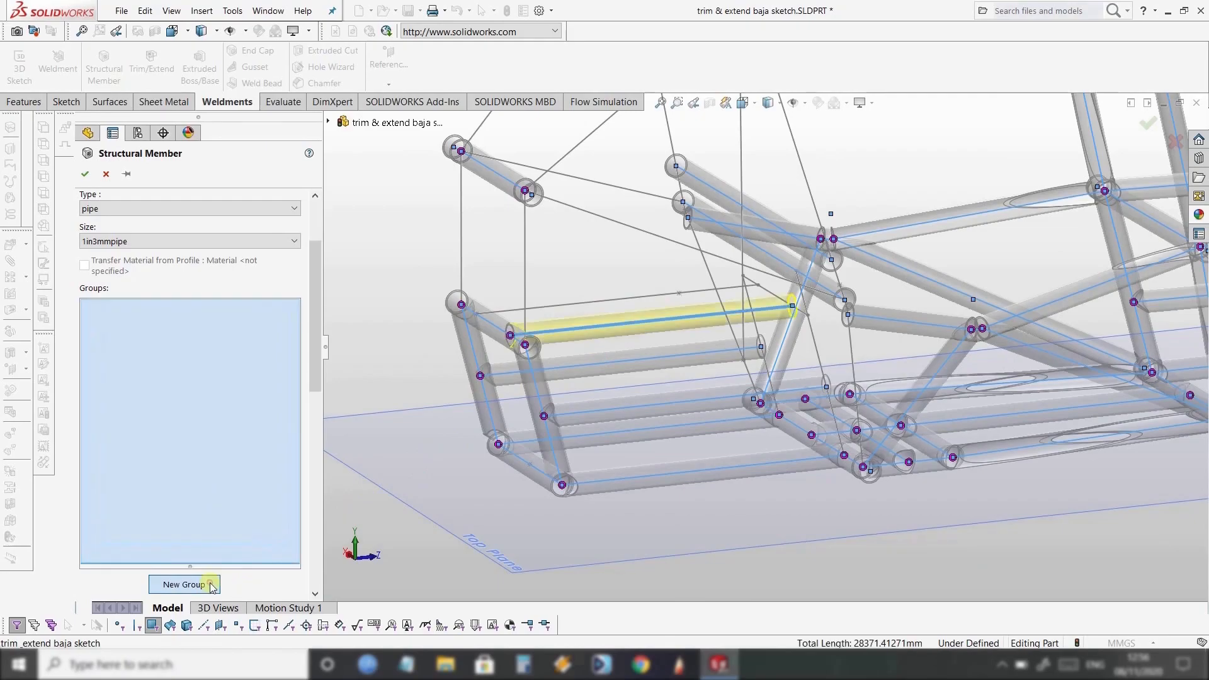
pyautogui.click(654, 294)
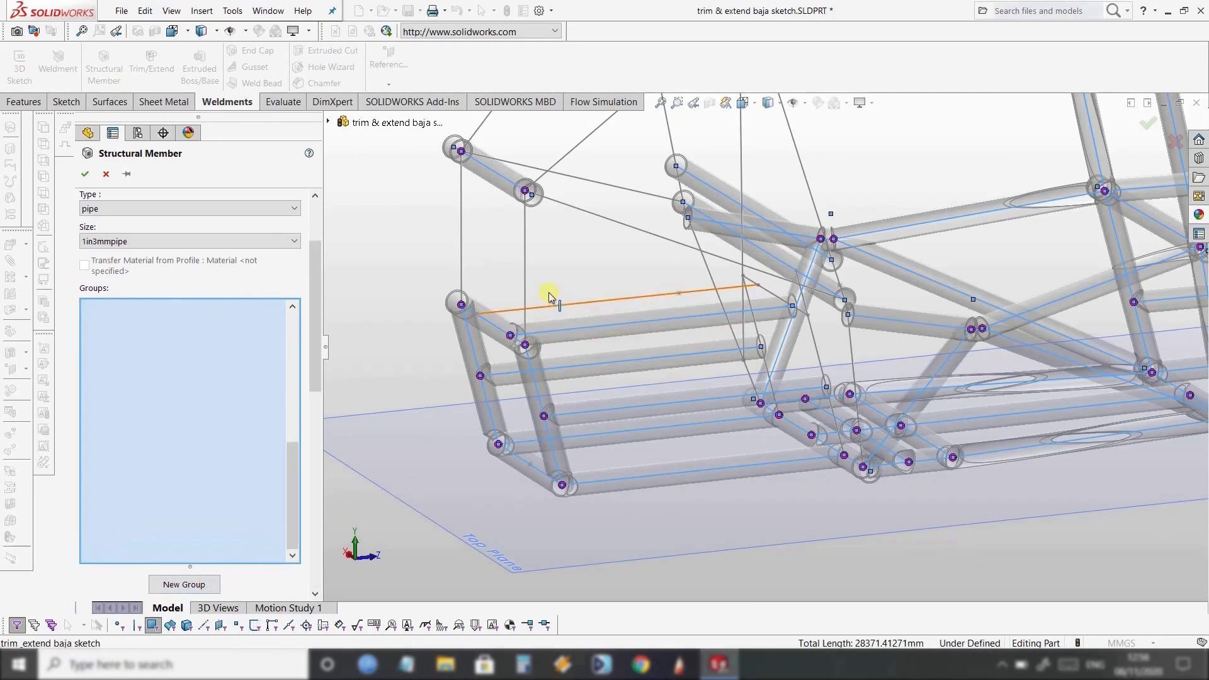
pyautogui.click(588, 296)
# Extend the lower slanted side leg's group, Group46, by adding the short bend arc at its upper end to its path segments.
pyautogui.scroll(-3, 788, 305)
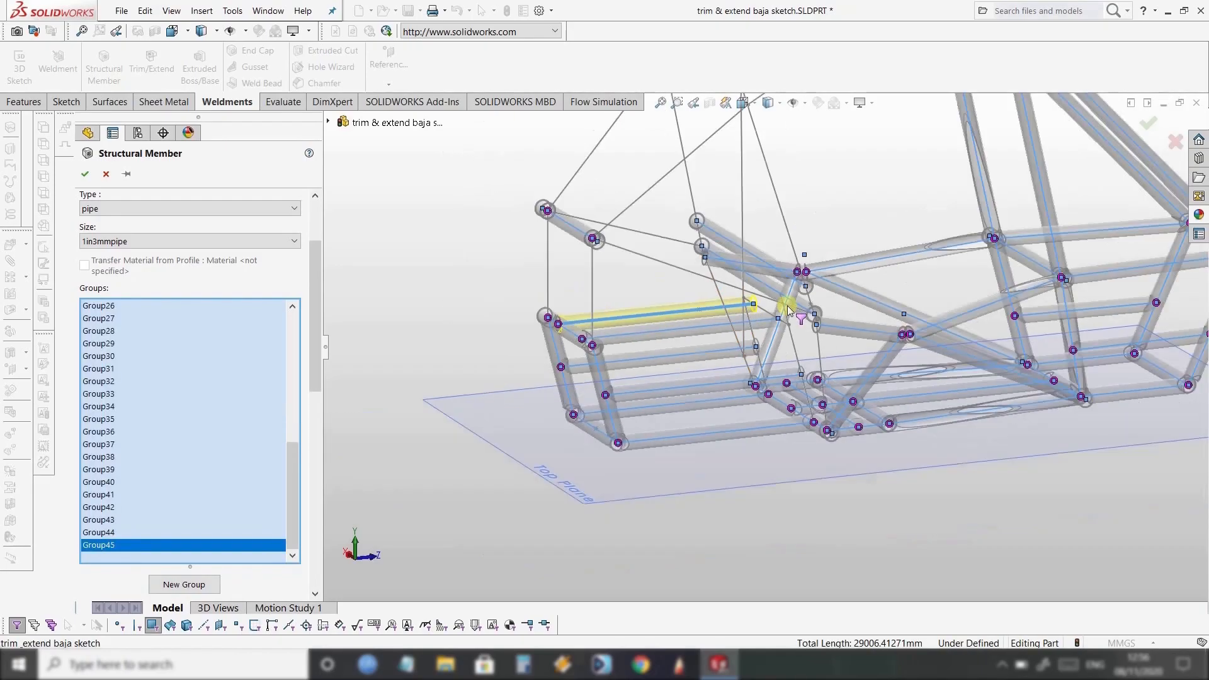
pyautogui.moveTo(773, 397); pyautogui.dragTo(825, 433, button='middle')
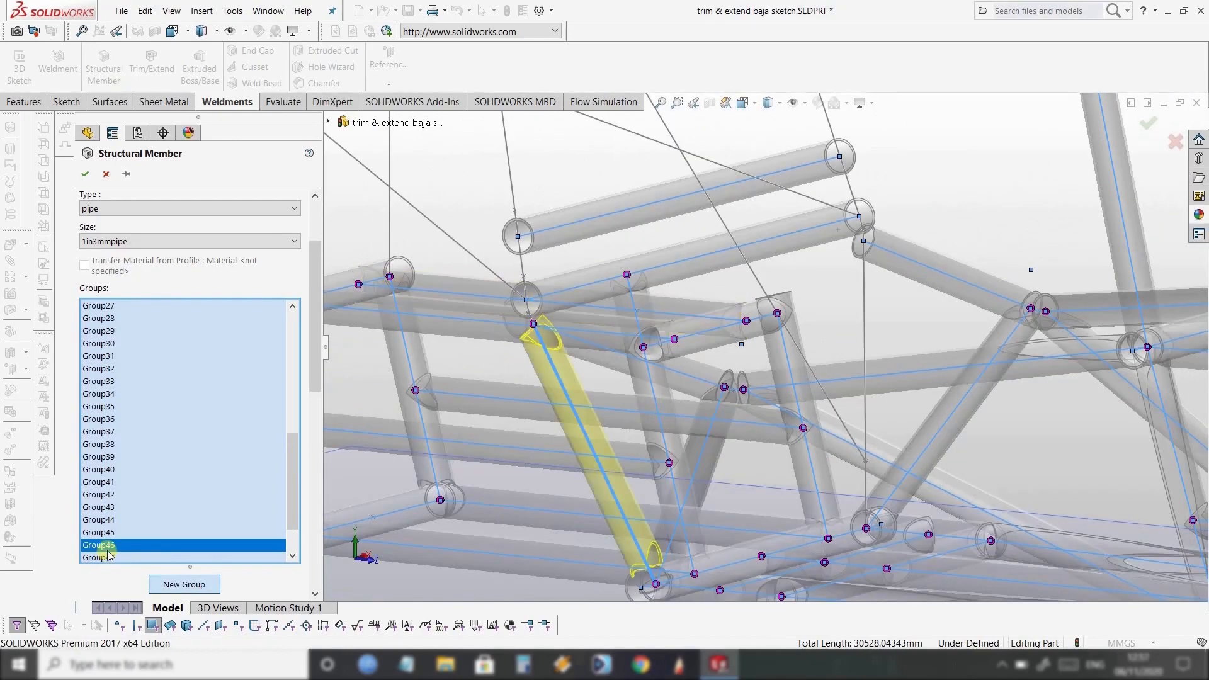
pyautogui.moveTo(737, 419)
pyautogui.mouseDown(button='middle')
pyautogui.moveTo(615, 448)
pyautogui.moveTo(686, 380)
pyautogui.moveTo(716, 399)
pyautogui.moveTo(718, 432)
pyautogui.mouseUp(button='middle')
pyautogui.scroll(-4, 867, 334)
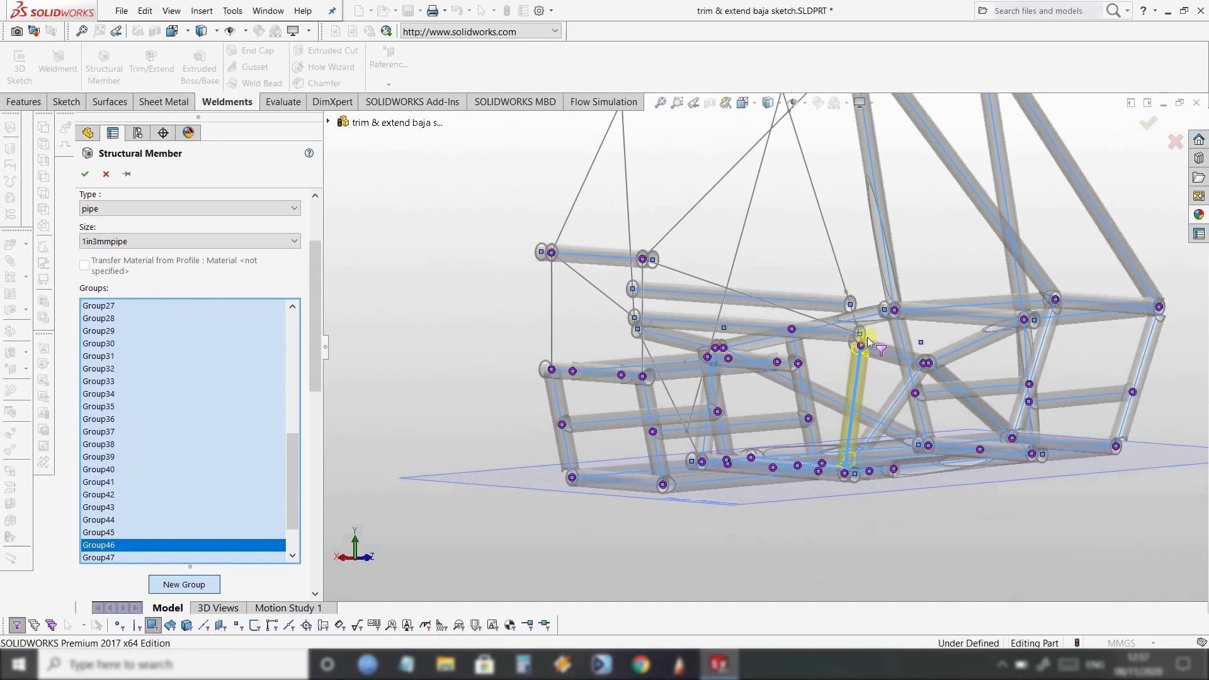
pyautogui.scroll(-2, 867, 334)
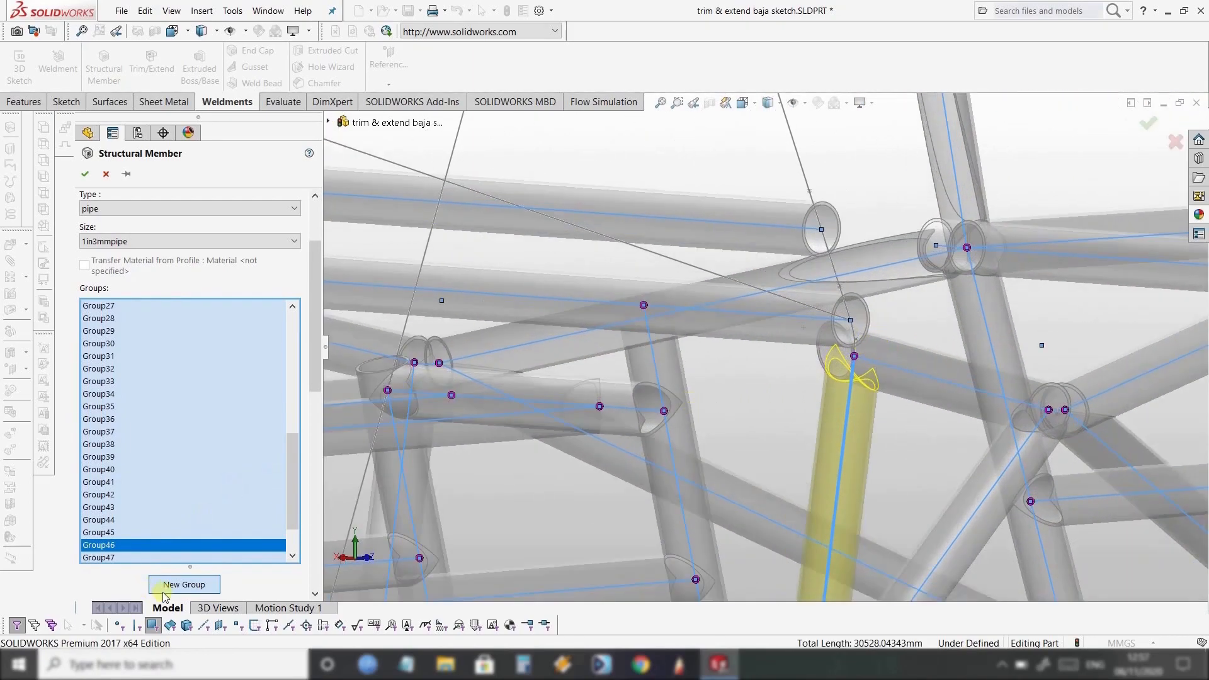
pyautogui.click(318, 378)
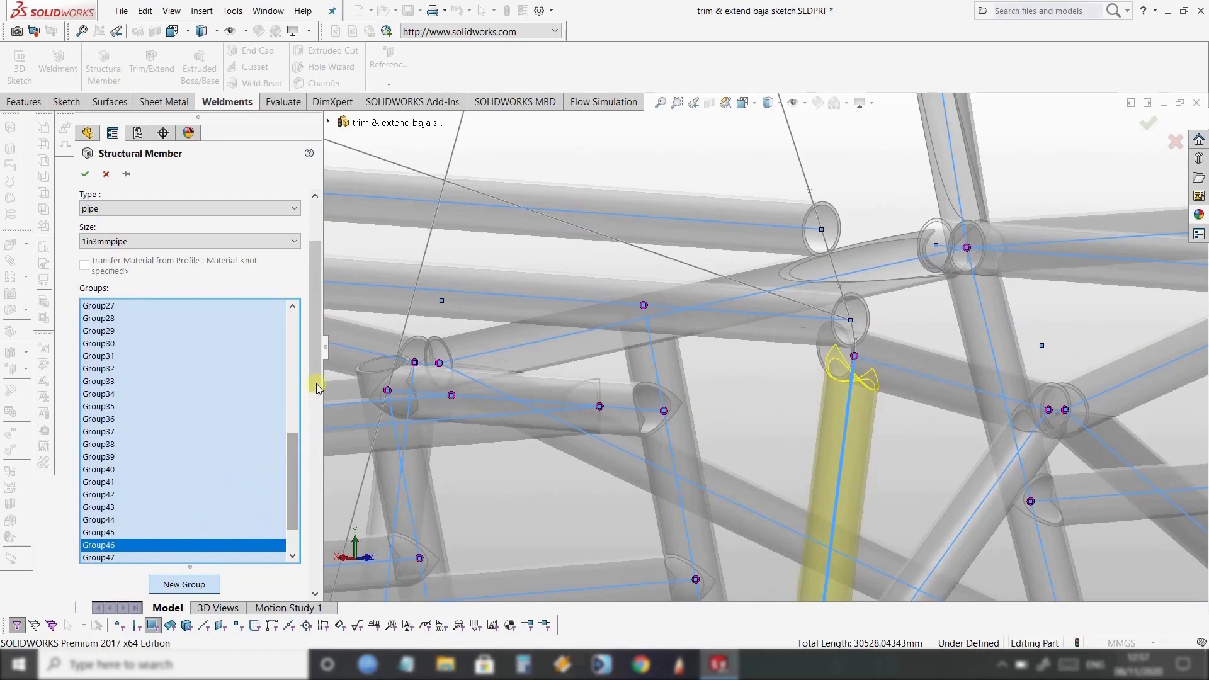
pyautogui.click(256, 467)
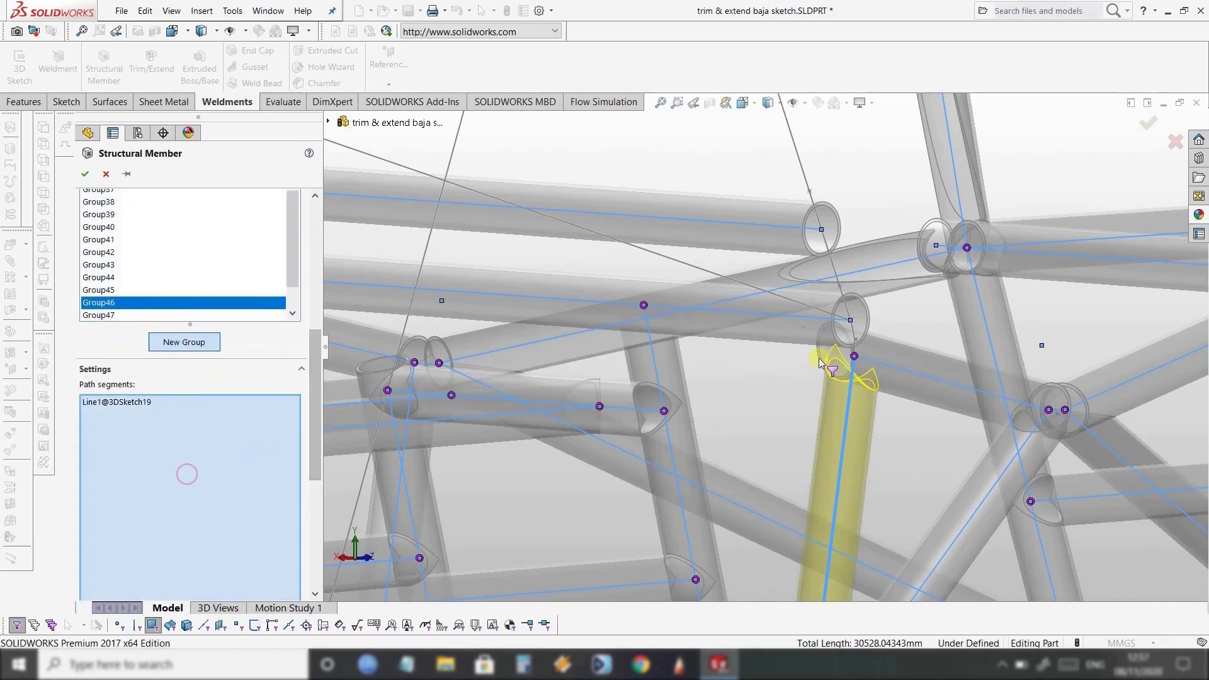
pyautogui.scroll(-2, 877, 387)
pyautogui.moveTo(877, 388); pyautogui.dragTo(834, 401, button='middle')
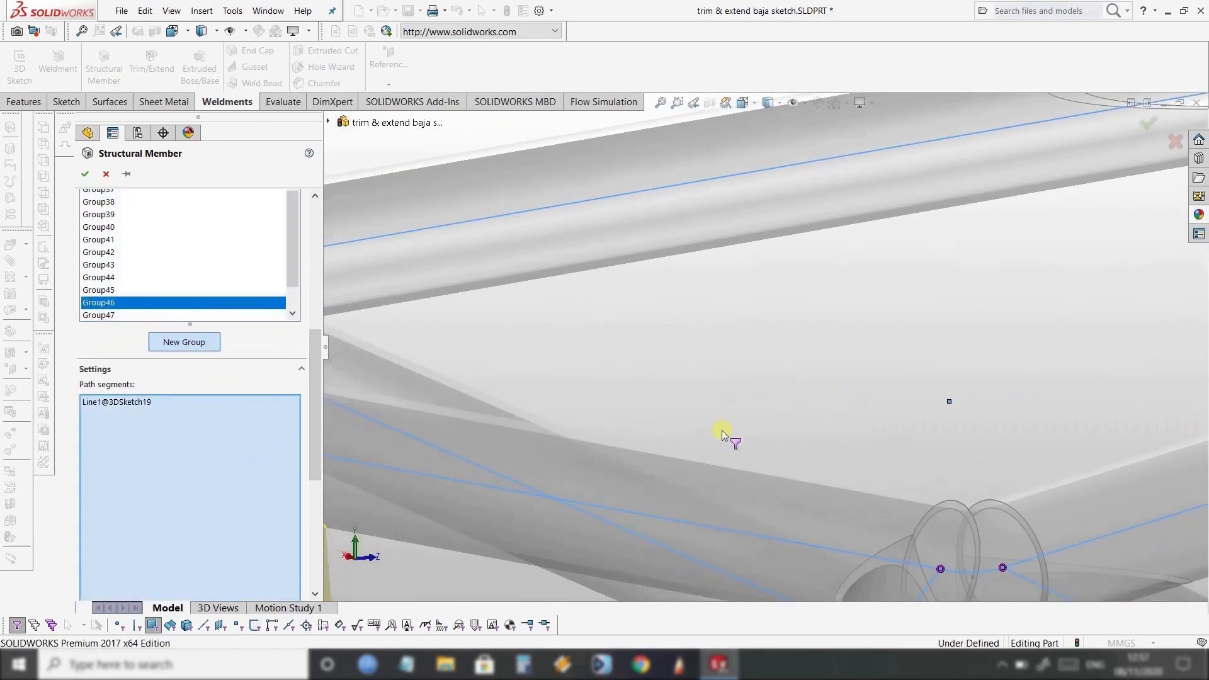
pyautogui.scroll(3, 534, 430)
pyautogui.scroll(-3, 466, 399)
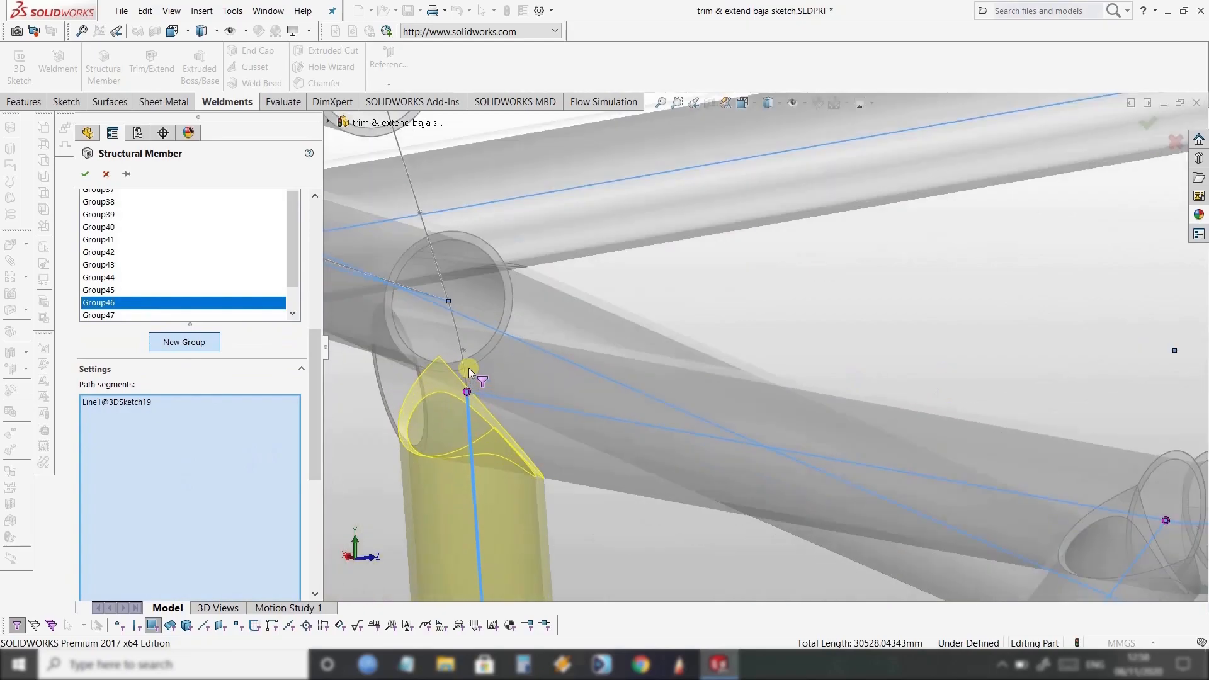
pyautogui.click(466, 369)
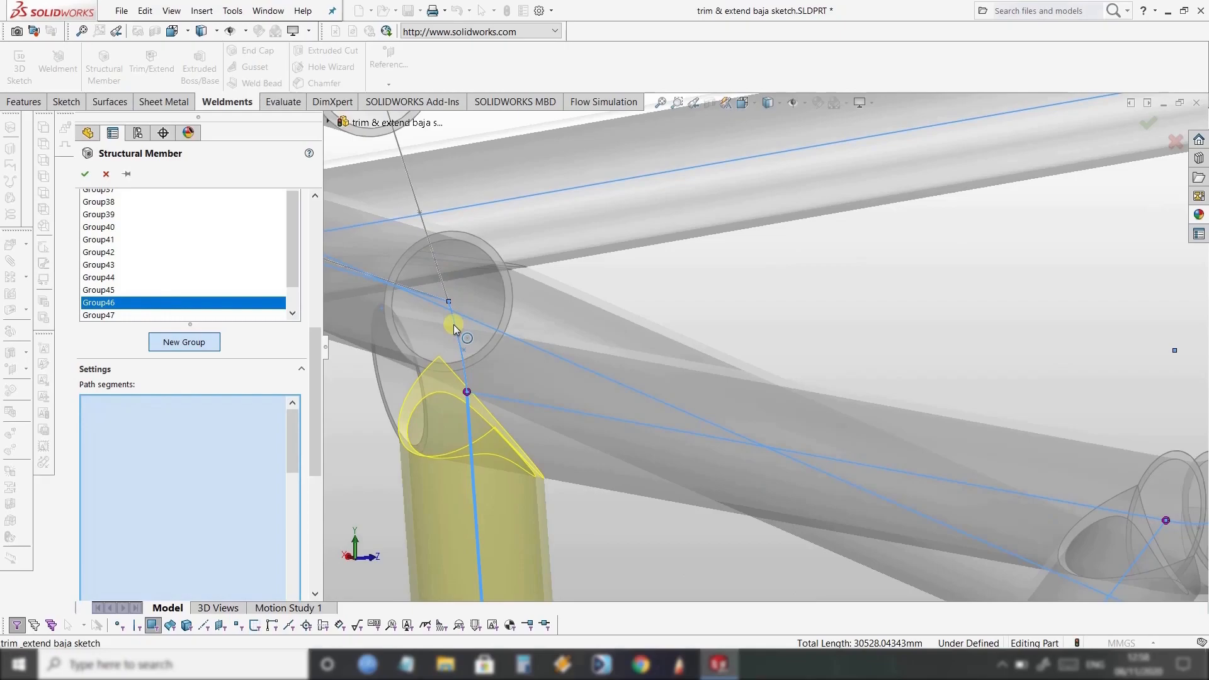
pyautogui.click(471, 365)
# Add the long straight segment above the bend arc, reaching up to the roof crossbar, to the same leg's group.
pyautogui.scroll(5, 474, 389)
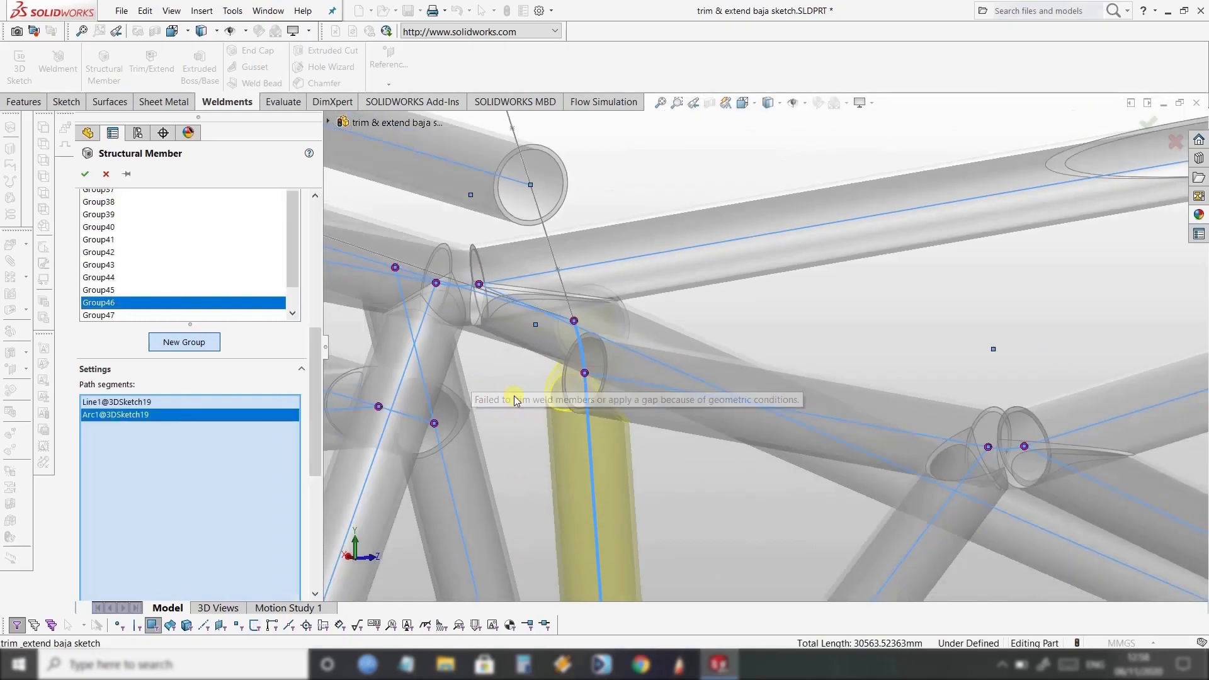
pyautogui.moveTo(599, 398); pyautogui.dragTo(467, 351, button='middle')
pyautogui.click(491, 245)
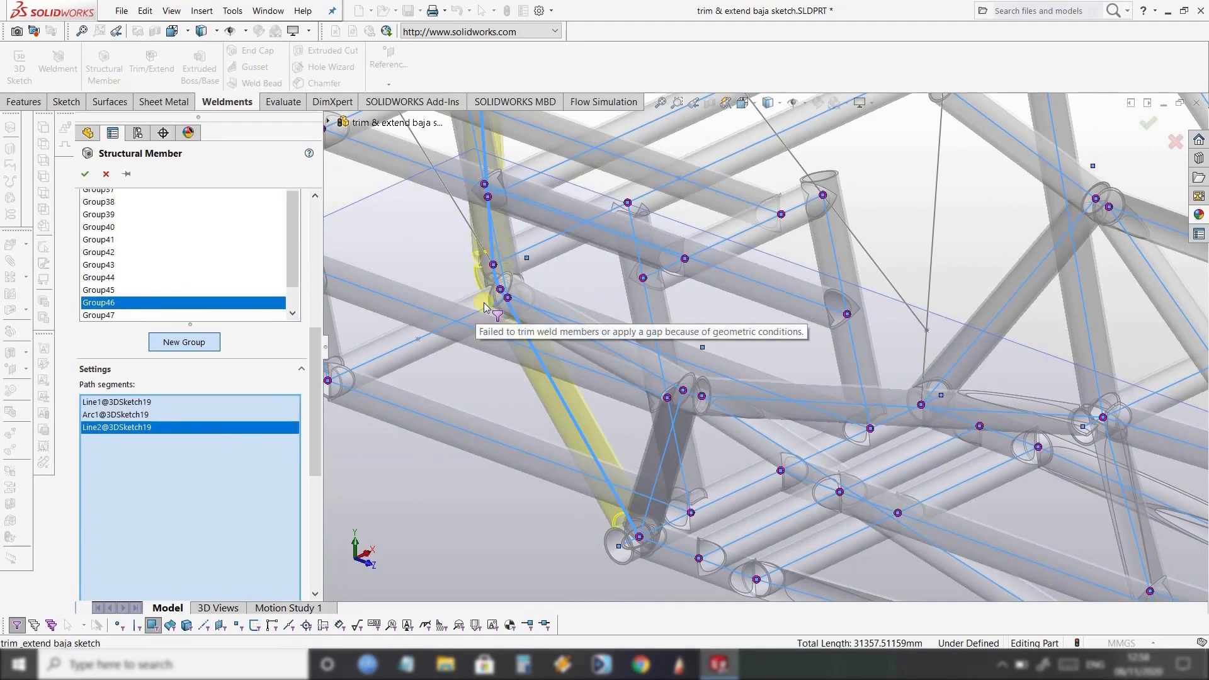
# Add one group for the matching leg on the opposite side, made of its lower segment, bend arc and long upper segment.
pyautogui.scroll(2, 504, 289)
pyautogui.moveTo(531, 262); pyautogui.dragTo(715, 241, button='middle')
pyautogui.scroll(3, 715, 242)
pyautogui.scroll(-5, 718, 240)
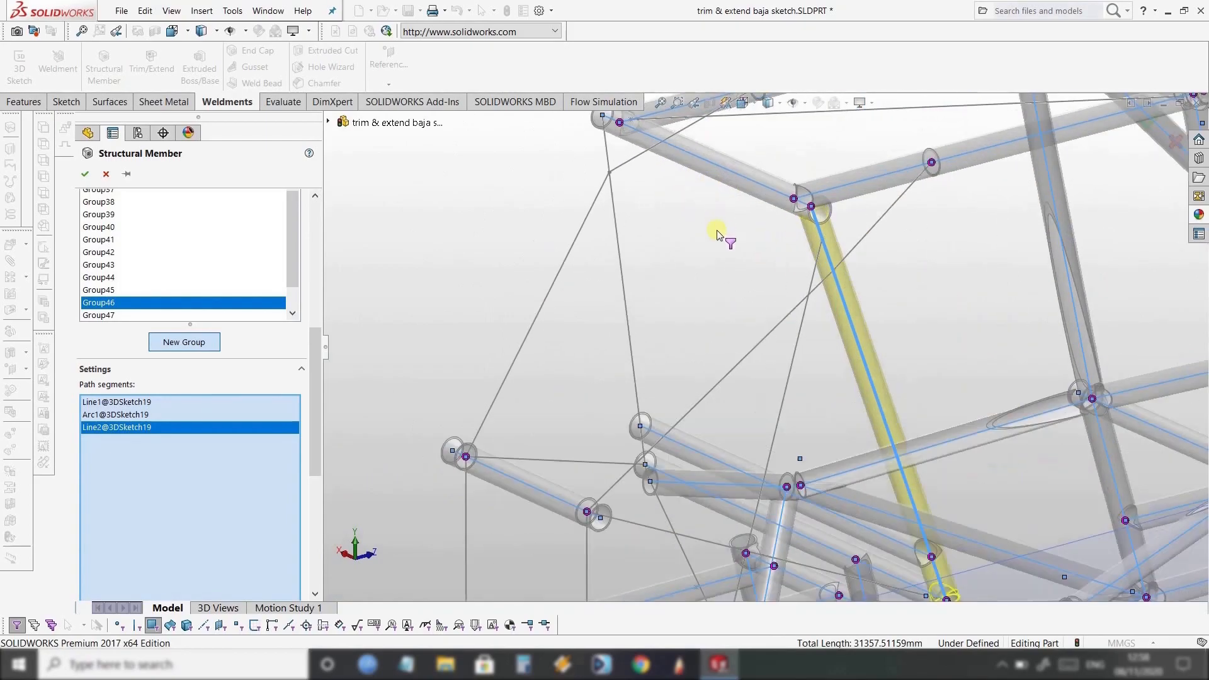
pyautogui.scroll(6, 721, 238)
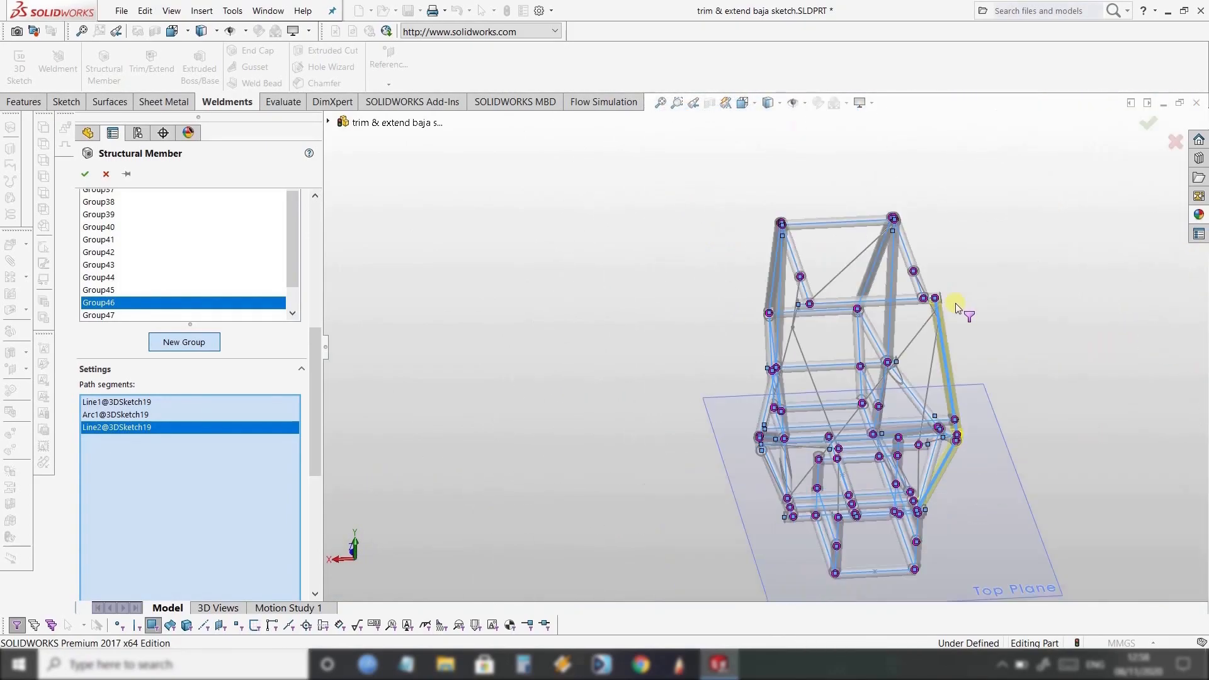
pyautogui.click(184, 342)
pyautogui.moveTo(816, 421); pyautogui.dragTo(827, 347, button='middle')
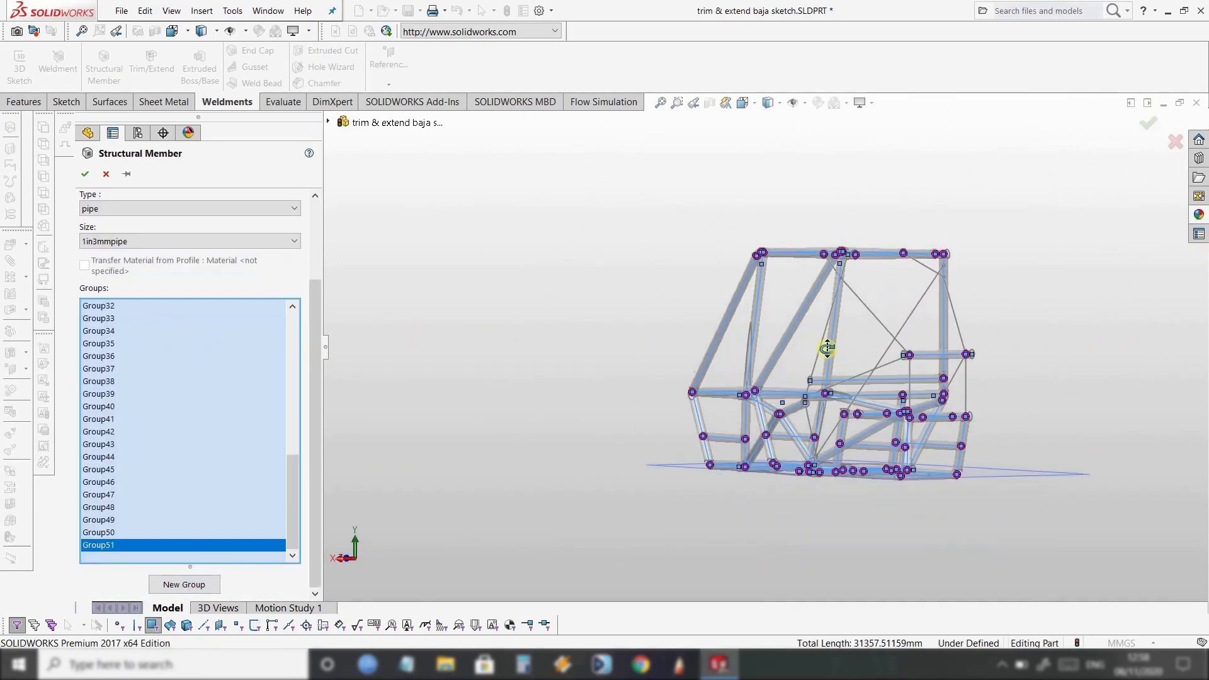
pyautogui.scroll(-10, 812, 428)
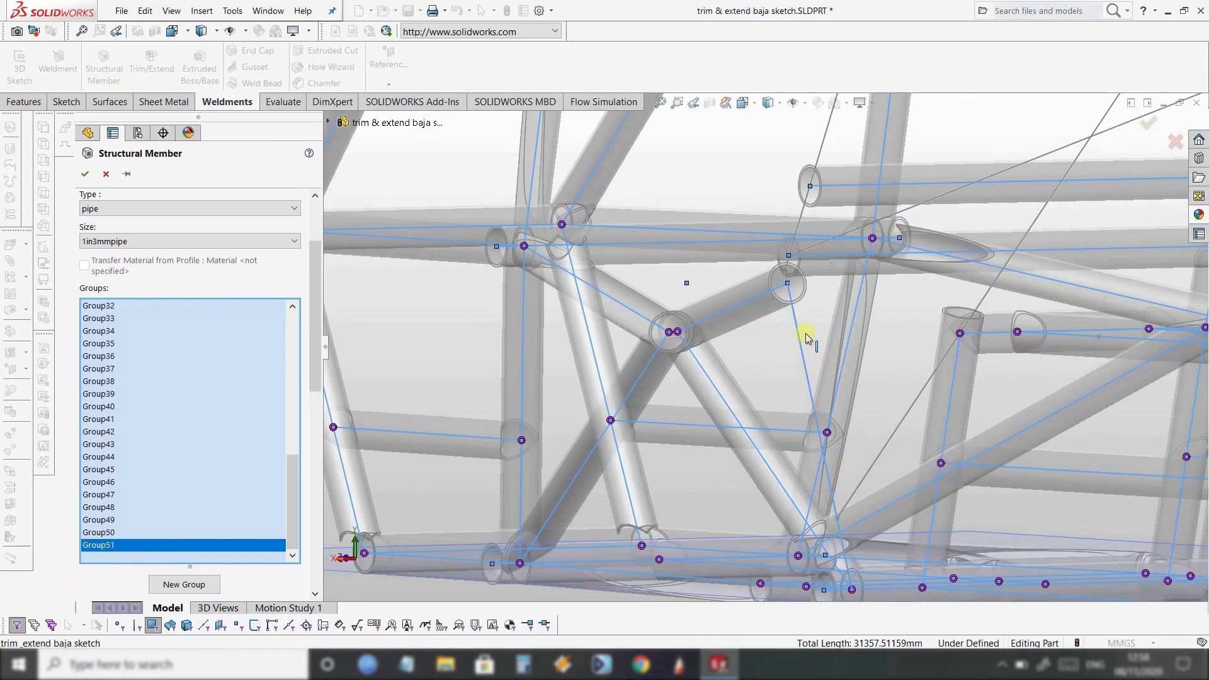
pyautogui.click(798, 278)
pyautogui.scroll(-3, 805, 277)
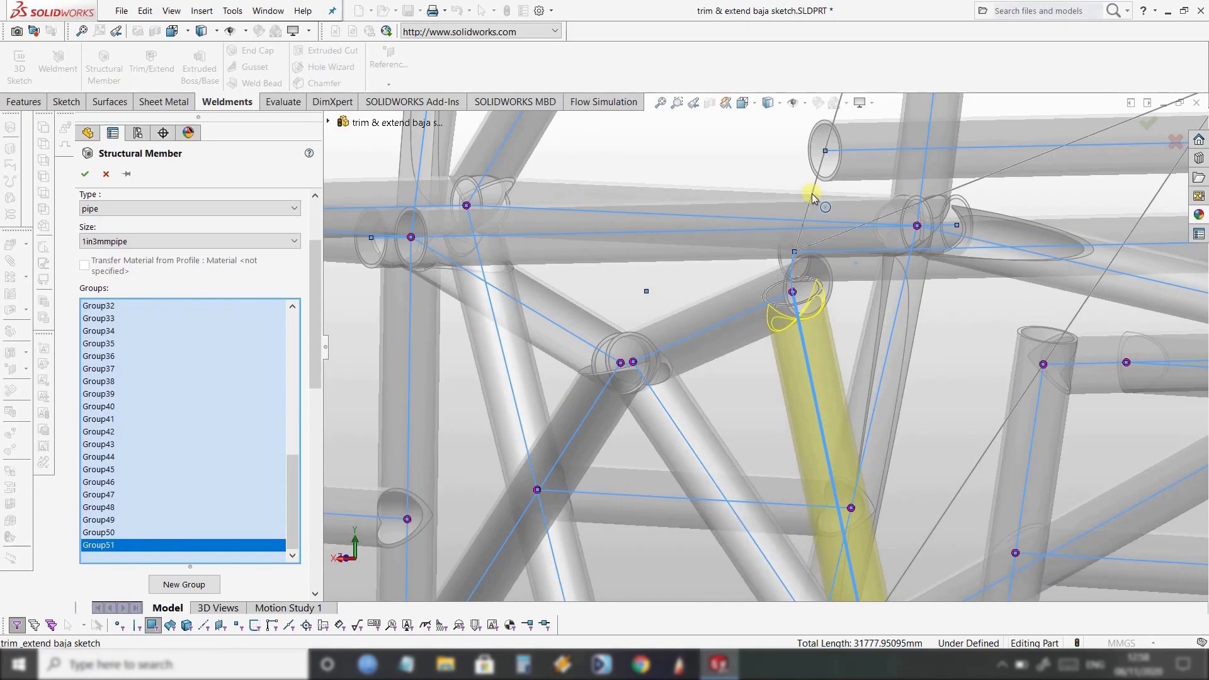
pyautogui.click(811, 194)
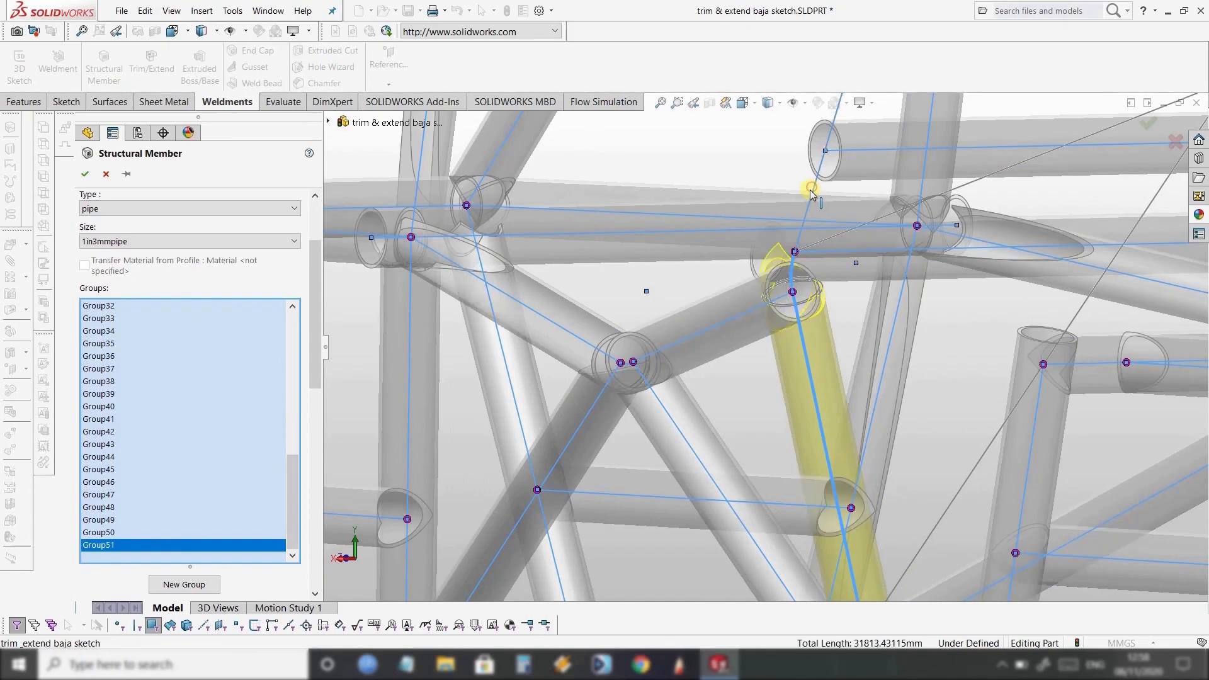
pyautogui.click(827, 224)
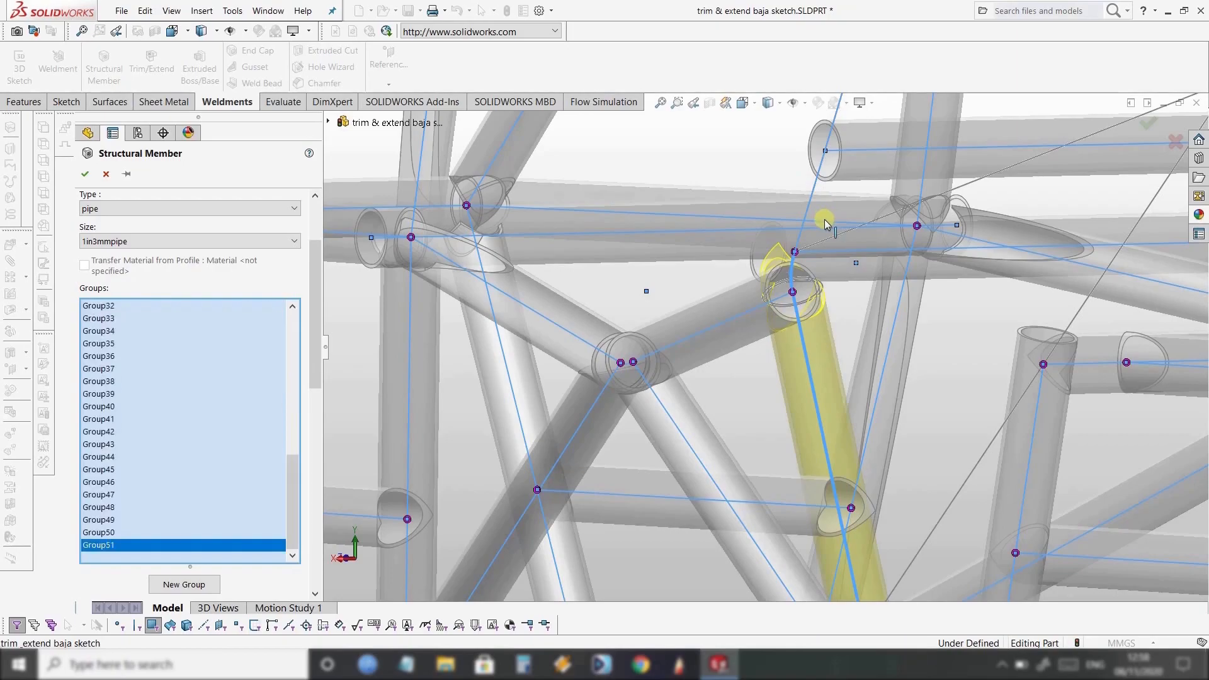
# Add separate groups for the two sloping braces from the tall legs' upper ends down to the highest end crossbar.
pyautogui.scroll(3, 847, 311)
pyautogui.scroll(5, 847, 311)
pyautogui.moveTo(829, 316); pyautogui.dragTo(648, 350, button='middle')
pyautogui.click(175, 585)
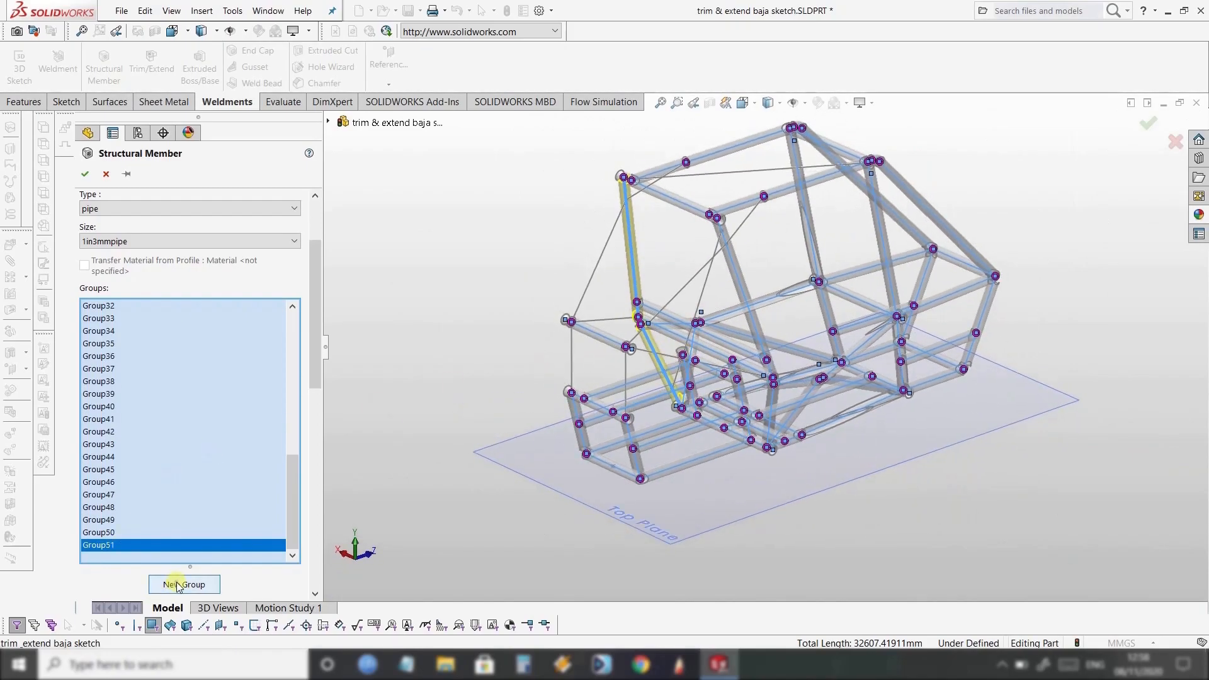
pyautogui.click(667, 305)
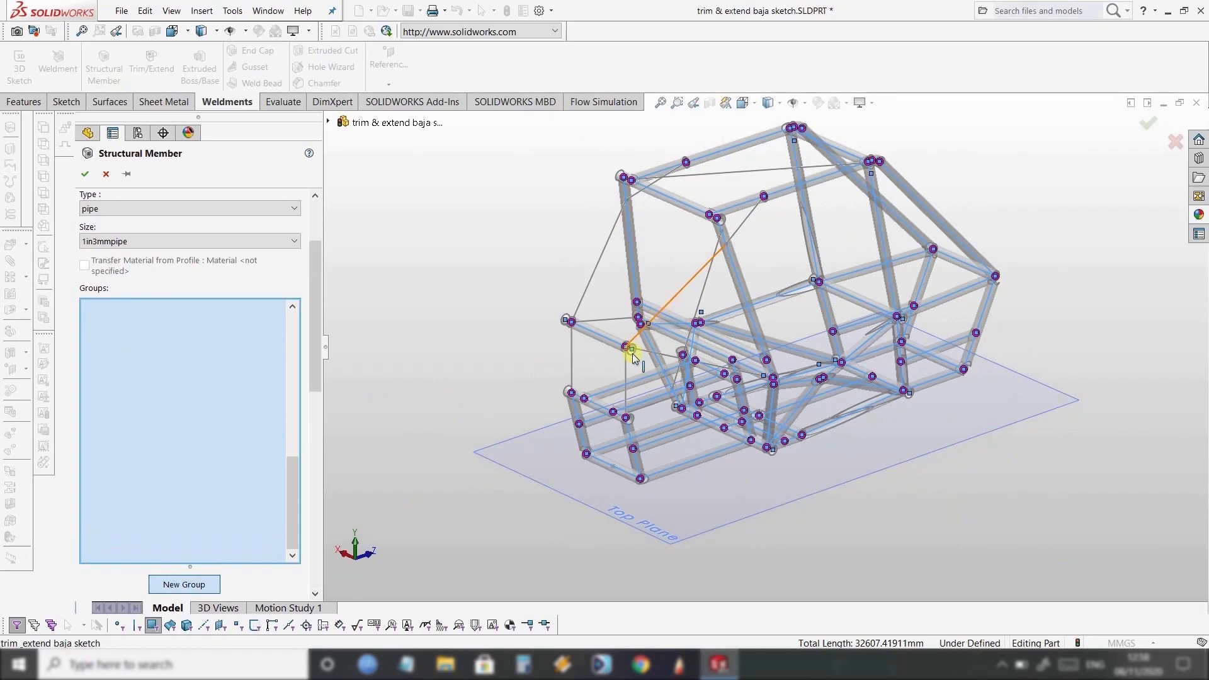
pyautogui.click(183, 579)
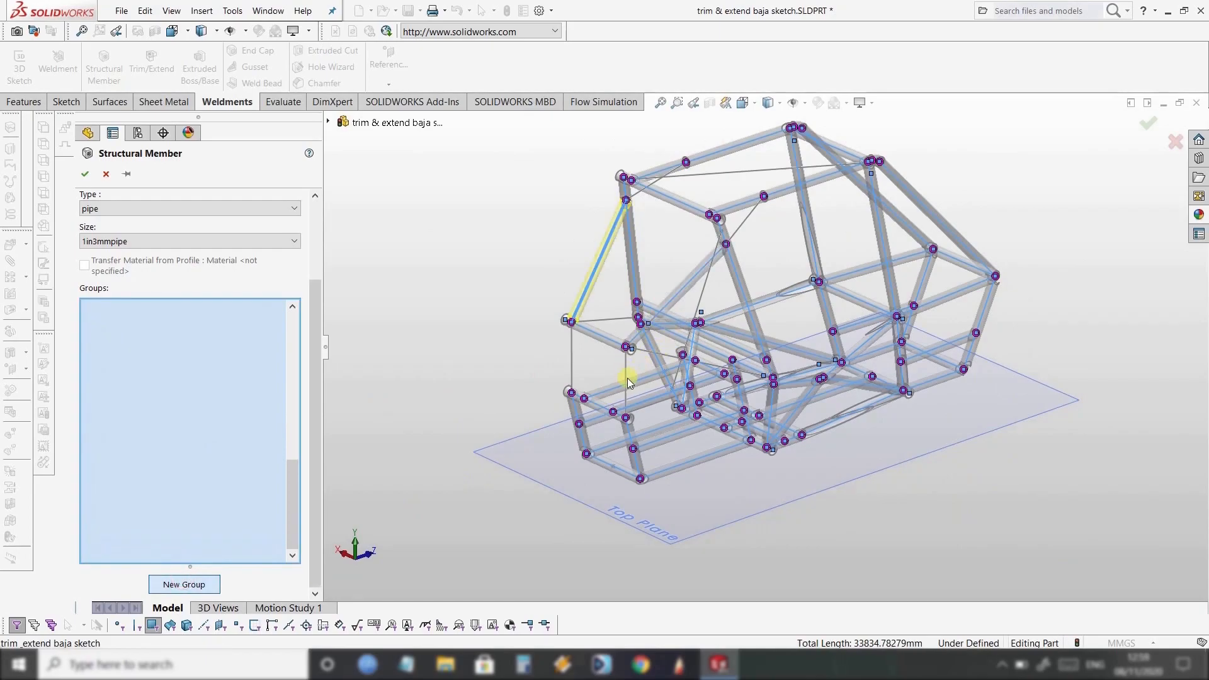
# Add separate groups for the two short vertical end posts between the middle and highest end crossbars.
pyautogui.click(627, 382)
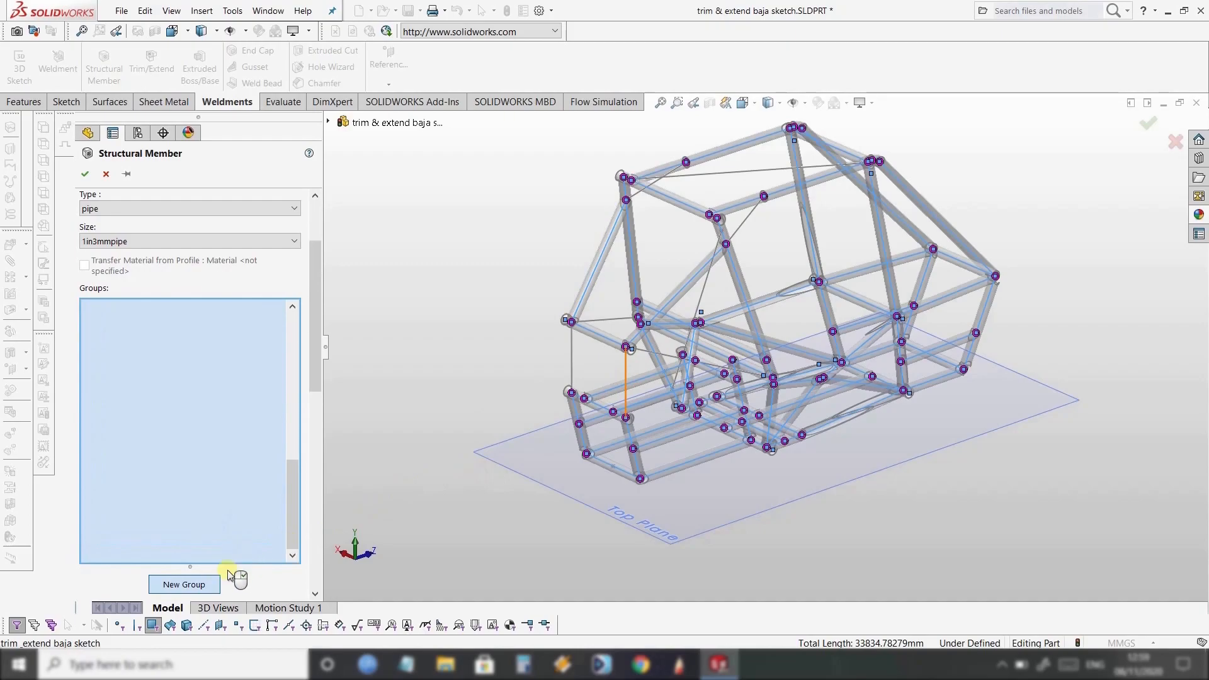
pyautogui.click(187, 585)
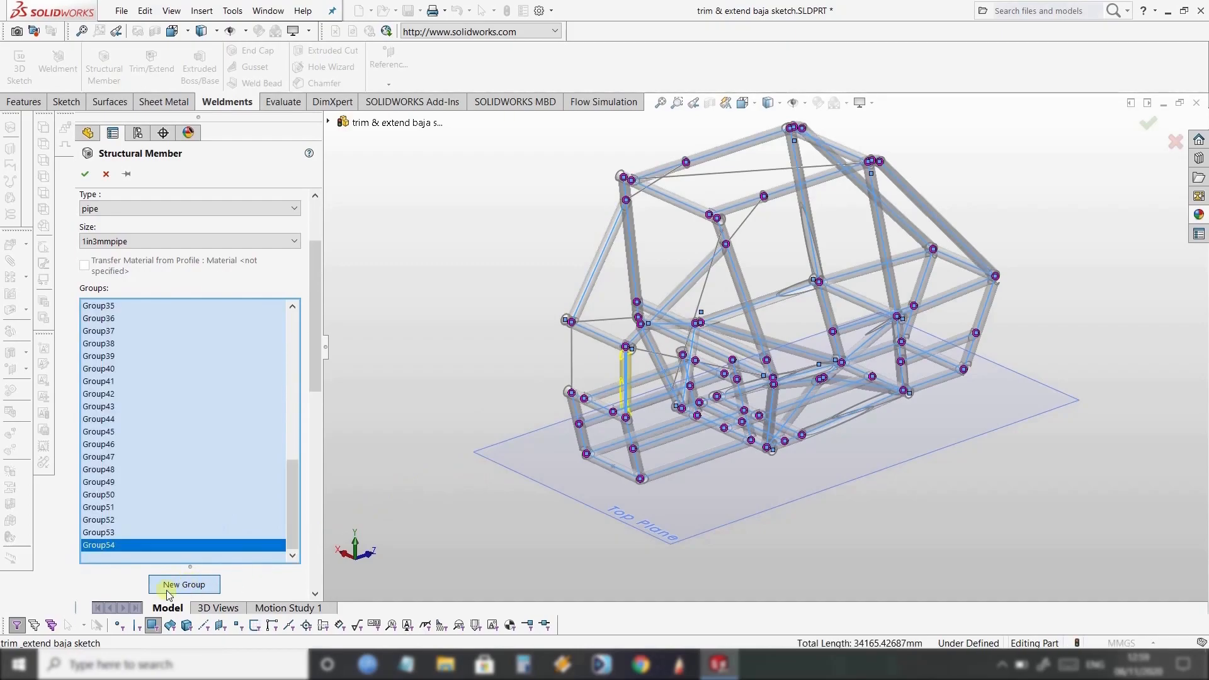
pyautogui.click(169, 585)
pyautogui.click(569, 356)
# Add separate groups for the two side members joining the highest end crossbar's ends to the tall legs near their bends.
pyautogui.moveTo(392, 485); pyautogui.dragTo(223, 598, button='middle')
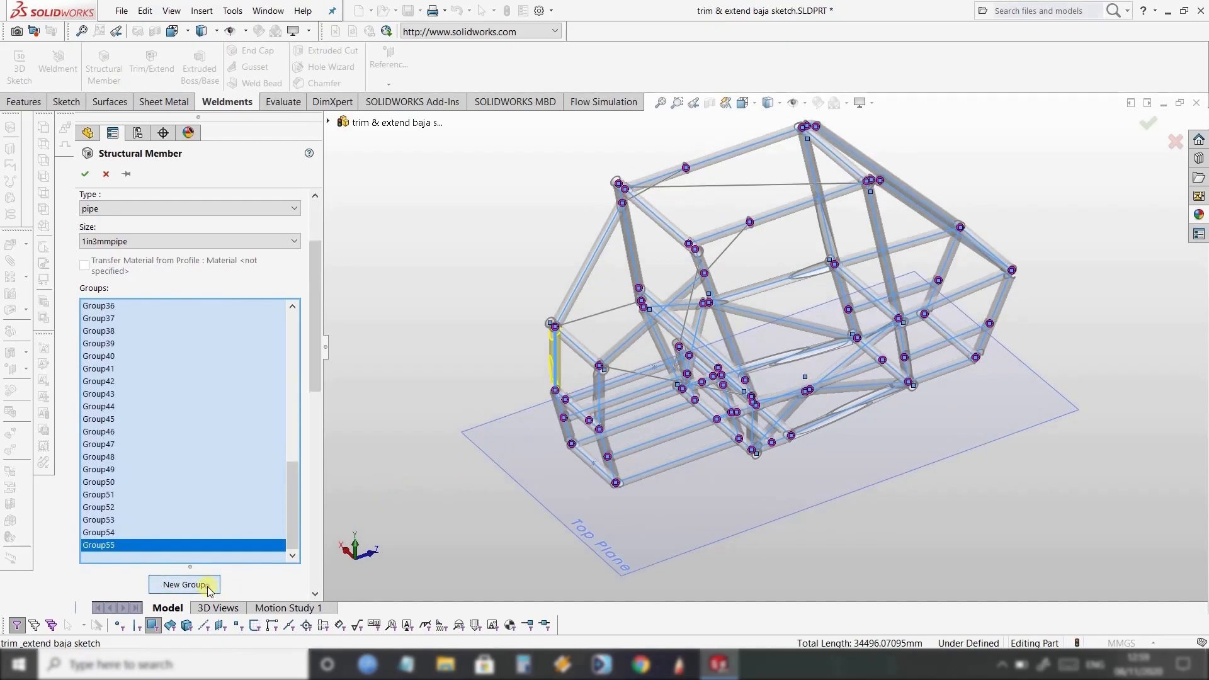
pyautogui.click(210, 590)
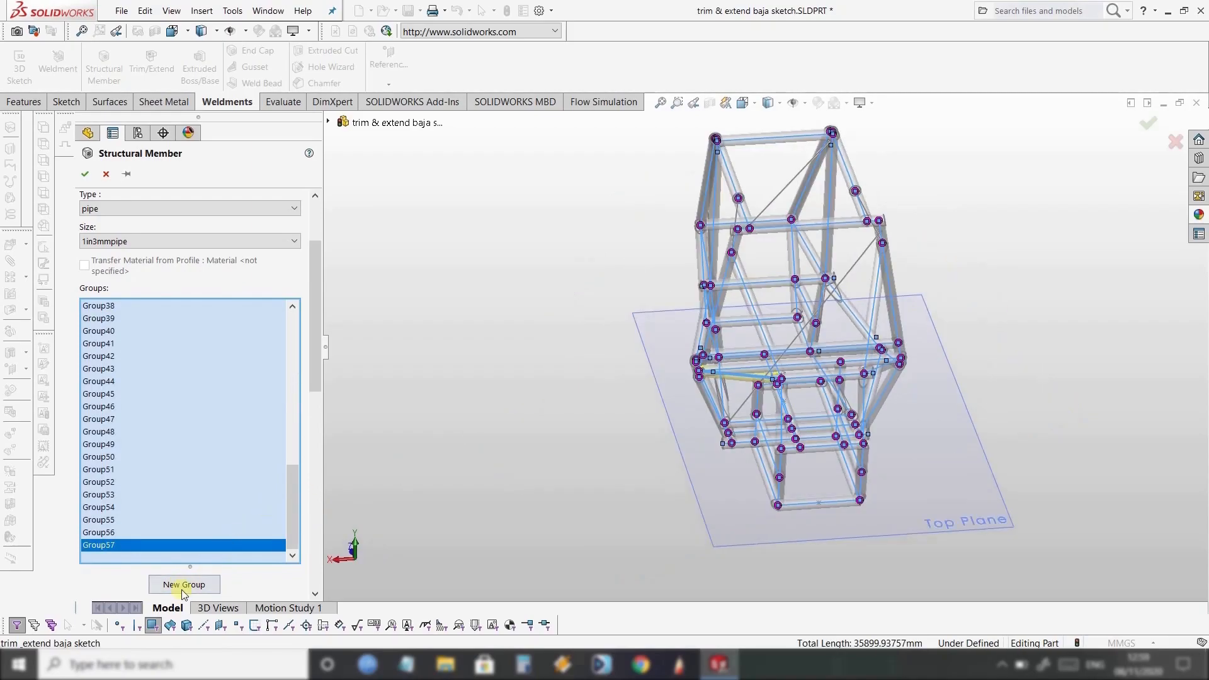
# Add a group for the long cross diagonal from one tall leg's upper end to the opposite leg's lower end.
pyautogui.click(181, 589)
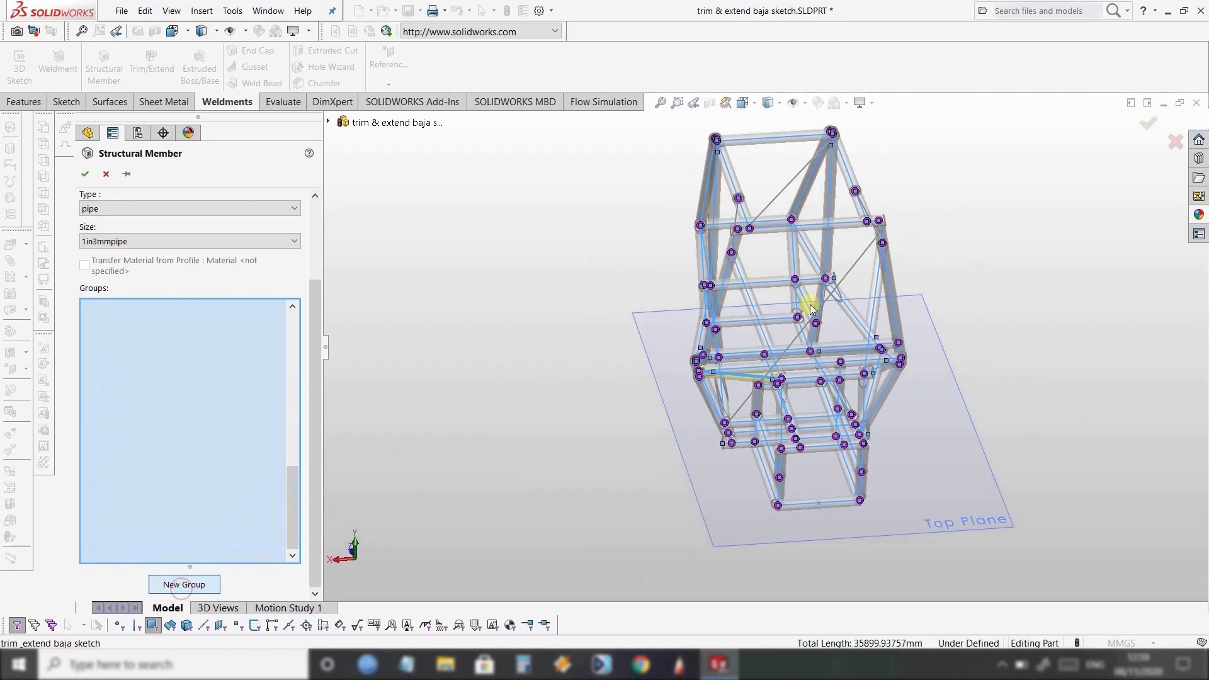
pyautogui.click(848, 267)
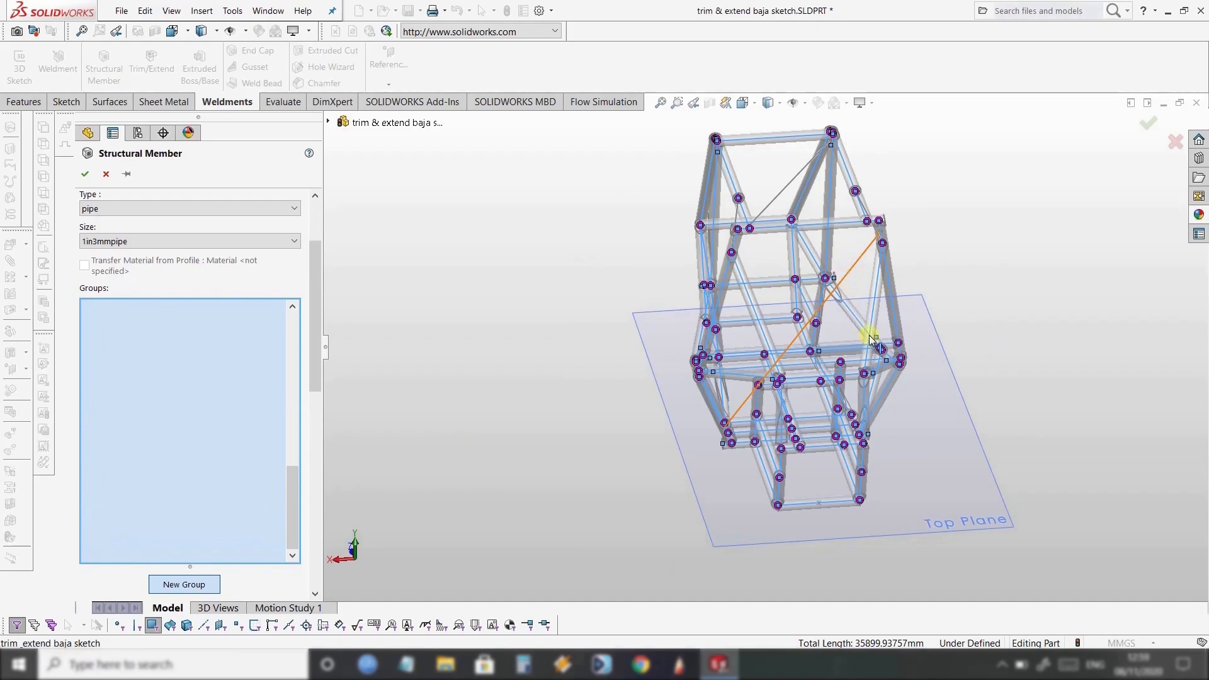
# Add separate groups for the two short corner braces joining the upper ends of the tall legs to the roof side rails.
pyautogui.moveTo(856, 354); pyautogui.dragTo(799, 337, button='middle')
pyautogui.moveTo(666, 210); pyautogui.dragTo(753, 233, button='middle')
pyautogui.scroll(-2, 746, 233)
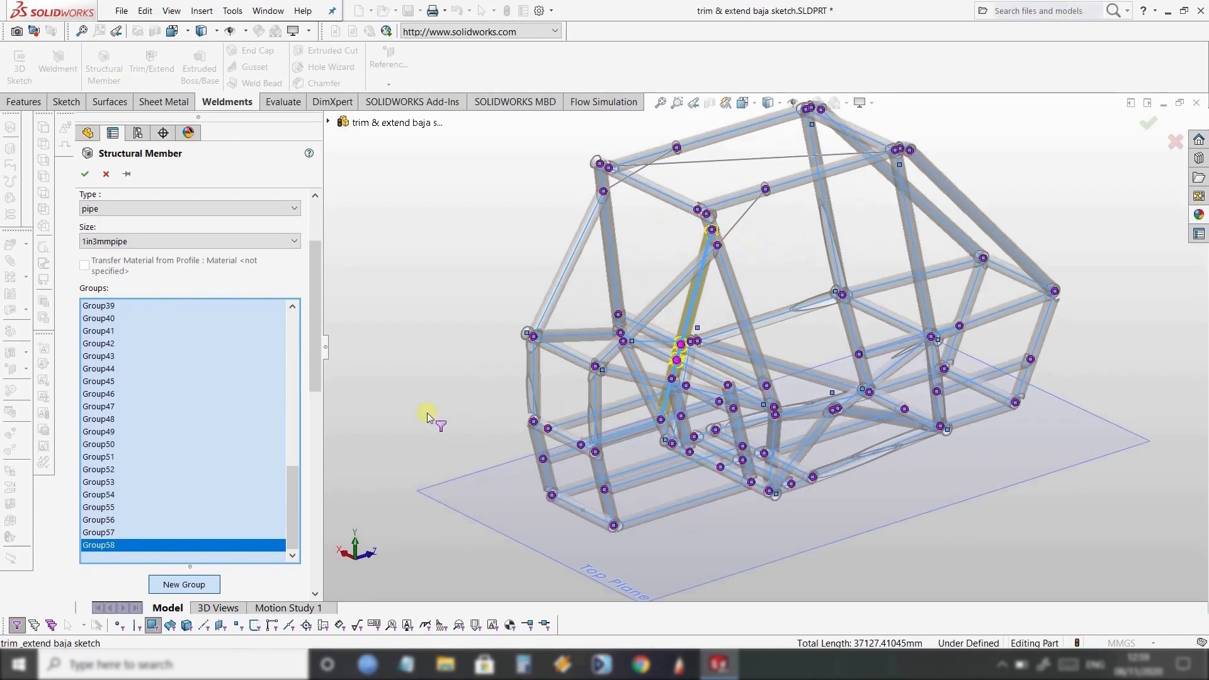
pyautogui.click(203, 584)
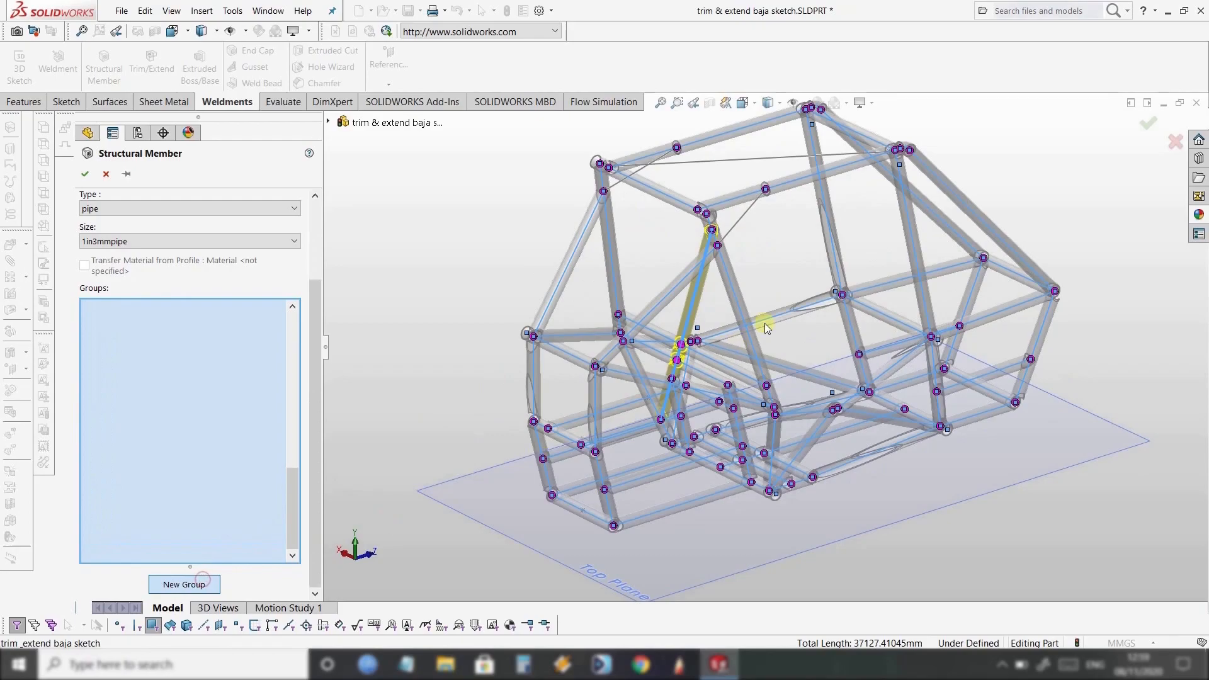
pyautogui.click(743, 218)
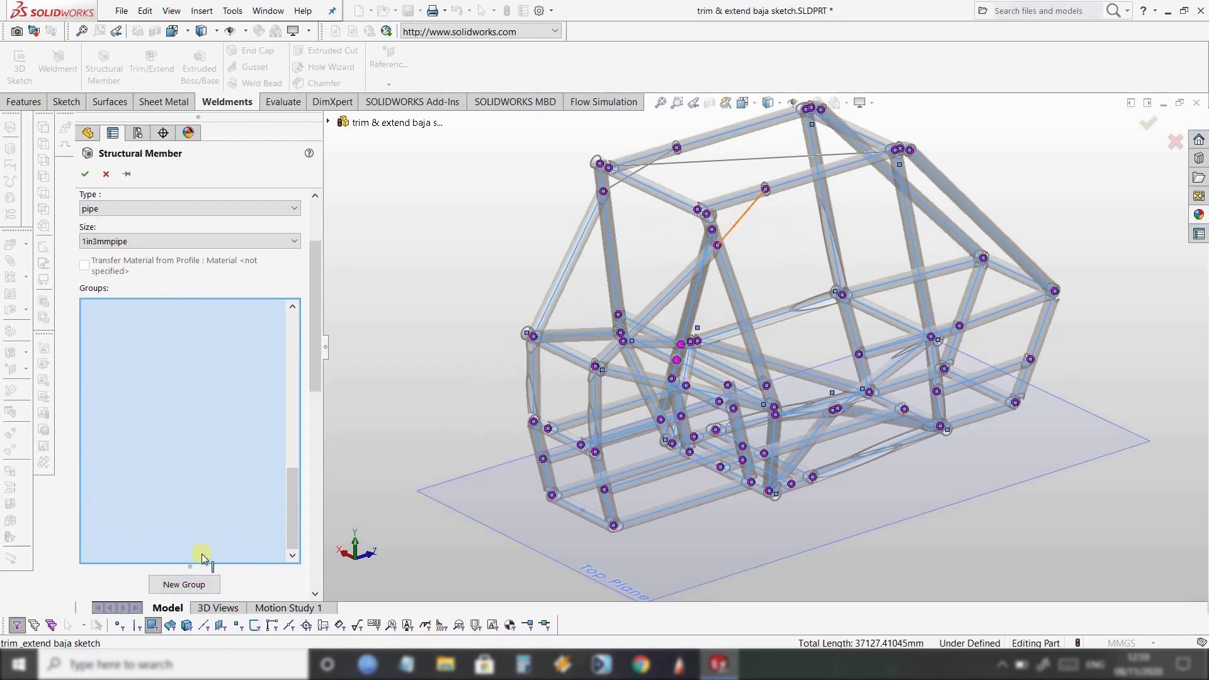
pyautogui.click(185, 583)
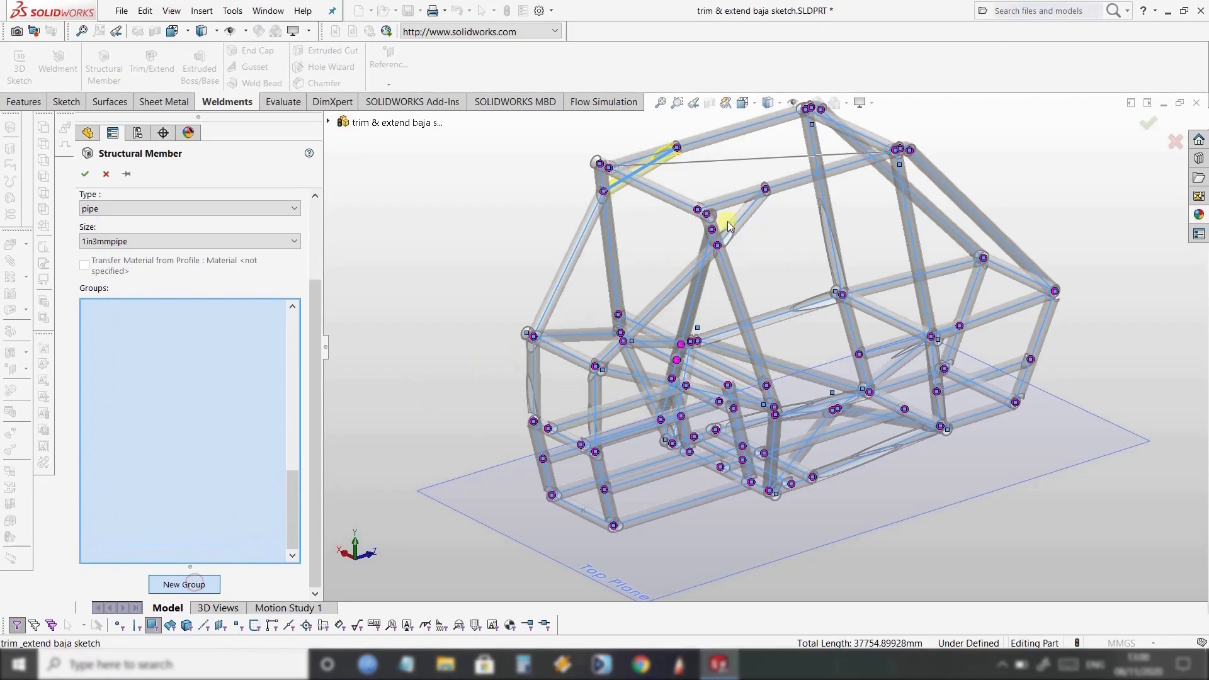
# Add a group for the diagonal across the roof panel and finish the 1in3mmpipe structural member.
pyautogui.click(723, 160)
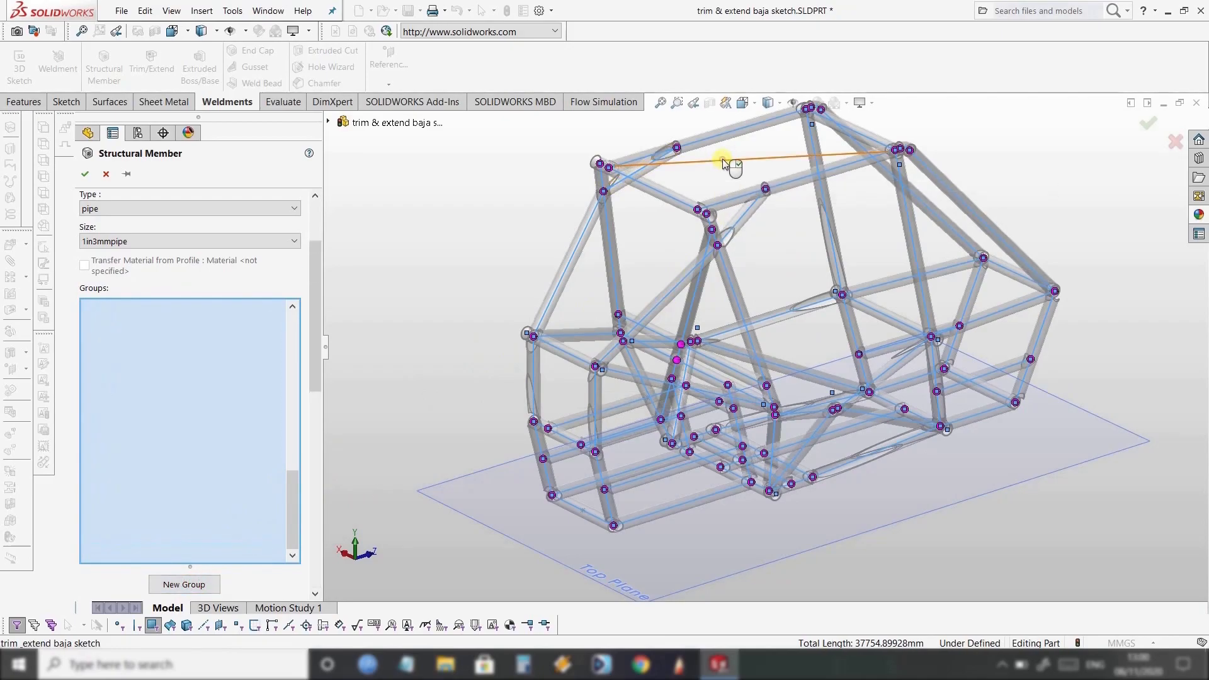
pyautogui.rightClick(821, 268)
pyautogui.moveTo(731, 273); pyautogui.dragTo(806, 327, button='middle')
pyautogui.hotkey('ctrl', '7')
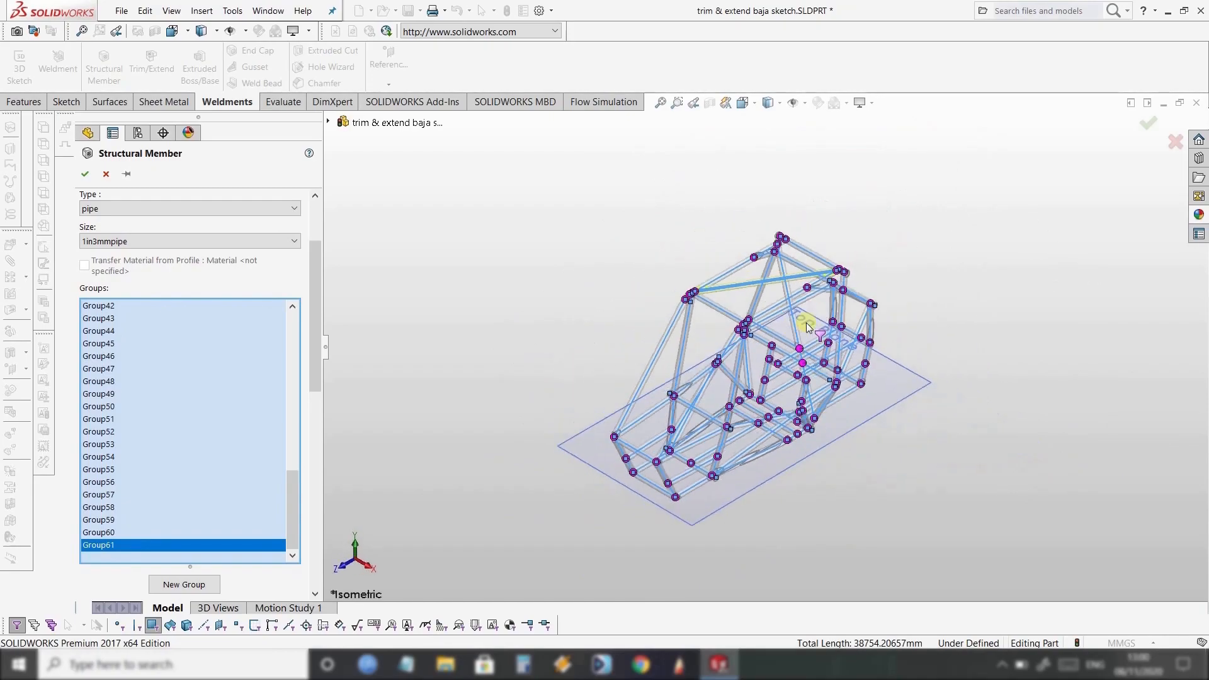
pyautogui.click(1147, 126)
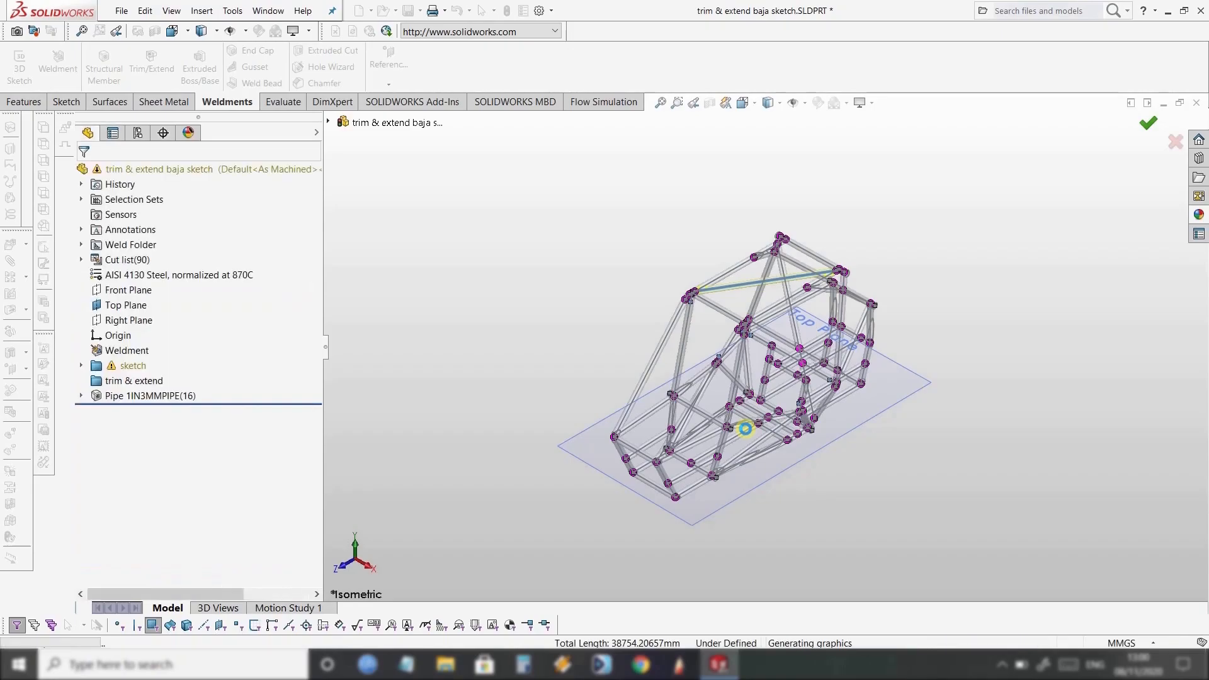
# Examine the pipe joints at the low end crossbars and along the bottom side rails of the frame.
pyautogui.moveTo(746, 429); pyautogui.dragTo(674, 378, button='middle')
pyautogui.moveTo(763, 364); pyautogui.dragTo(336, 373, button='middle')
pyautogui.scroll(-10, 686, 463)
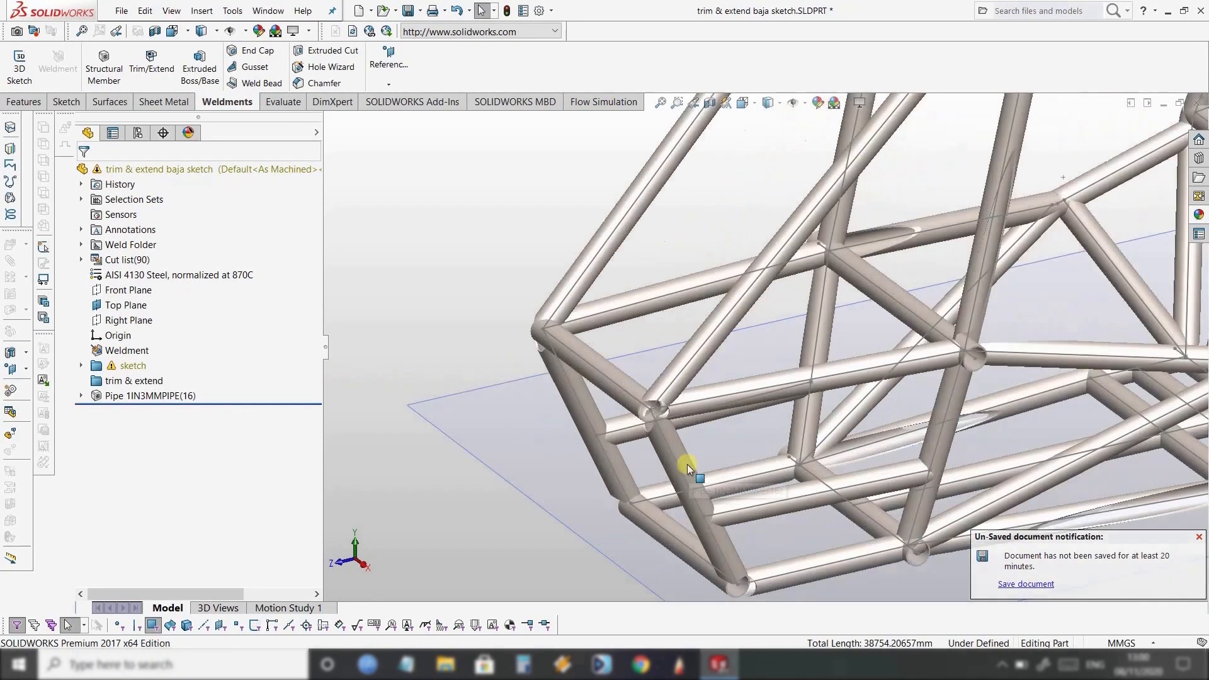
pyautogui.moveTo(652, 357); pyautogui.dragTo(700, 380, button='middle')
pyautogui.scroll(1, 701, 382)
pyautogui.scroll(5, 802, 434)
pyautogui.scroll(-8, 818, 441)
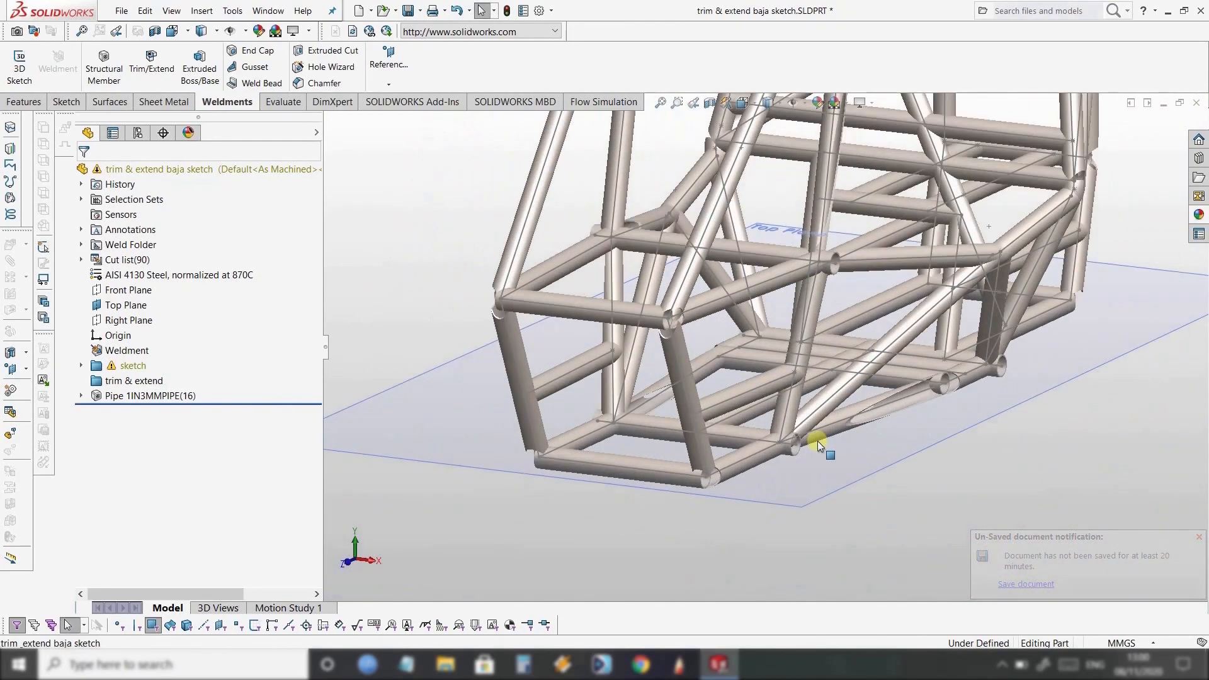
pyautogui.scroll(-4, 931, 405)
pyautogui.moveTo(927, 378); pyautogui.dragTo(910, 414, button='middle')
pyautogui.scroll(6, 911, 414)
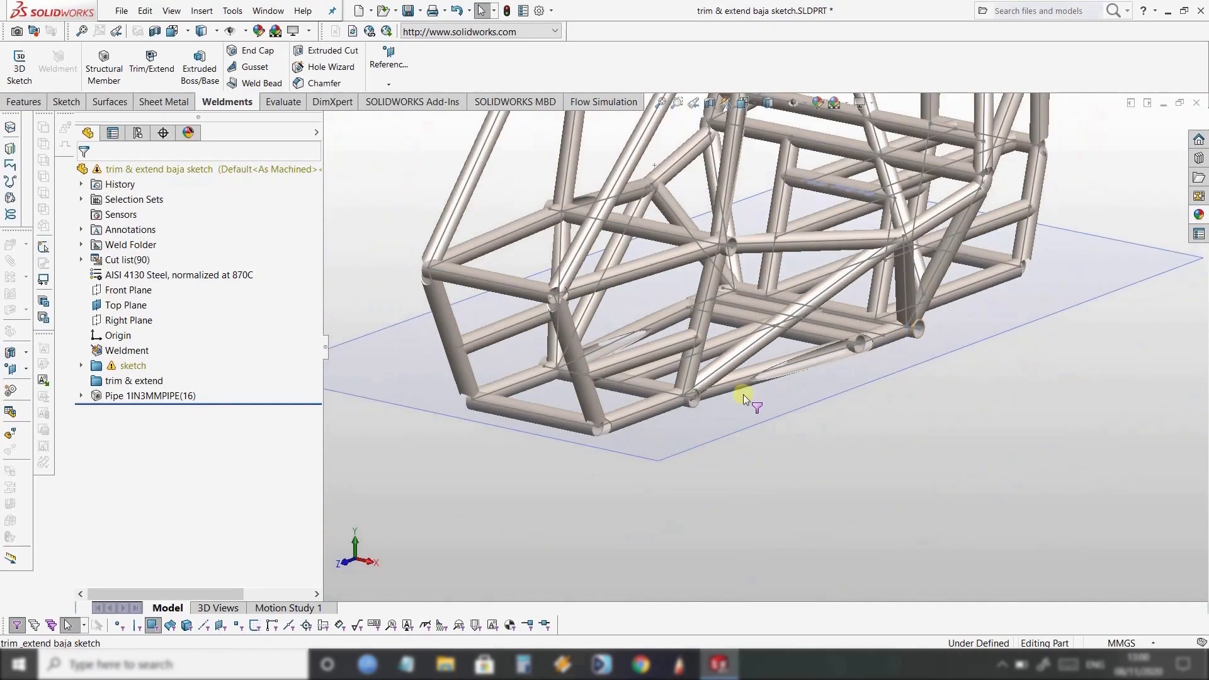
pyautogui.moveTo(629, 417); pyautogui.dragTo(722, 387, button='middle')
pyautogui.scroll(5, 536, 414)
pyautogui.scroll(-5, 536, 410)
pyautogui.moveTo(633, 345); pyautogui.dragTo(915, 418, button='middle')
pyautogui.scroll(-5, 917, 415)
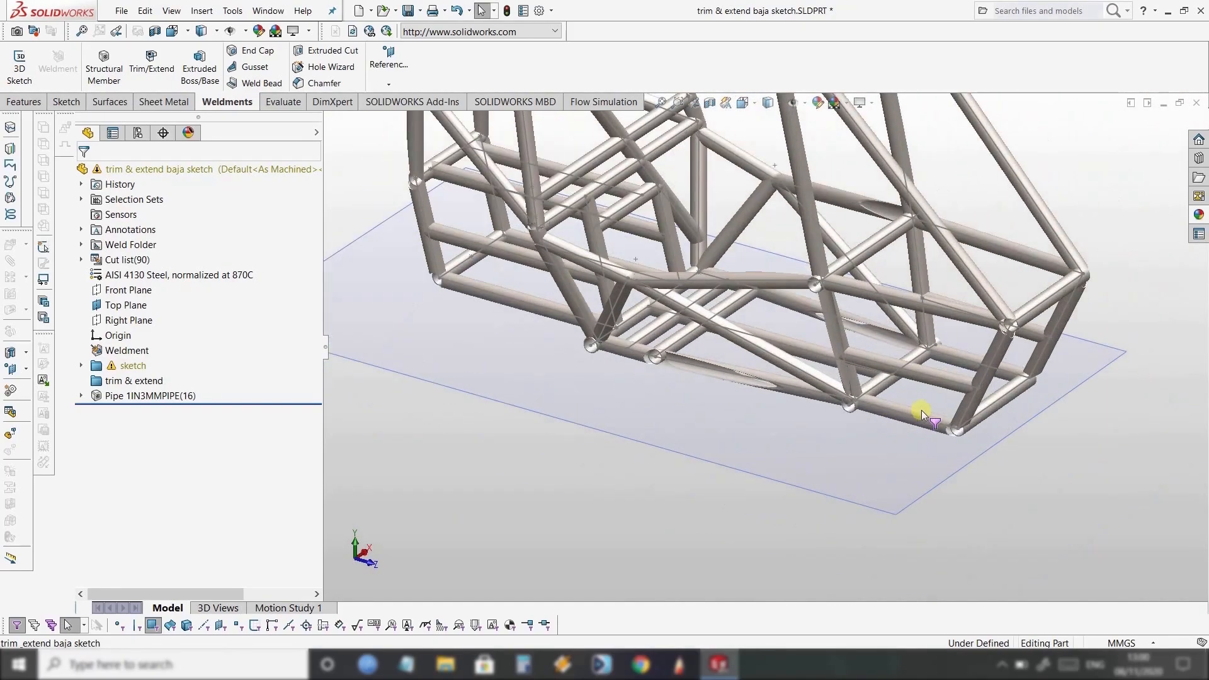
pyautogui.scroll(3, 1056, 292)
pyautogui.scroll(-6, 899, 307)
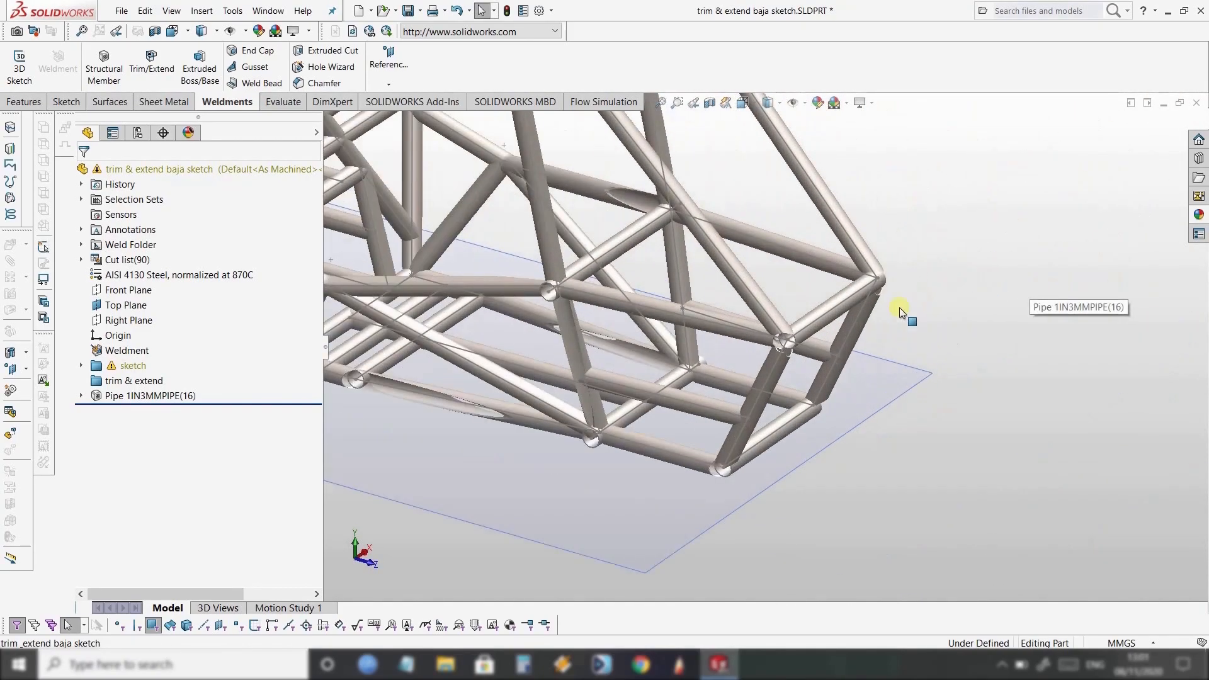
# Review the finished pipe frame from several sides and return it to the isometric view.
pyautogui.scroll(6, 782, 354)
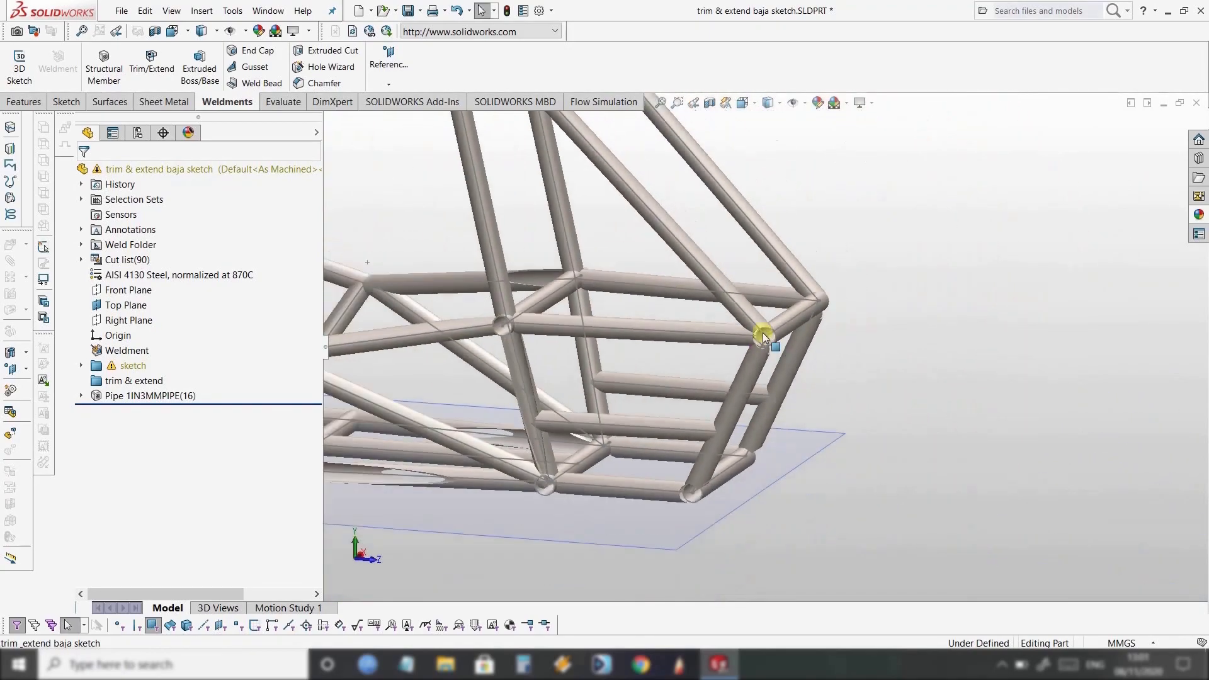
pyautogui.scroll(4, 763, 337)
pyautogui.moveTo(764, 337); pyautogui.dragTo(804, 350, button='middle')
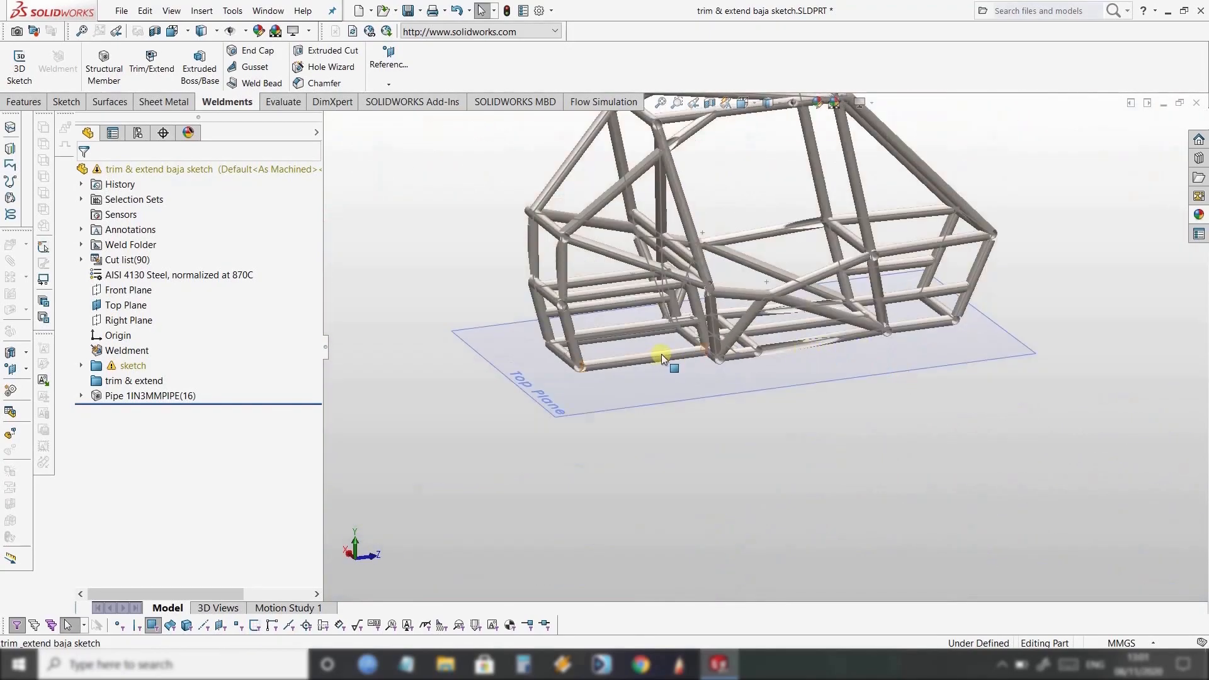
pyautogui.moveTo(661, 356); pyautogui.dragTo(761, 337, button='middle')
pyautogui.scroll(6, 746, 344)
pyautogui.scroll(-5, 615, 244)
pyautogui.moveTo(615, 243); pyautogui.dragTo(818, 201, button='middle')
pyautogui.click(743, 103)
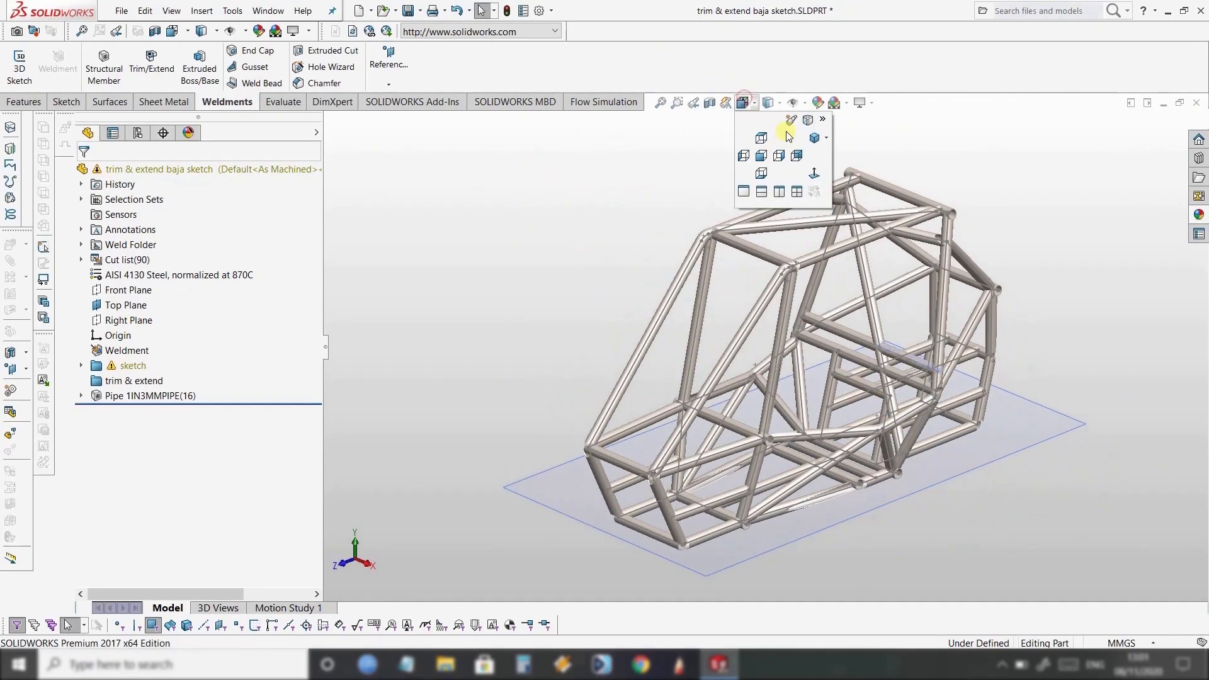
pyautogui.click(812, 138)
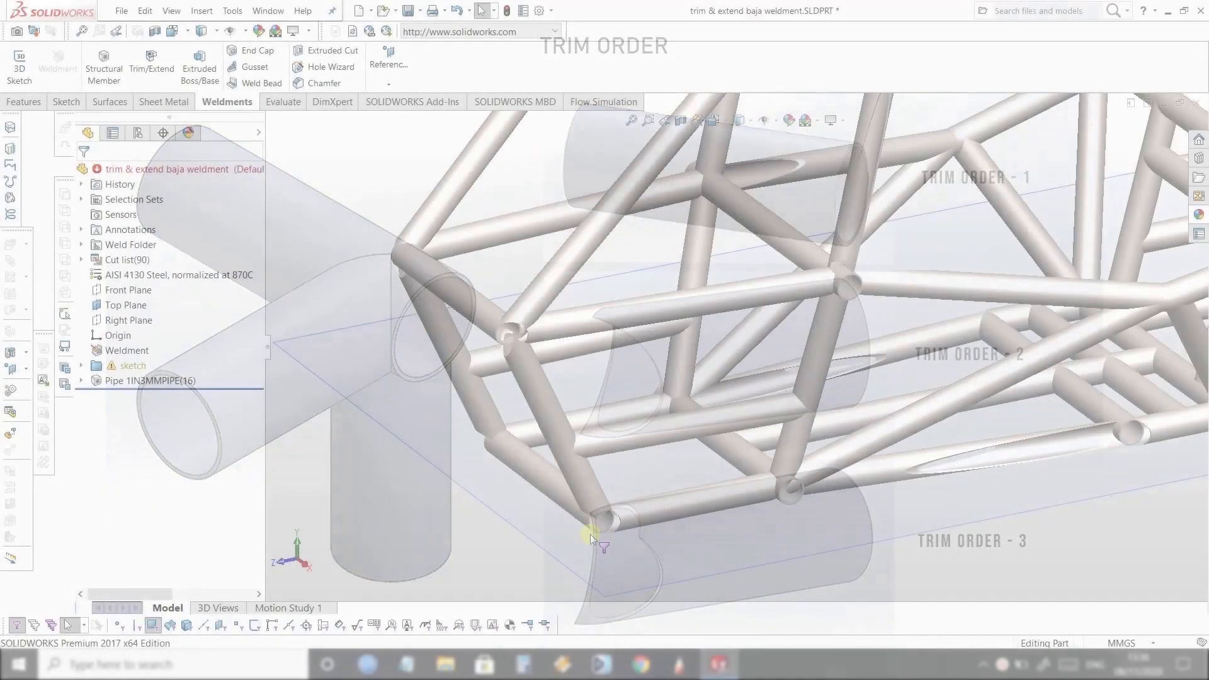
# Examine the bottom corner joint where the end crossbar, the side rail and the sloping end post meet.
pyautogui.scroll(-5, 590, 535)
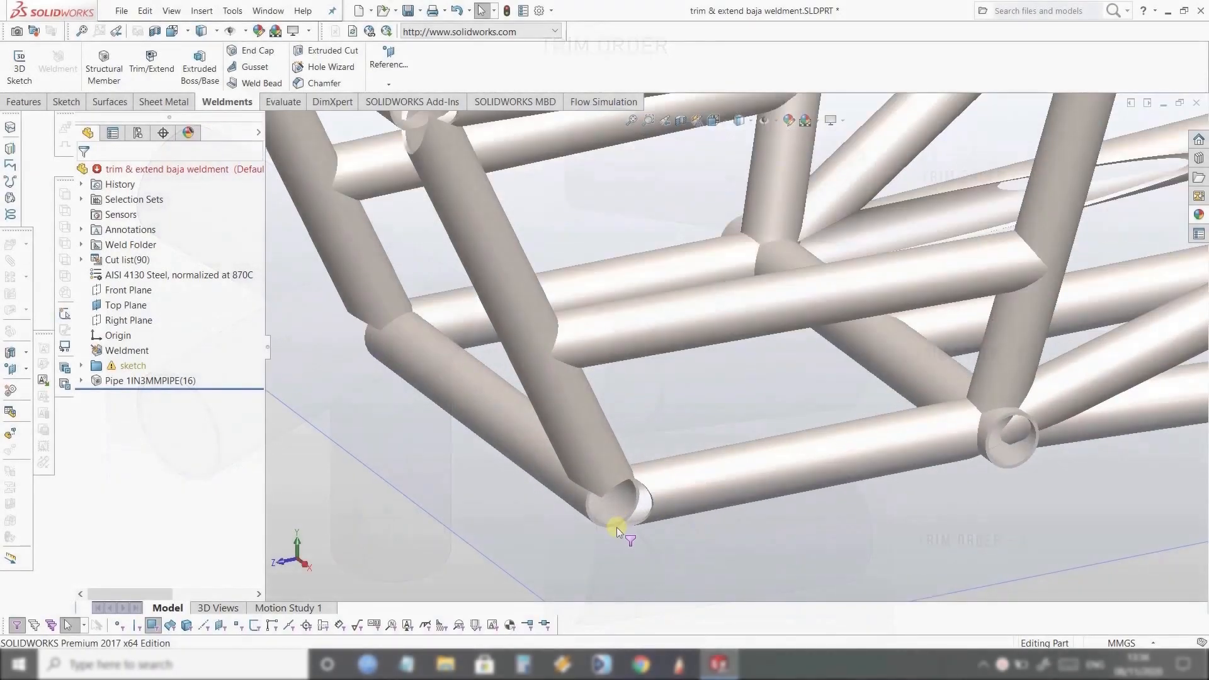
pyautogui.scroll(5, 630, 489)
pyautogui.scroll(-3, 751, 329)
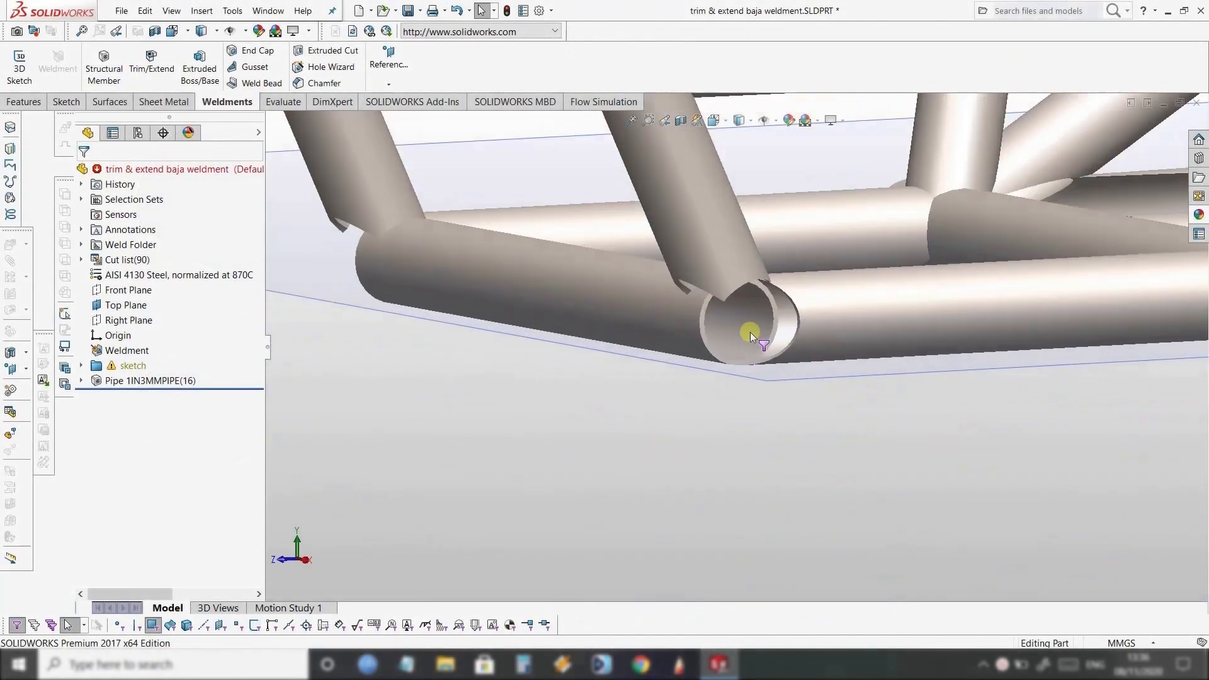
pyautogui.moveTo(742, 345); pyautogui.dragTo(642, 350, button='middle')
pyautogui.scroll(2, 739, 352)
pyautogui.scroll(2, 741, 350)
pyautogui.scroll(-4, 730, 344)
pyautogui.scroll(4, 738, 368)
pyautogui.scroll(-3, 725, 364)
pyautogui.scroll(4, 758, 274)
pyautogui.scroll(-4, 721, 283)
pyautogui.click(573, 356)
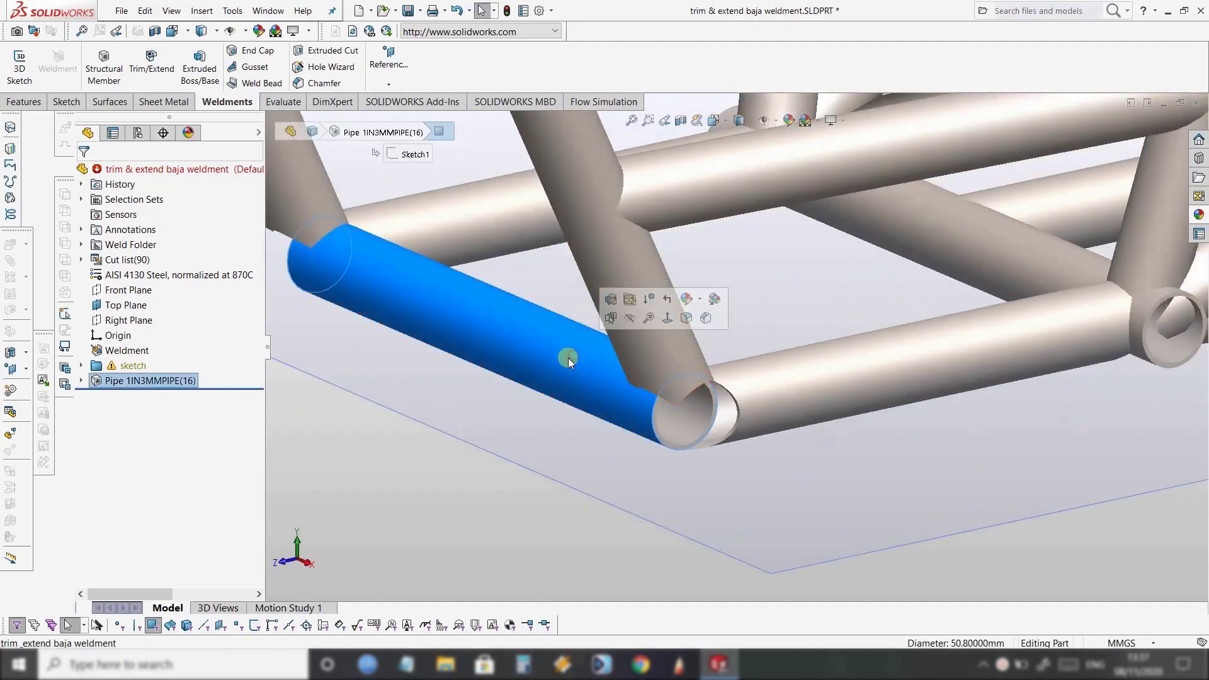
pyautogui.click(656, 305)
pyautogui.click(803, 379)
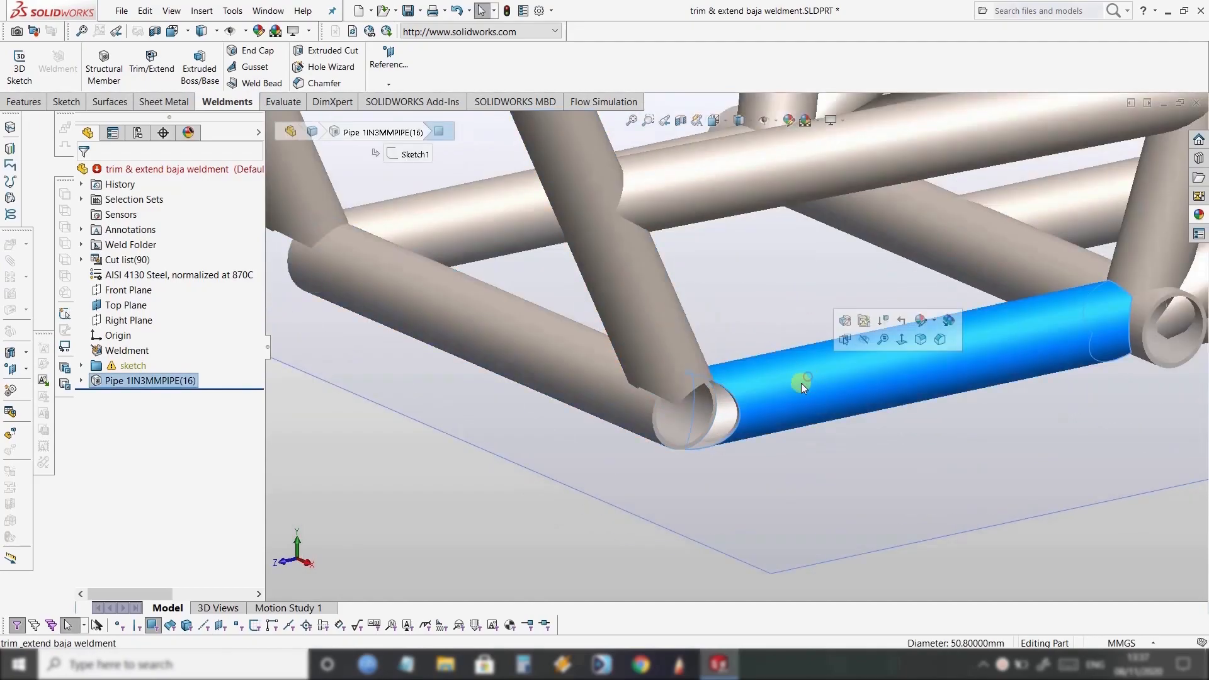
# Open the pipe feature for editing and review the trim order of the three groups meeting at the bottom corner.
pyautogui.click(573, 371)
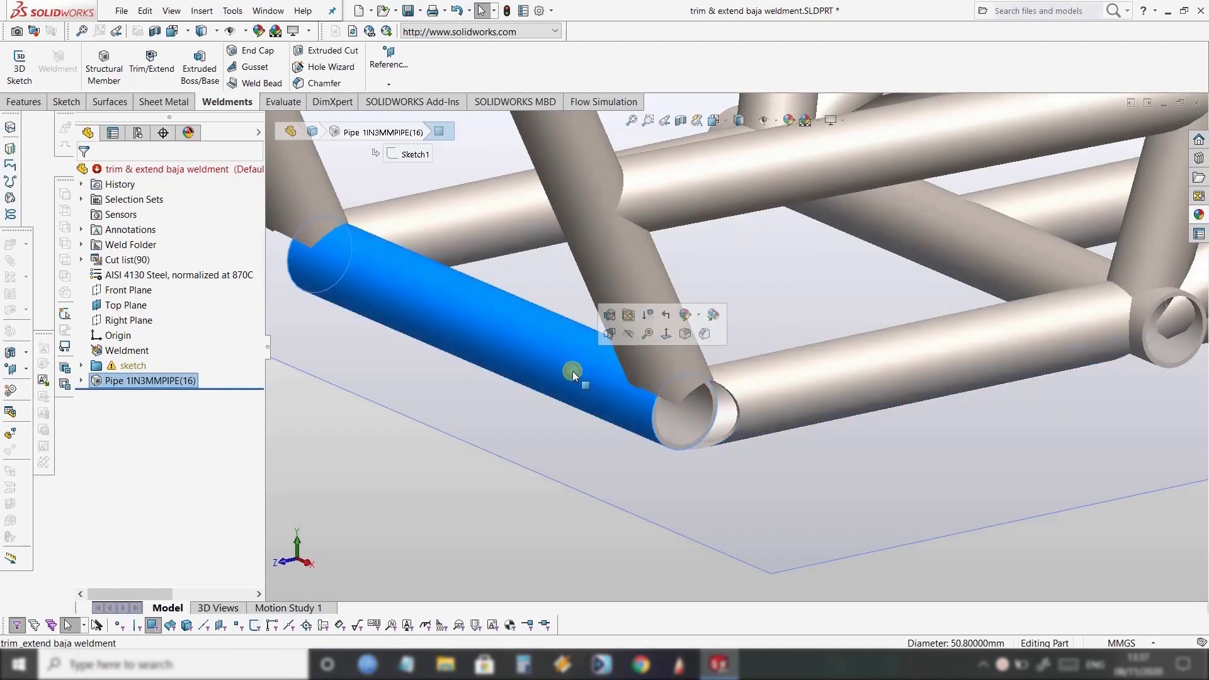
pyautogui.click(611, 317)
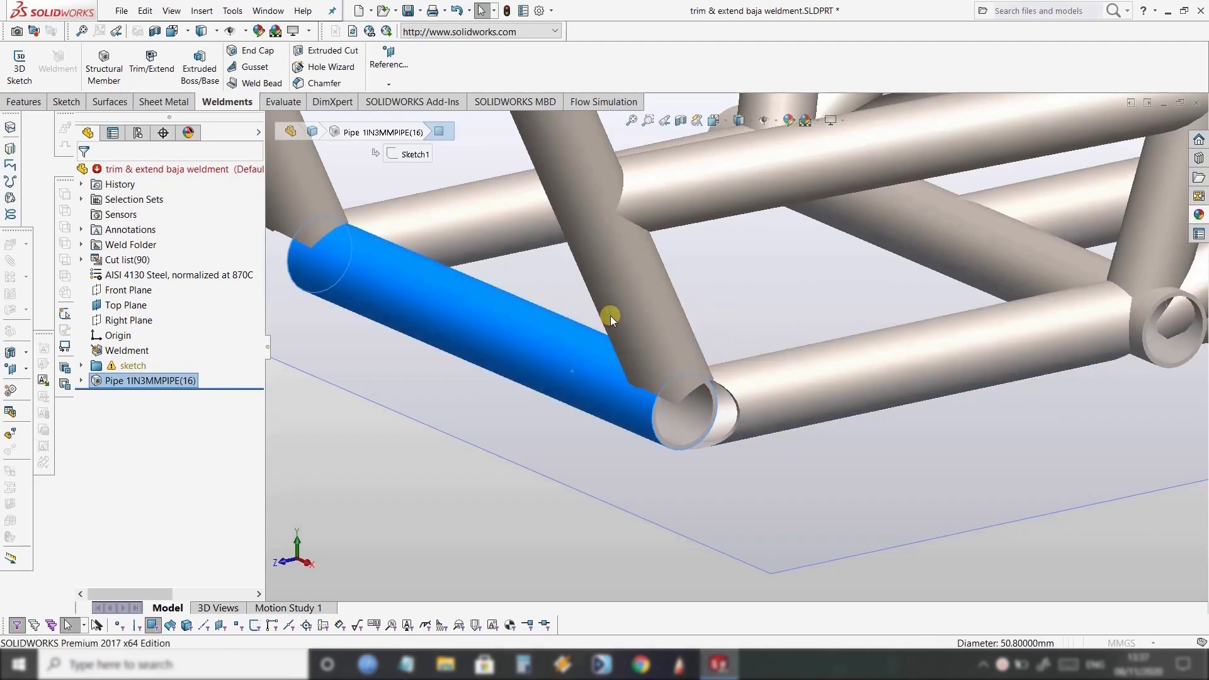
pyautogui.click(685, 412)
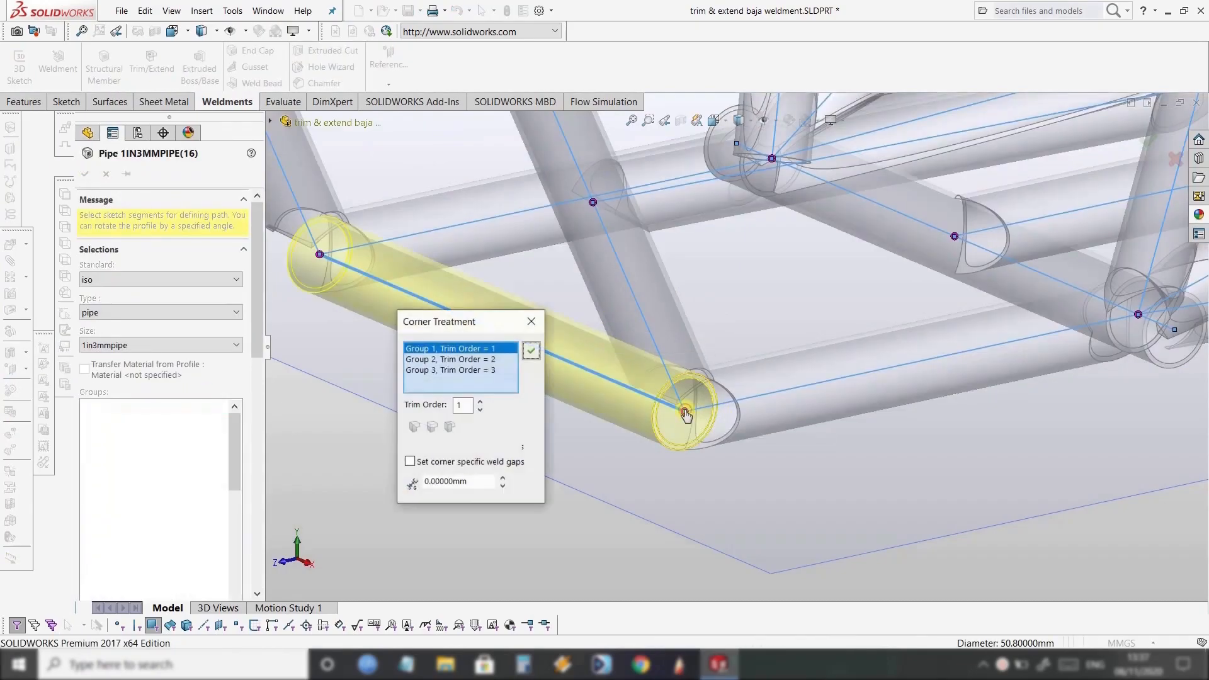
pyautogui.moveTo(482, 331); pyautogui.dragTo(475, 341)
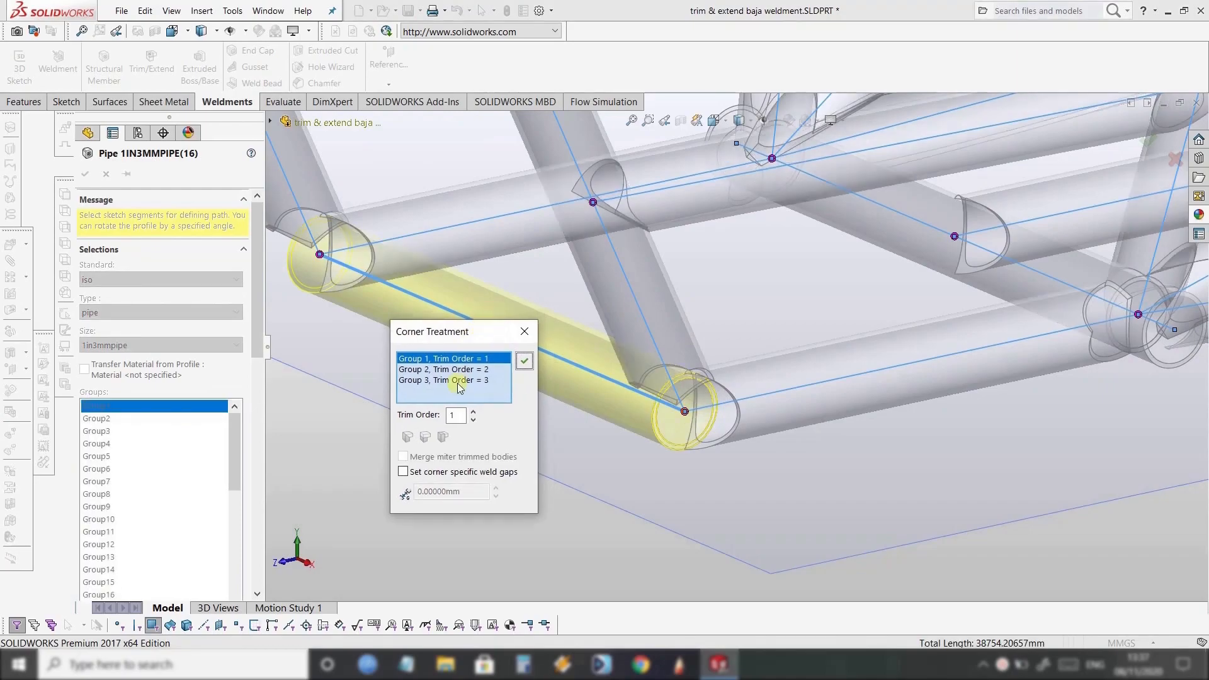
pyautogui.click(476, 370)
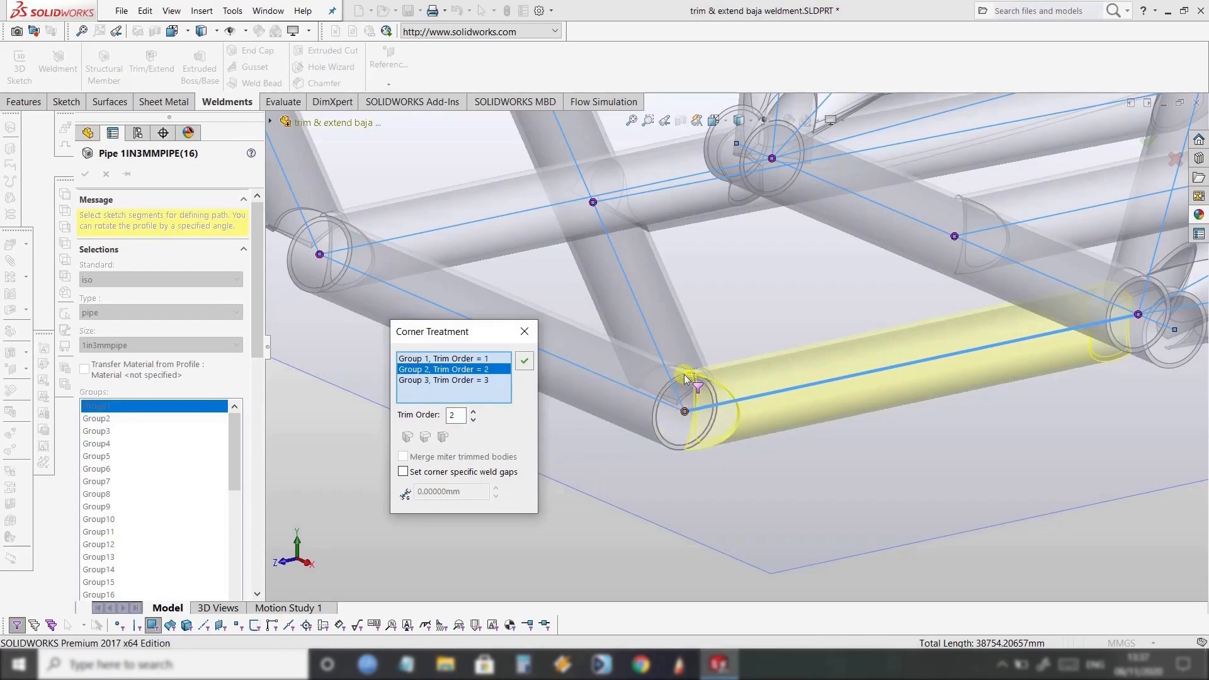
pyautogui.click(474, 380)
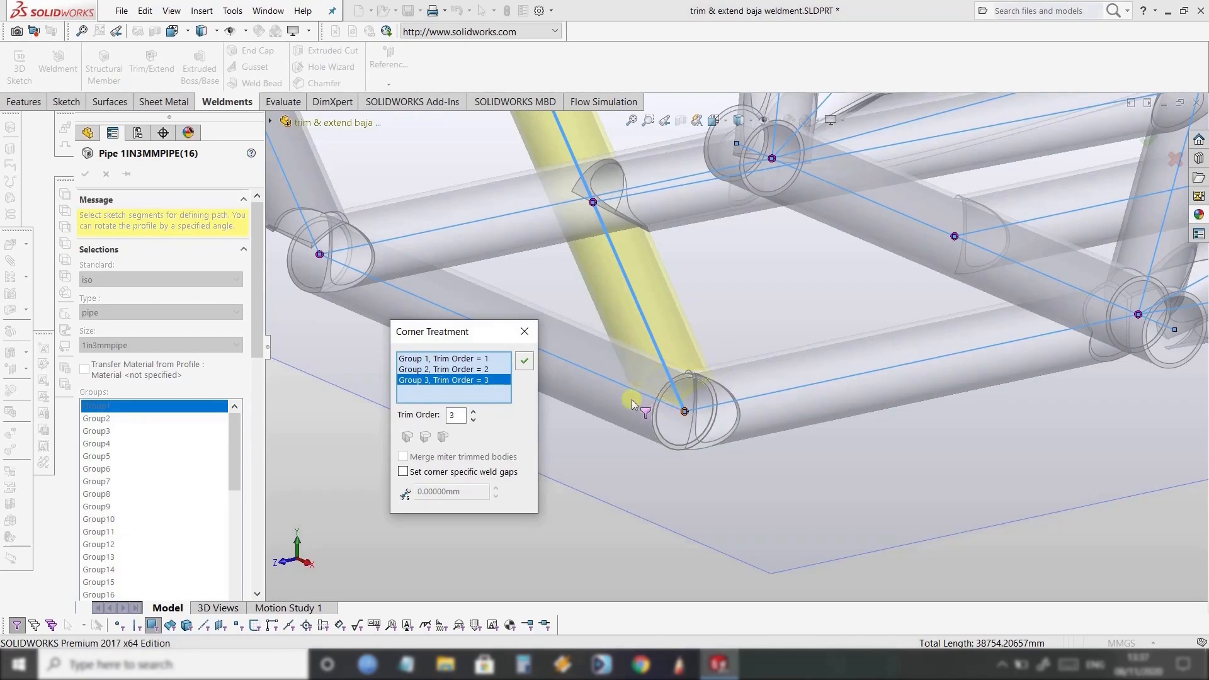
pyautogui.click(524, 364)
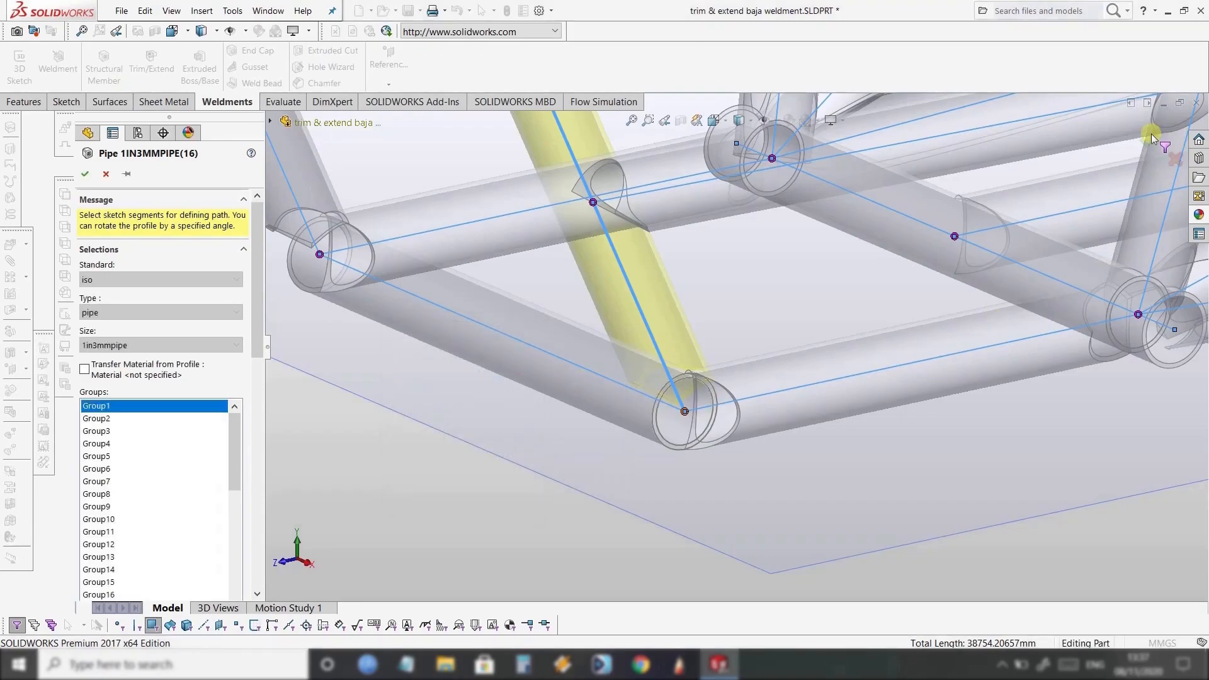
pyautogui.click(1152, 137)
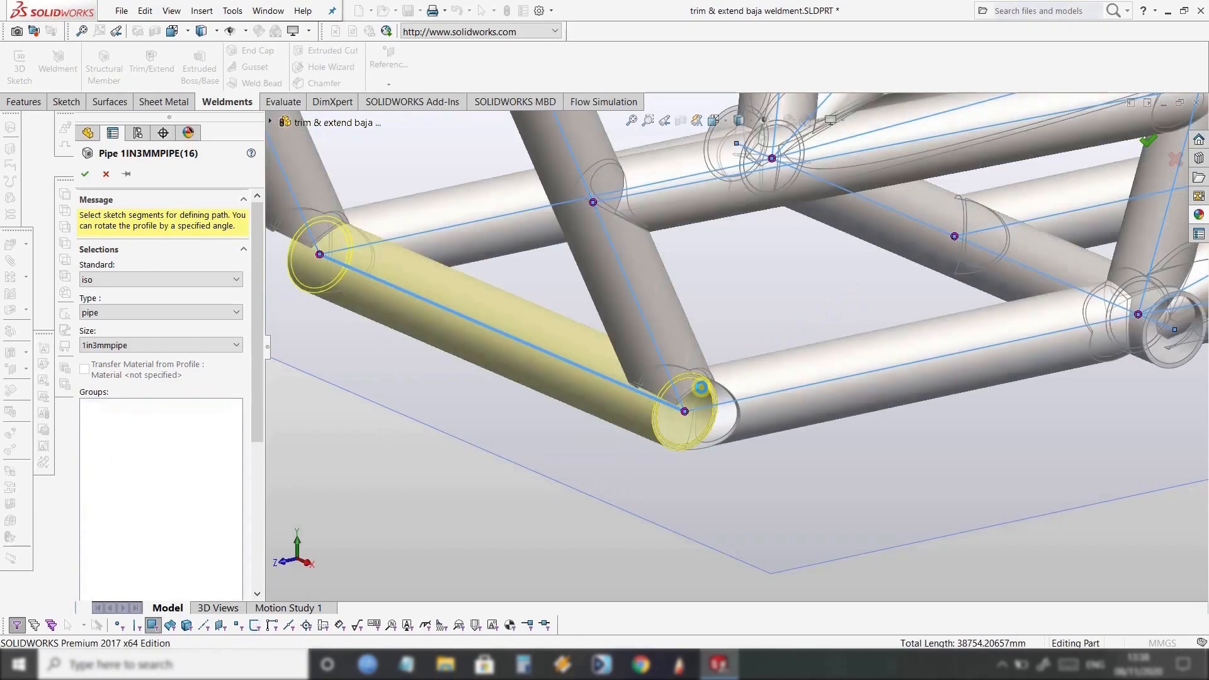
pyautogui.rightClick(701, 387)
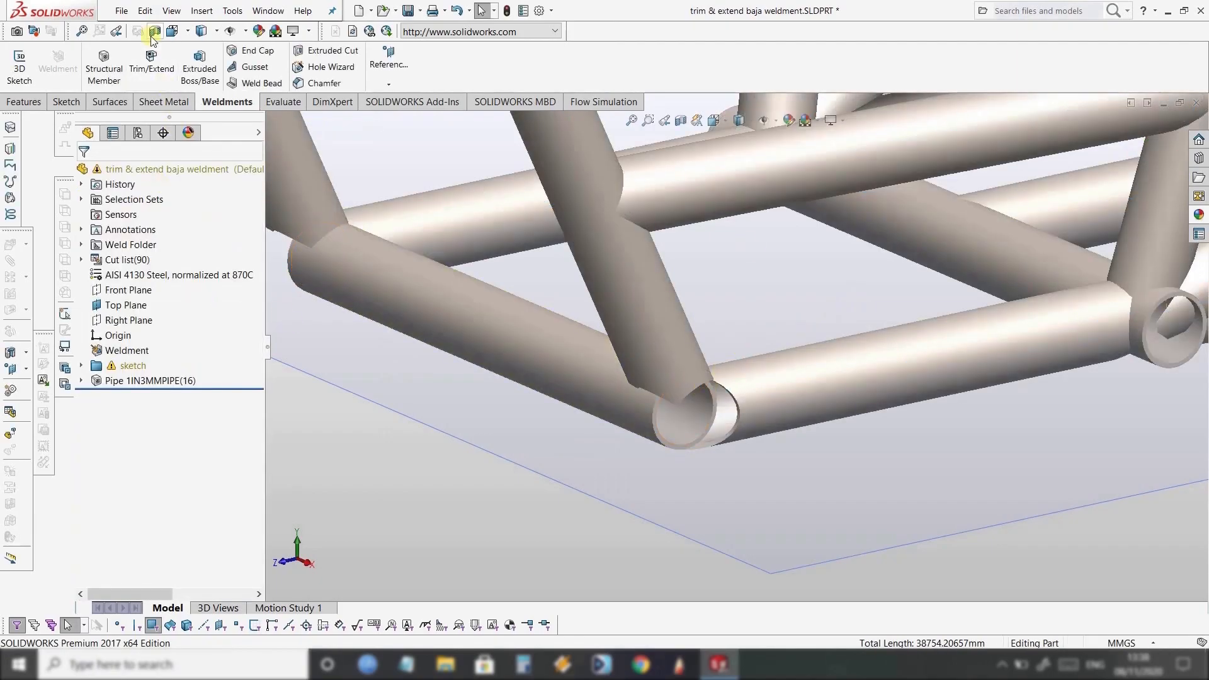
pyautogui.click(145, 69)
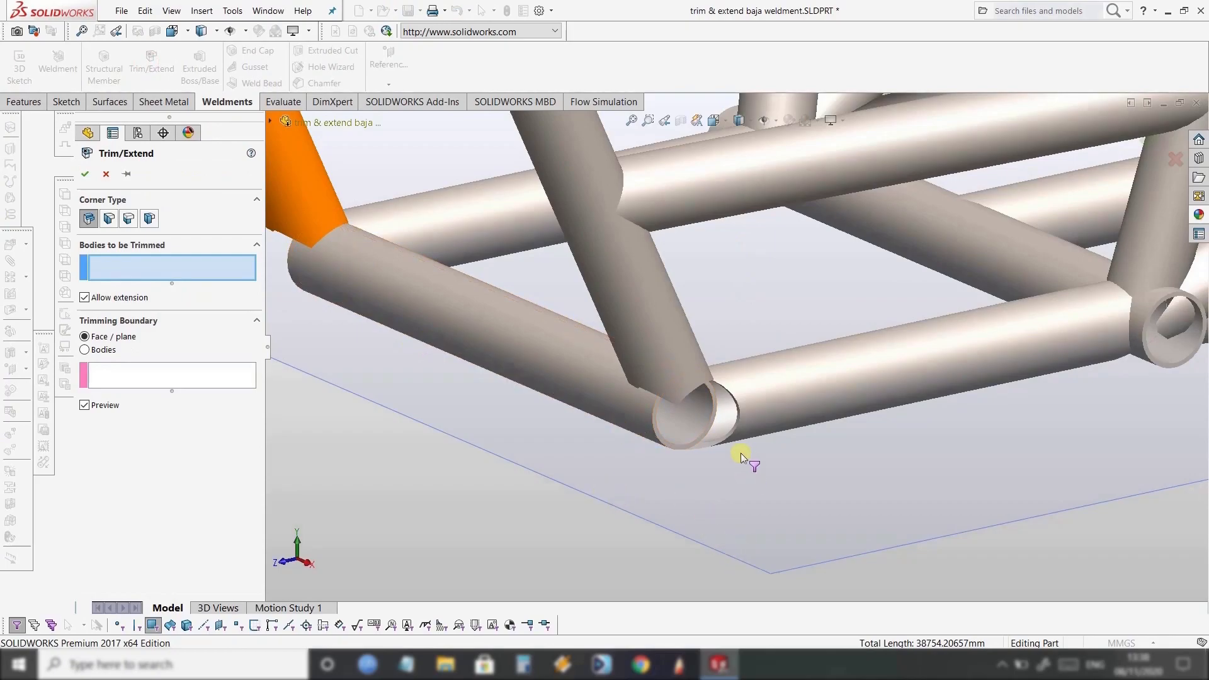
pyautogui.rightClick(638, 283)
pyautogui.click(727, 255)
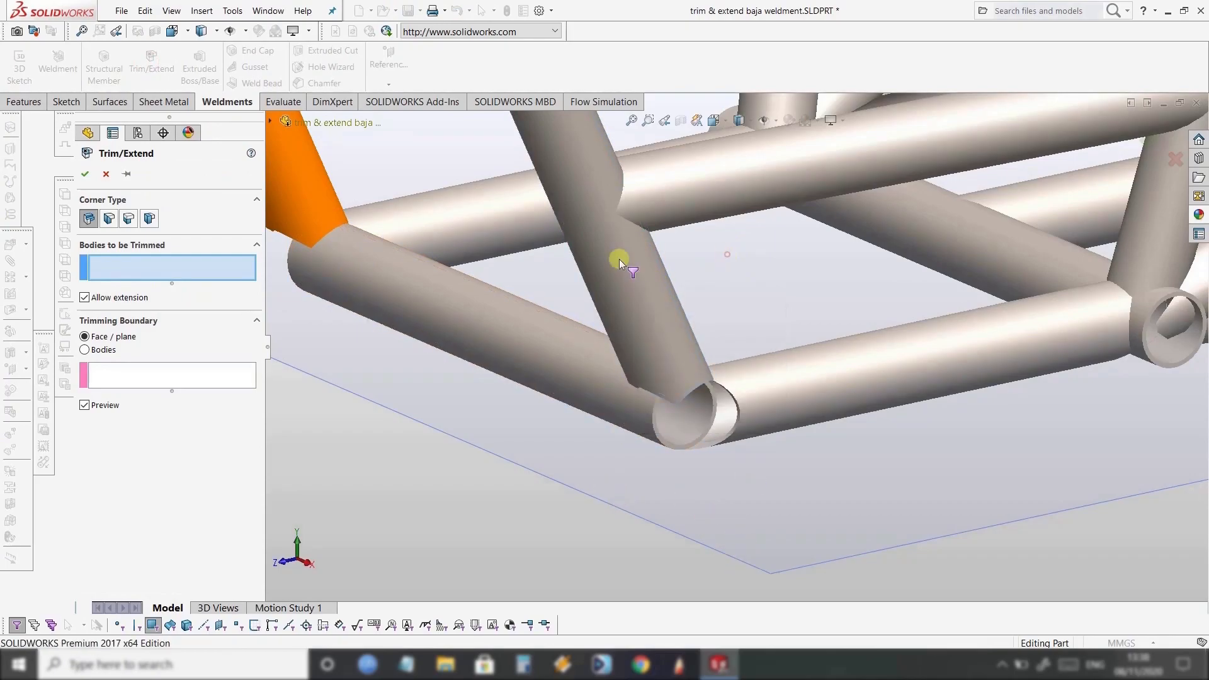
pyautogui.click(106, 175)
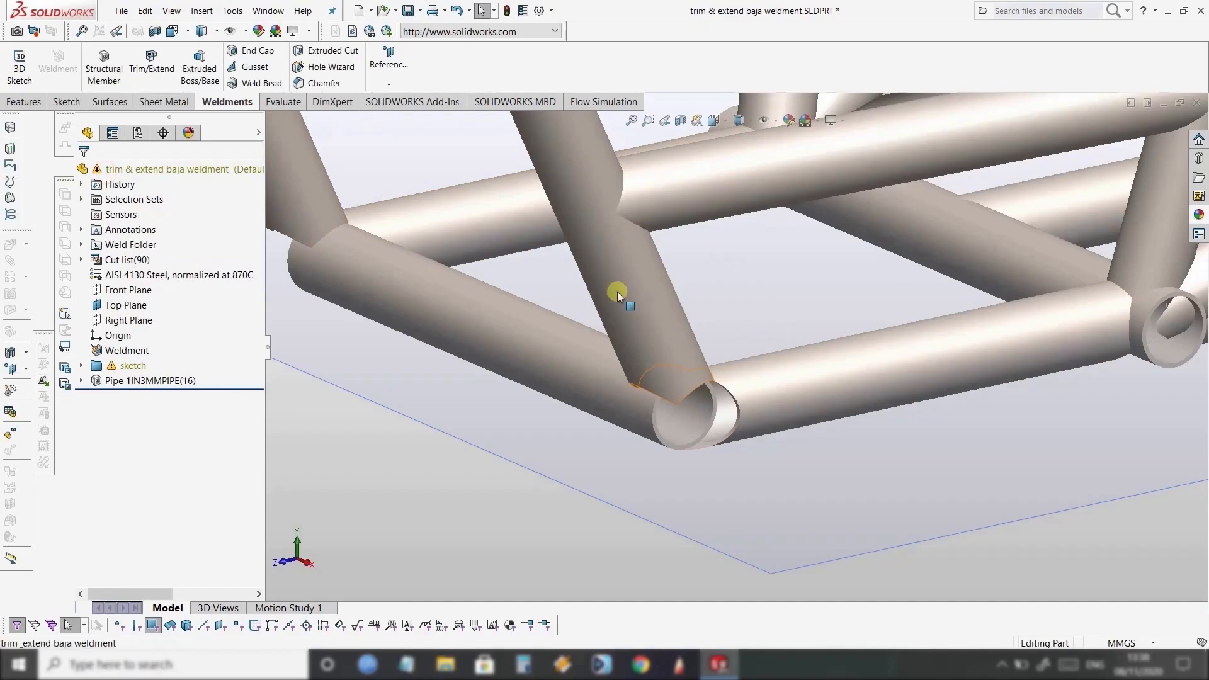
# Hide the sloping end post that meets the bottom corner joint.
pyautogui.rightClick(626, 262)
pyautogui.click(645, 275)
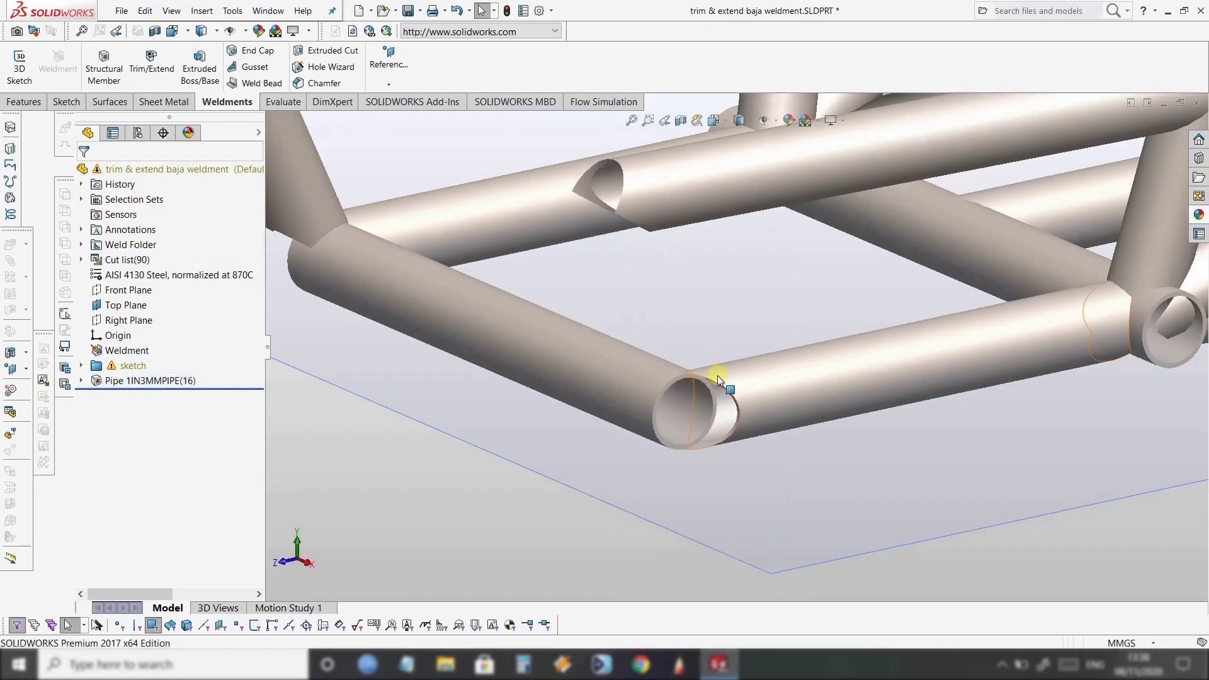
# Set up a Trim/Extend at the bottom corner with the End Butt1 corner, trimming the side rail against the end crossbar.
pyautogui.scroll(-3, 717, 377)
pyautogui.moveTo(743, 448); pyautogui.dragTo(734, 470, button='middle')
pyautogui.scroll(2, 734, 470)
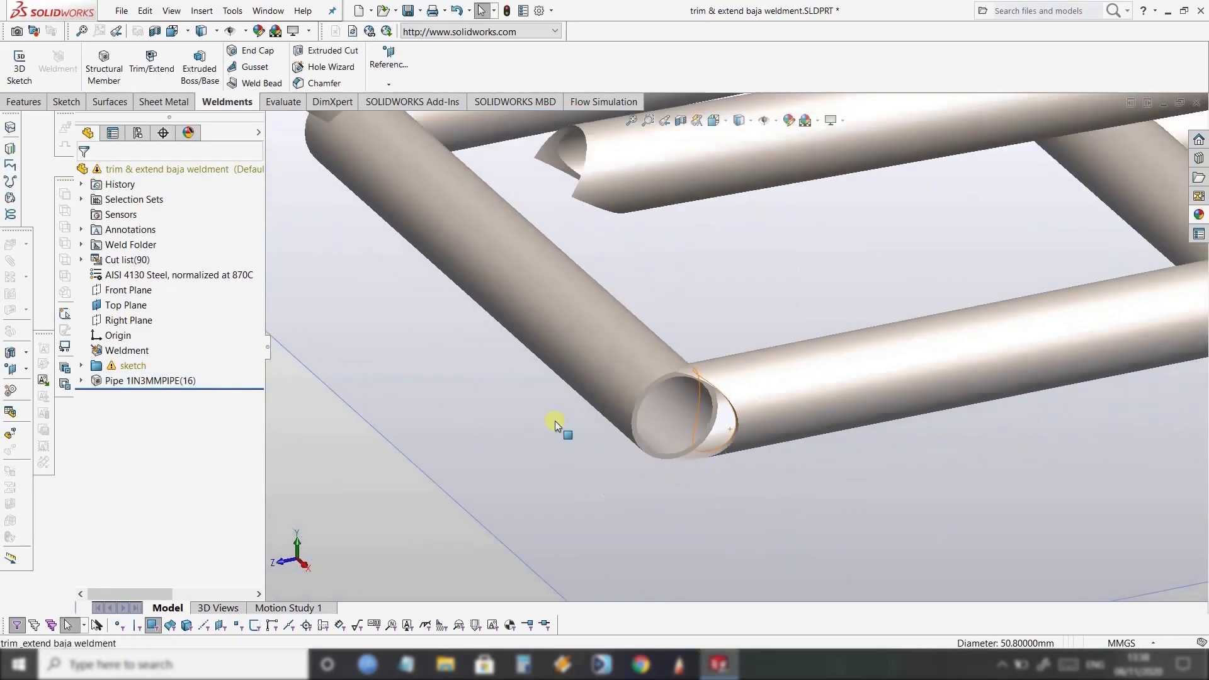
pyautogui.click(151, 62)
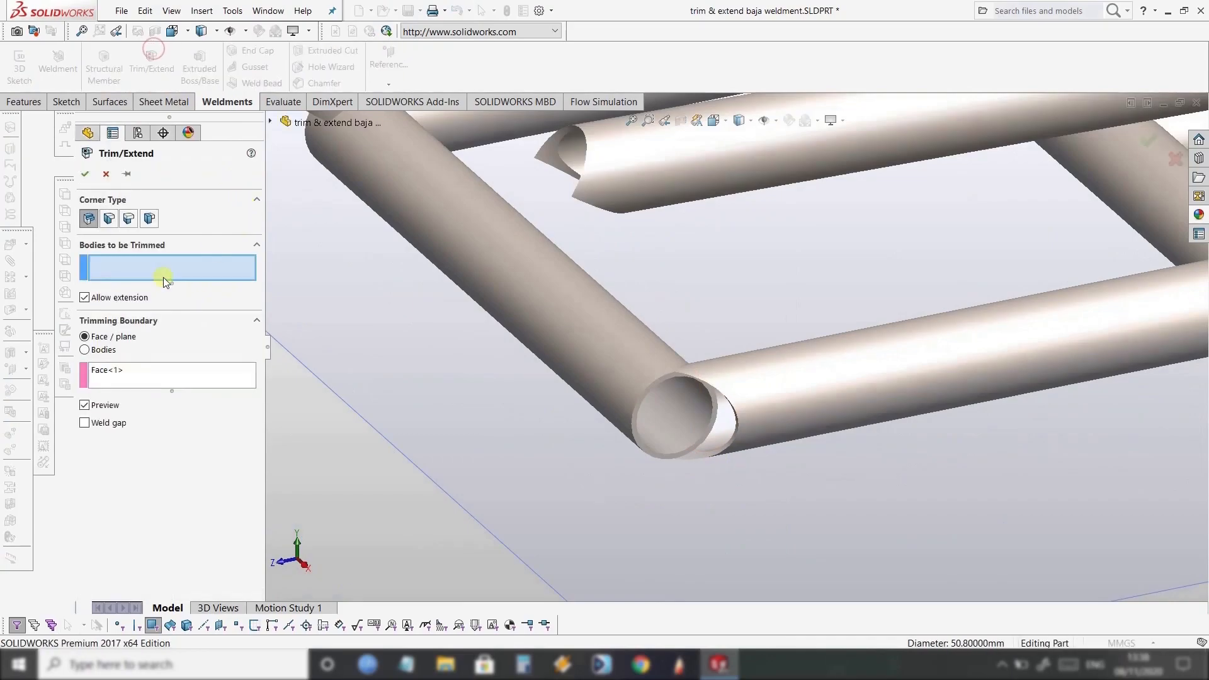
pyautogui.click(795, 388)
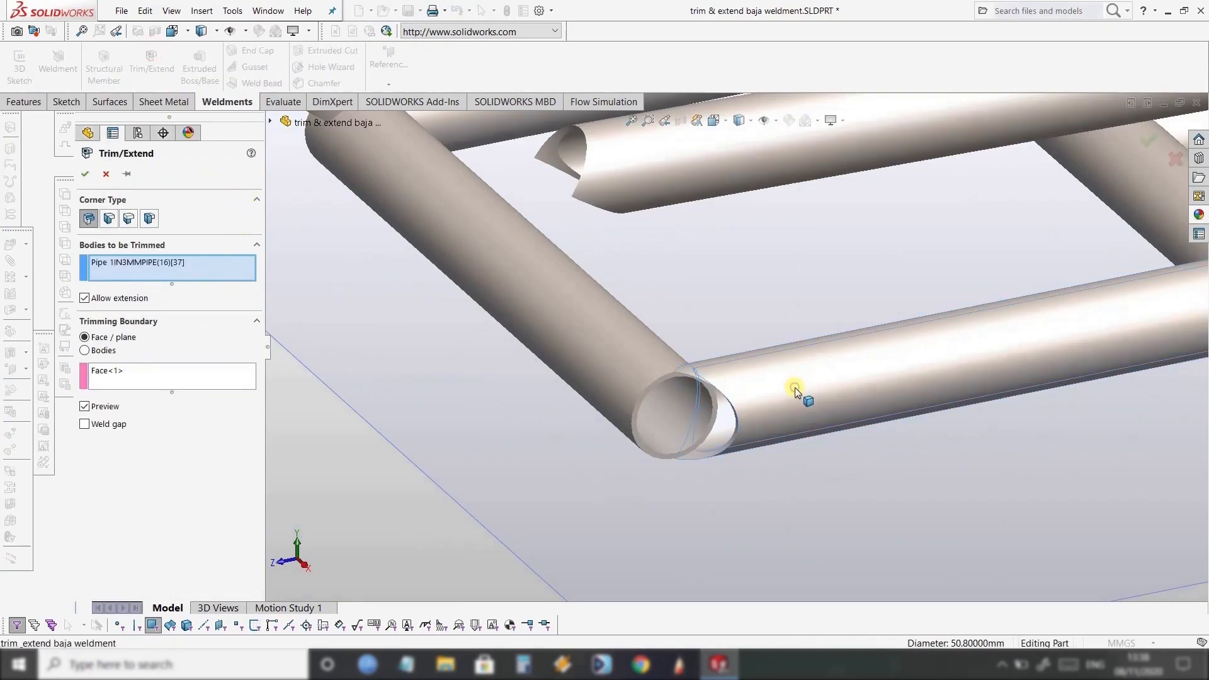
pyautogui.click(137, 262)
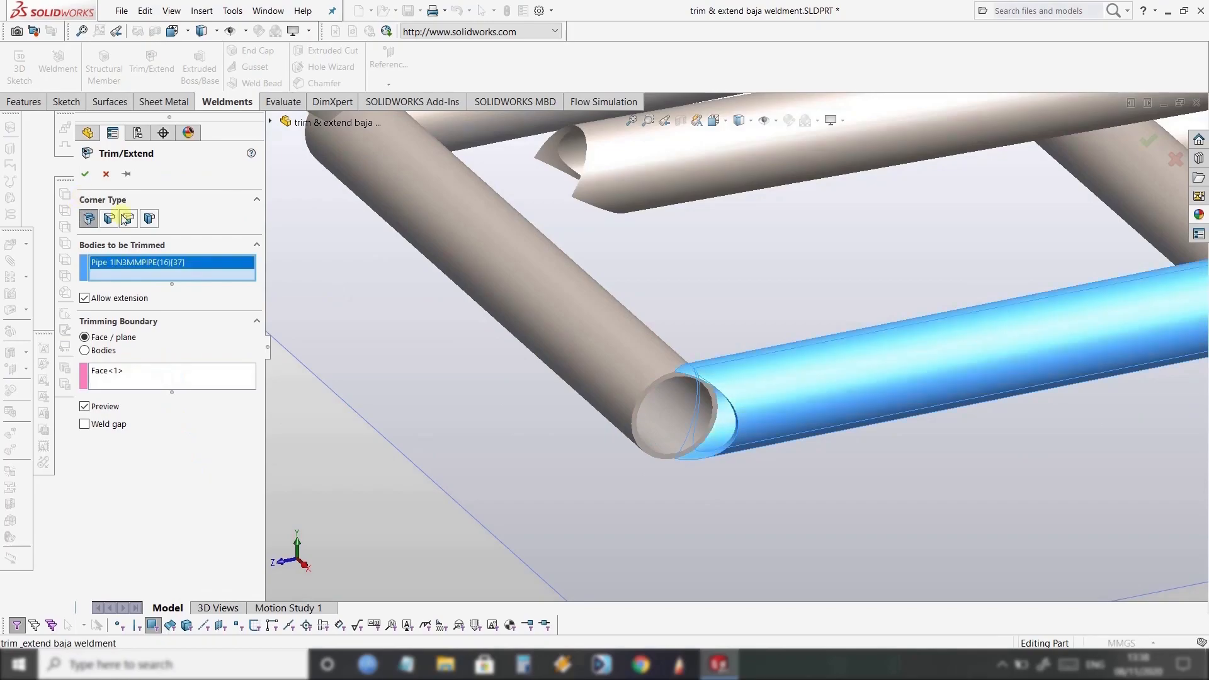
pyautogui.click(130, 220)
pyautogui.click(784, 403)
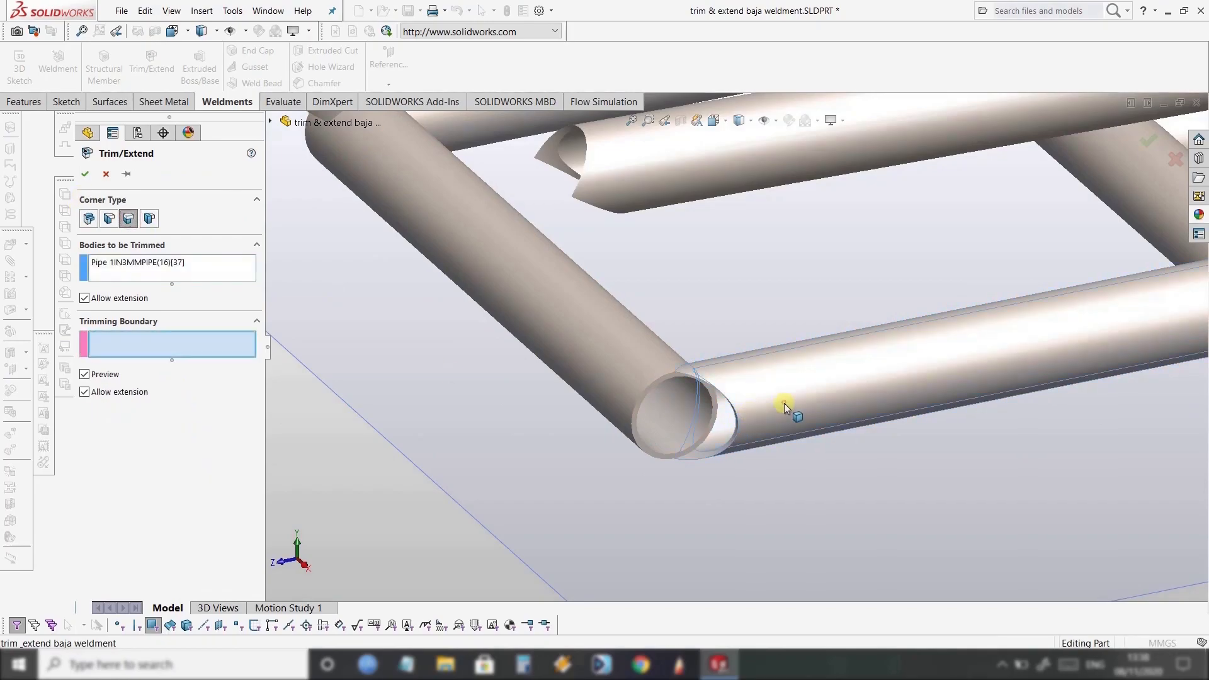
pyautogui.click(624, 344)
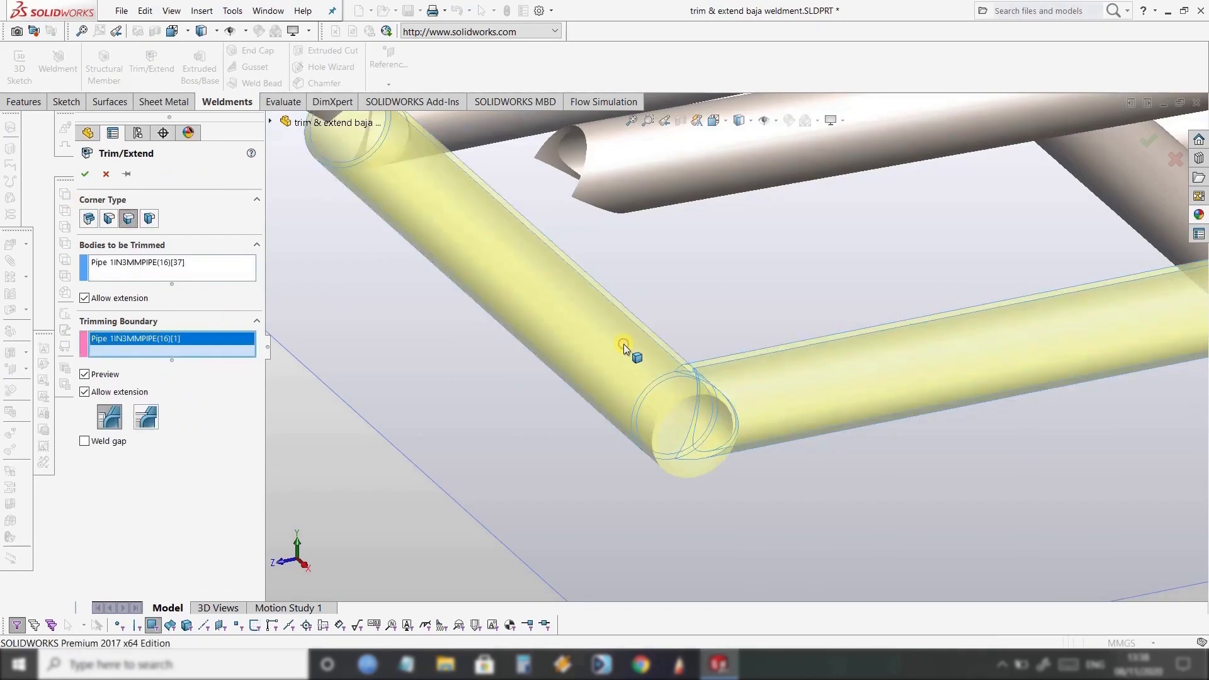
# Compare the End Butt2 corner in the preview, return to End Butt1 and apply the trim.
pyautogui.click(150, 221)
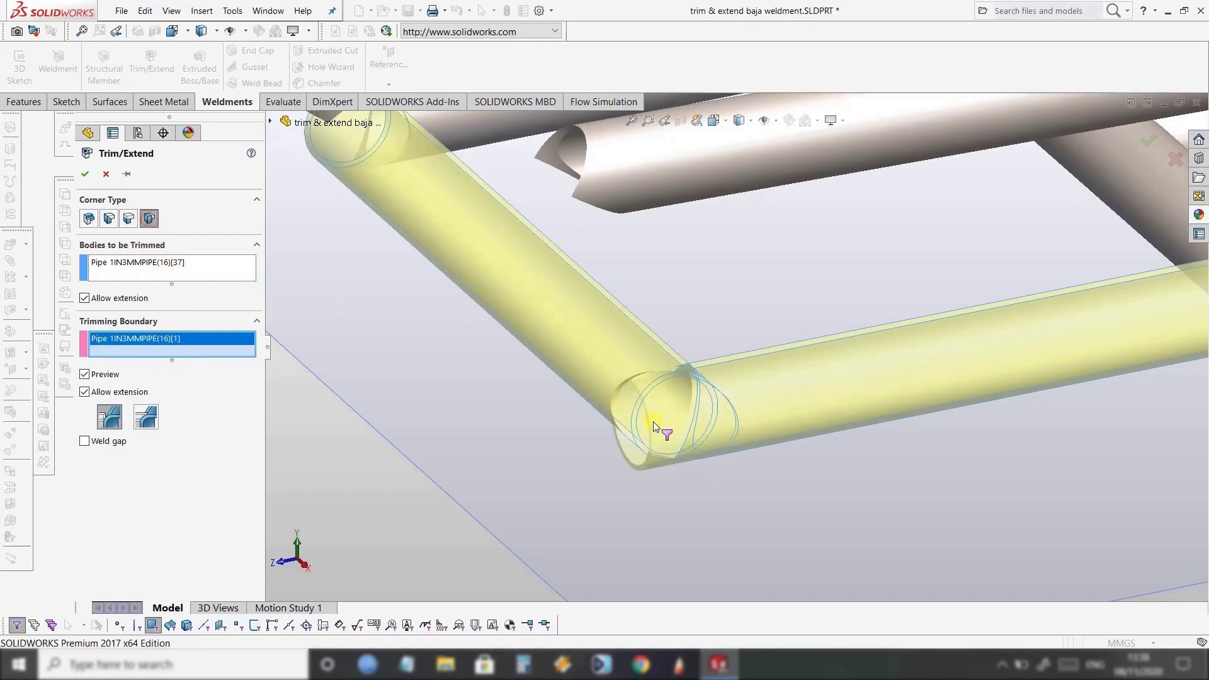
pyautogui.click(84, 375)
pyautogui.click(84, 375)
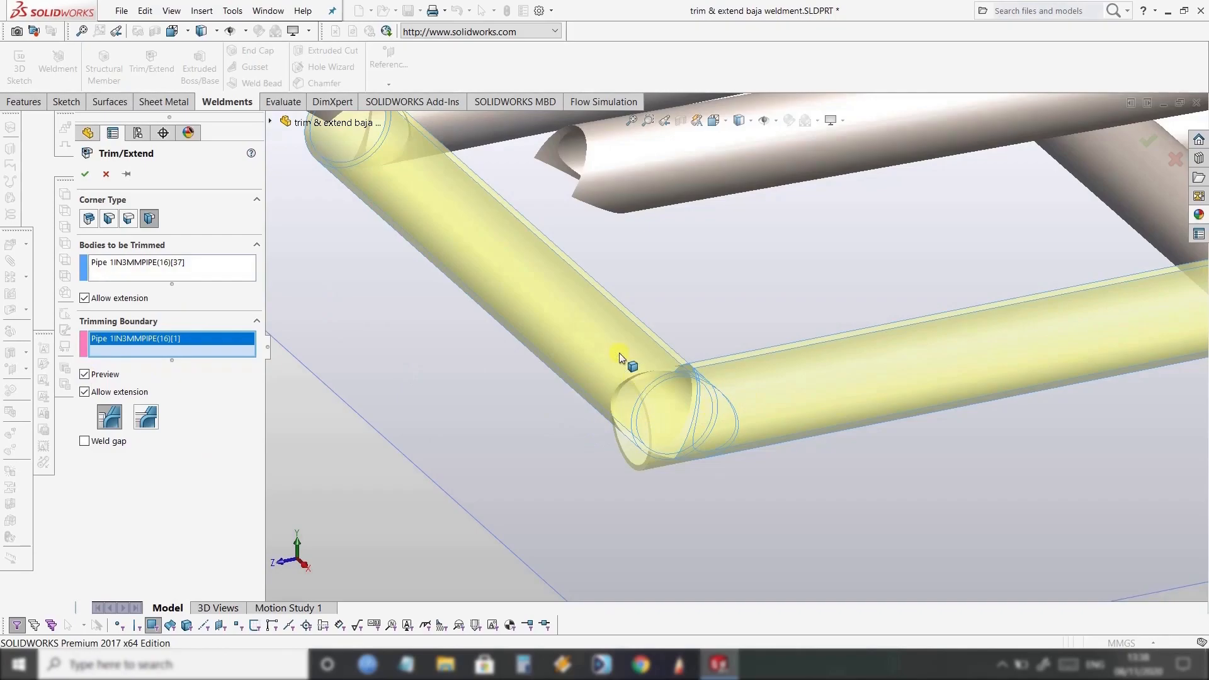
pyautogui.click(129, 220)
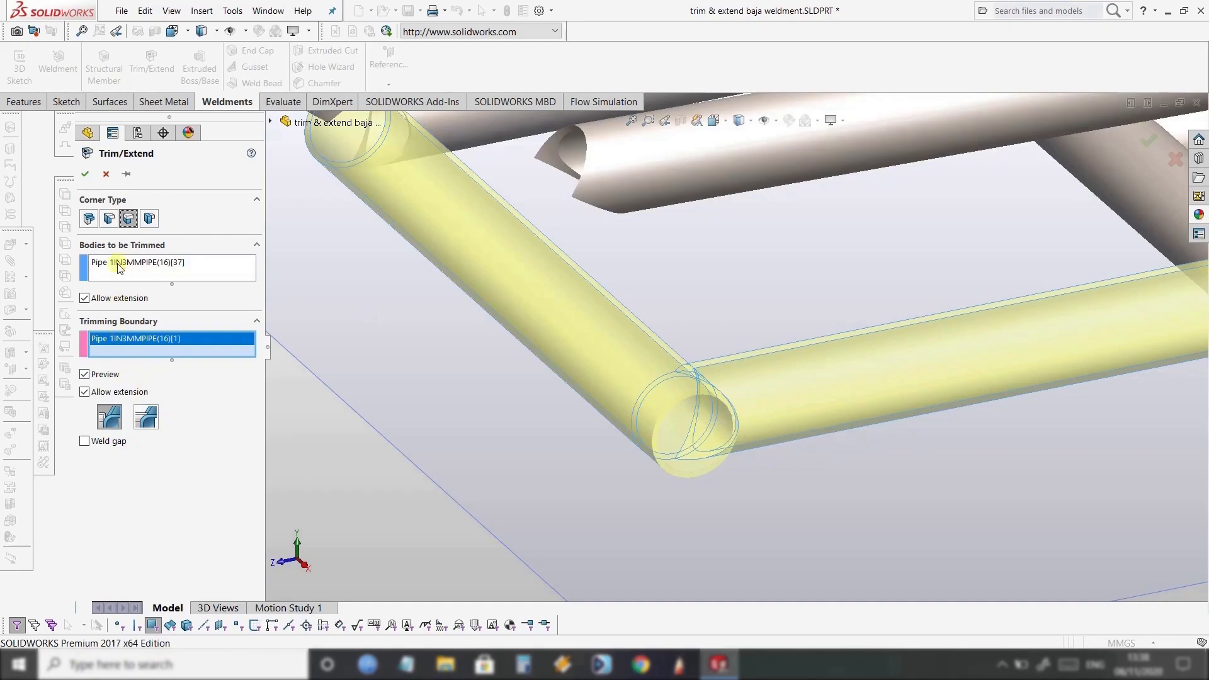
pyautogui.click(85, 177)
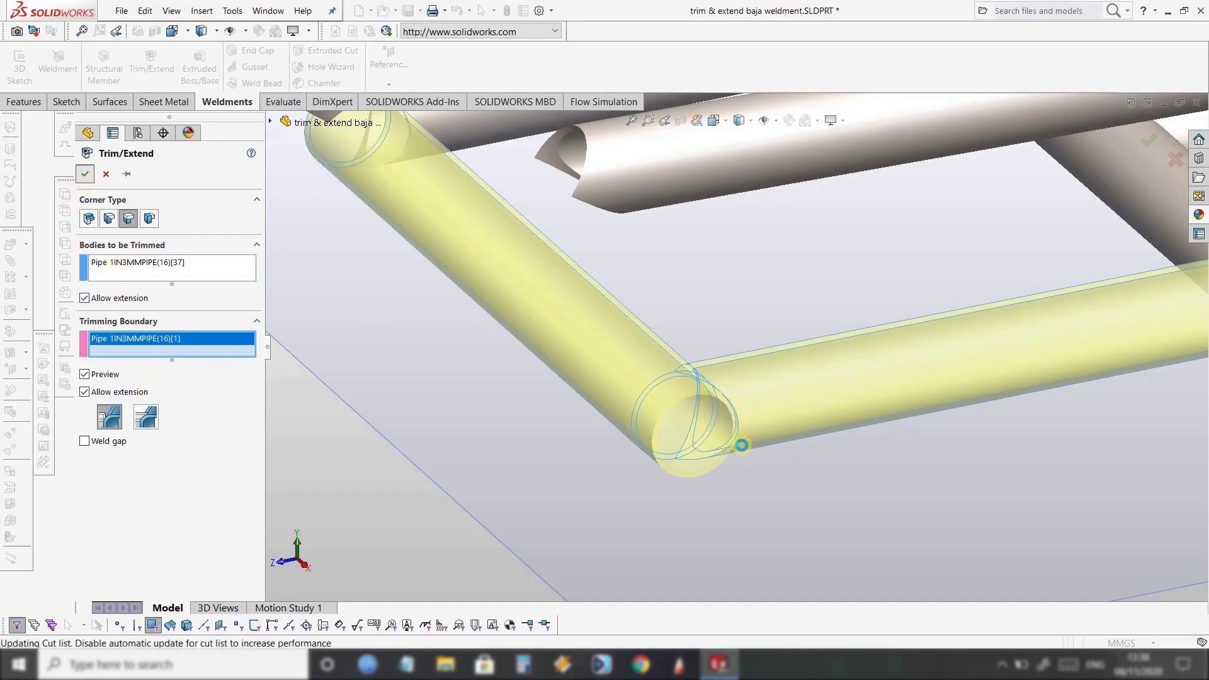
# Examine the trimmed corner joint between the end crossbar and the side rail from several sides.
pyautogui.moveTo(735, 441); pyautogui.dragTo(654, 331, button='middle')
pyautogui.scroll(-2, 654, 331)
pyautogui.click(663, 334)
pyautogui.click(640, 349)
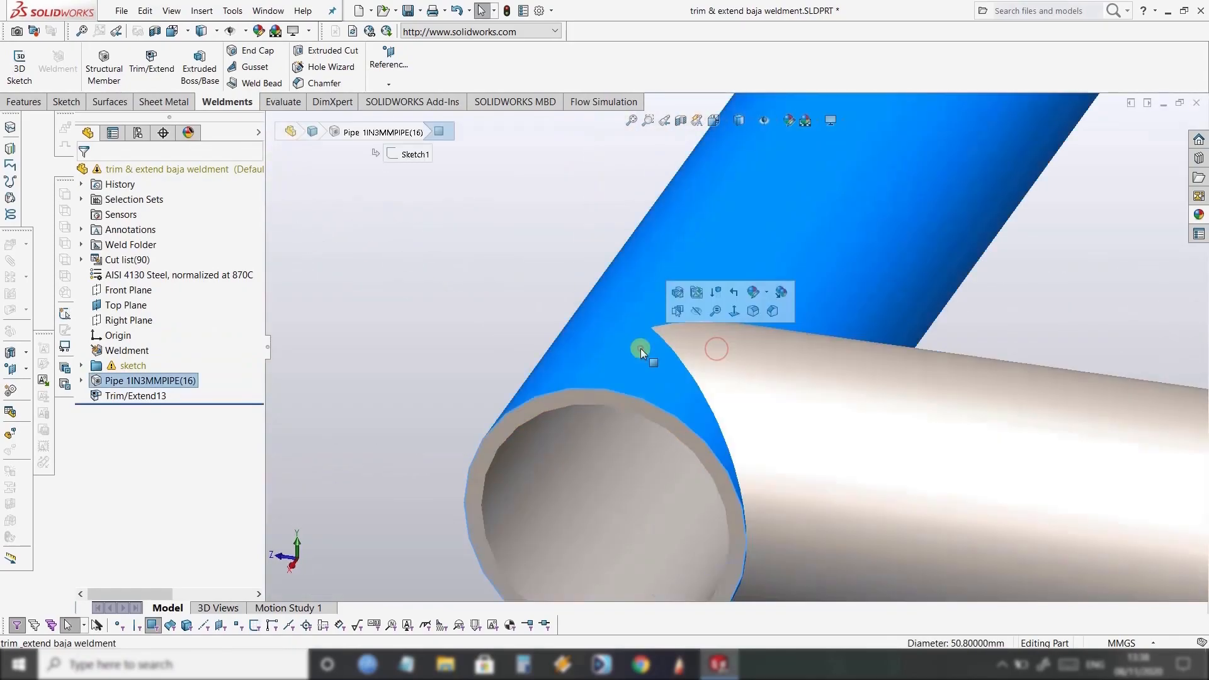
pyautogui.scroll(3, 640, 349)
pyautogui.click(560, 335)
pyautogui.scroll(-4, 693, 377)
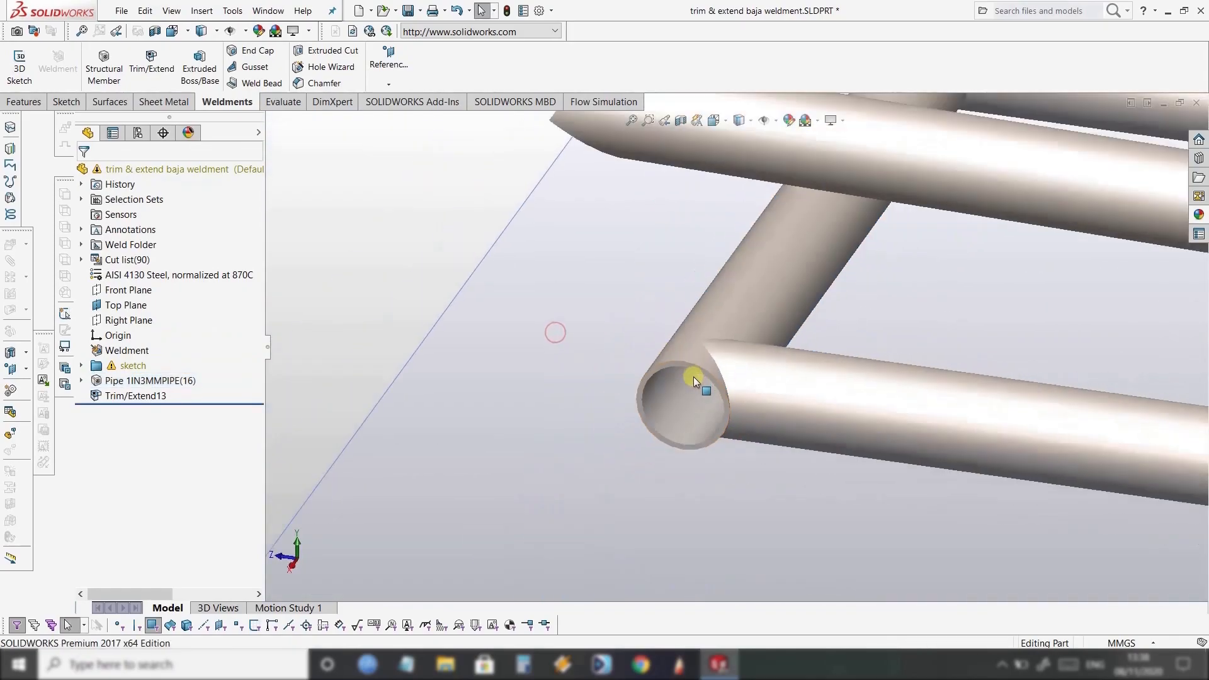
pyautogui.moveTo(742, 385); pyautogui.dragTo(746, 380, button='middle')
pyautogui.scroll(1, 757, 365)
pyautogui.scroll(-3, 758, 361)
pyautogui.scroll(2, 758, 361)
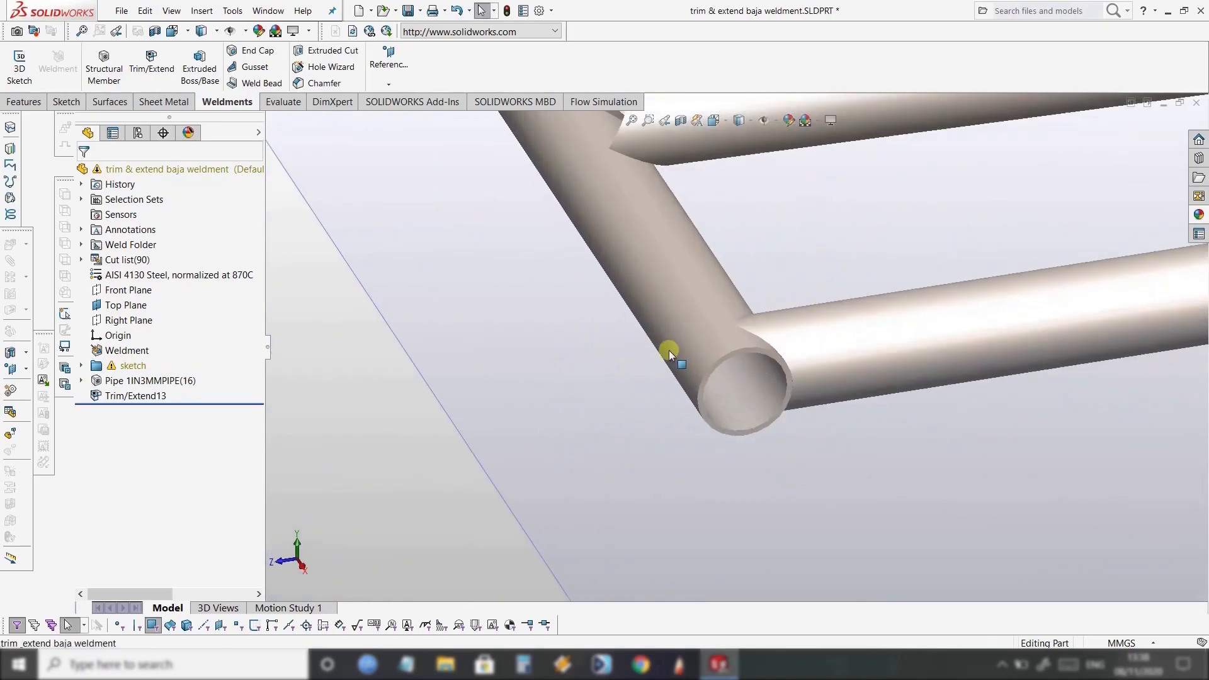
# Show the hidden sloping end post of the bottom corner joint again.
pyautogui.click(82, 381)
pyautogui.scroll(-7, 170, 289)
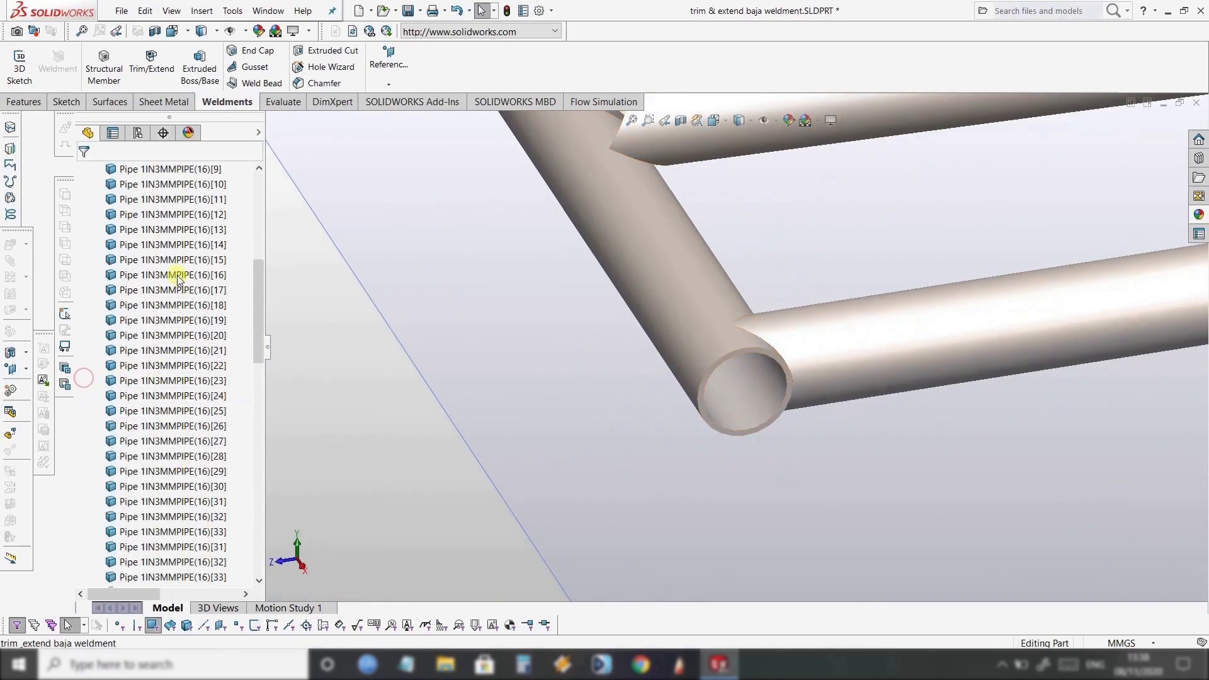
pyautogui.scroll(-3, 155, 352)
pyautogui.rightClick(154, 320)
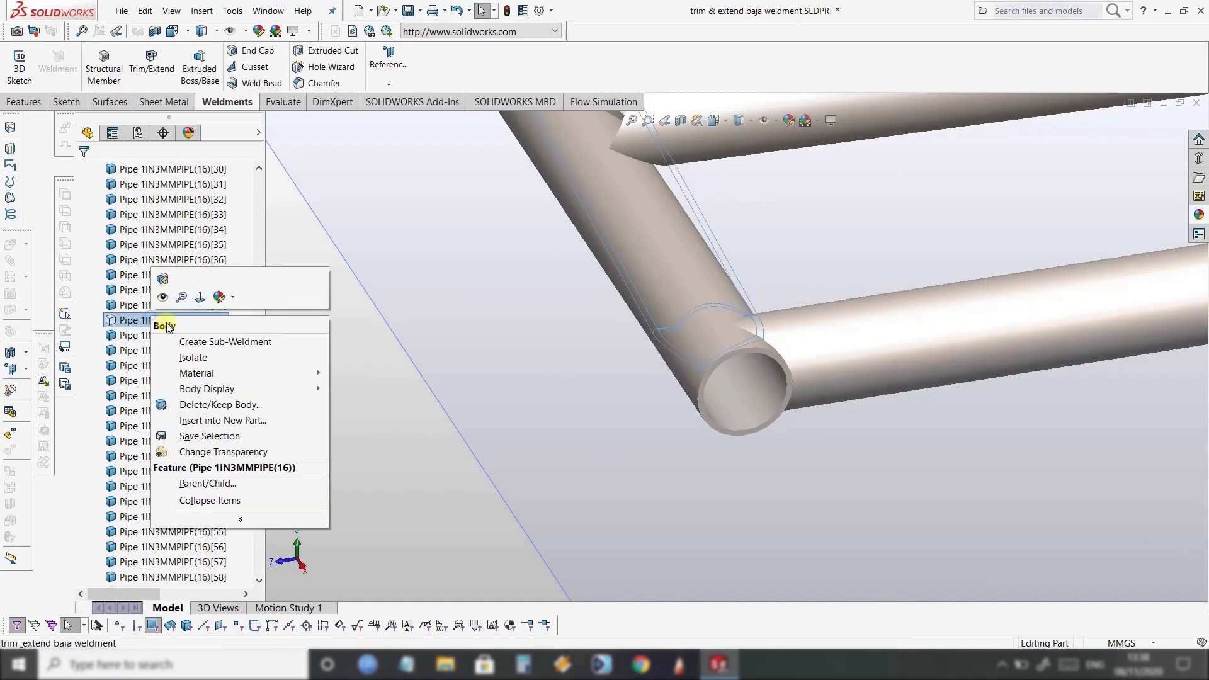
pyautogui.click(162, 298)
pyautogui.scroll(15, 137, 234)
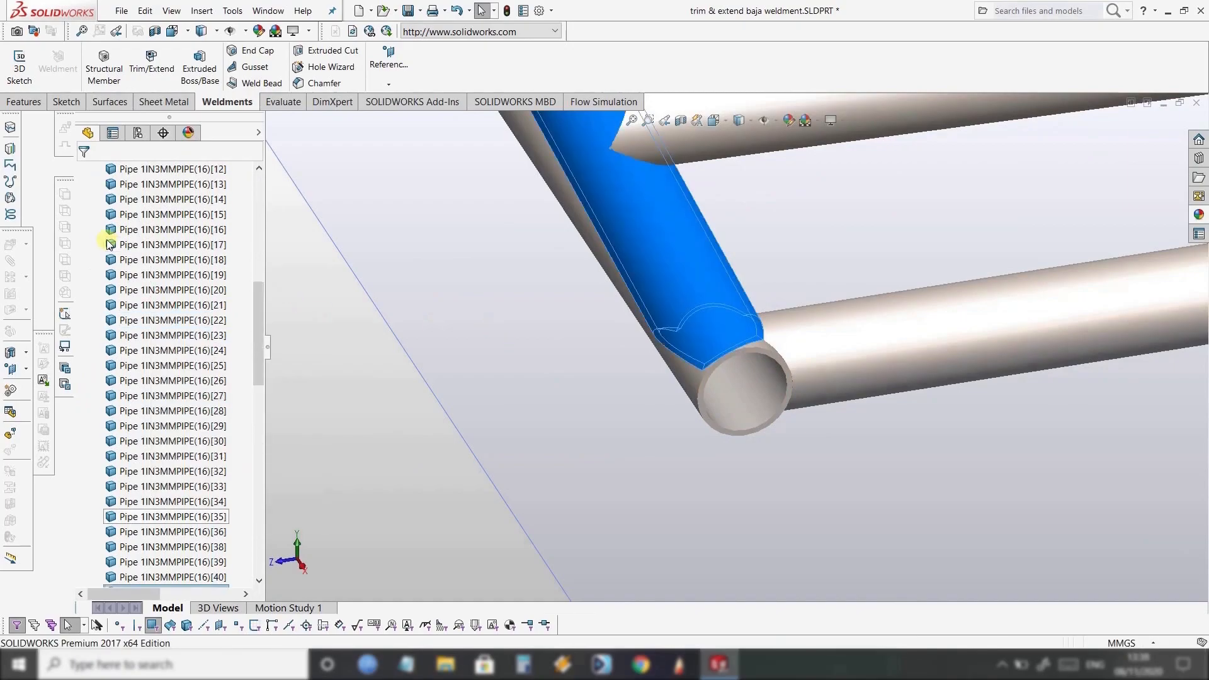
pyautogui.click(80, 380)
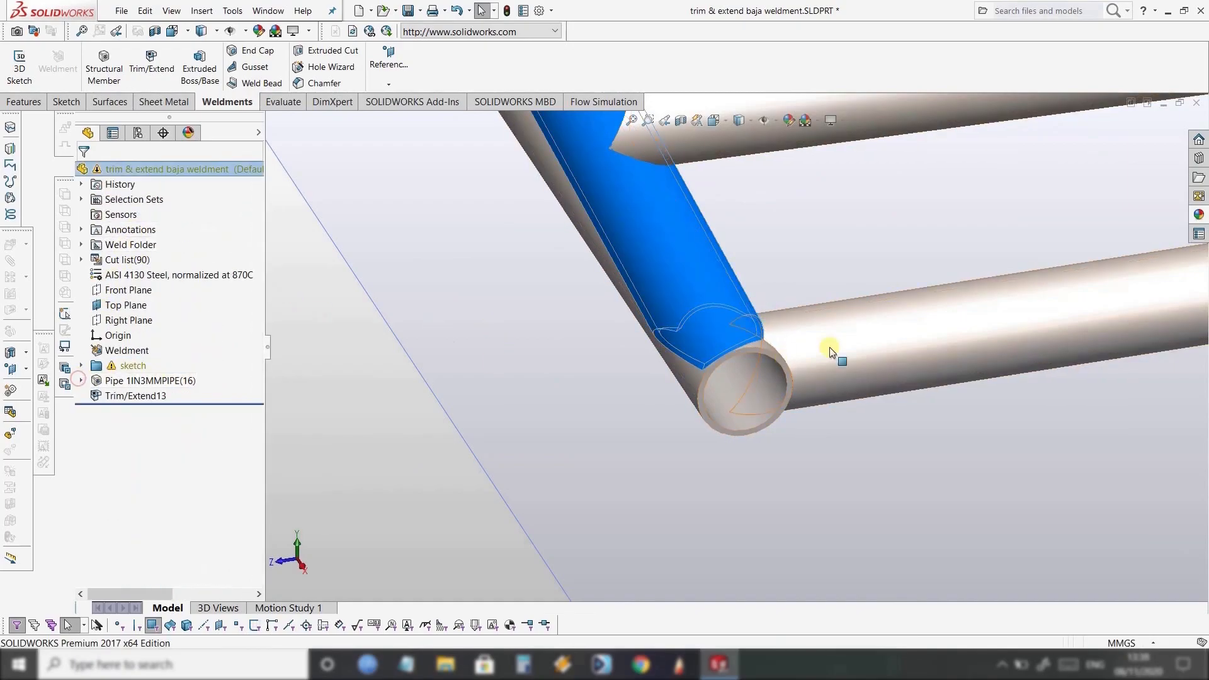
# Examine how the lower end of the sloping end post meets the crossbar and the side rail.
pyautogui.moveTo(832, 346); pyautogui.dragTo(793, 326, button='middle')
pyautogui.press('Escape')
pyautogui.scroll(-8, 748, 346)
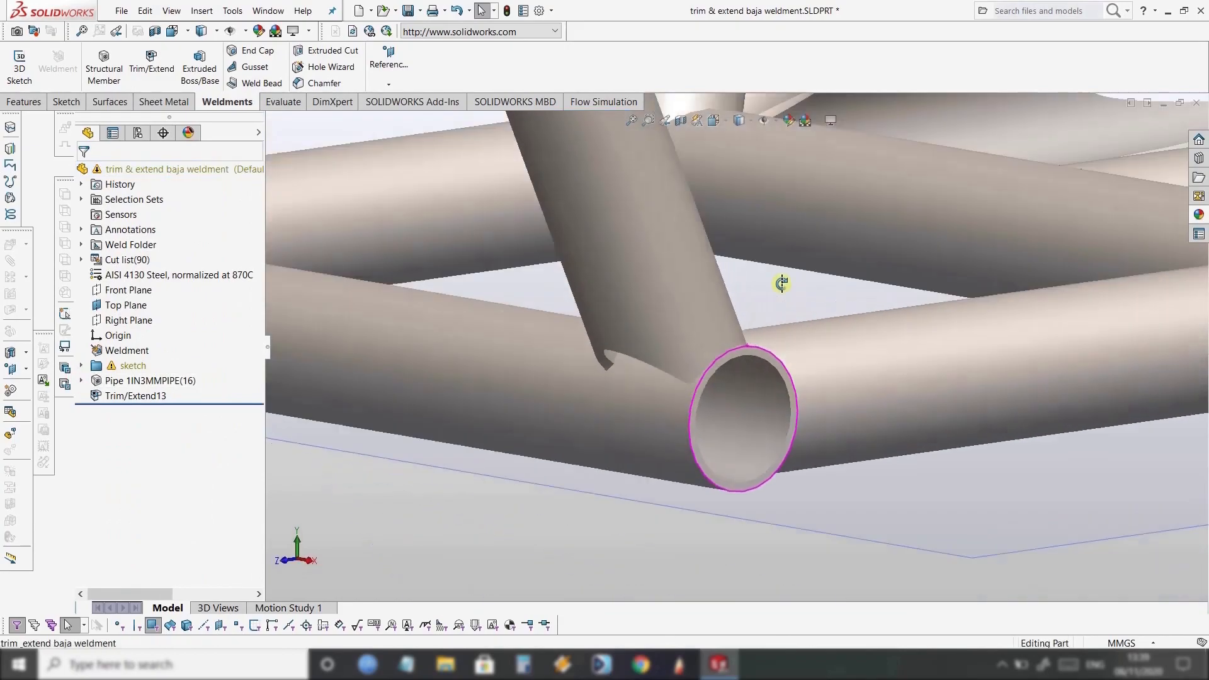
pyautogui.scroll(6, 682, 380)
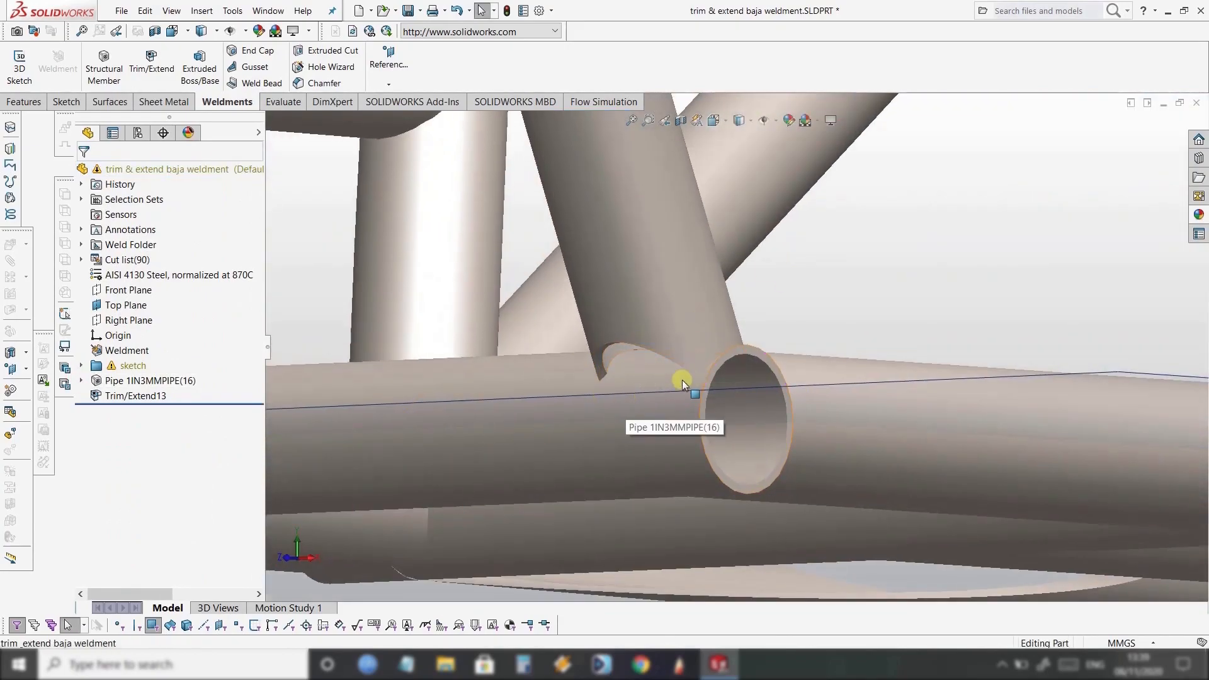
pyautogui.moveTo(698, 381); pyautogui.dragTo(687, 263, button='middle')
pyautogui.click(686, 263)
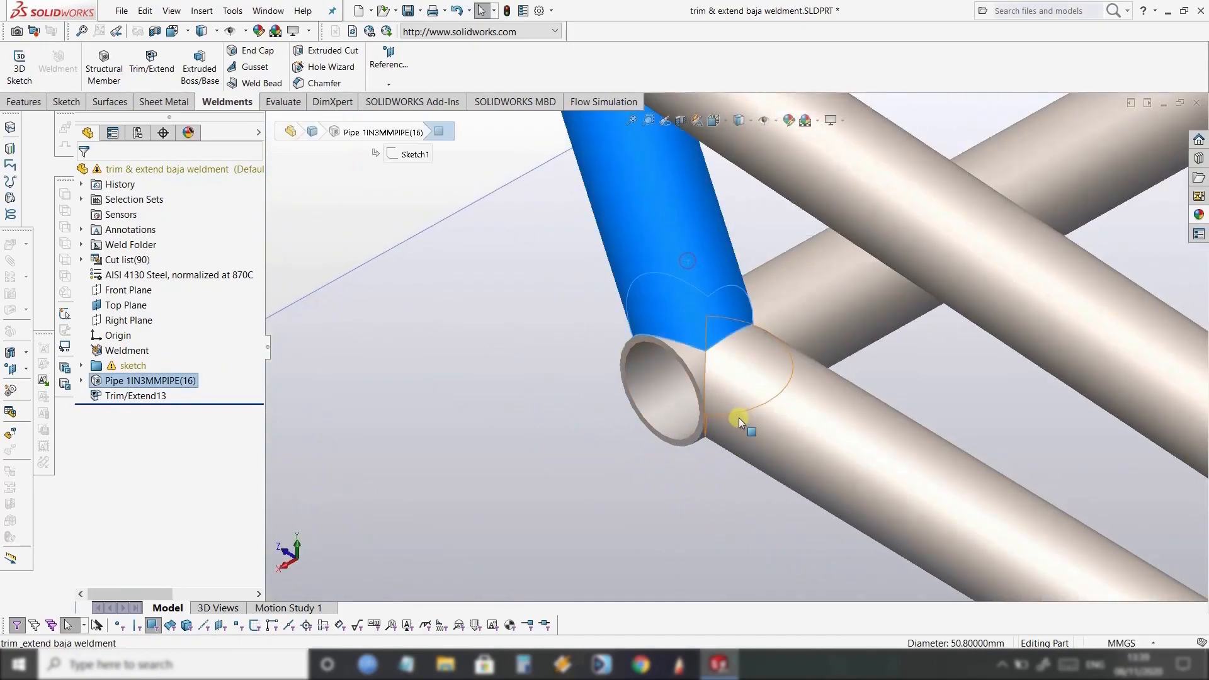
pyautogui.scroll(-5, 735, 418)
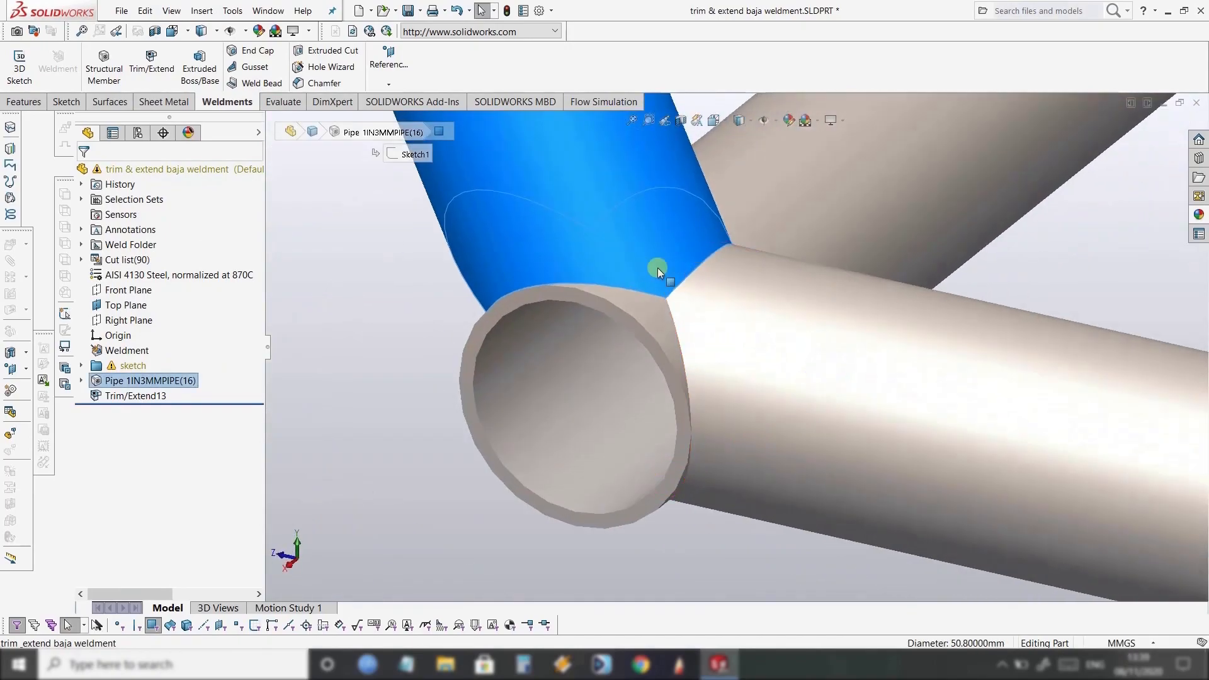
pyautogui.scroll(3, 656, 280)
pyautogui.moveTo(652, 277); pyautogui.dragTo(561, 278, button='middle')
pyautogui.moveTo(548, 380)
pyautogui.mouseDown(button='middle')
pyautogui.moveTo(551, 331)
pyautogui.moveTo(529, 394)
pyautogui.mouseUp(button='middle')
# Trim the sloping end post against the end crossbar with an End Butt1 Trim/Extend, checking the preview before applying it.
pyautogui.click(152, 59)
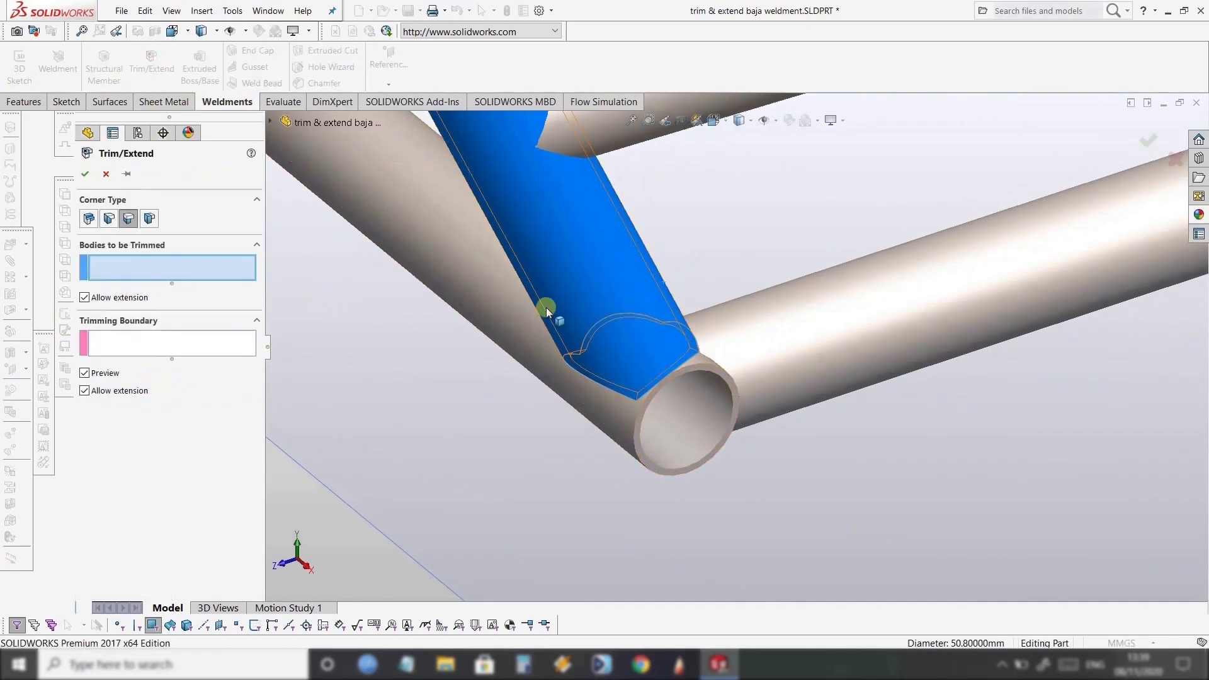
pyautogui.click(560, 210)
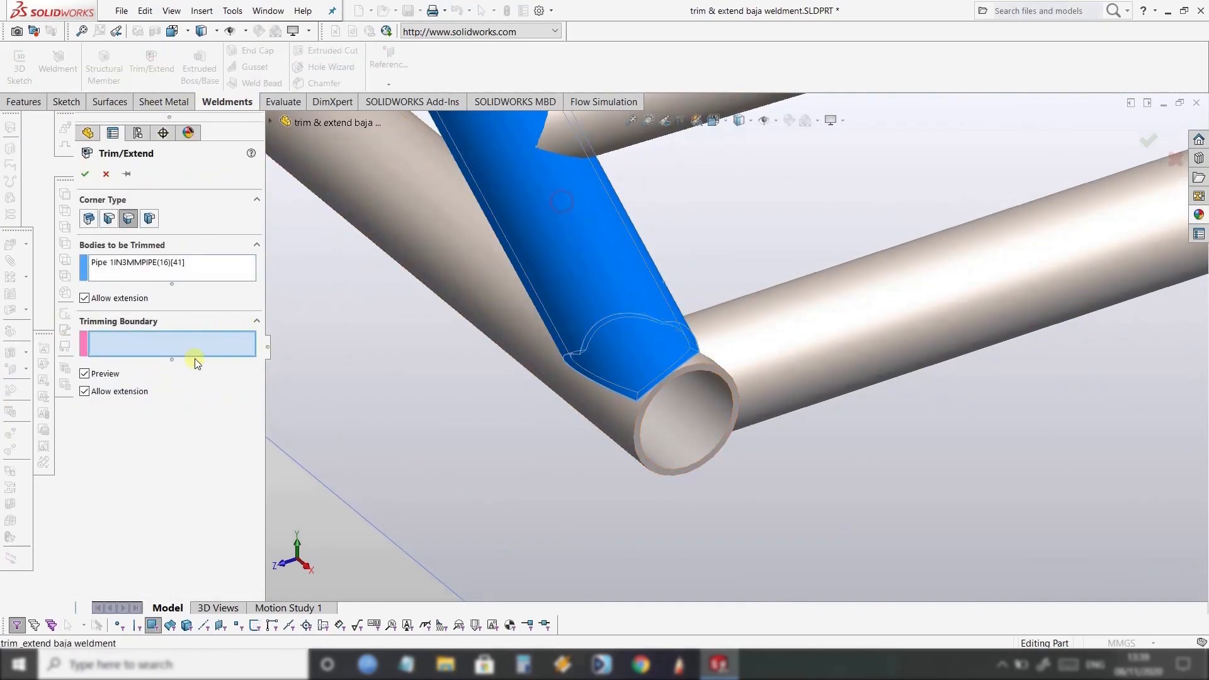
pyautogui.click(470, 312)
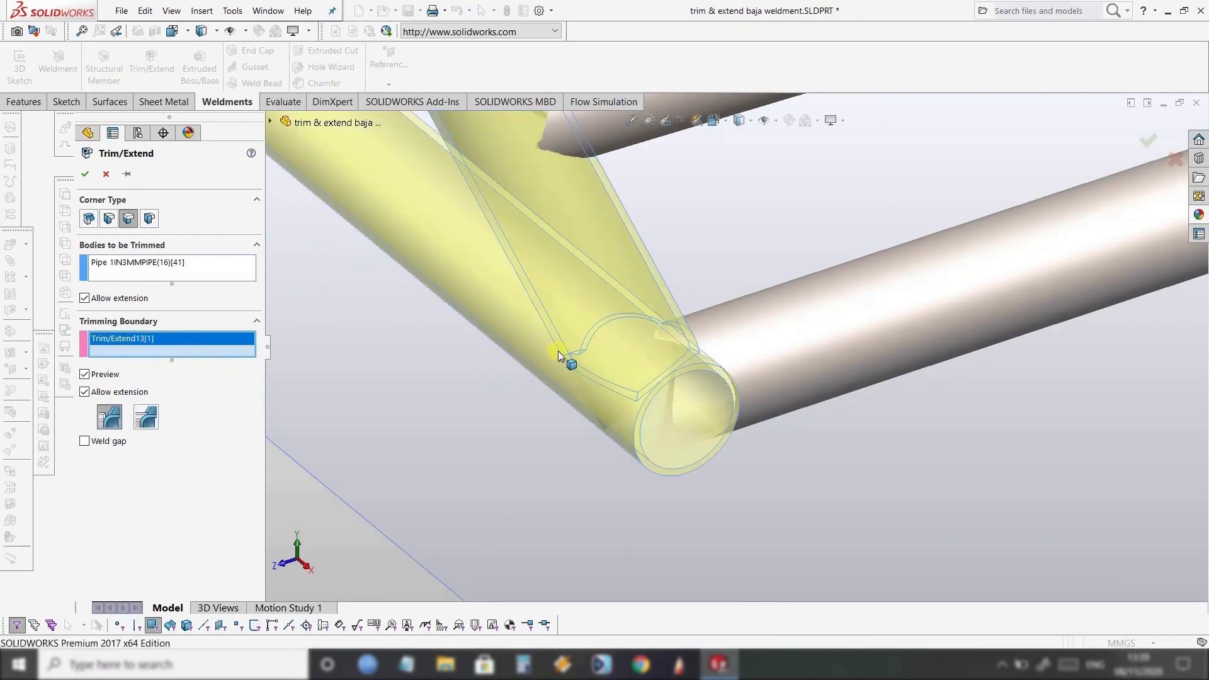
pyautogui.scroll(2, 584, 367)
pyautogui.moveTo(585, 368); pyautogui.dragTo(597, 271, button='middle')
pyautogui.scroll(-3, 655, 355)
pyautogui.moveTo(668, 354)
pyautogui.mouseDown(button='middle')
pyautogui.moveTo(643, 386)
pyautogui.moveTo(660, 369)
pyautogui.mouseUp(button='middle')
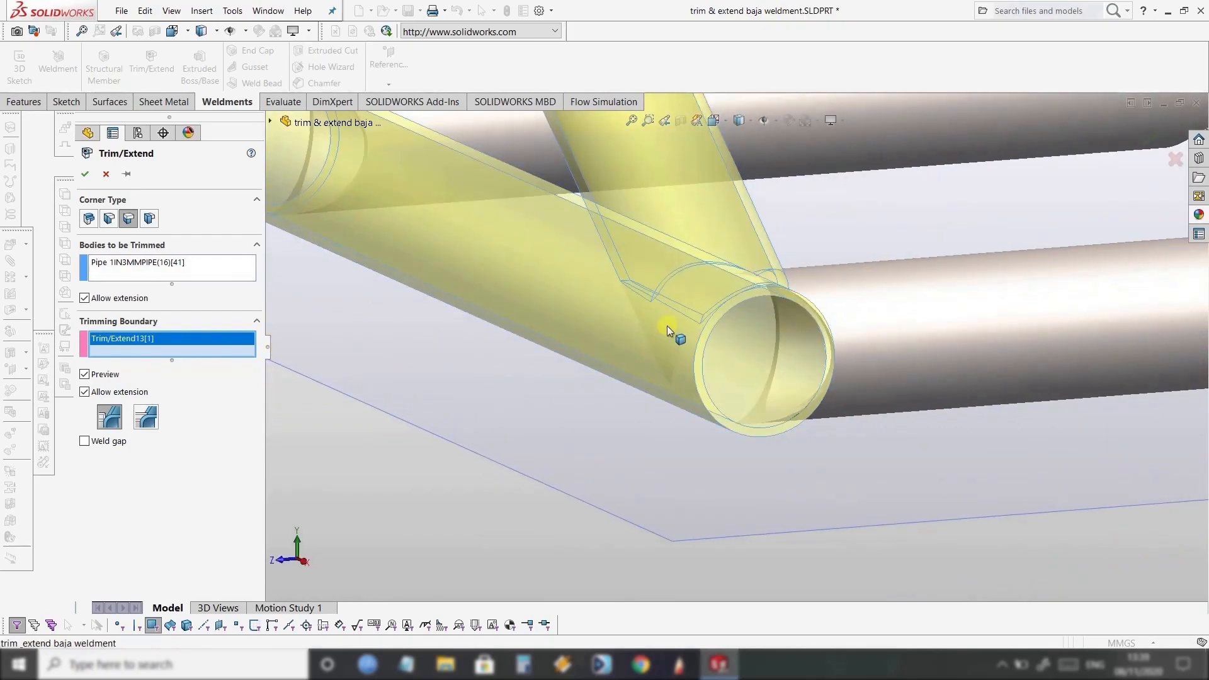
pyautogui.click(83, 376)
pyautogui.click(84, 375)
pyautogui.click(84, 375)
pyautogui.click(85, 374)
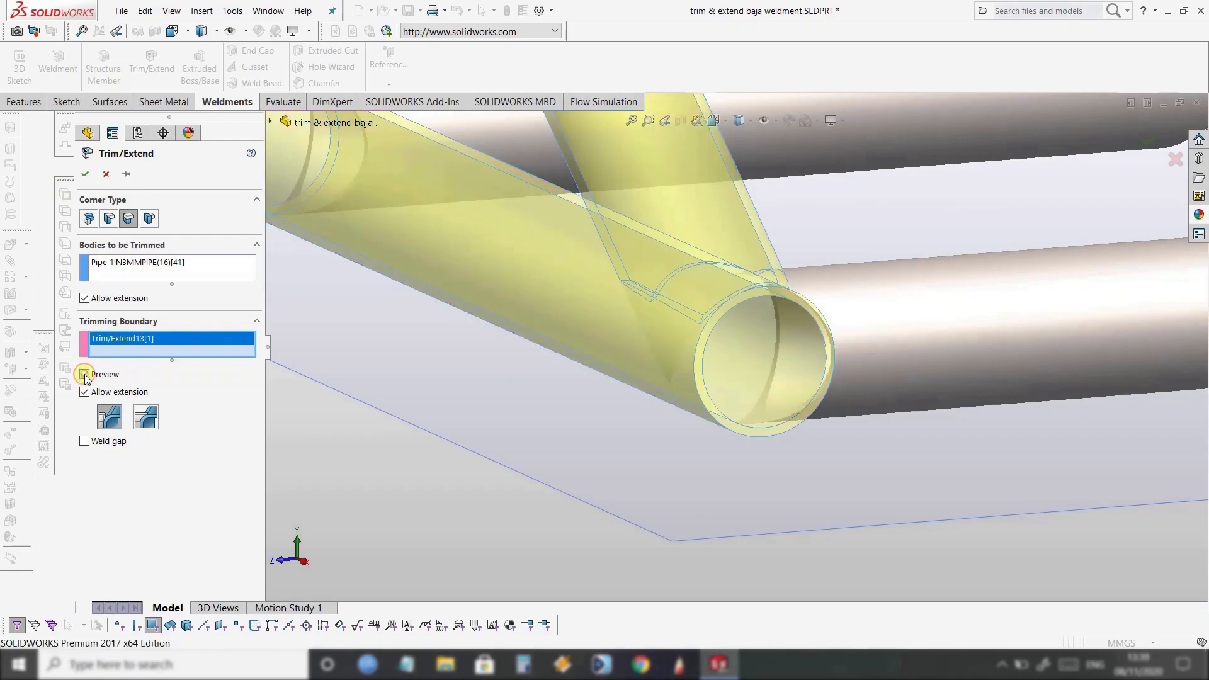
pyautogui.click(87, 173)
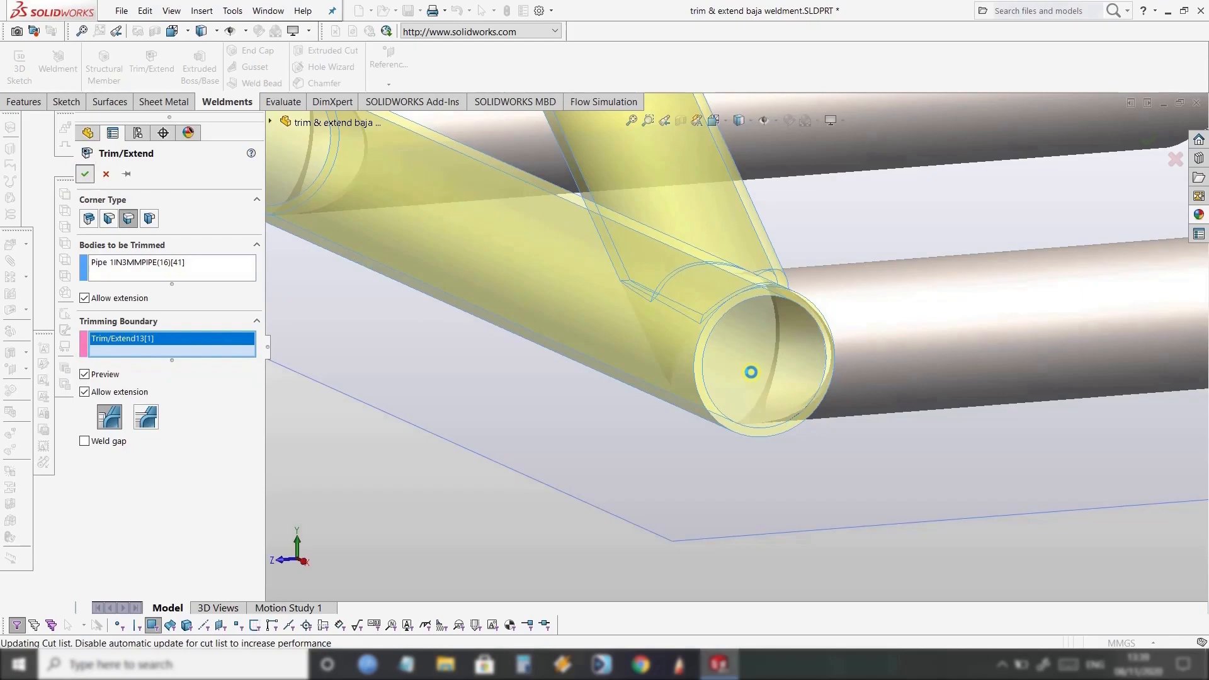
# Examine the trimmed lower end of the sloping end post where it meets the crossbar and the side rail.
pyautogui.scroll(-3, 780, 213)
pyautogui.scroll(3, 748, 359)
pyautogui.moveTo(743, 372); pyautogui.dragTo(797, 414, button='middle')
pyautogui.moveTo(758, 494); pyautogui.dragTo(751, 467, button='middle')
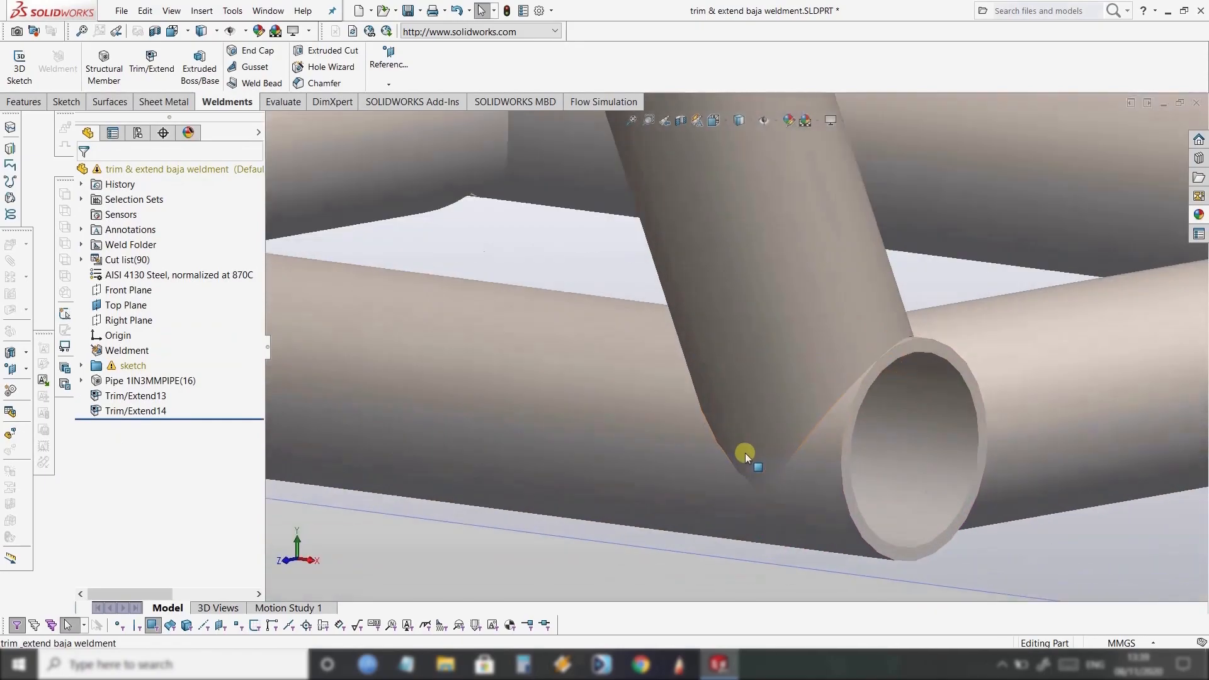
pyautogui.scroll(-3, 774, 473)
pyautogui.scroll(2, 774, 473)
pyautogui.click(756, 475)
pyautogui.click(731, 478)
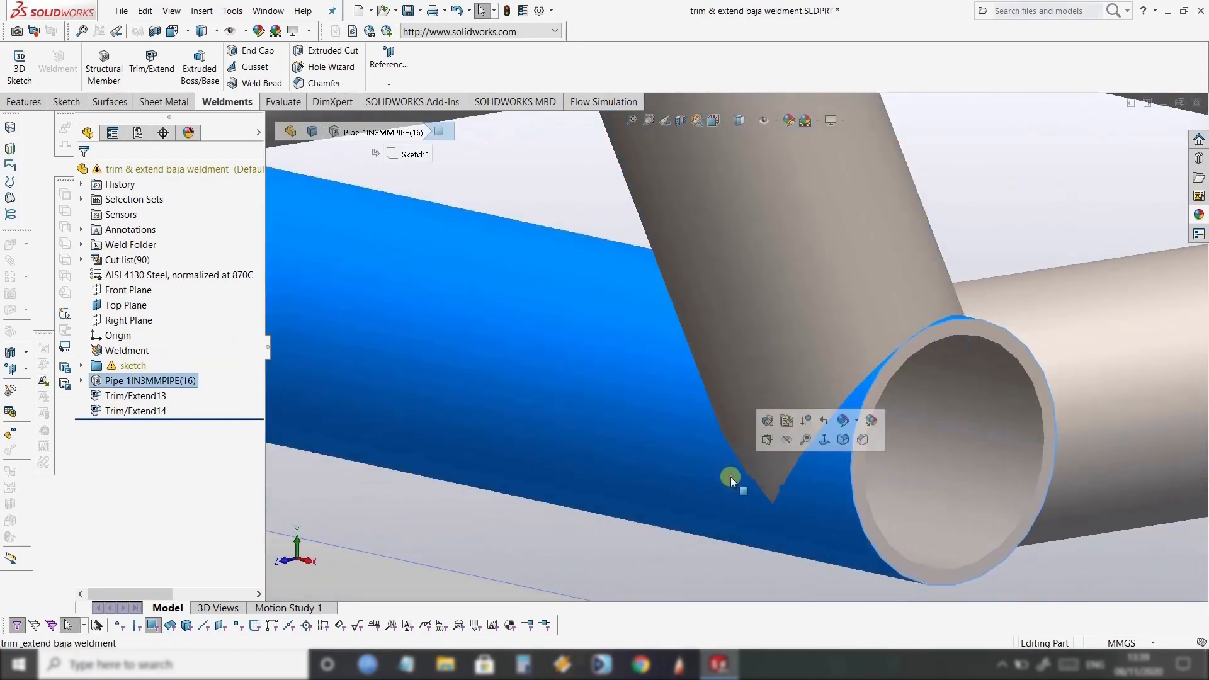
pyautogui.moveTo(961, 379); pyautogui.dragTo(941, 303, button='middle')
pyautogui.scroll(-2, 939, 303)
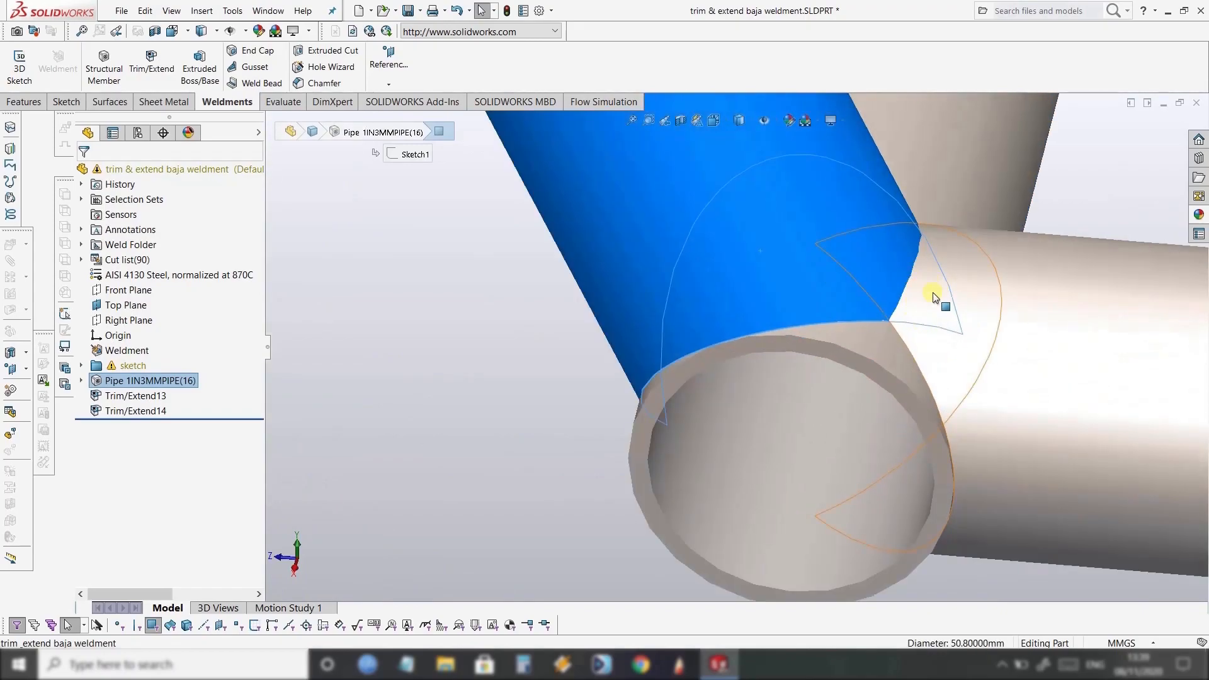
pyautogui.scroll(4, 924, 301)
pyautogui.click(917, 275)
pyautogui.scroll(-3, 818, 288)
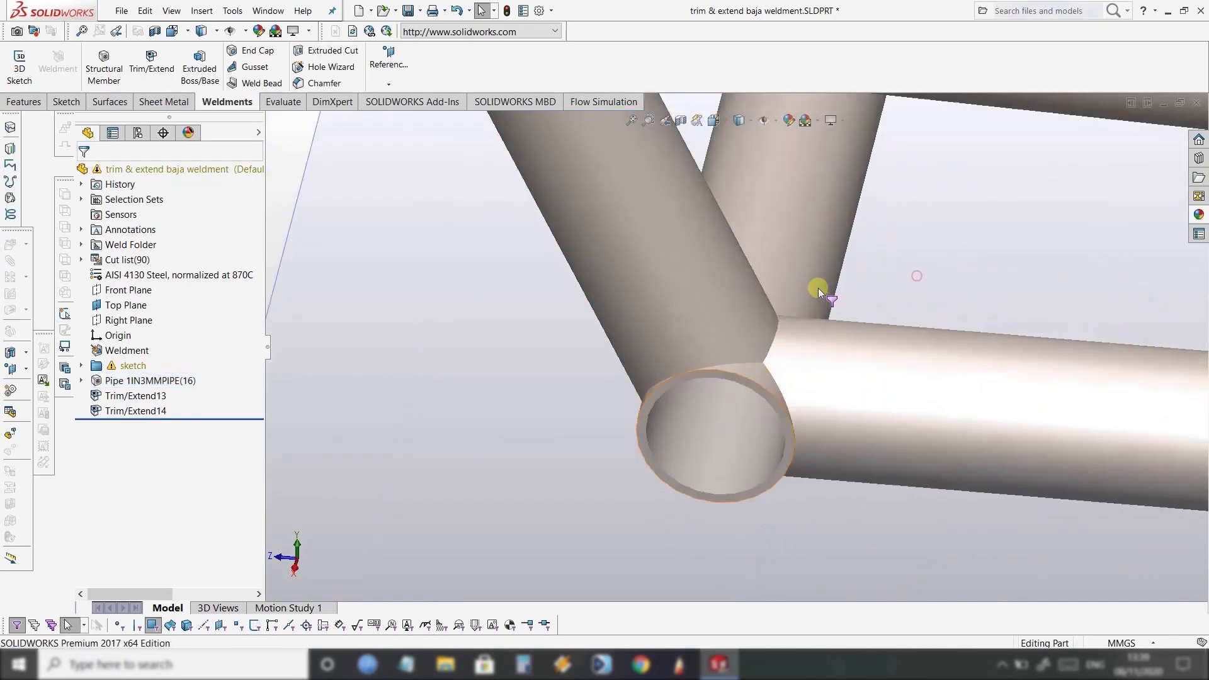
# Hide the side rail to inspect how the end post overlaps it at the corner, and undo the hiding.
pyautogui.moveTo(811, 387); pyautogui.dragTo(837, 378, button='middle')
pyautogui.click(833, 376)
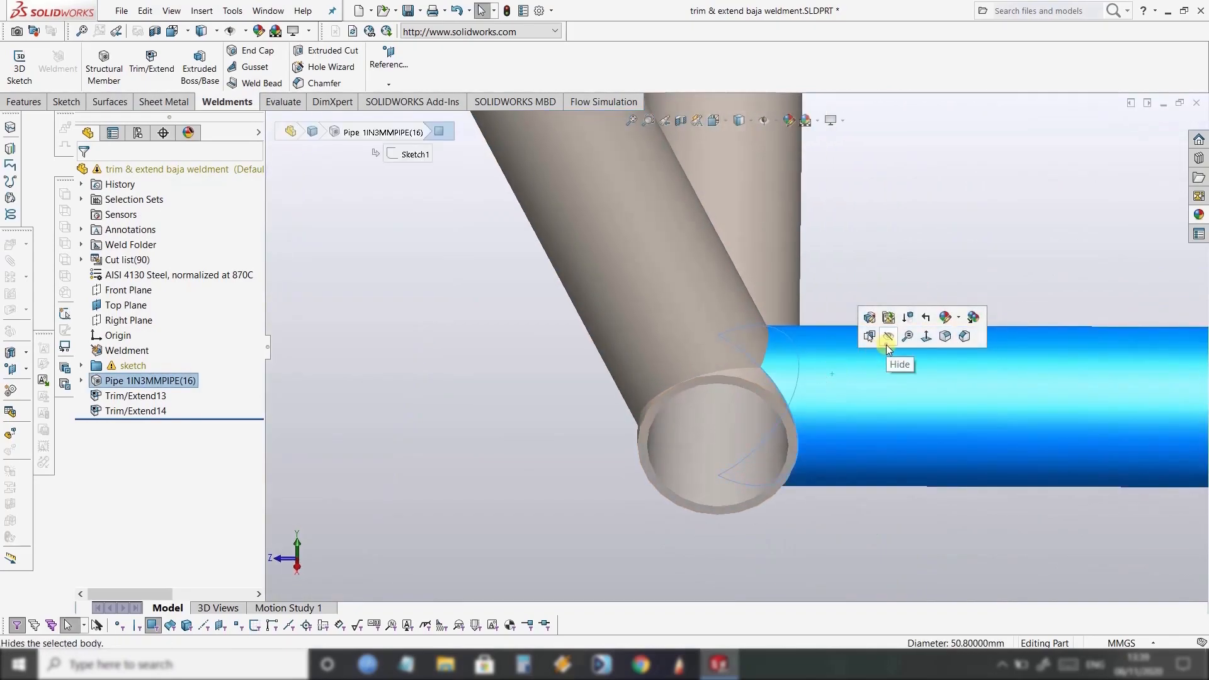
pyautogui.click(887, 344)
pyautogui.scroll(-3, 807, 364)
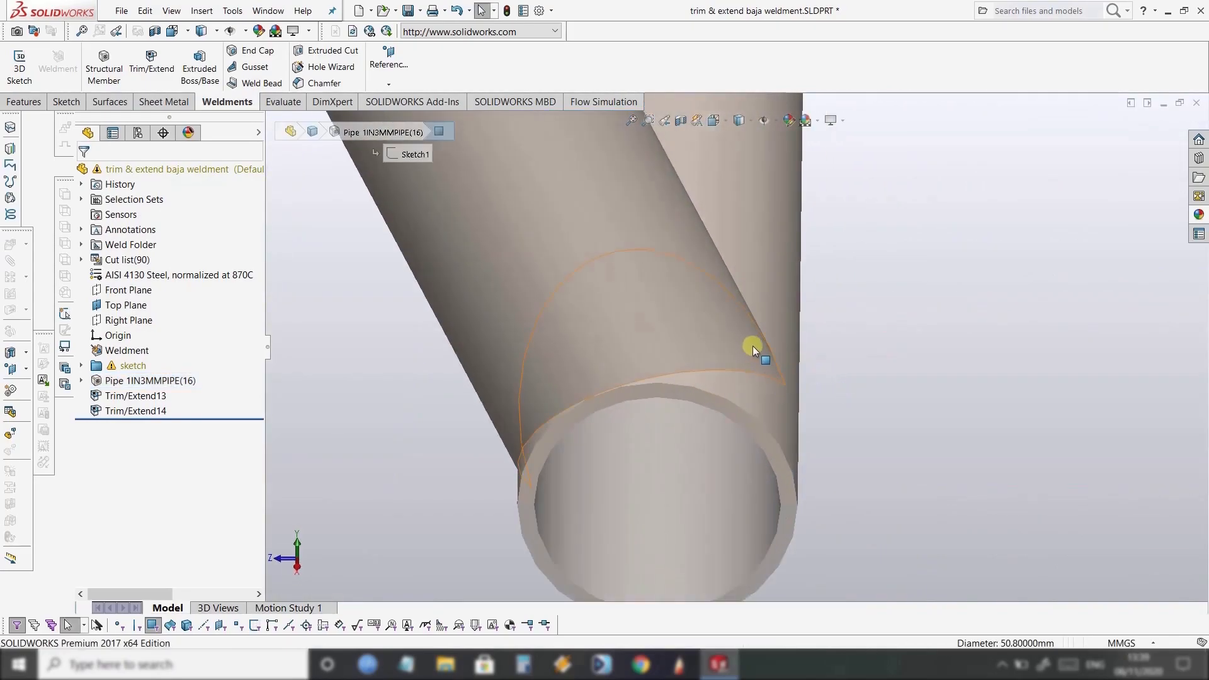
pyautogui.scroll(2, 788, 352)
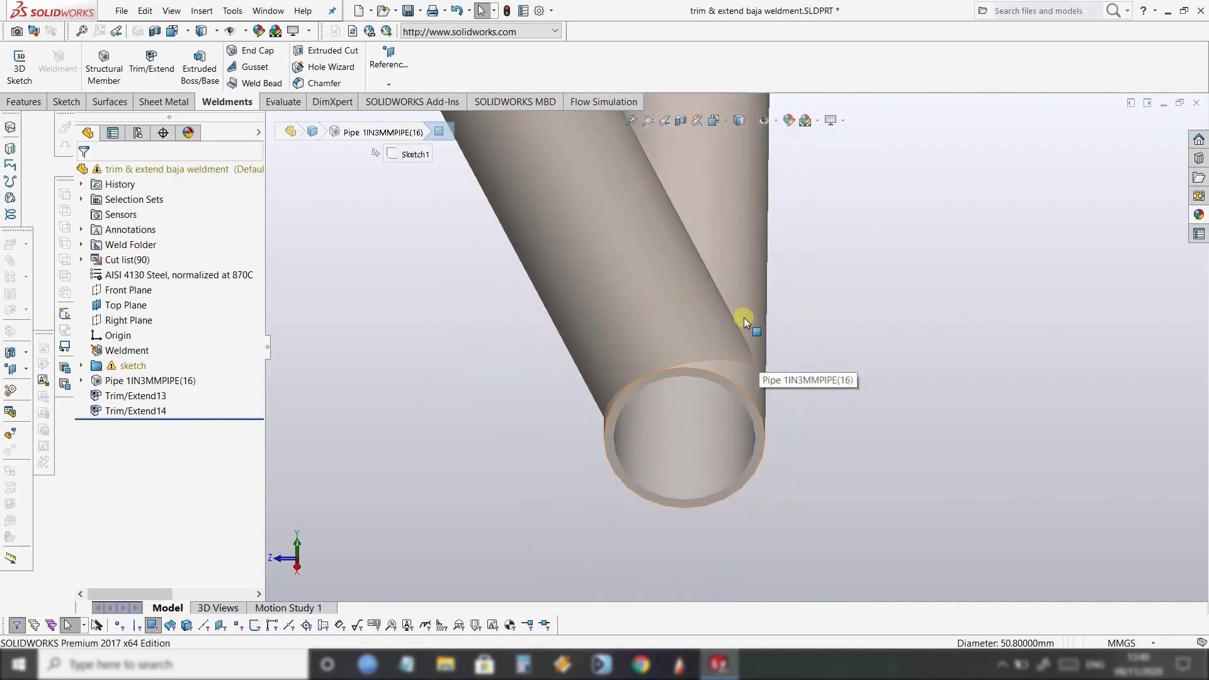
pyautogui.hotkey('ctrl', 'z')
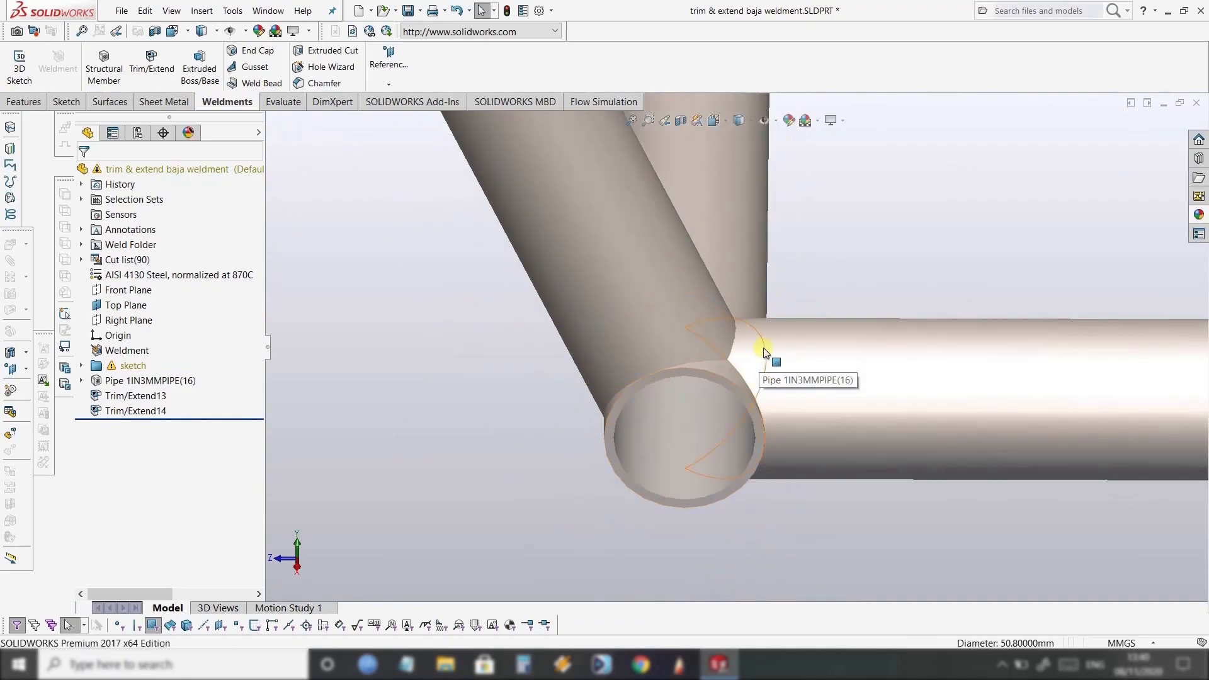
# Hide the sloping end post to inspect the side rail's end at the corner, and show the post again.
pyautogui.click(702, 287)
pyautogui.rightClick(701, 287)
pyautogui.click(719, 264)
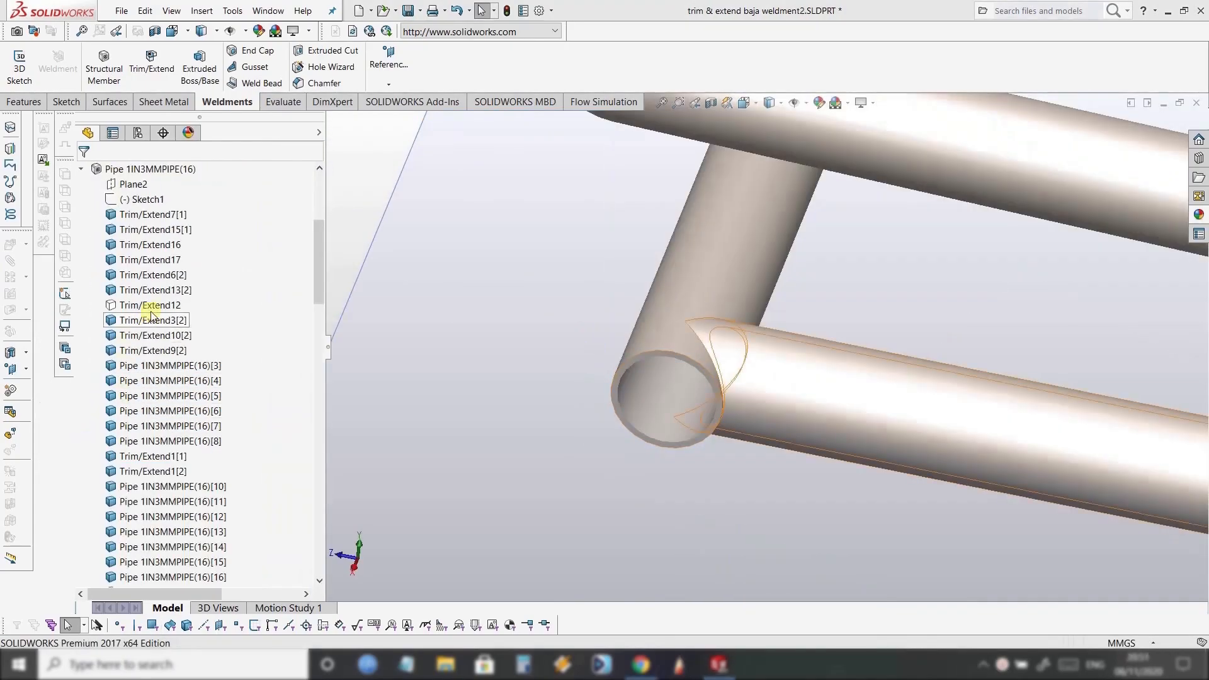
pyautogui.rightClick(154, 305)
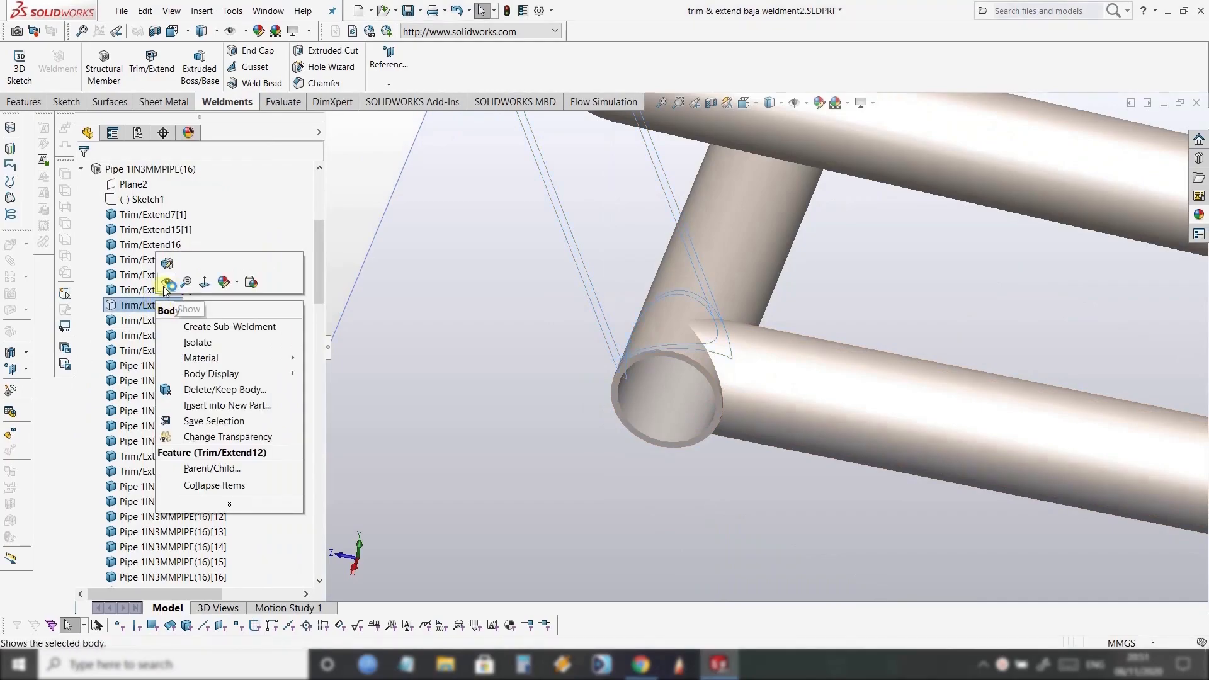
pyautogui.click(167, 282)
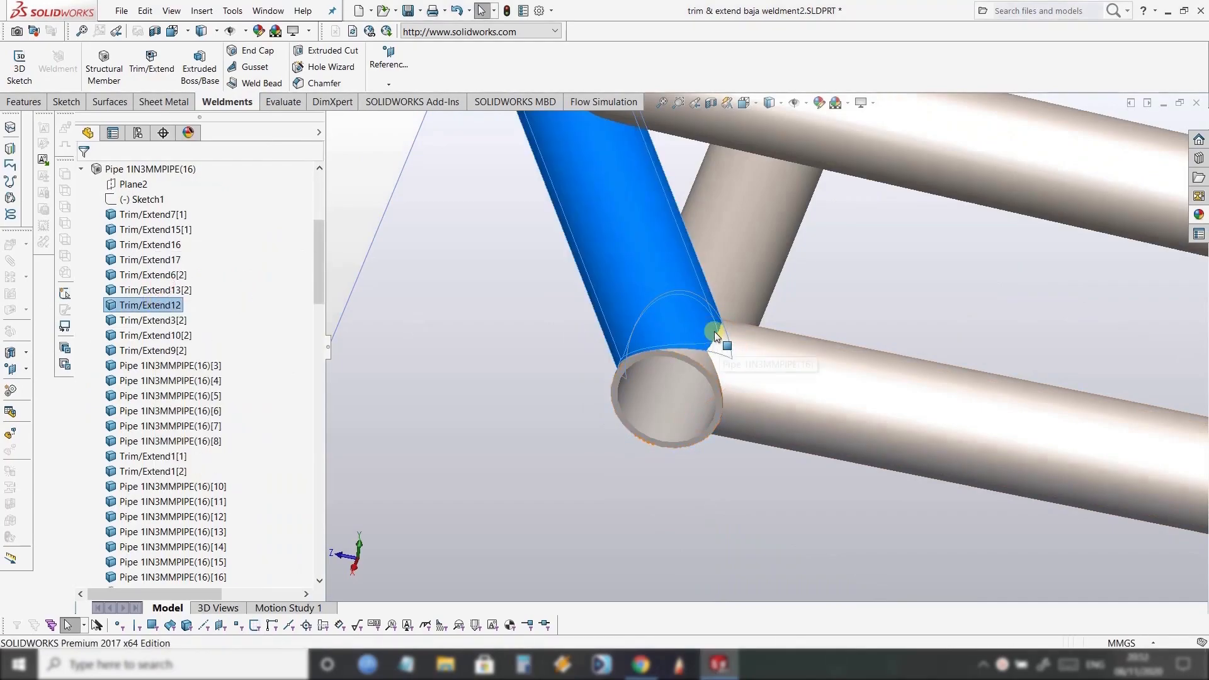
# Trim the sloping end post against the side rail's outer face with an End Trim Trim/Extend, using Face / plane as the boundary.
pyautogui.click(152, 63)
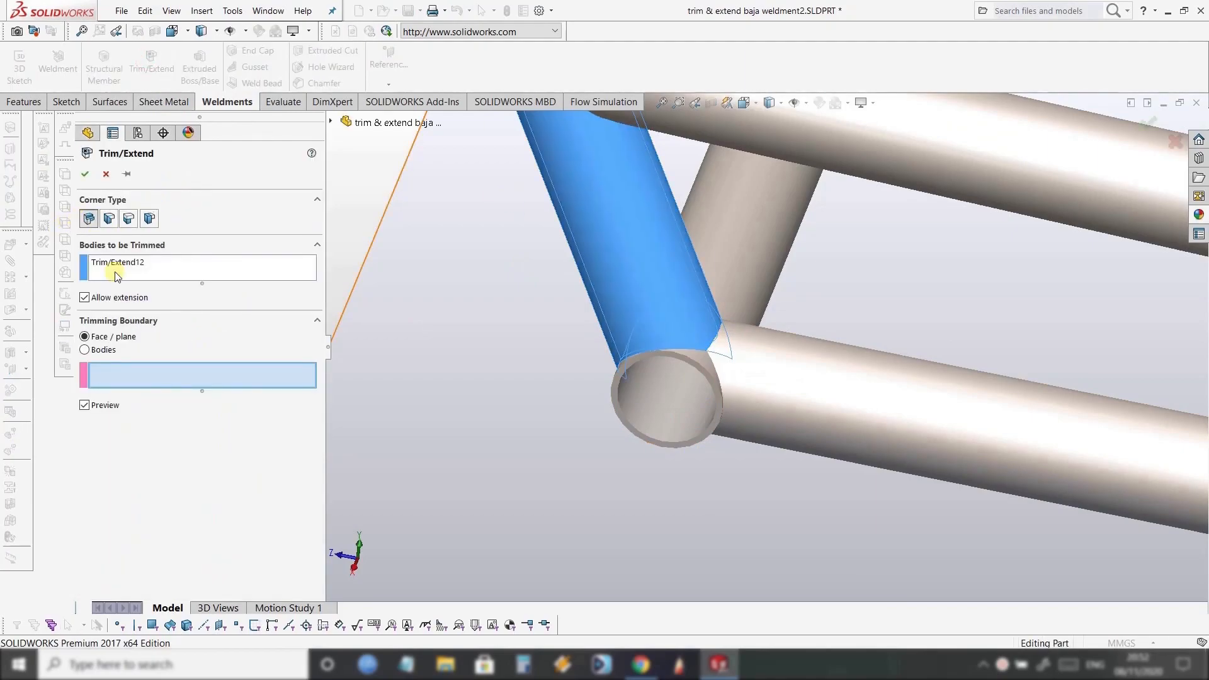
pyautogui.click(606, 194)
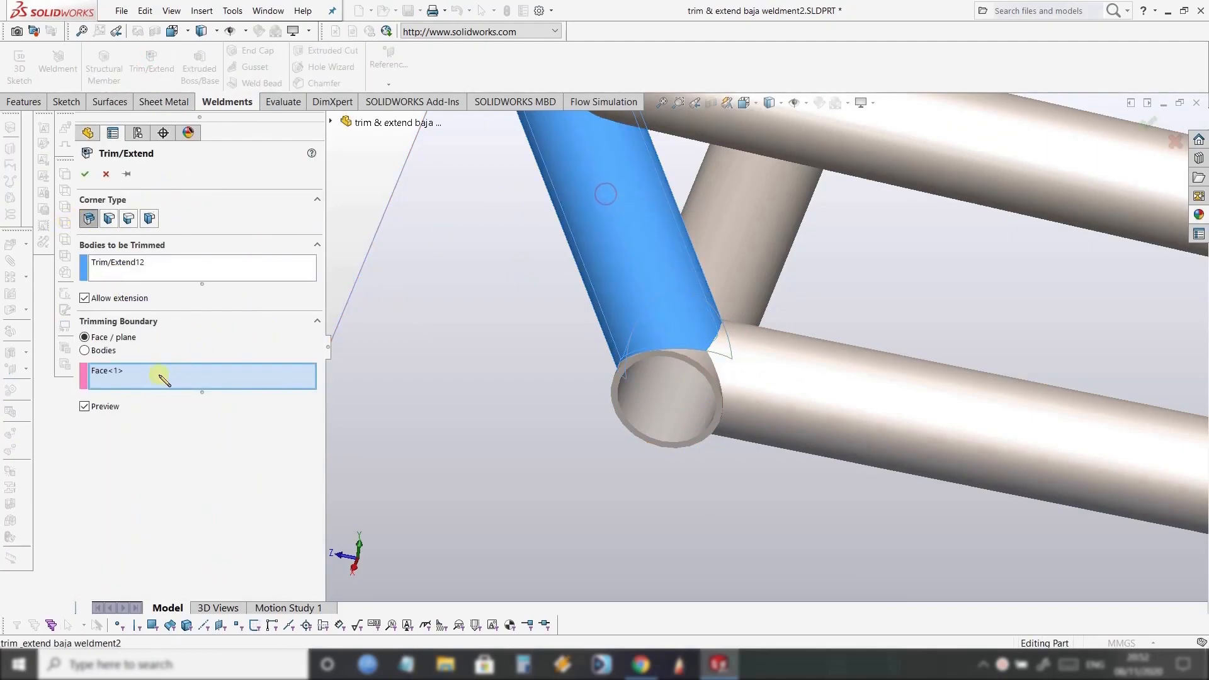
pyautogui.rightClick(124, 369)
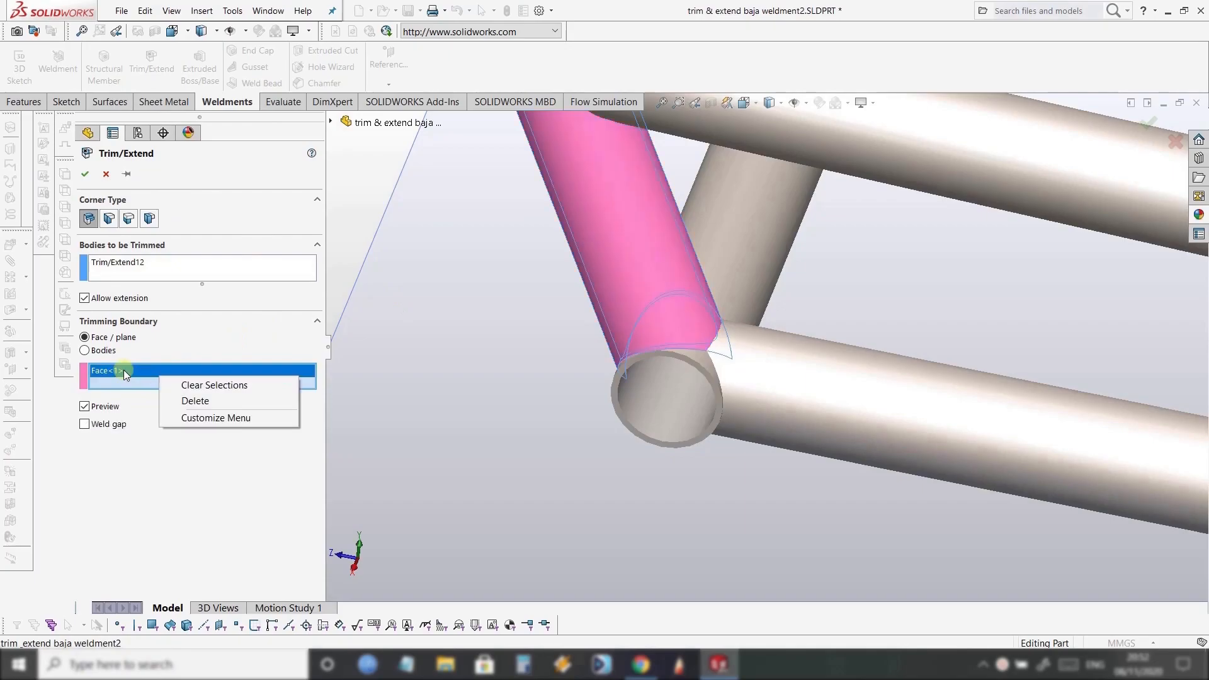
pyautogui.click(173, 383)
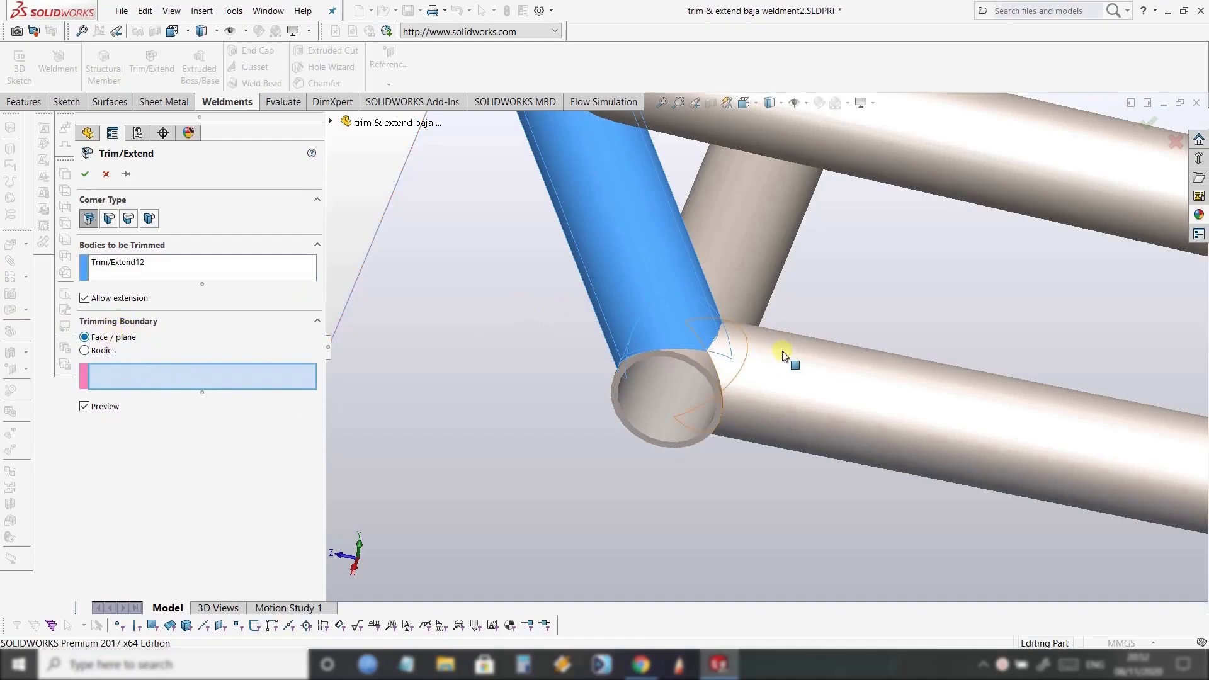
pyautogui.click(764, 372)
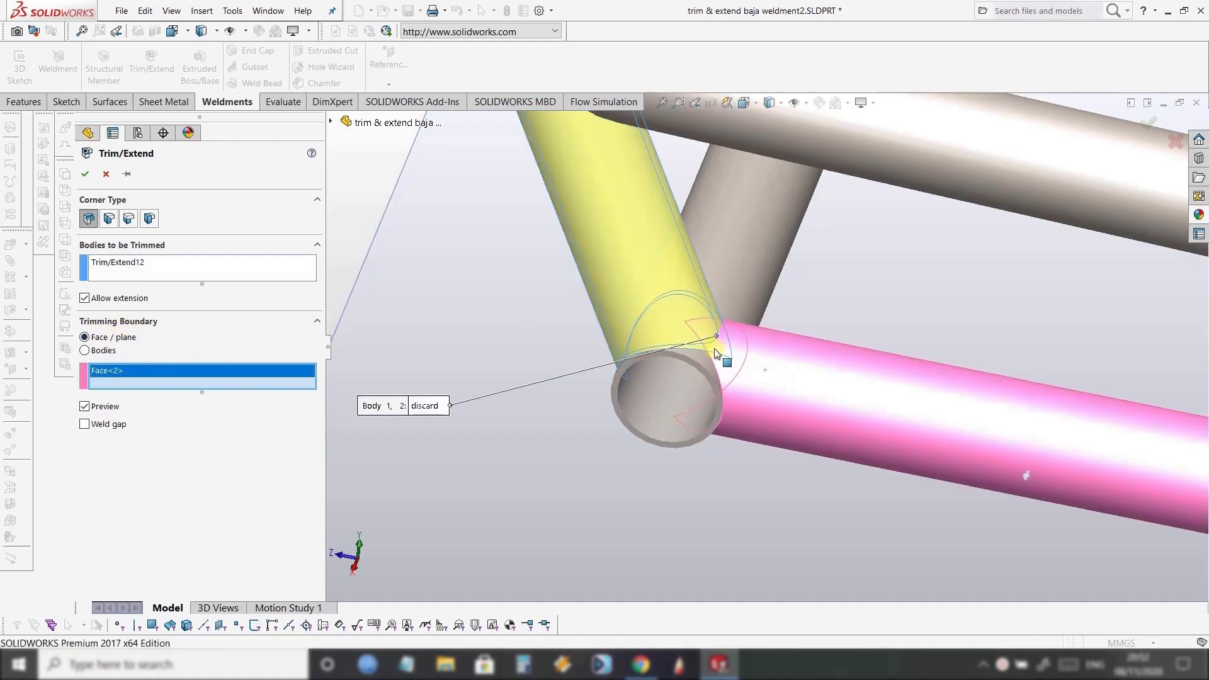
pyautogui.click(85, 178)
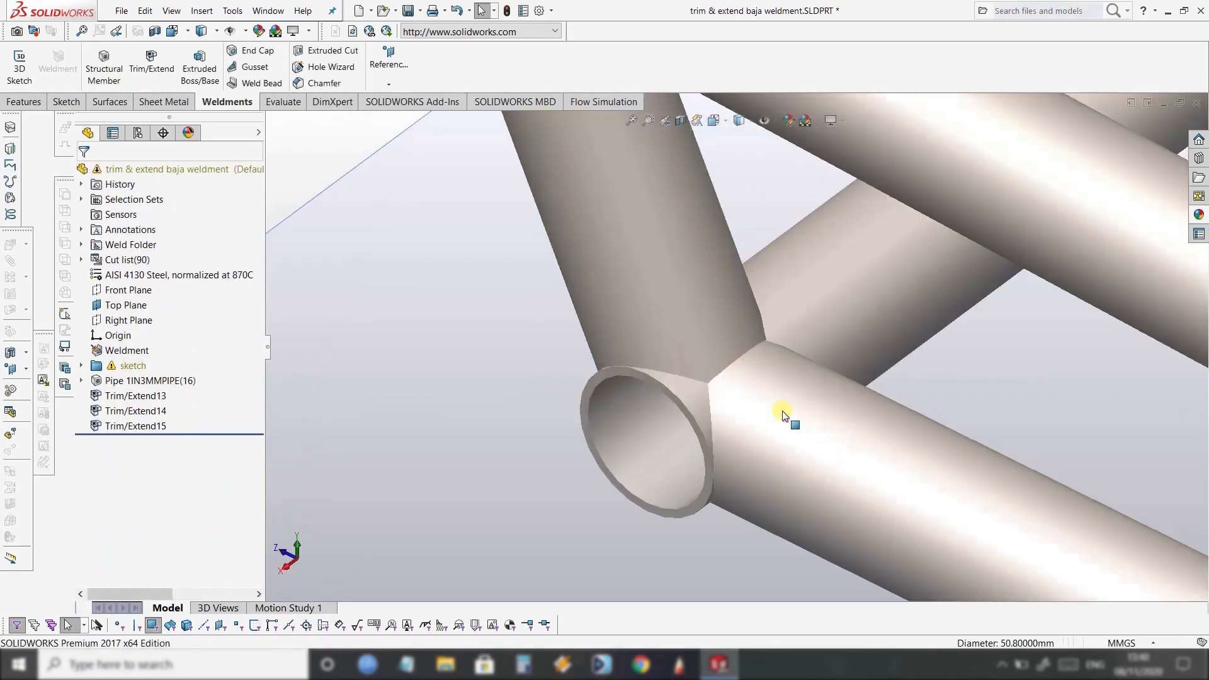
# Hide the side rail to expose the trimmed lower end of the sloping end post.
pyautogui.click(782, 410)
pyautogui.click(836, 376)
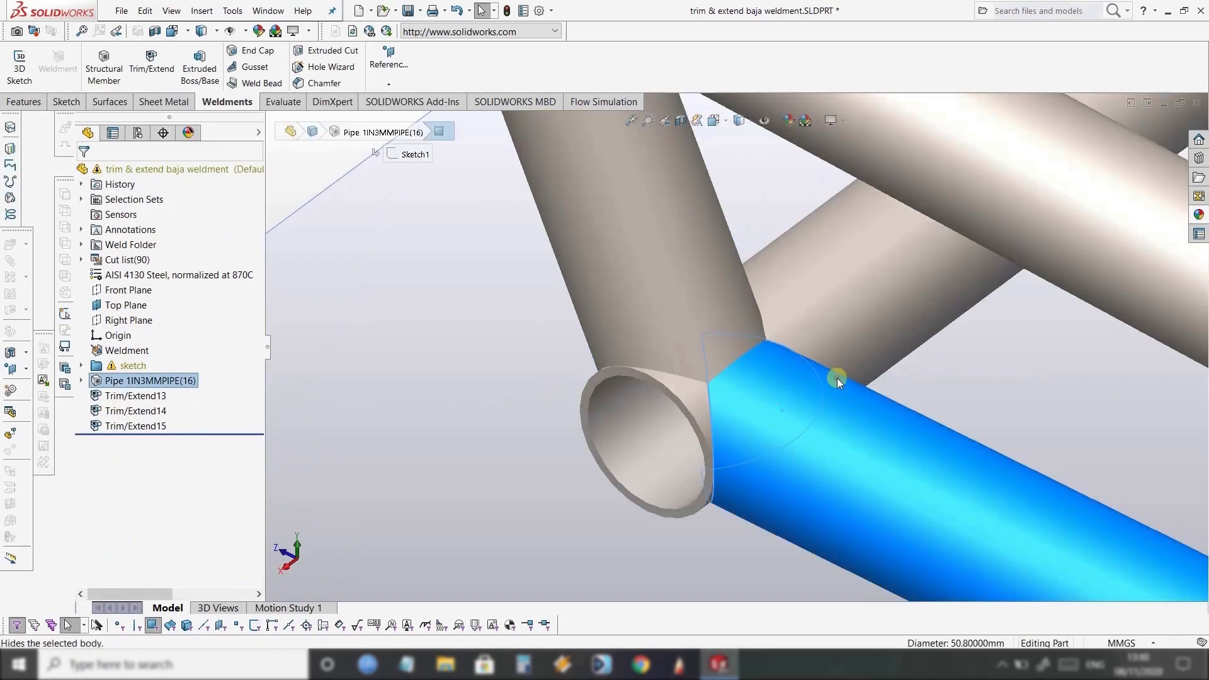
pyautogui.moveTo(770, 432); pyautogui.dragTo(737, 413, button='middle')
# Check the corner treatment trim order at the end post's lower corner in the structural member, selecting Group 3, and accept the settings.
pyautogui.click(691, 256)
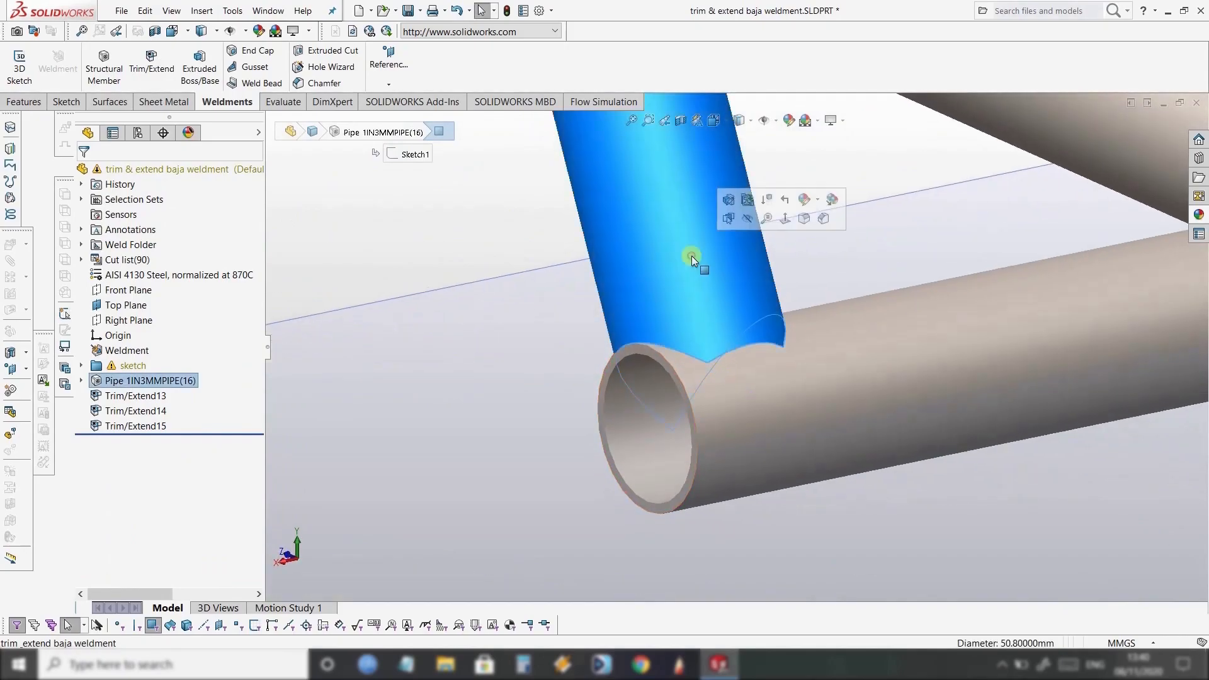
pyautogui.click(726, 198)
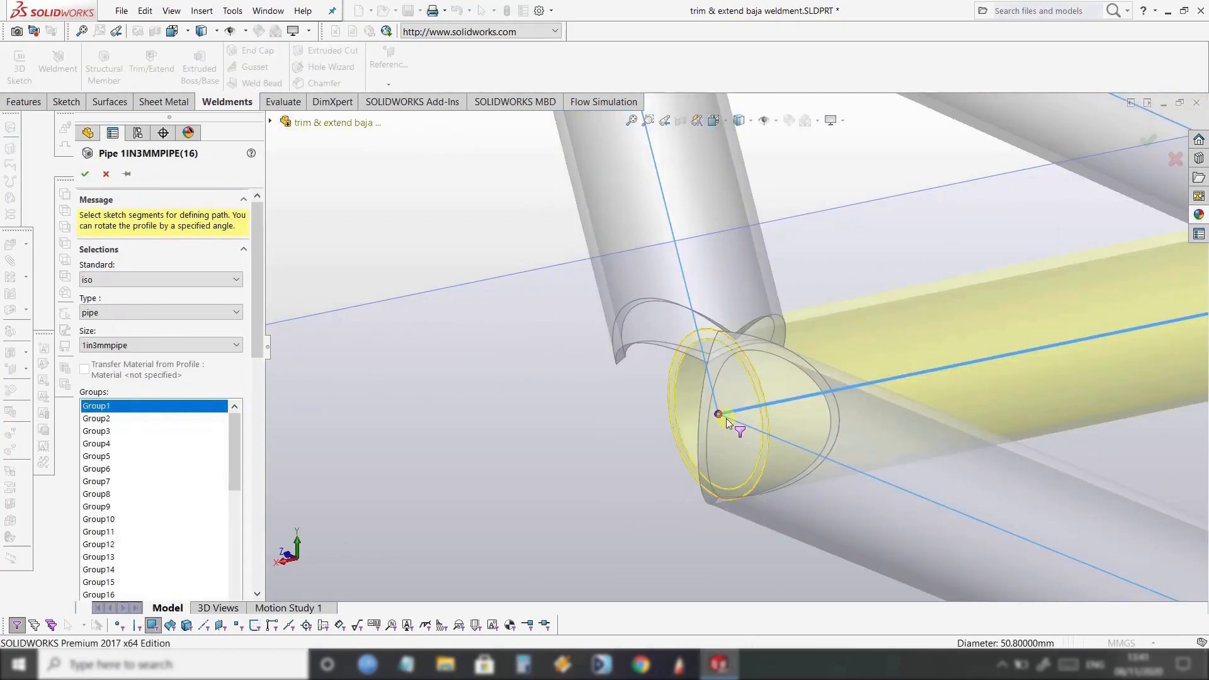
pyautogui.click(719, 416)
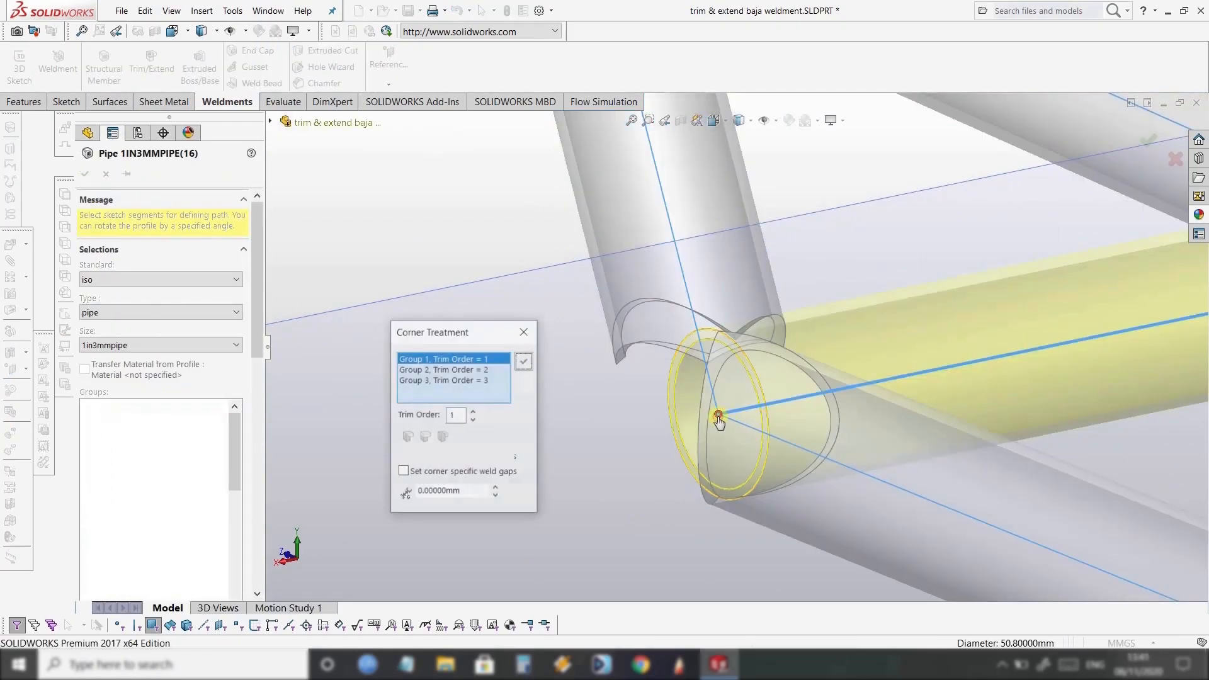
pyautogui.click(428, 380)
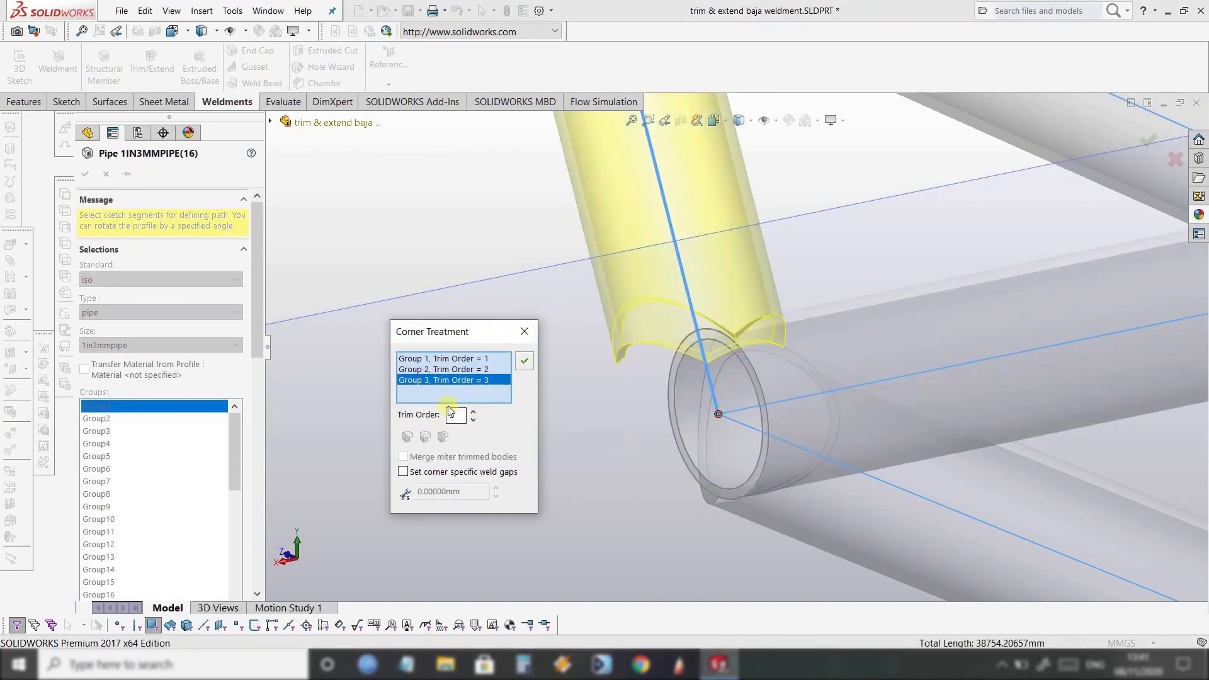
pyautogui.click(524, 361)
pyautogui.click(1150, 143)
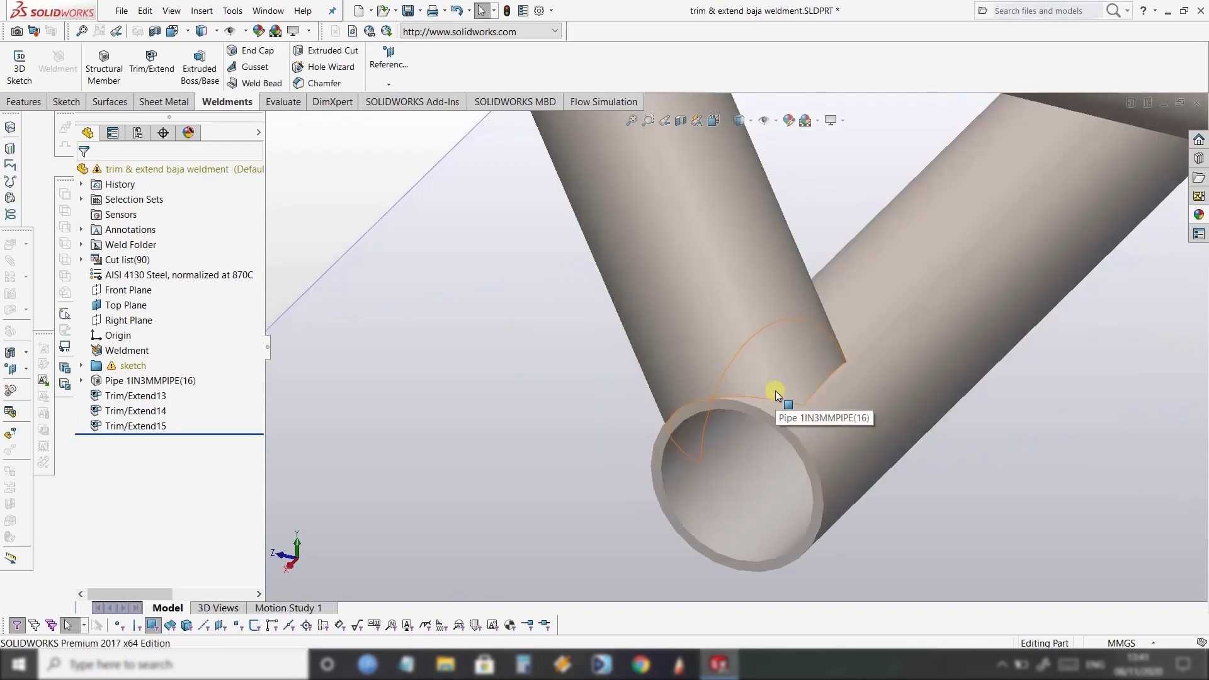
# Examine the end post's trimmed lower edge from several sides while the side rail is hidden.
pyautogui.click(766, 396)
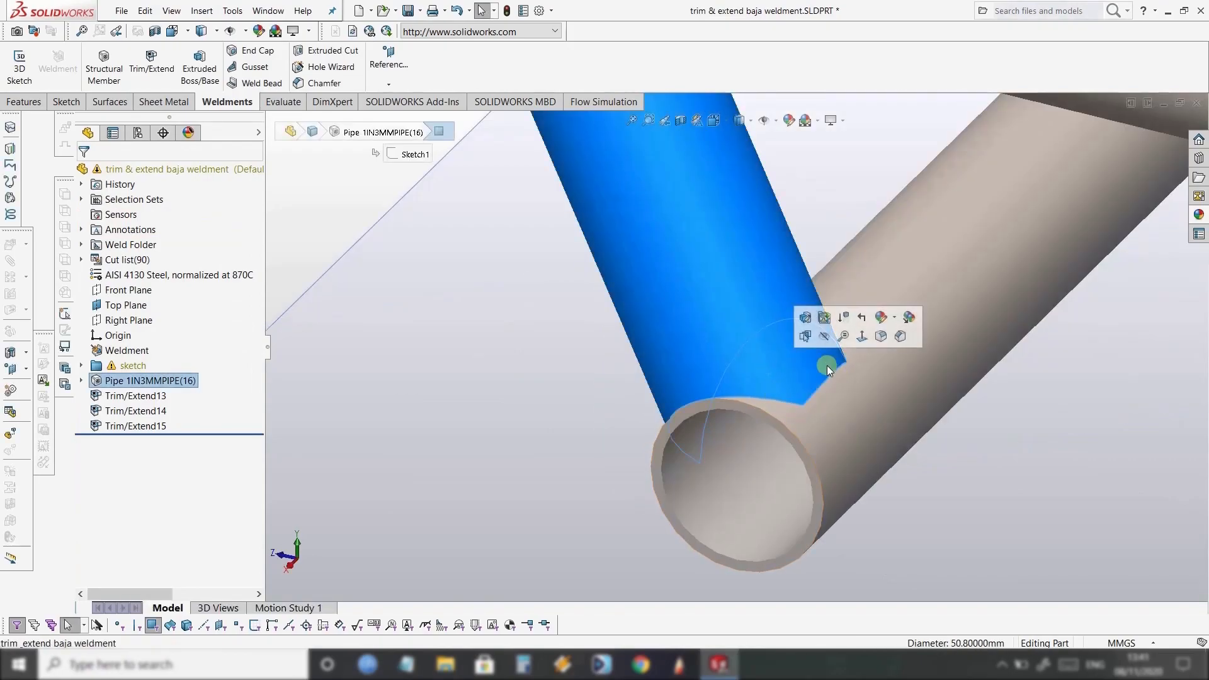
pyautogui.moveTo(849, 393); pyautogui.dragTo(728, 400, button='middle')
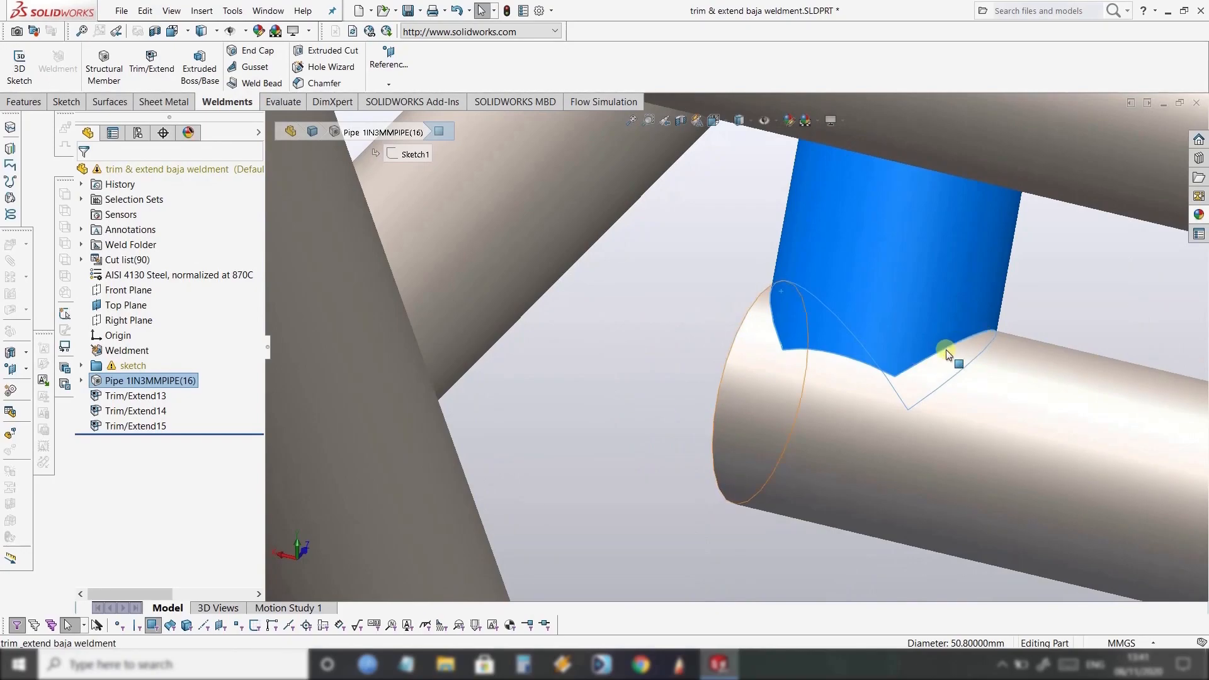
pyautogui.scroll(7, 947, 350)
pyautogui.moveTo(798, 376); pyautogui.dragTo(1033, 340, button='middle')
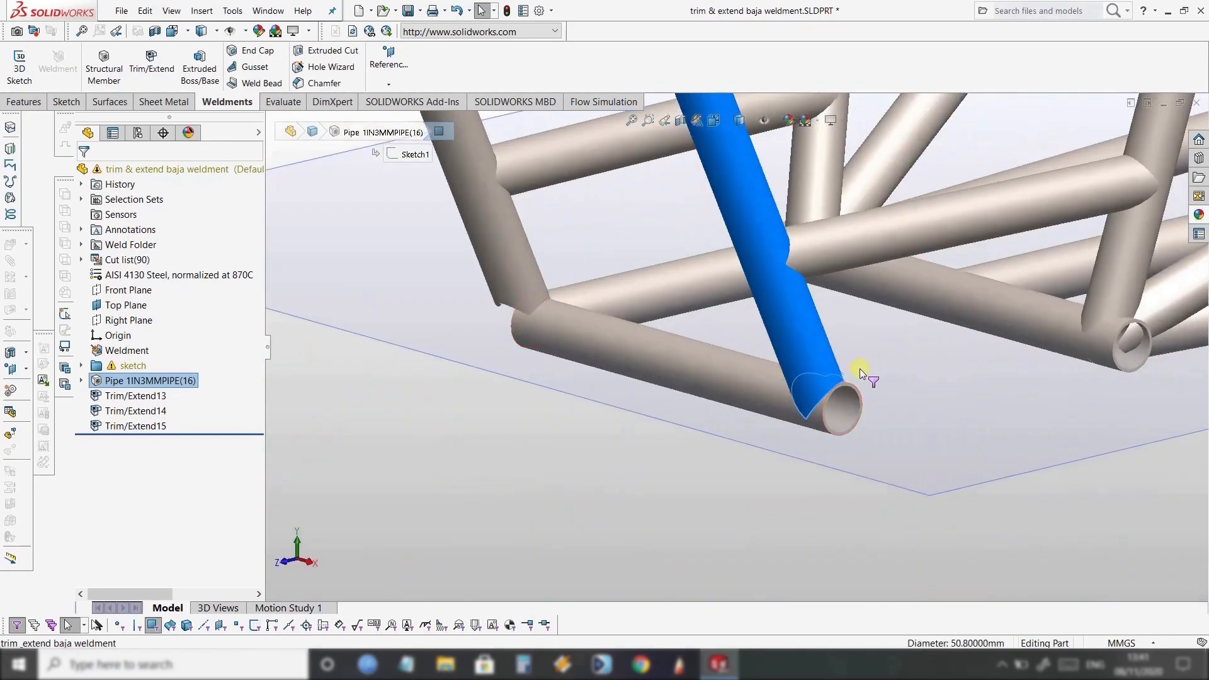
pyautogui.scroll(6, 859, 369)
pyautogui.scroll(-5, 817, 426)
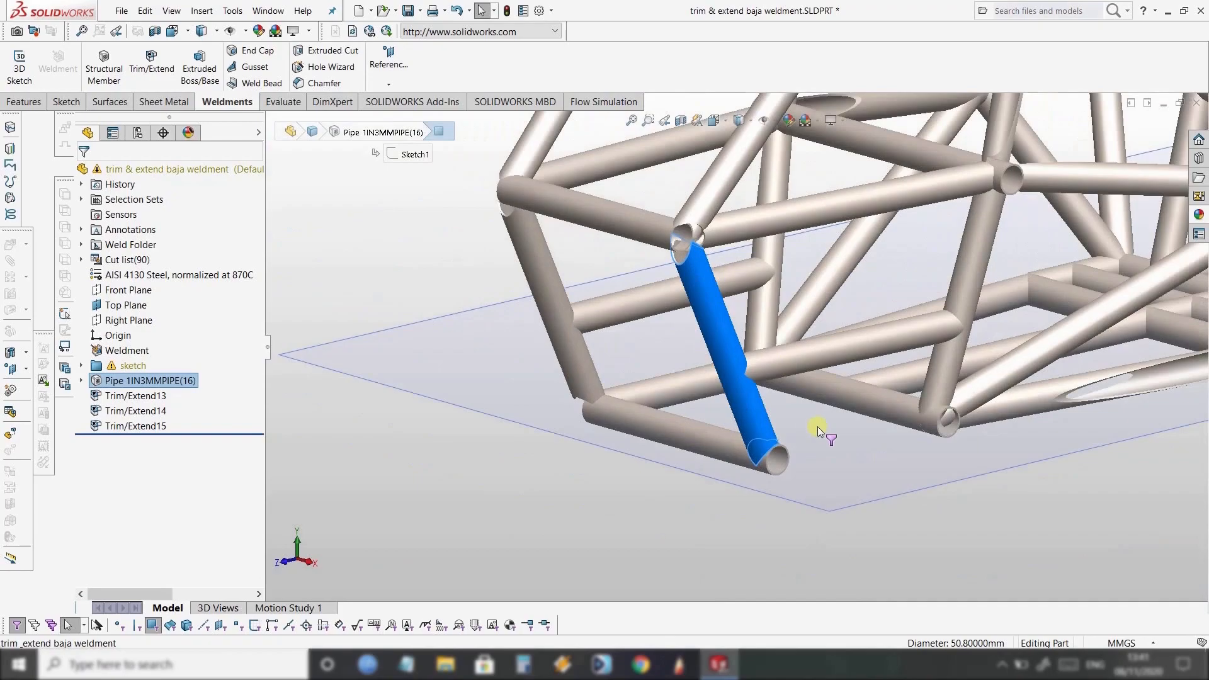
# Rebuild the weldment and restore the hidden side rail at the lower corner.
pyautogui.click(818, 427)
pyautogui.scroll(-4, 813, 438)
pyautogui.hotkey('ctrl', 'b')
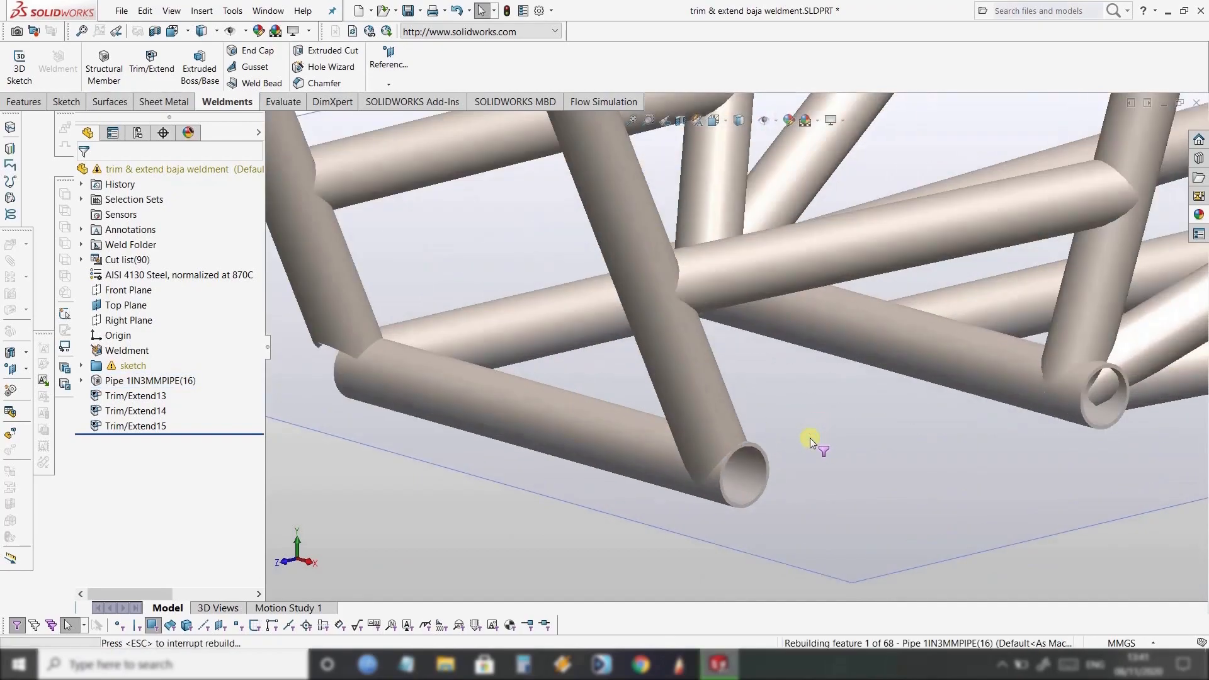
pyautogui.scroll(1, 800, 442)
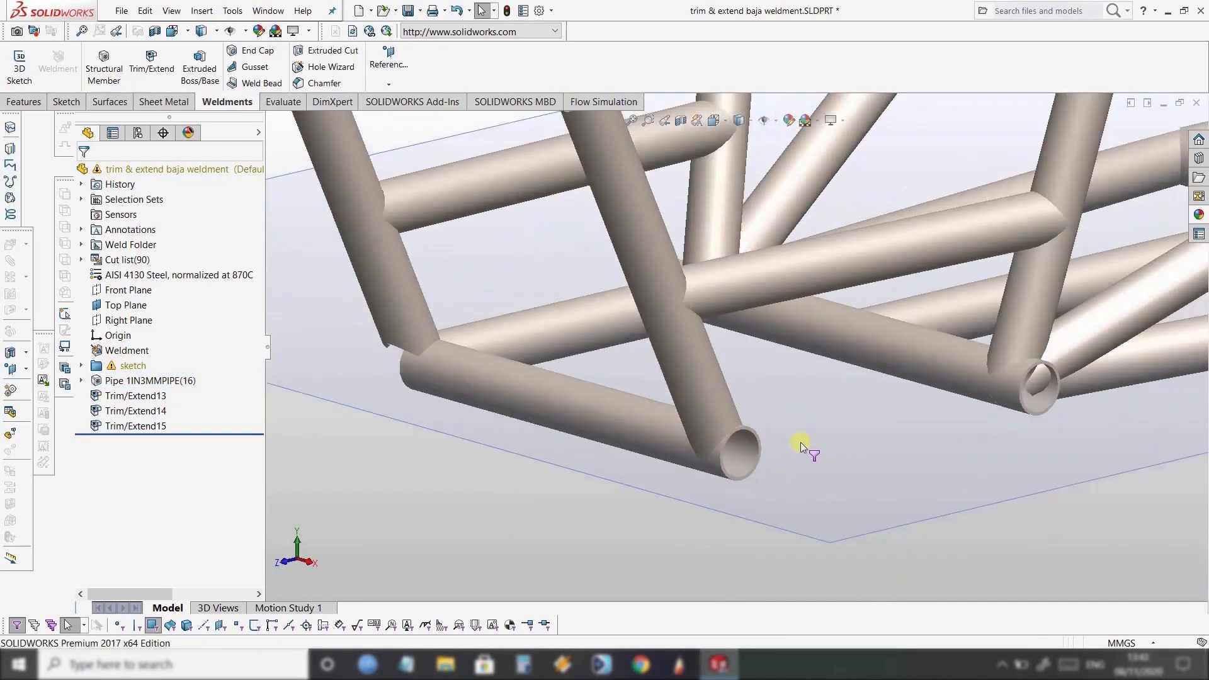
pyautogui.scroll(4, 800, 442)
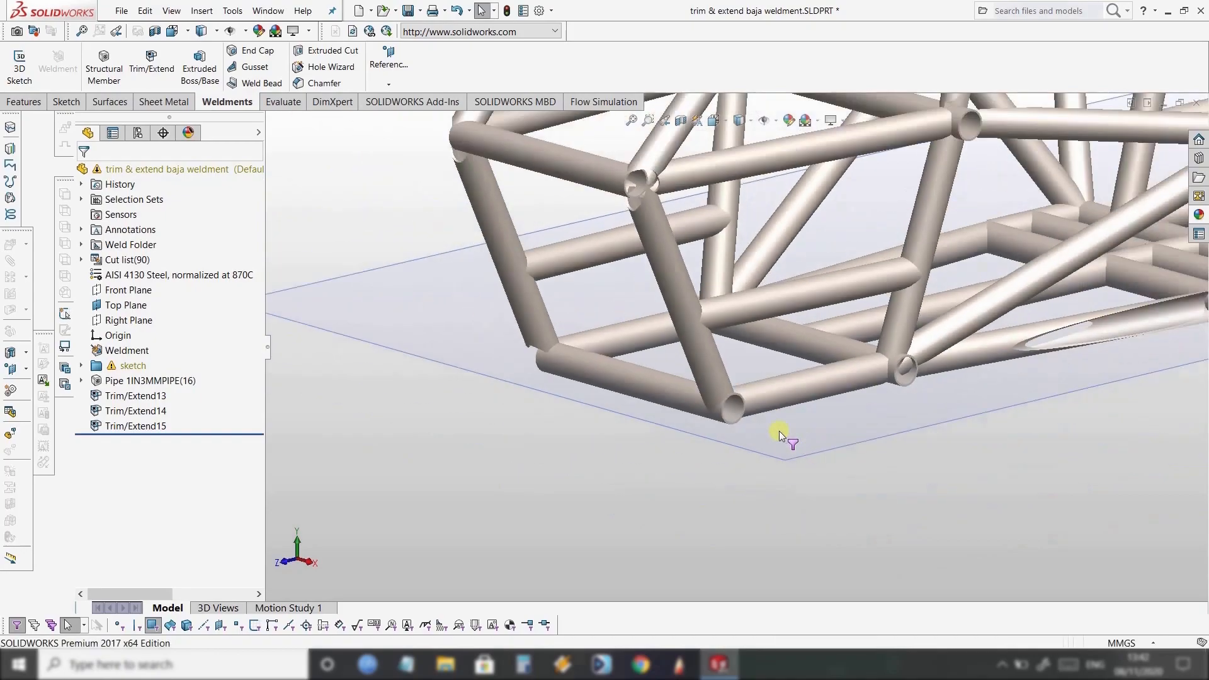
# Examine the finished lower corner where the sloping end post meets both the crossbar and the side rail.
pyautogui.scroll(-5, 750, 393)
pyautogui.scroll(-3, 747, 385)
pyautogui.moveTo(734, 350); pyautogui.dragTo(682, 361, button='middle')
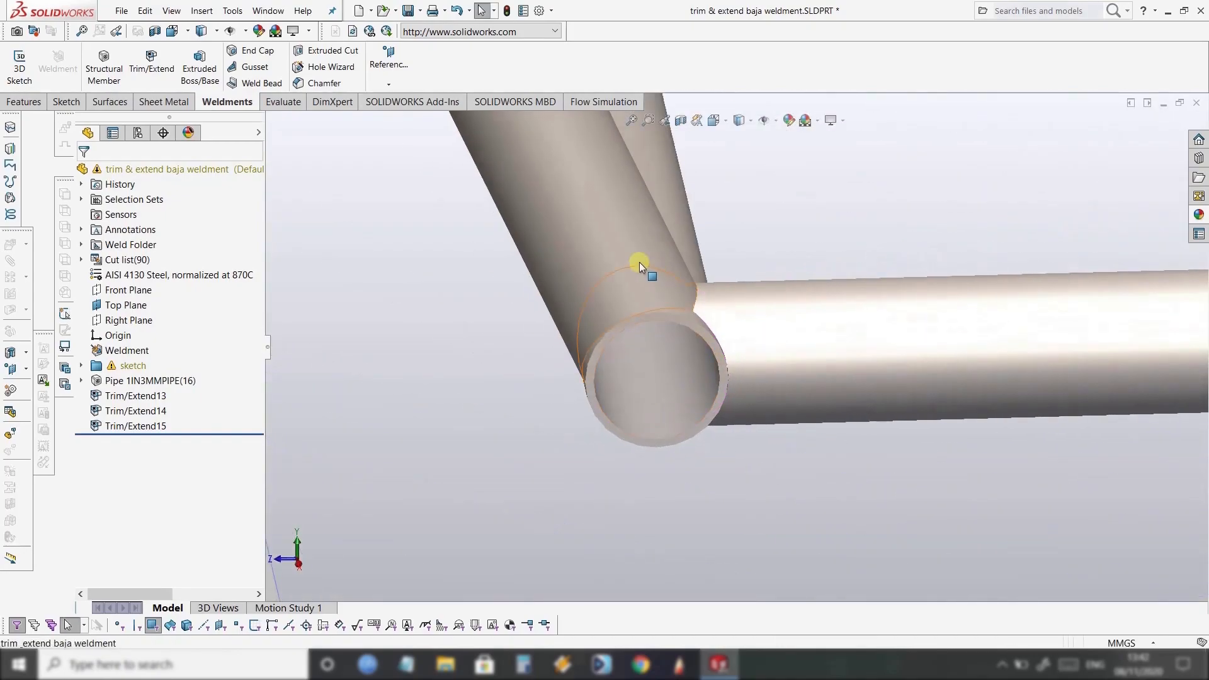
pyautogui.click(640, 262)
pyautogui.scroll(-3, 658, 282)
pyautogui.scroll(3, 719, 324)
pyautogui.moveTo(720, 324); pyautogui.dragTo(765, 312, button='middle')
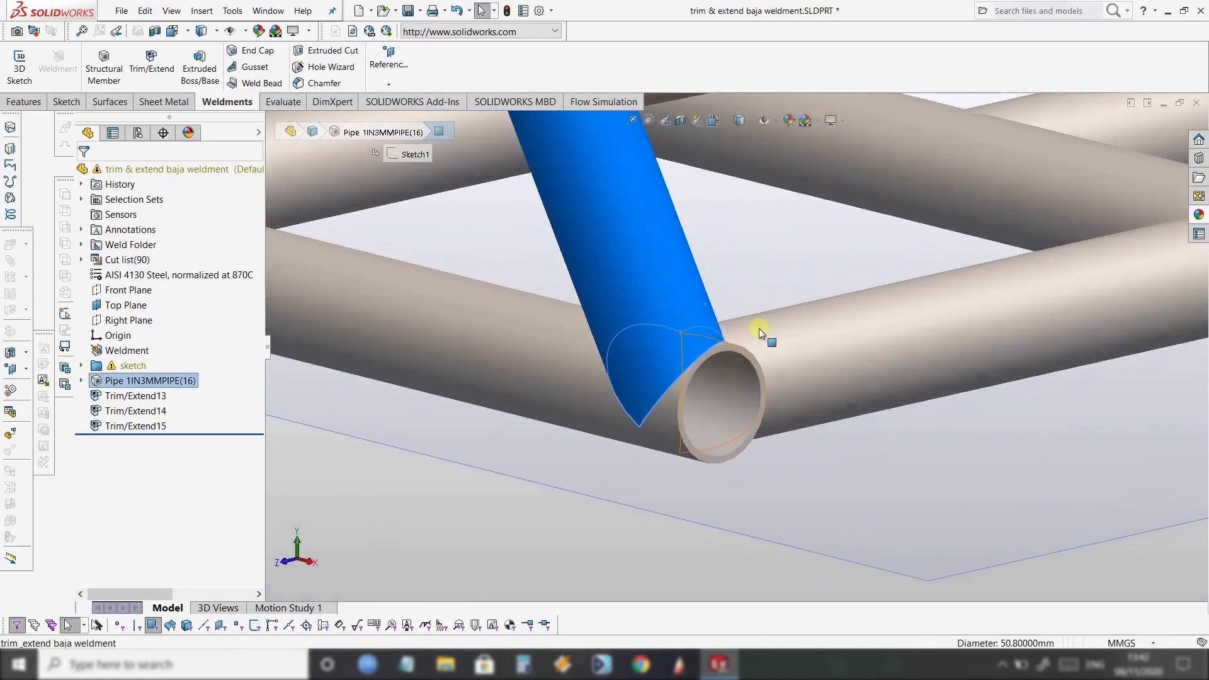